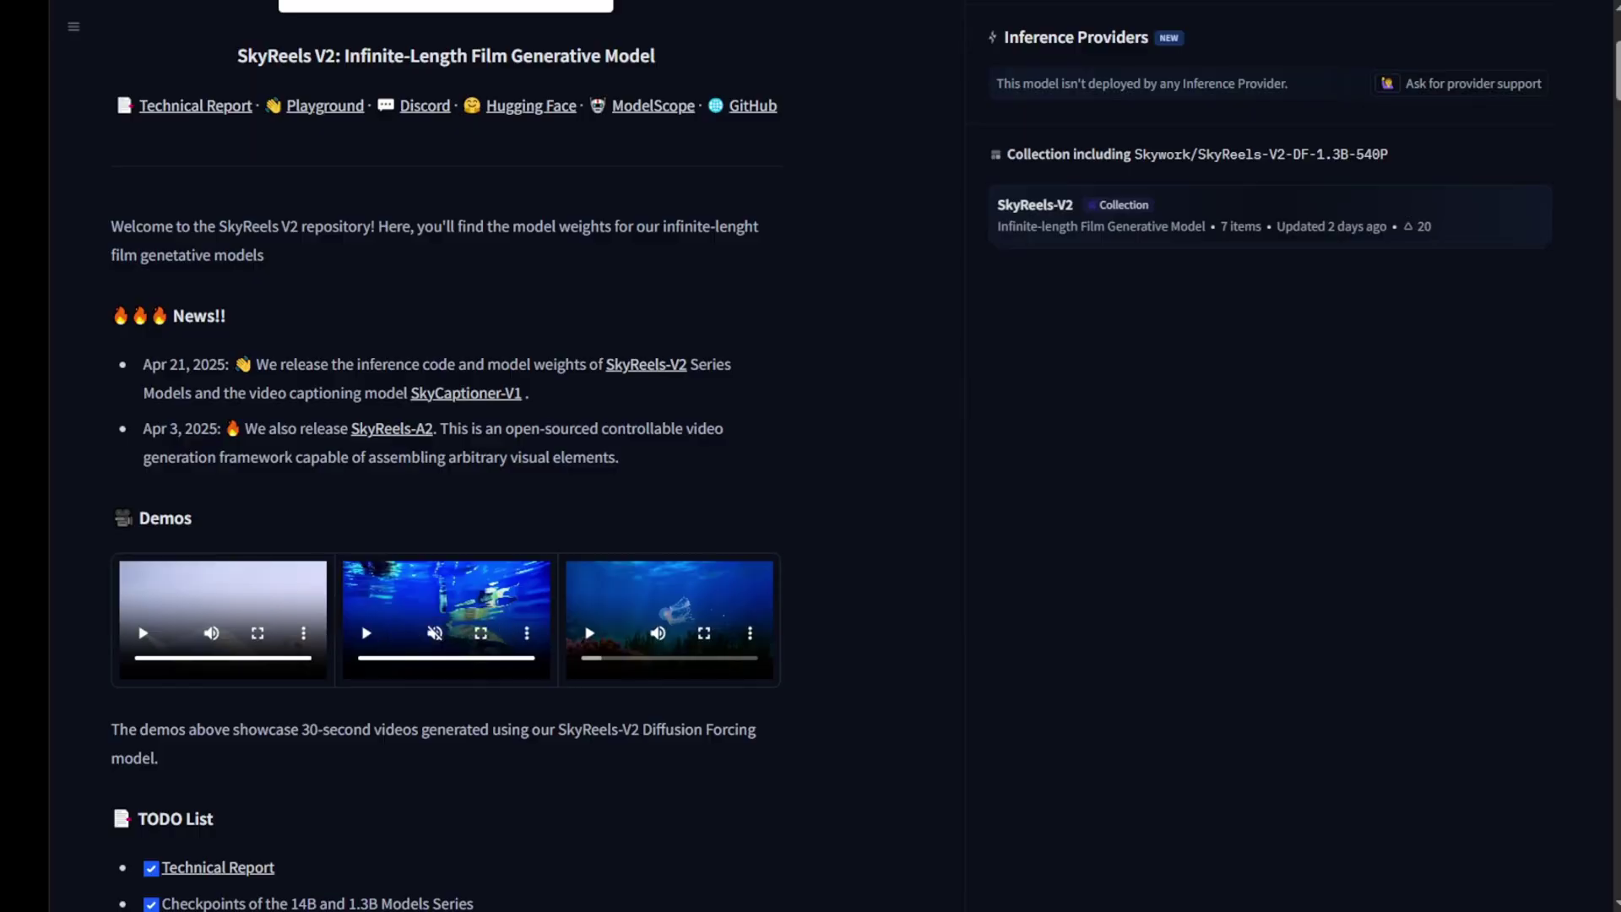
Scroll down to the Demos and restart the jellyfish demo clip from the beginning
{"action": "scroll", "coordinate": [811, 456], "scroll_direction": "down", "scroll_amount": 3}
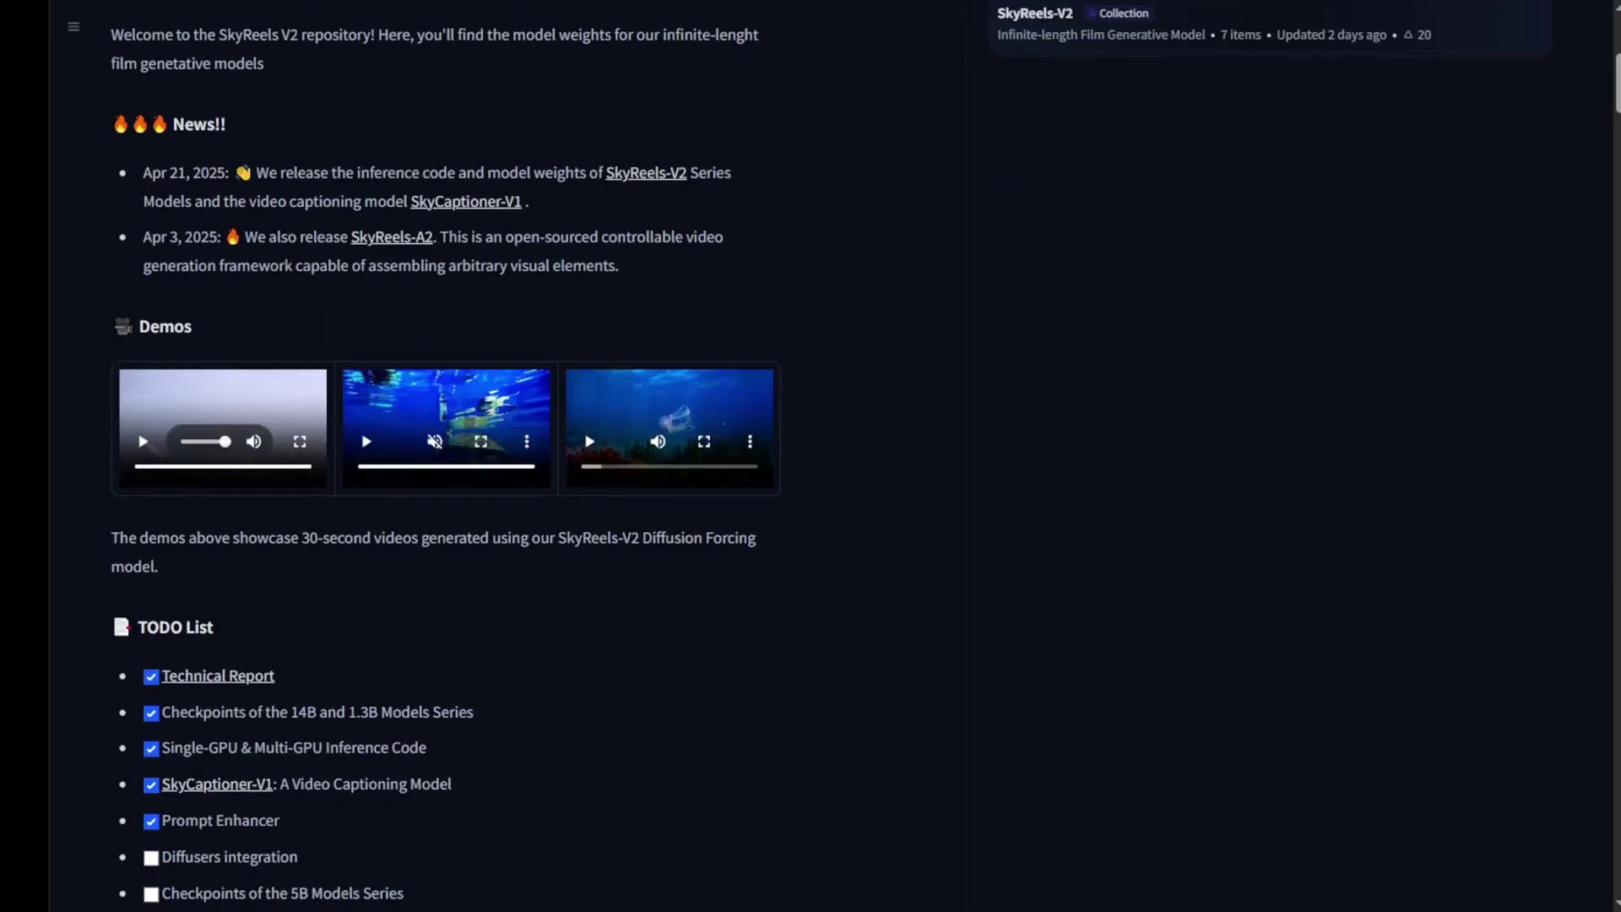
{"action": "left_click", "coordinate": [135, 468]}
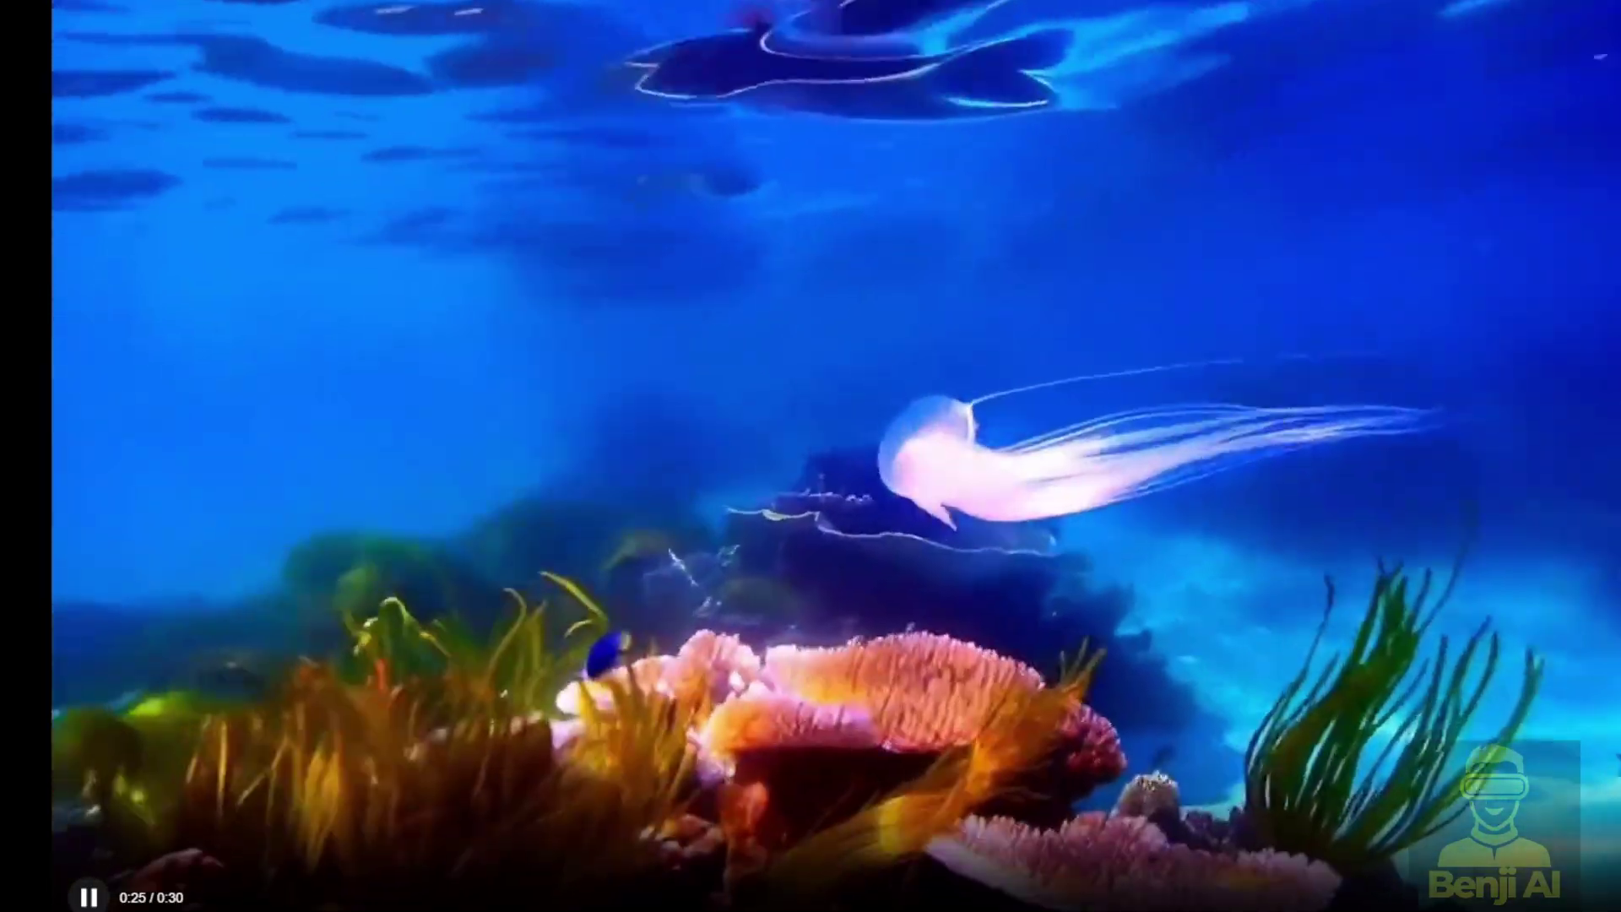
Exit the full-screen jellyfish video and scroll the model card to the Model Download table
{"action": "key", "text": "Escape"}
{"action": "scroll", "coordinate": [475, 655], "scroll_direction": "up", "scroll_amount": 4}
{"action": "scroll", "coordinate": [476, 652], "scroll_direction": "up", "scroll_amount": 2}
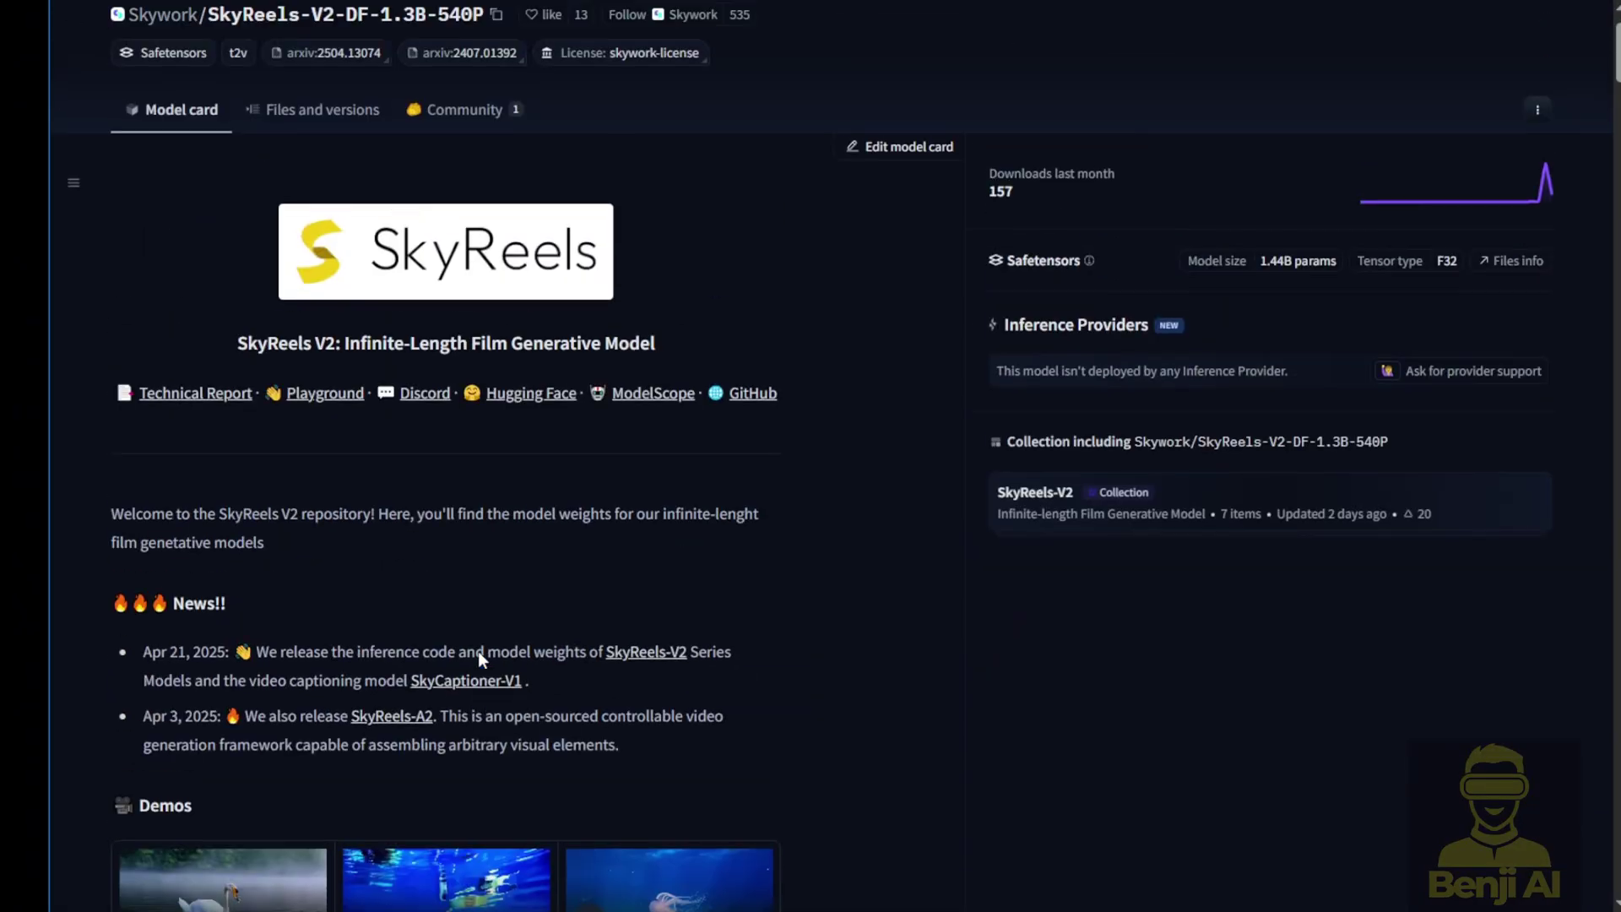
{"action": "scroll", "coordinate": [343, 145], "scroll_direction": "up", "scroll_amount": 1}
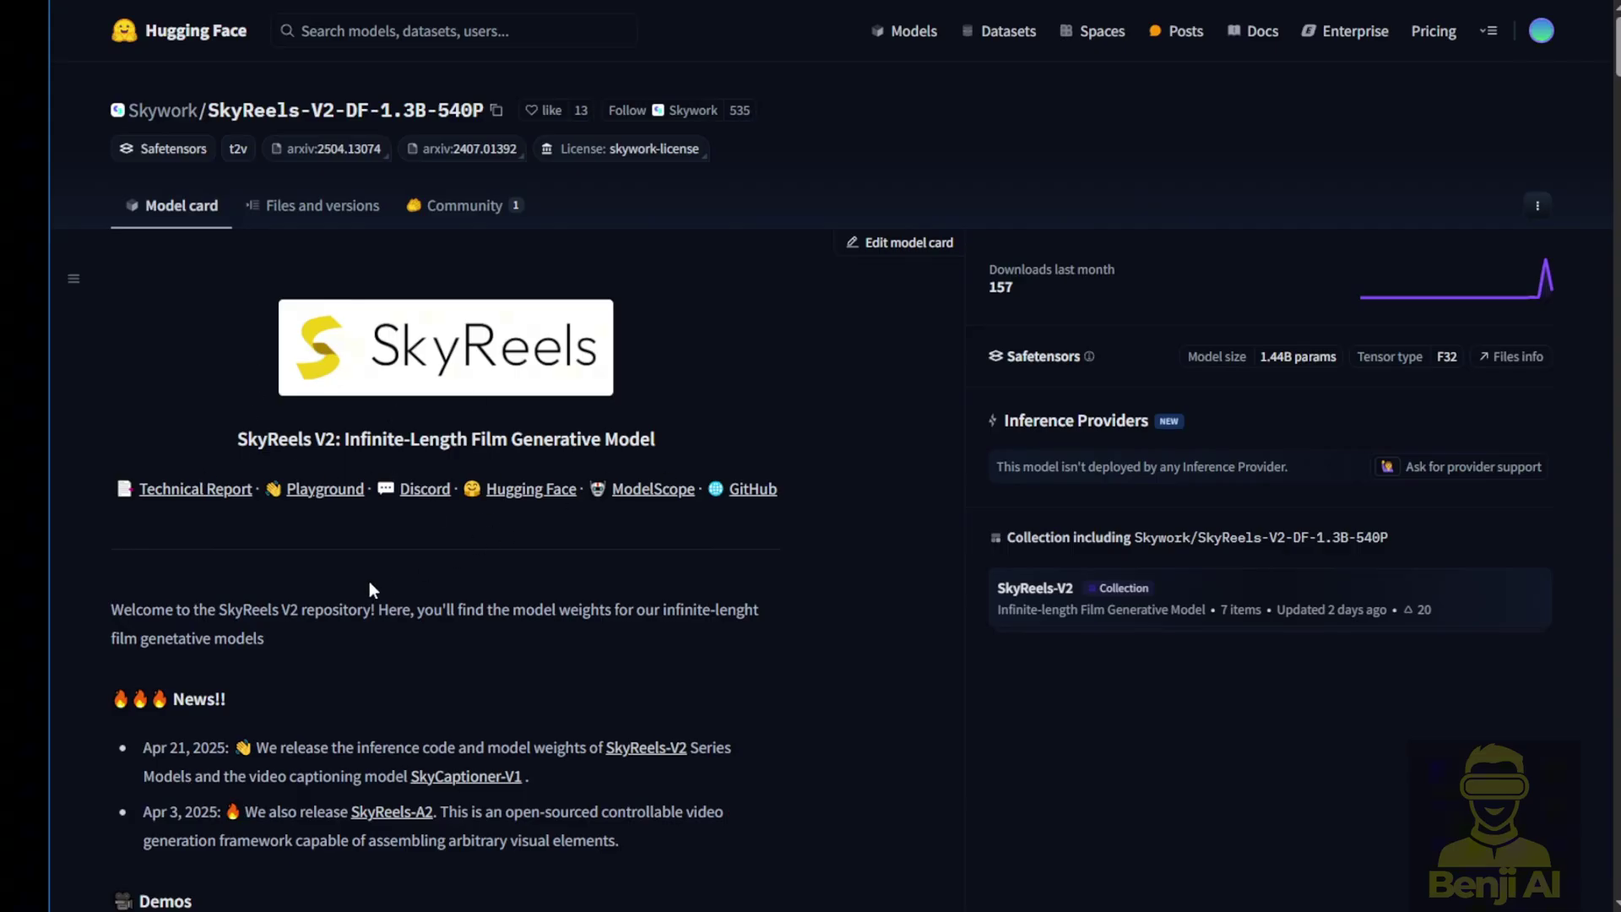
{"action": "scroll", "coordinate": [377, 584], "scroll_direction": "down", "scroll_amount": 7}
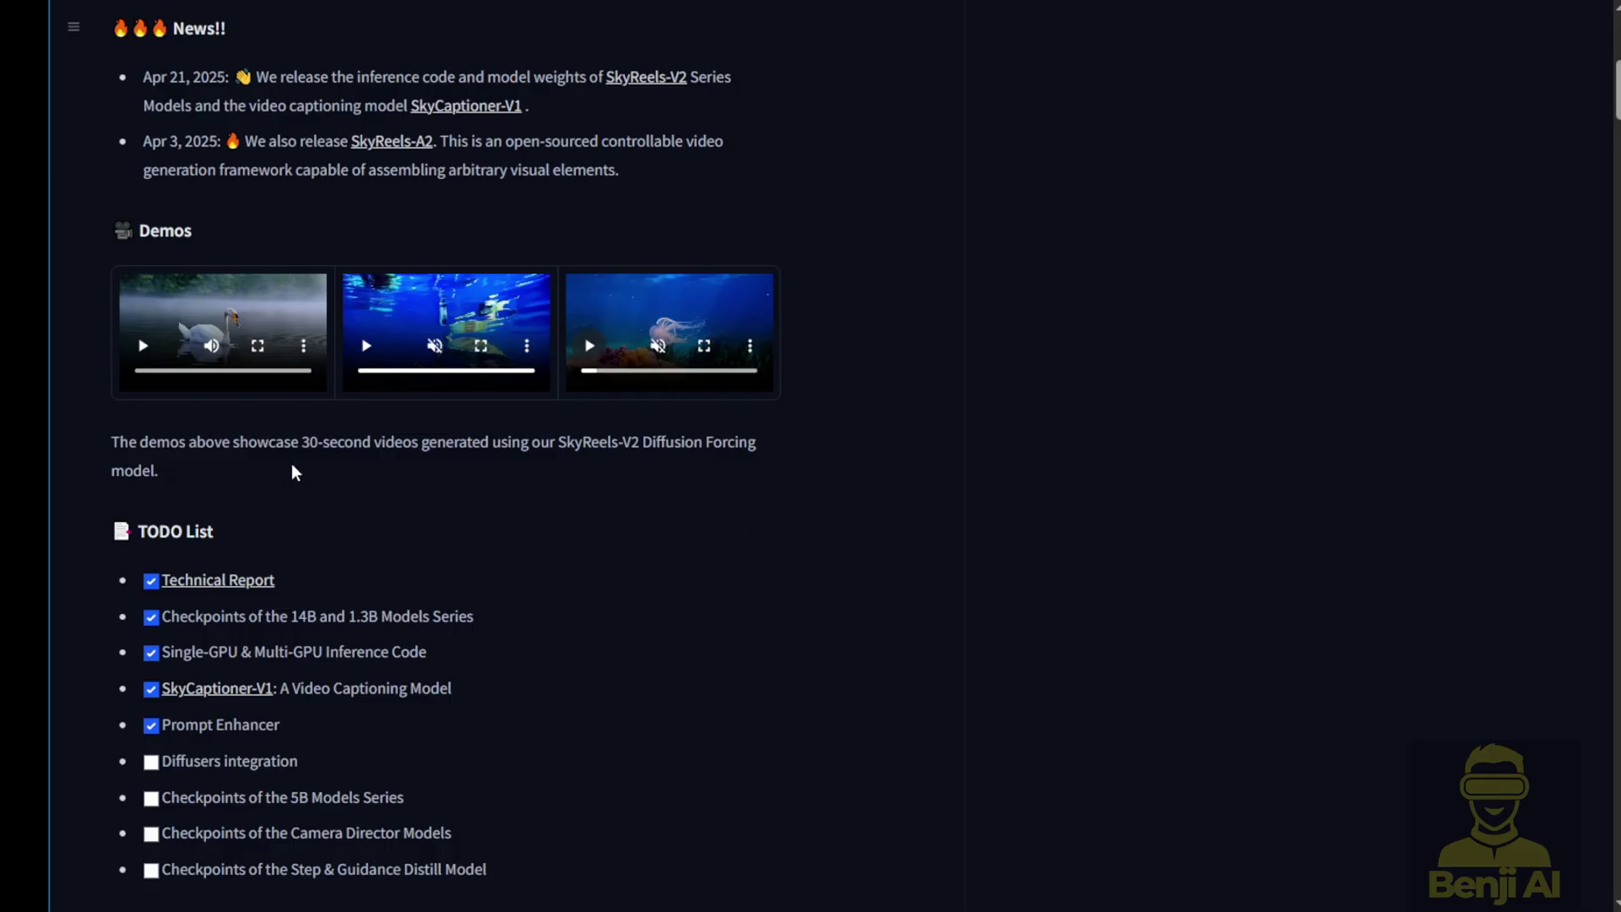
{"action": "scroll", "coordinate": [292, 465], "scroll_direction": "down", "scroll_amount": 2}
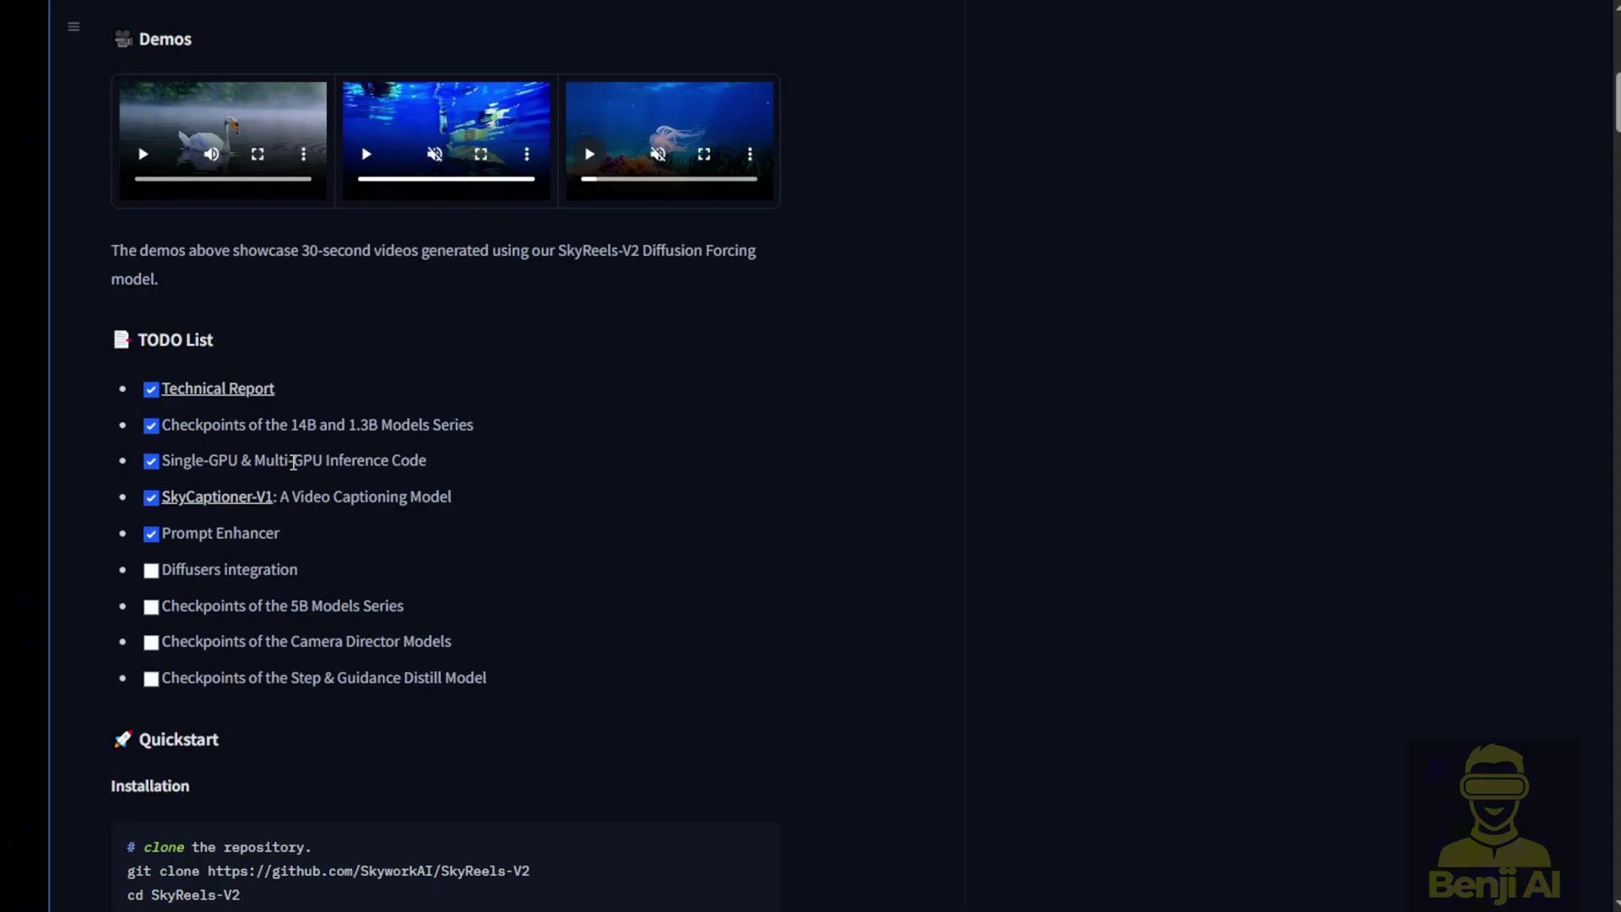
{"action": "scroll", "coordinate": [293, 461], "scroll_direction": "down", "scroll_amount": 2}
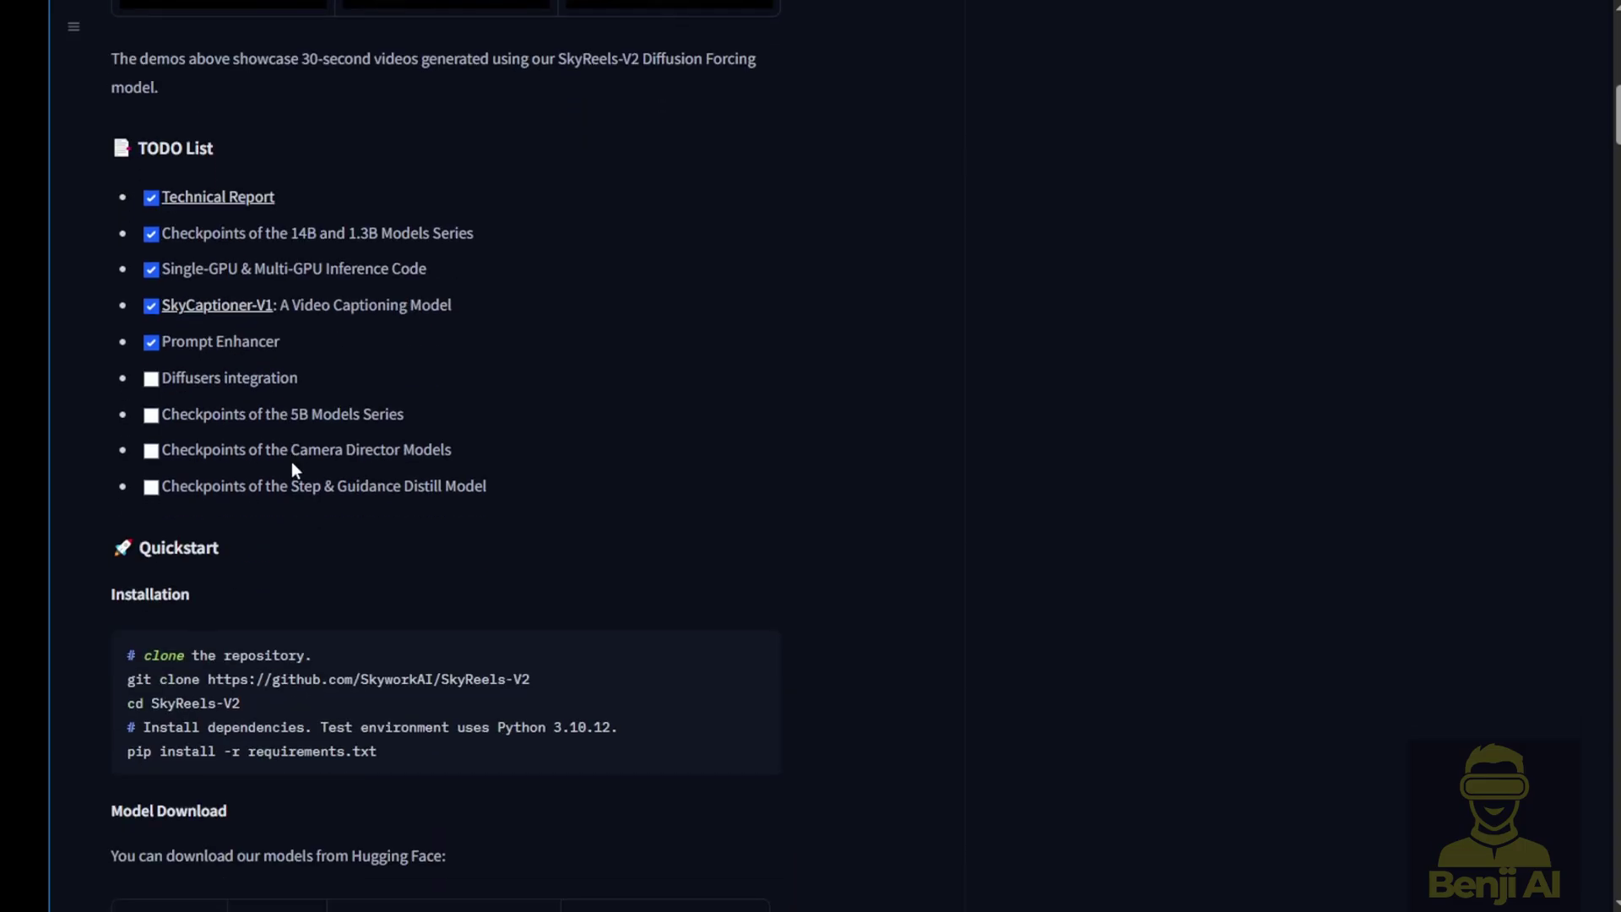
{"action": "scroll", "coordinate": [292, 462], "scroll_direction": "down", "scroll_amount": 5}
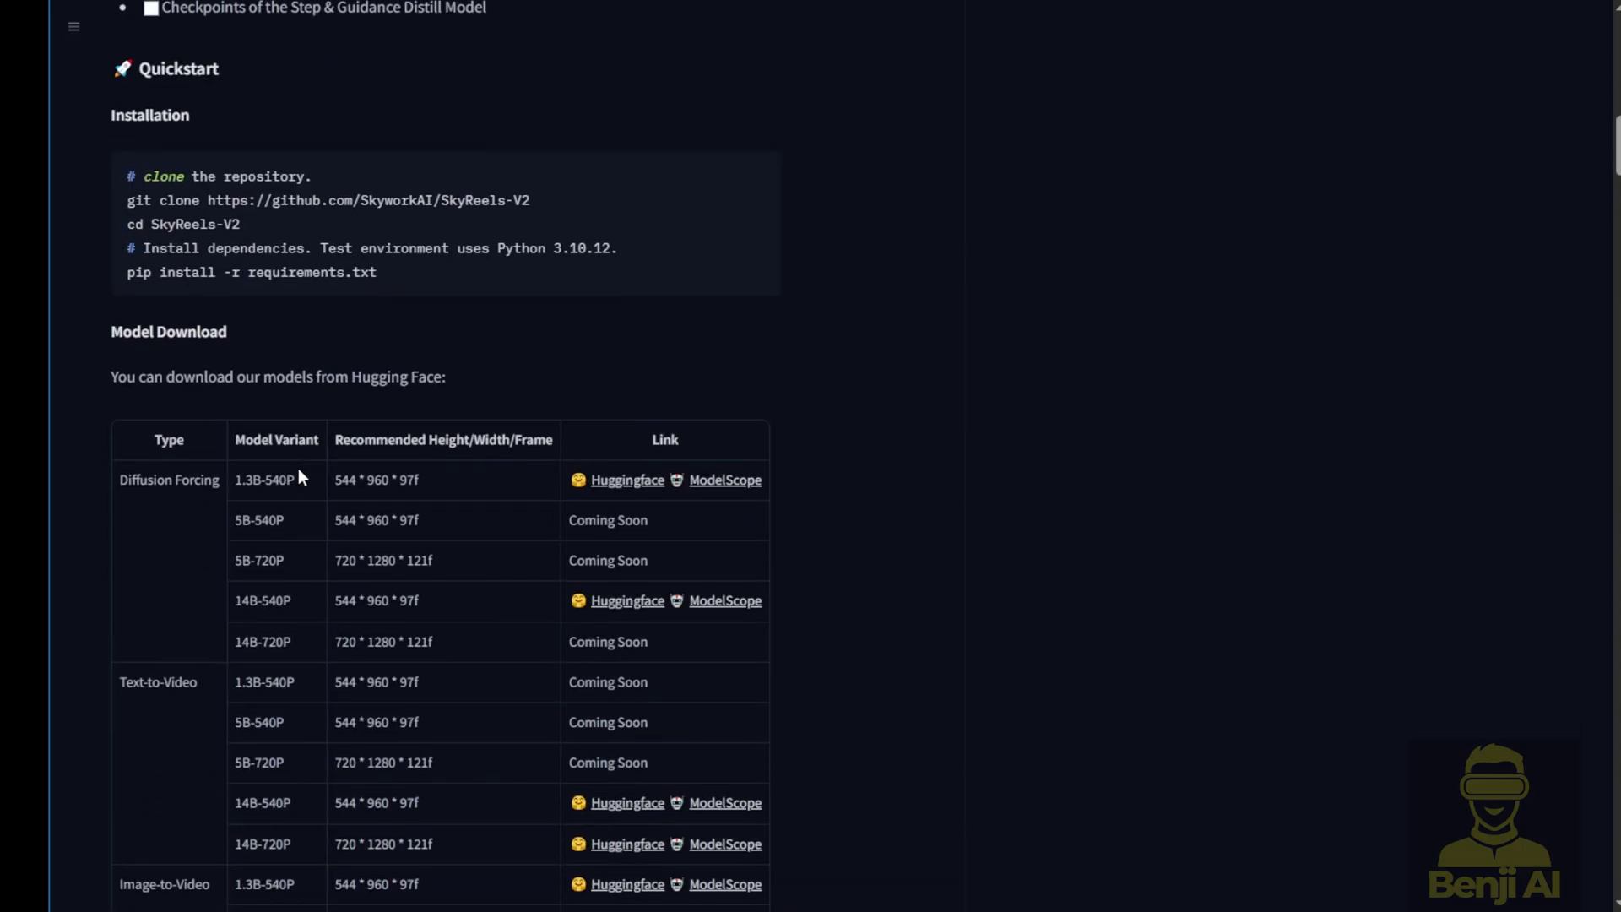
{"action": "scroll", "coordinate": [299, 474], "scroll_direction": "down", "scroll_amount": 3}
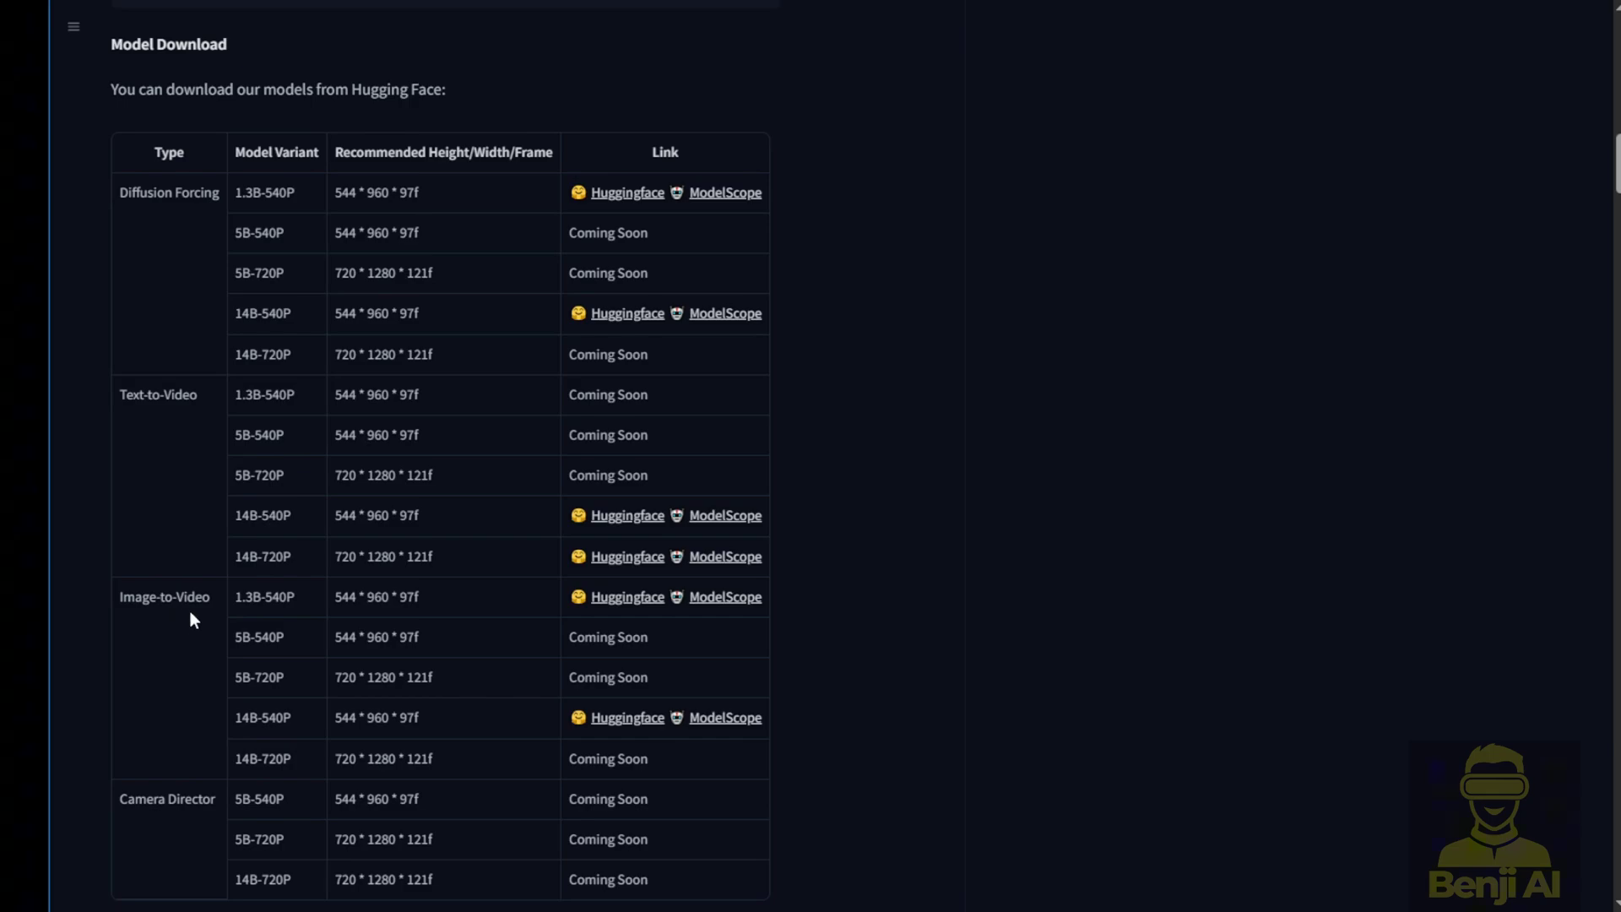
{"action": "left_click_drag", "start_coordinate": [215, 603], "coordinate": [78, 585]}
{"action": "left_click", "coordinate": [134, 407]}
{"action": "scroll", "coordinate": [454, 338], "scroll_direction": "down", "scroll_amount": 3}
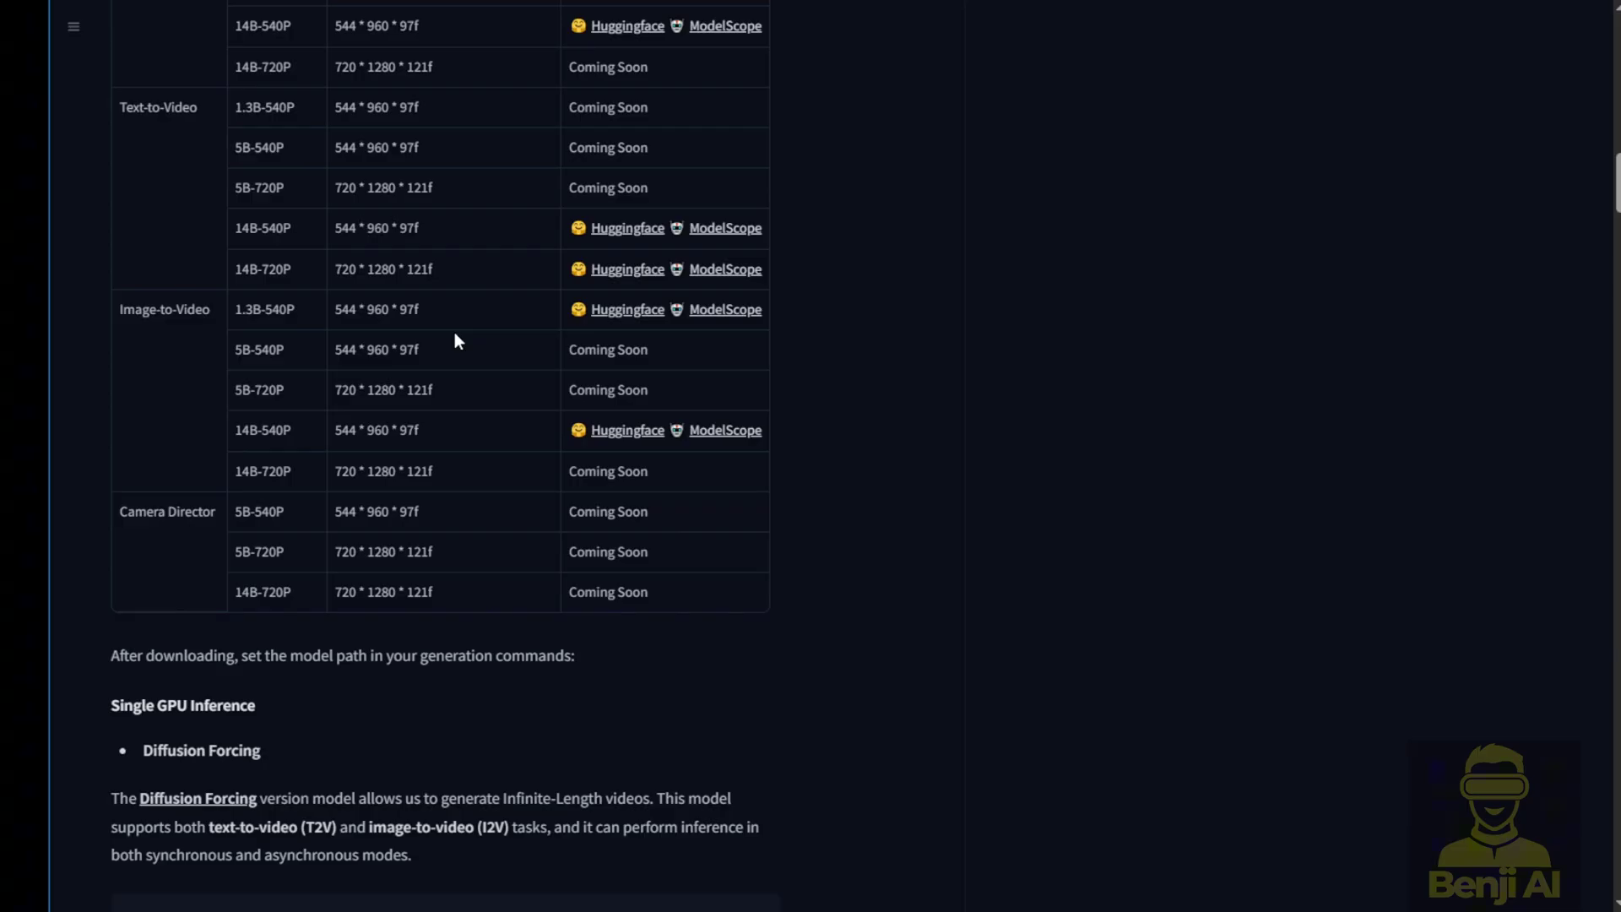
{"action": "scroll", "coordinate": [538, 470], "scroll_direction": "down", "scroll_amount": 3}
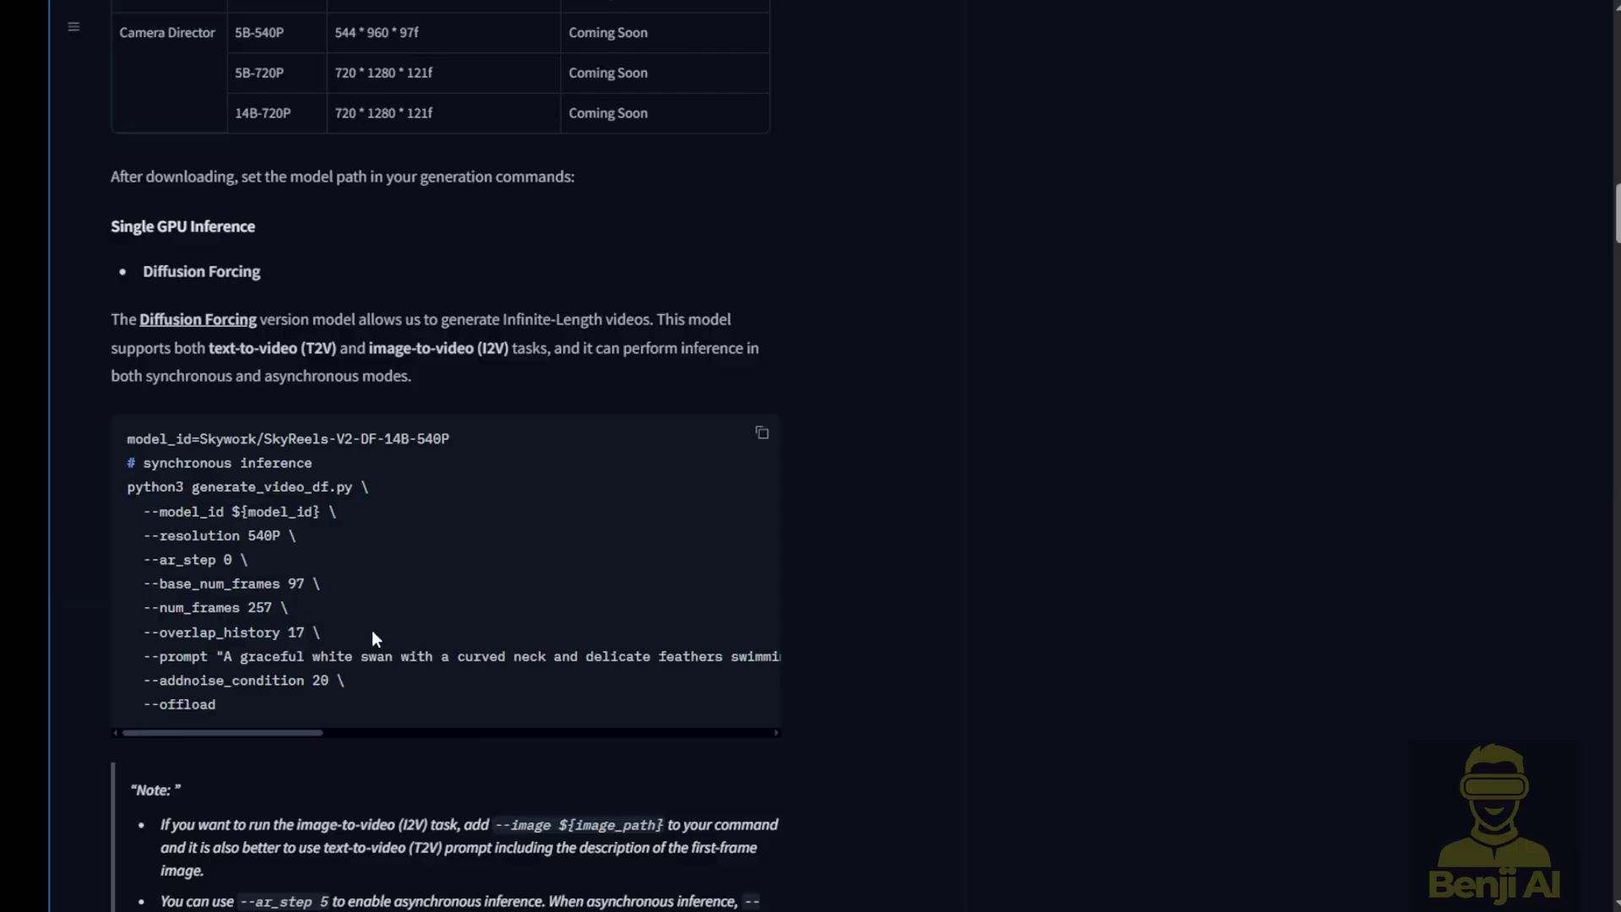
{"action": "scroll", "coordinate": [371, 630], "scroll_direction": "down", "scroll_amount": 2}
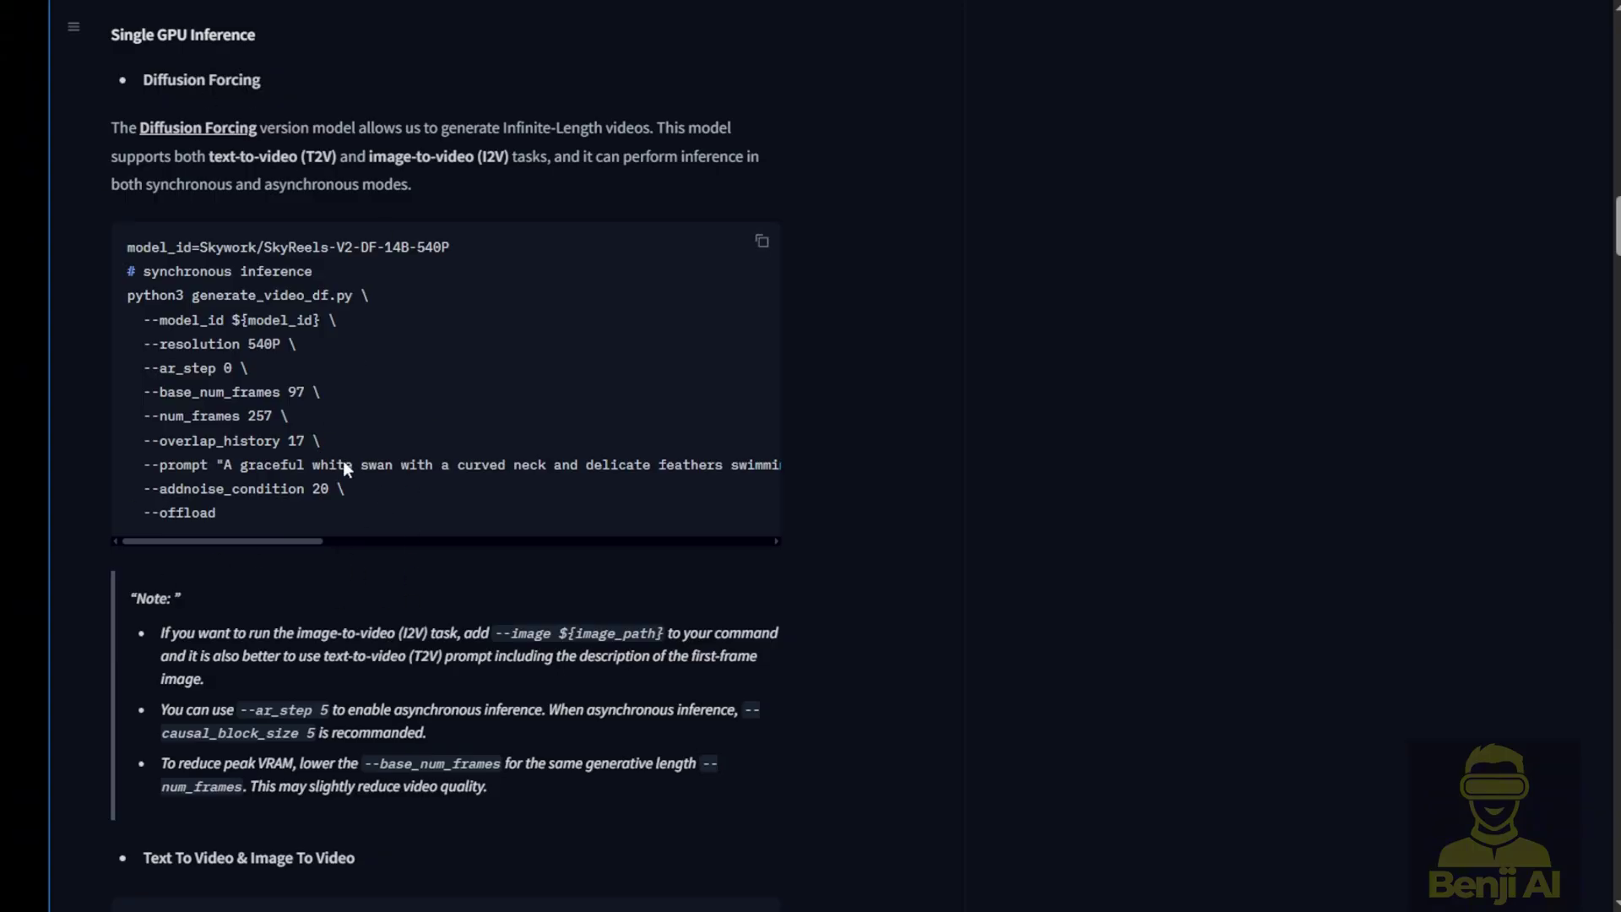
{"action": "scroll", "coordinate": [395, 715], "scroll_direction": "up", "scroll_amount": 3}
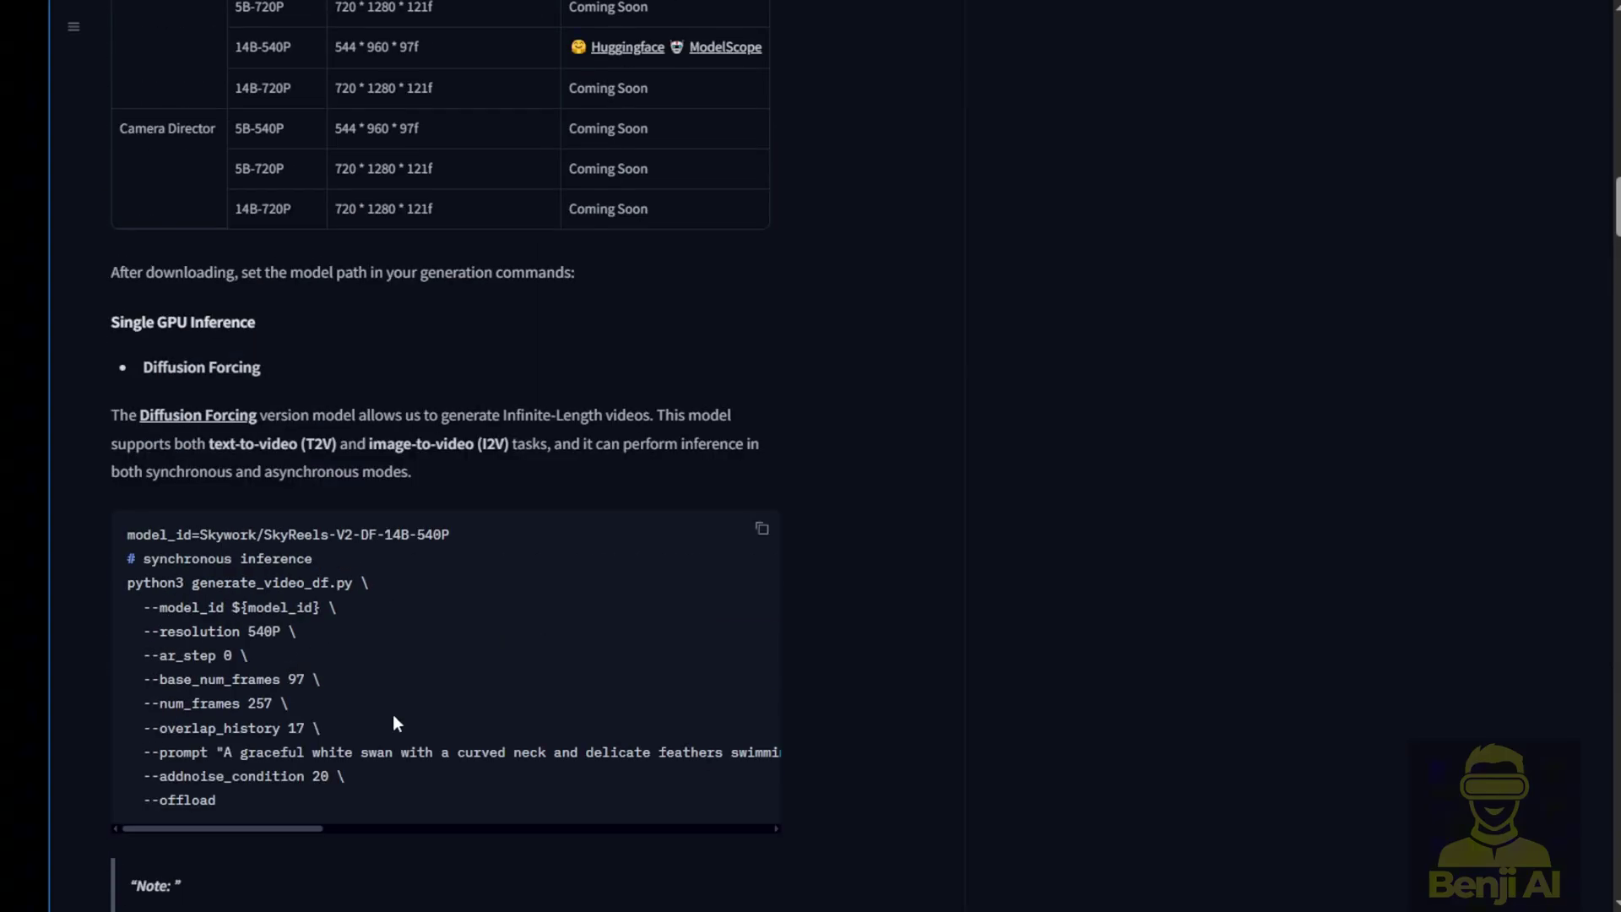
{"action": "scroll", "coordinate": [423, 426], "scroll_direction": "up", "scroll_amount": 3}
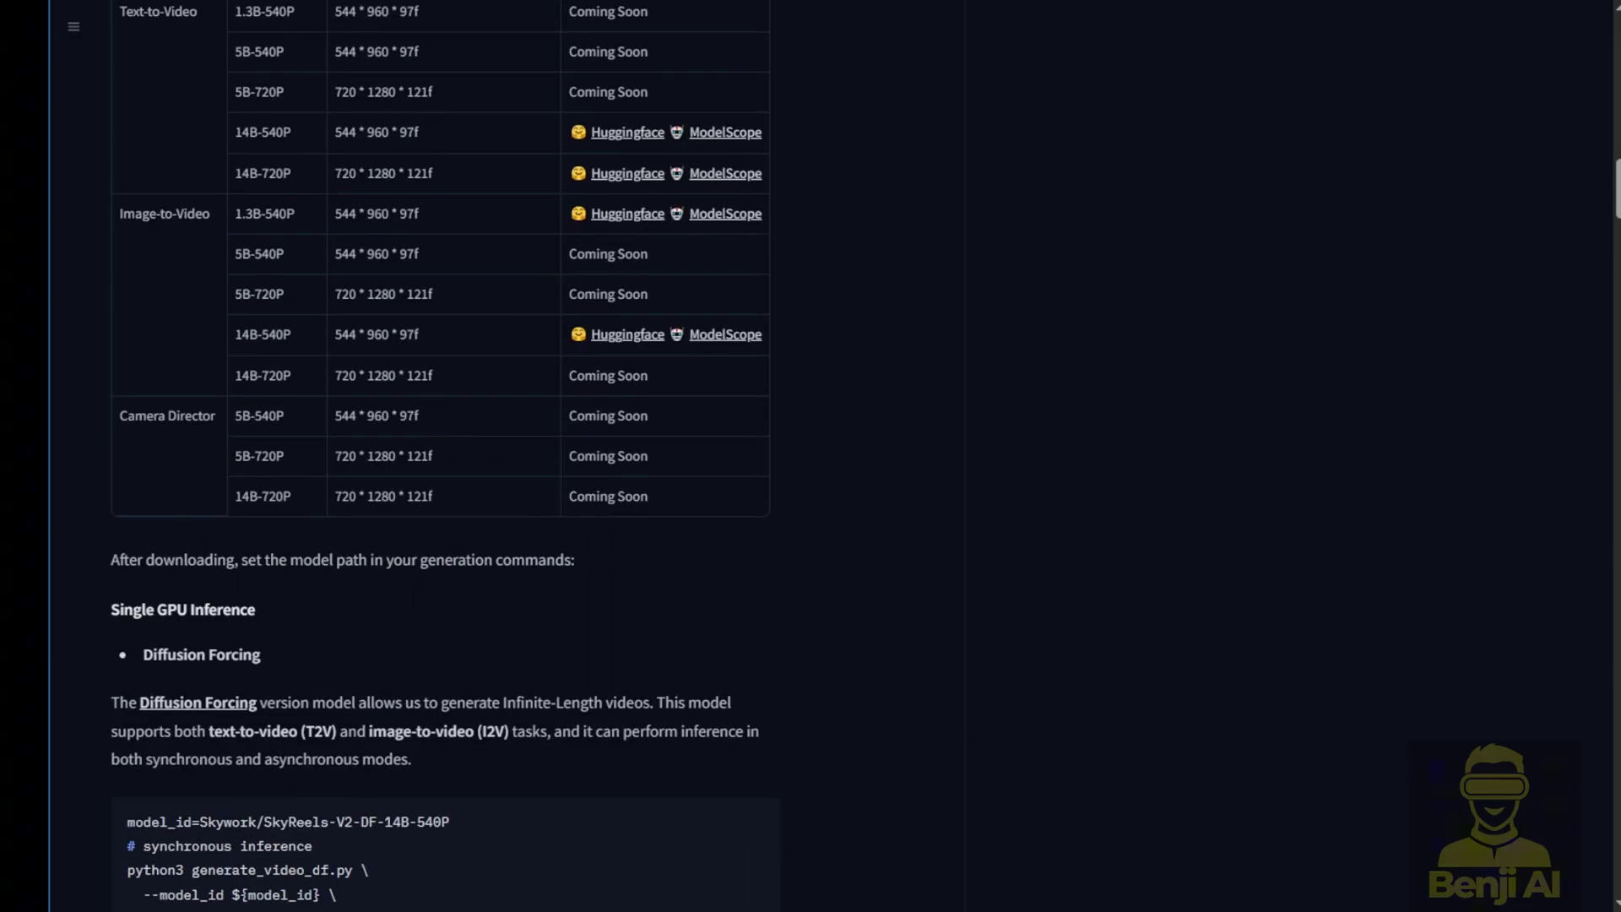
{"action": "scroll", "coordinate": [669, 268], "scroll_direction": "up", "scroll_amount": 2}
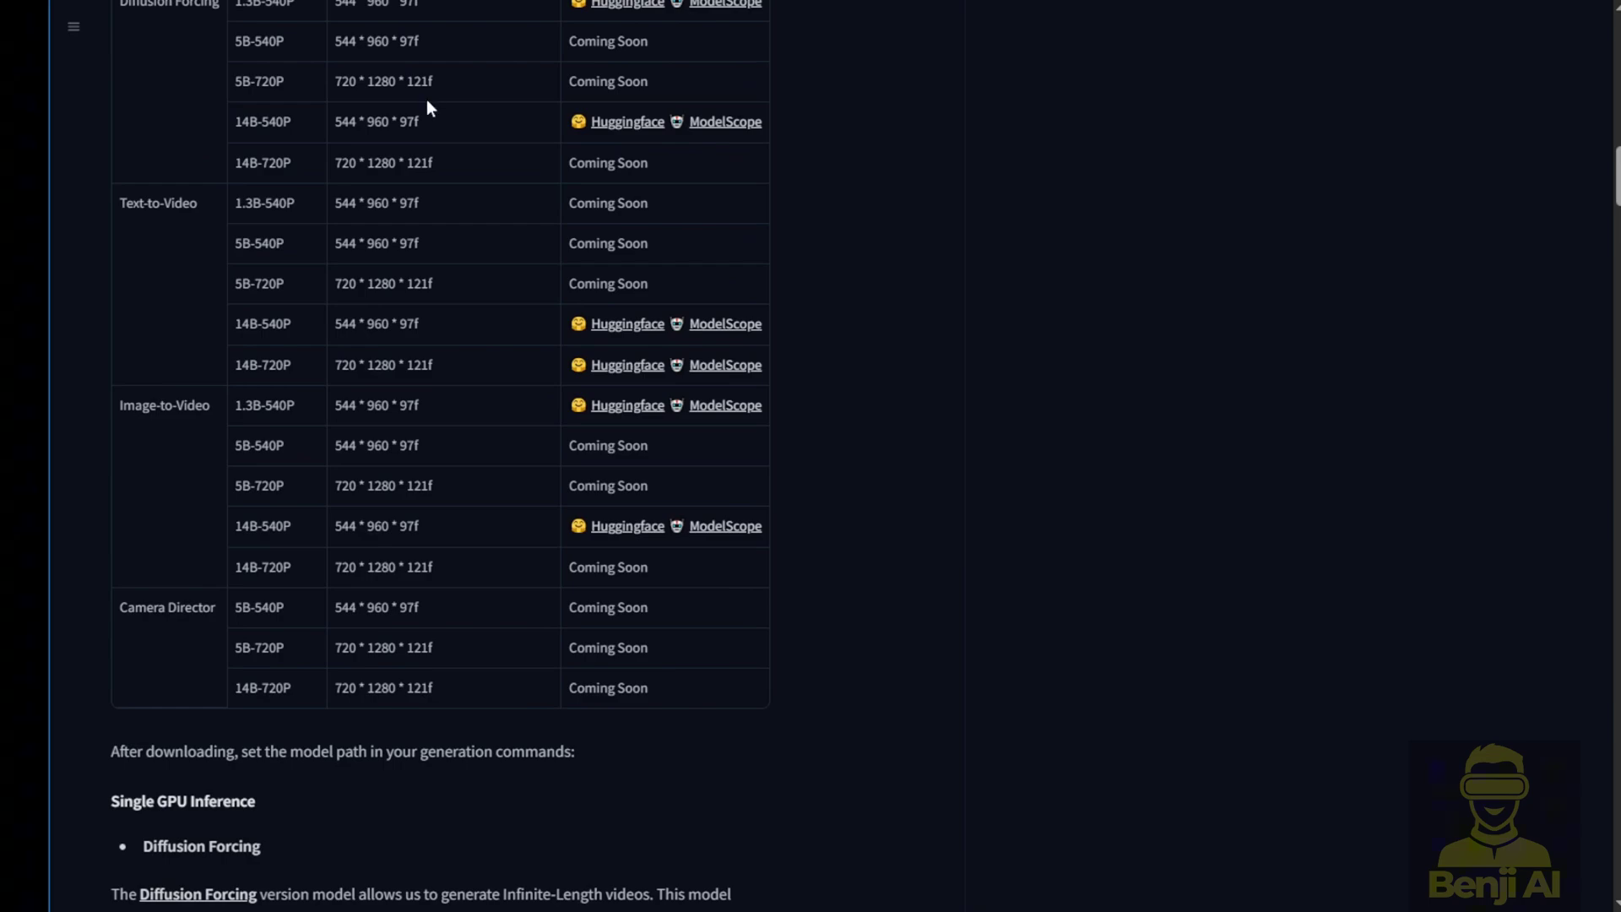
{"action": "scroll", "coordinate": [427, 99], "scroll_direction": "up", "scroll_amount": 2}
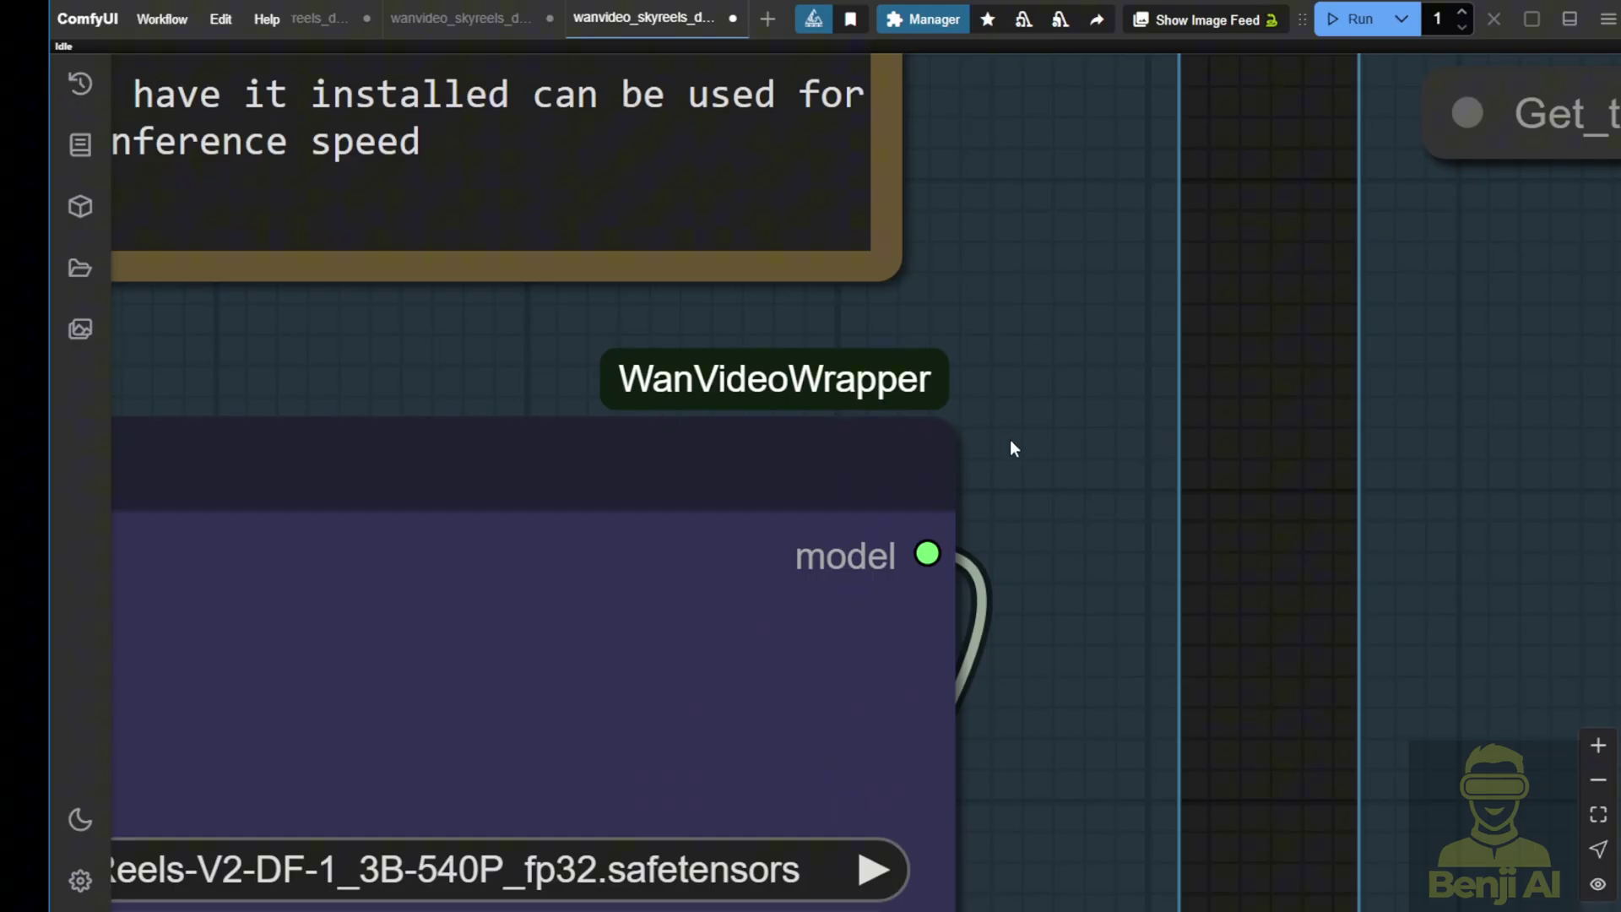
{"action": "scroll", "coordinate": [675, 392], "scroll_direction": "up", "scroll_amount": 3}
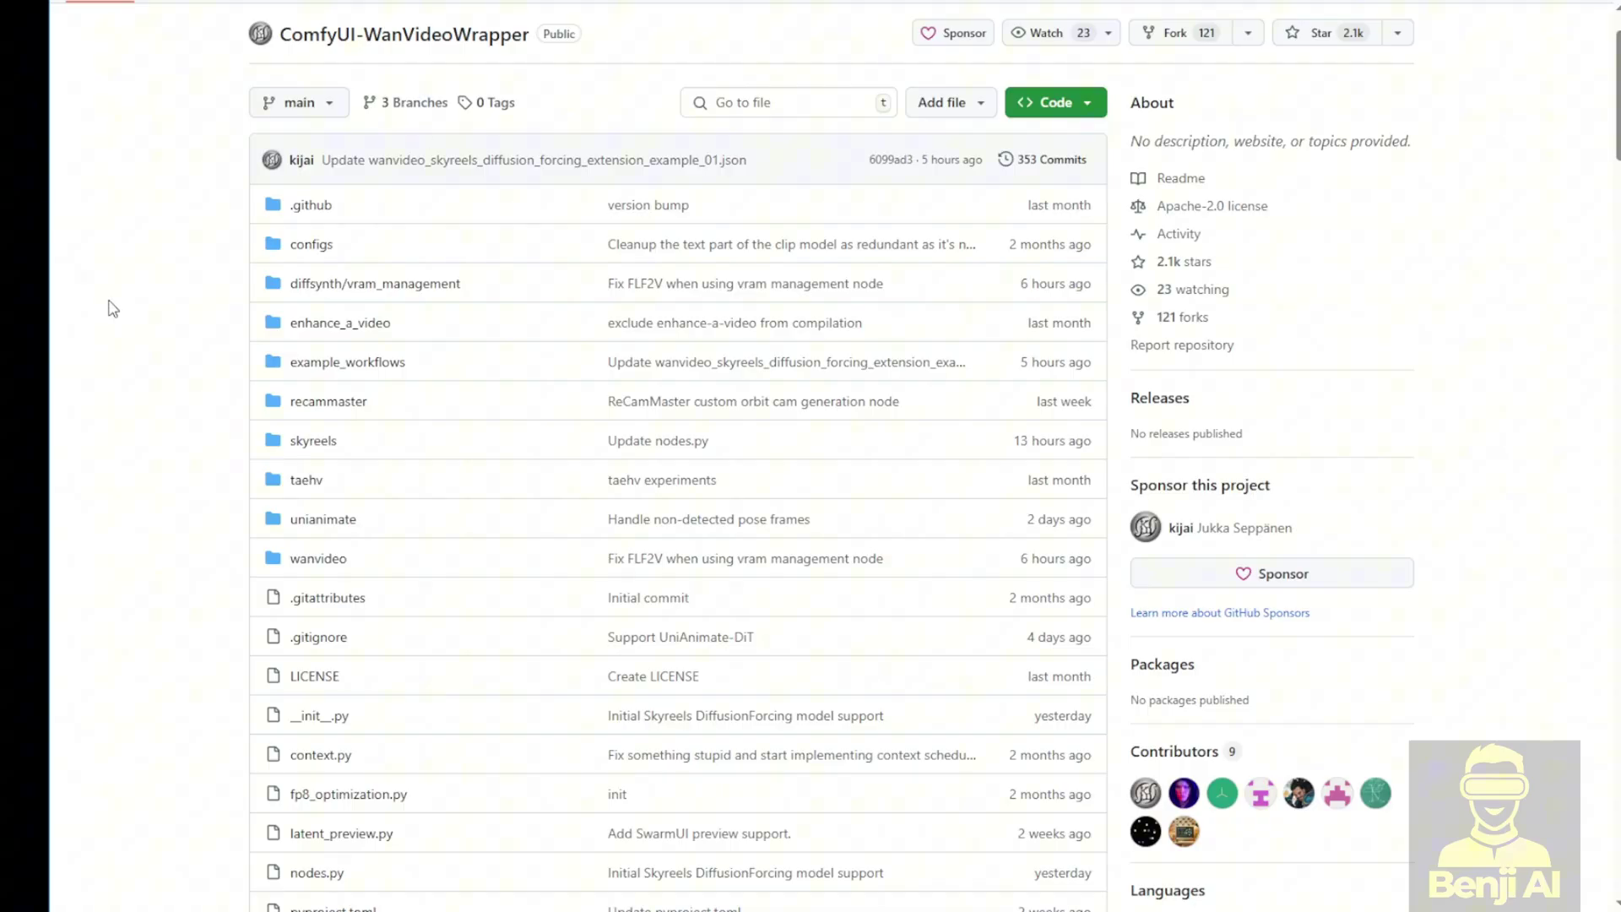
{"action": "scroll", "coordinate": [133, 344], "scroll_direction": "down", "scroll_amount": 10}
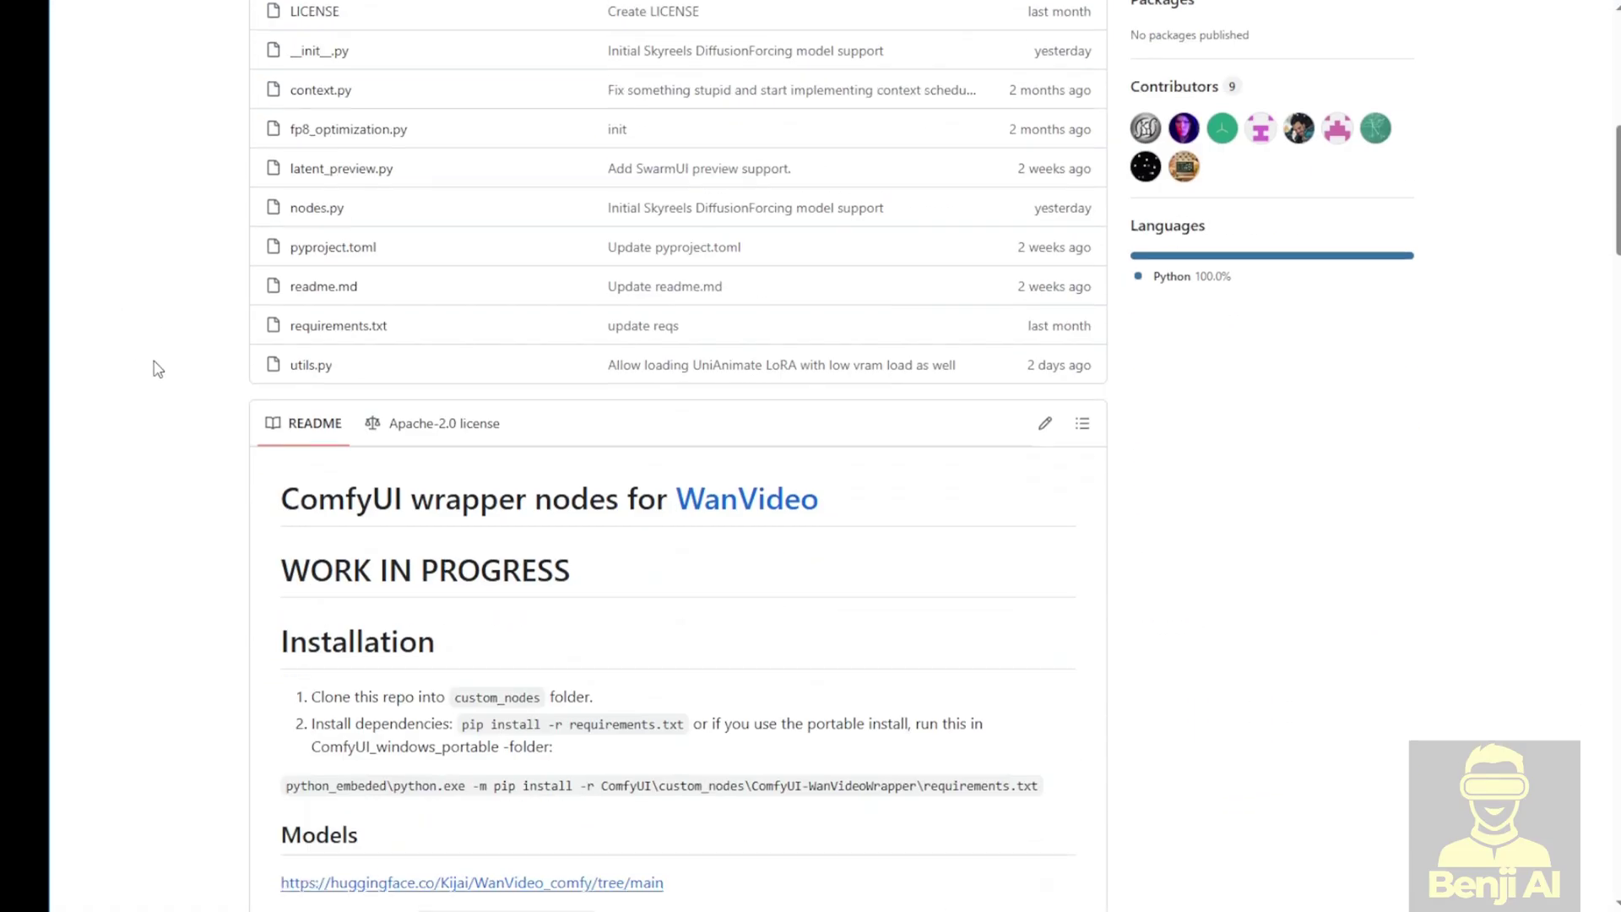
{"action": "scroll", "coordinate": [626, 480], "scroll_direction": "down", "scroll_amount": 1}
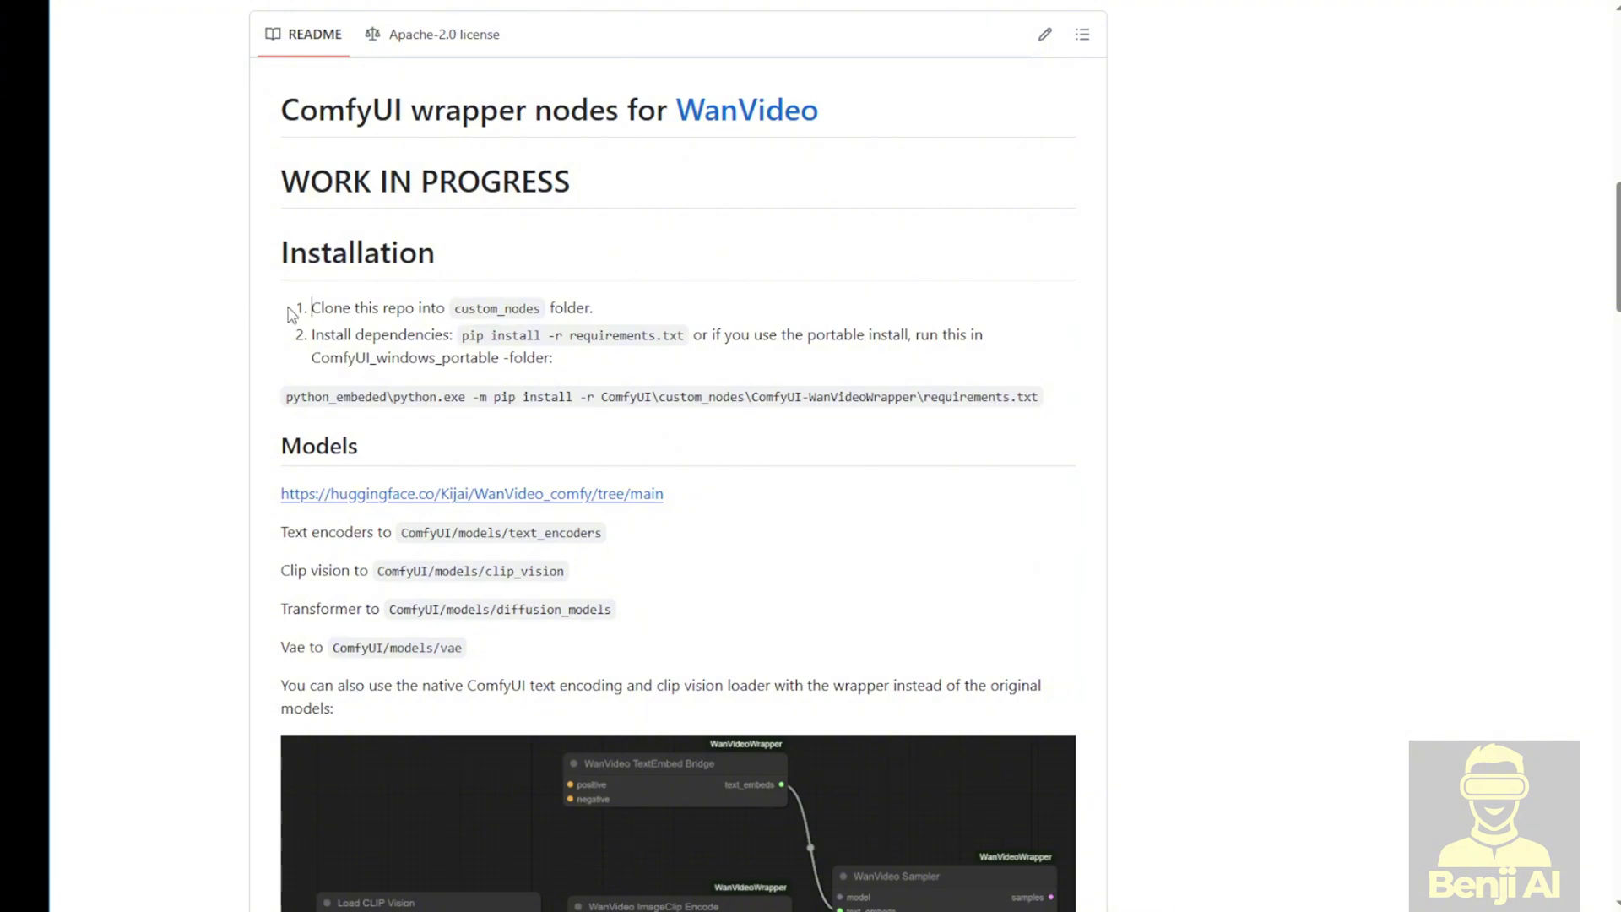
{"action": "mouse_move", "coordinate": [309, 308]}
{"action": "left_mouse_down"}
{"action": "mouse_move", "coordinate": [787, 382]}
{"action": "mouse_move", "coordinate": [1036, 390]}
{"action": "left_mouse_up"}
{"action": "left_click", "coordinate": [1035, 390]}
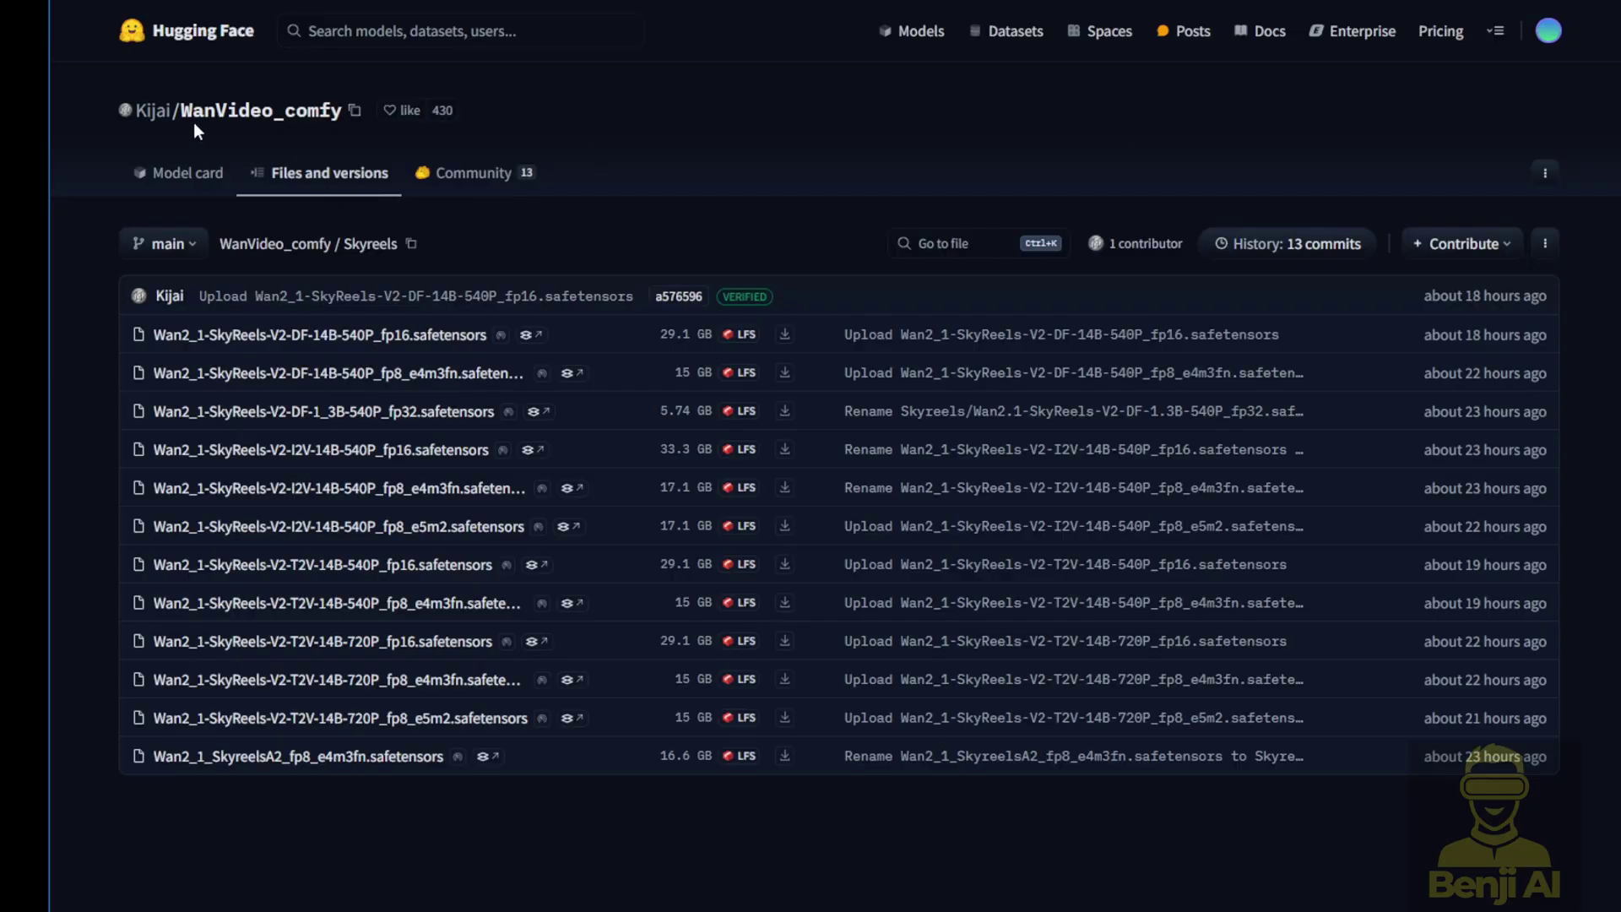
Open the file listing of the WanVideo_comfy repository
{"action": "double_click", "coordinate": [195, 123]}
{"action": "left_click", "coordinate": [335, 133]}
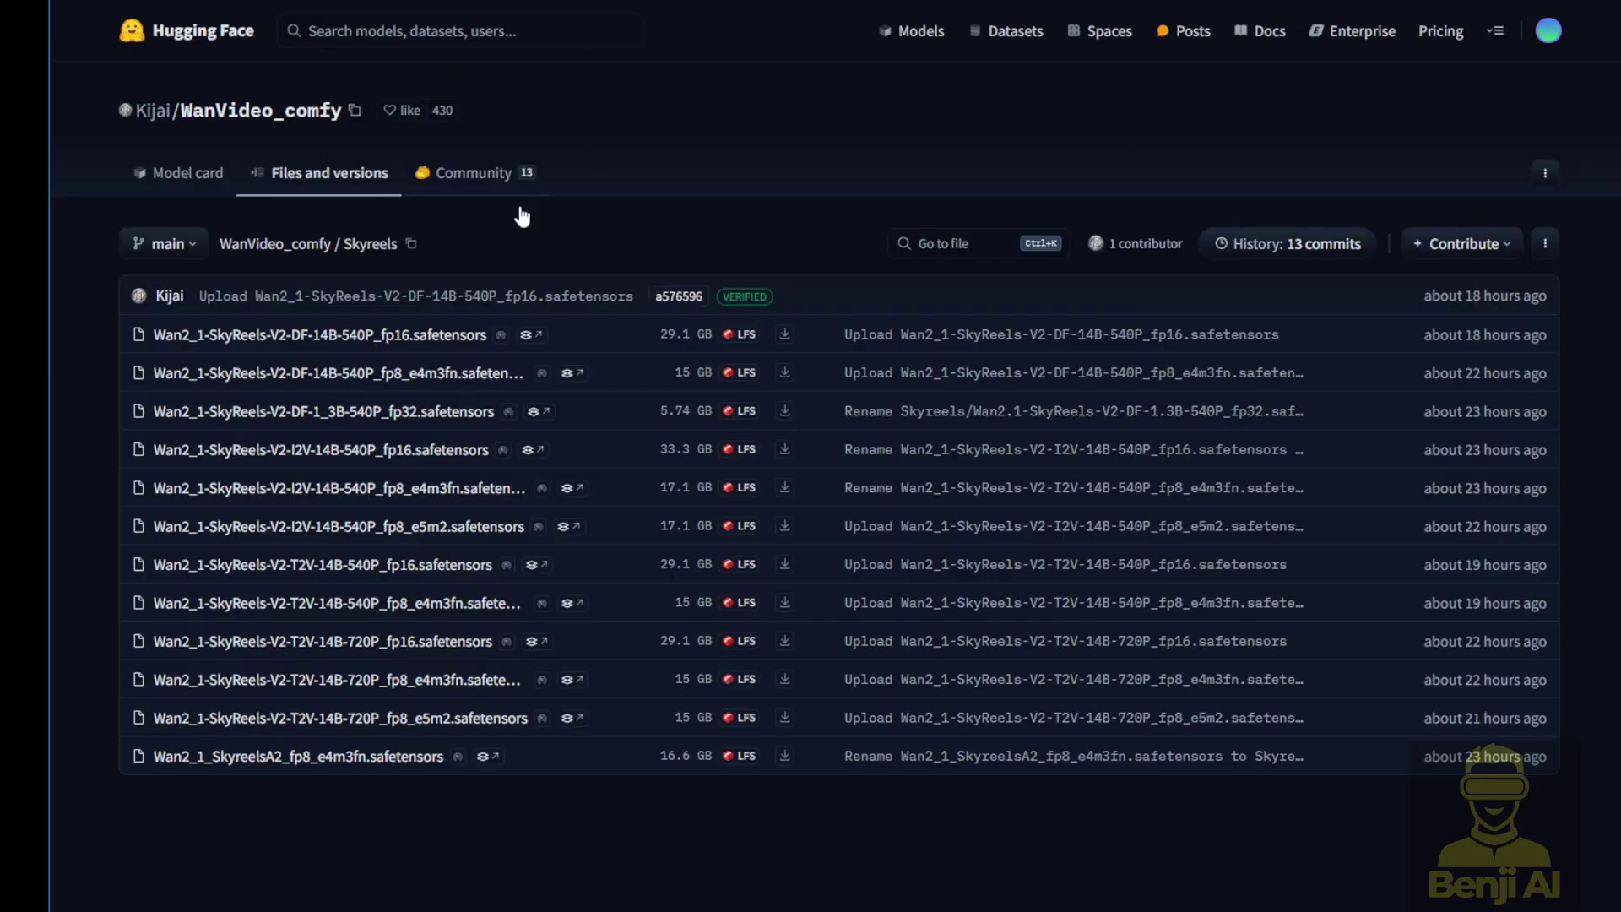
{"action": "left_click", "coordinate": [321, 168]}
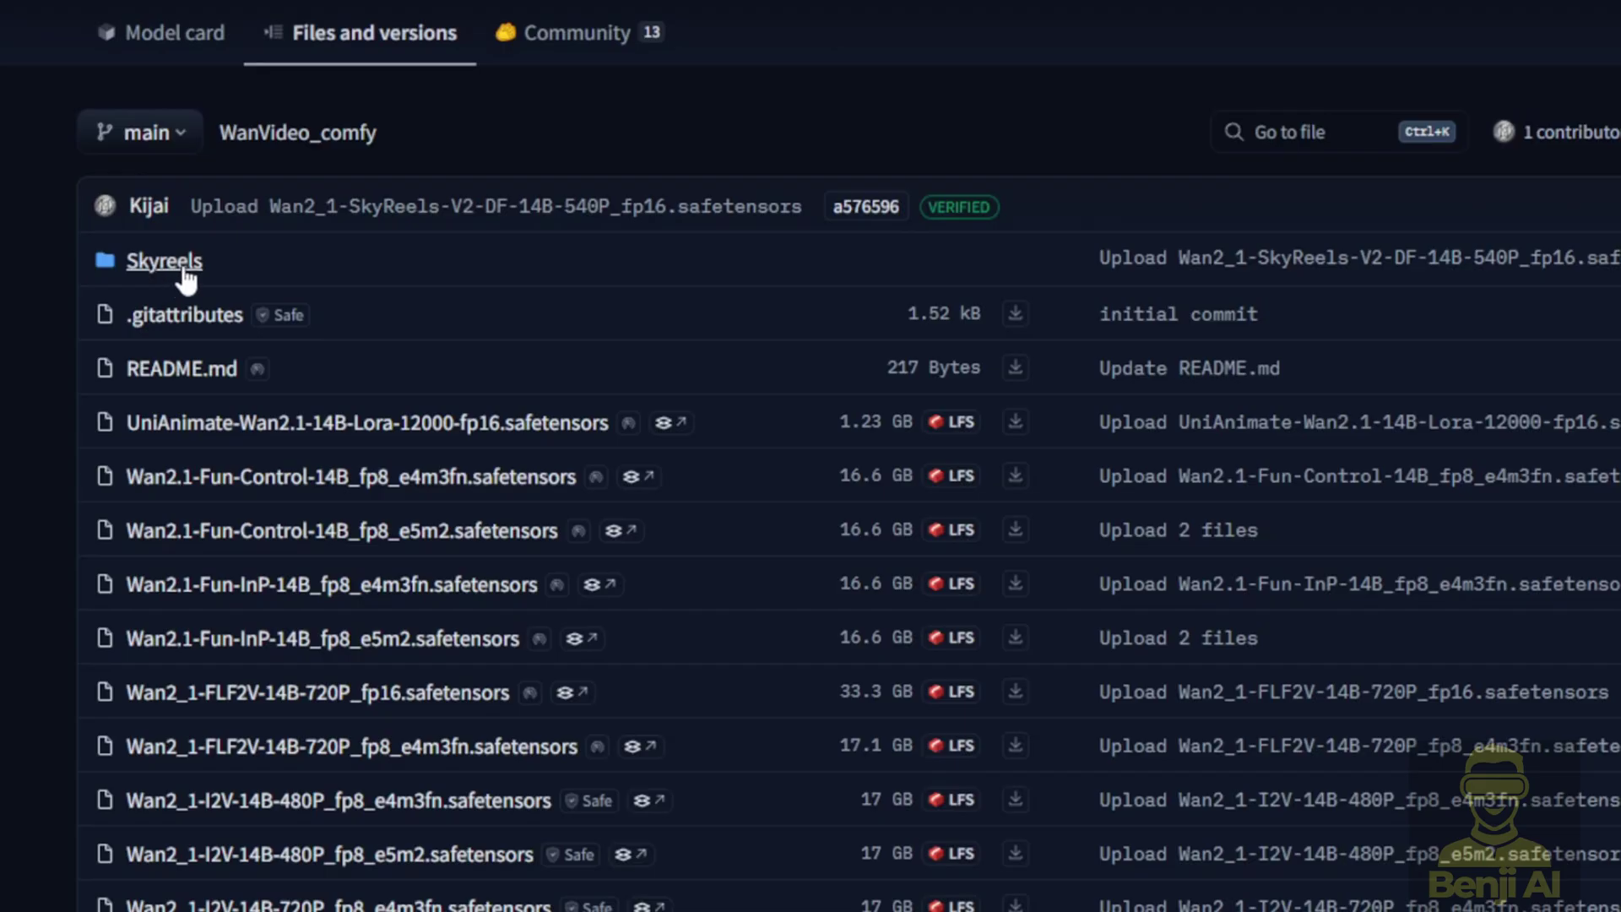
Open the Skyreels folder and highlight Wan2_1-SkyReels-V2-DF-1_3B-540P_fp32.safetensors
{"action": "left_click", "coordinate": [184, 269]}
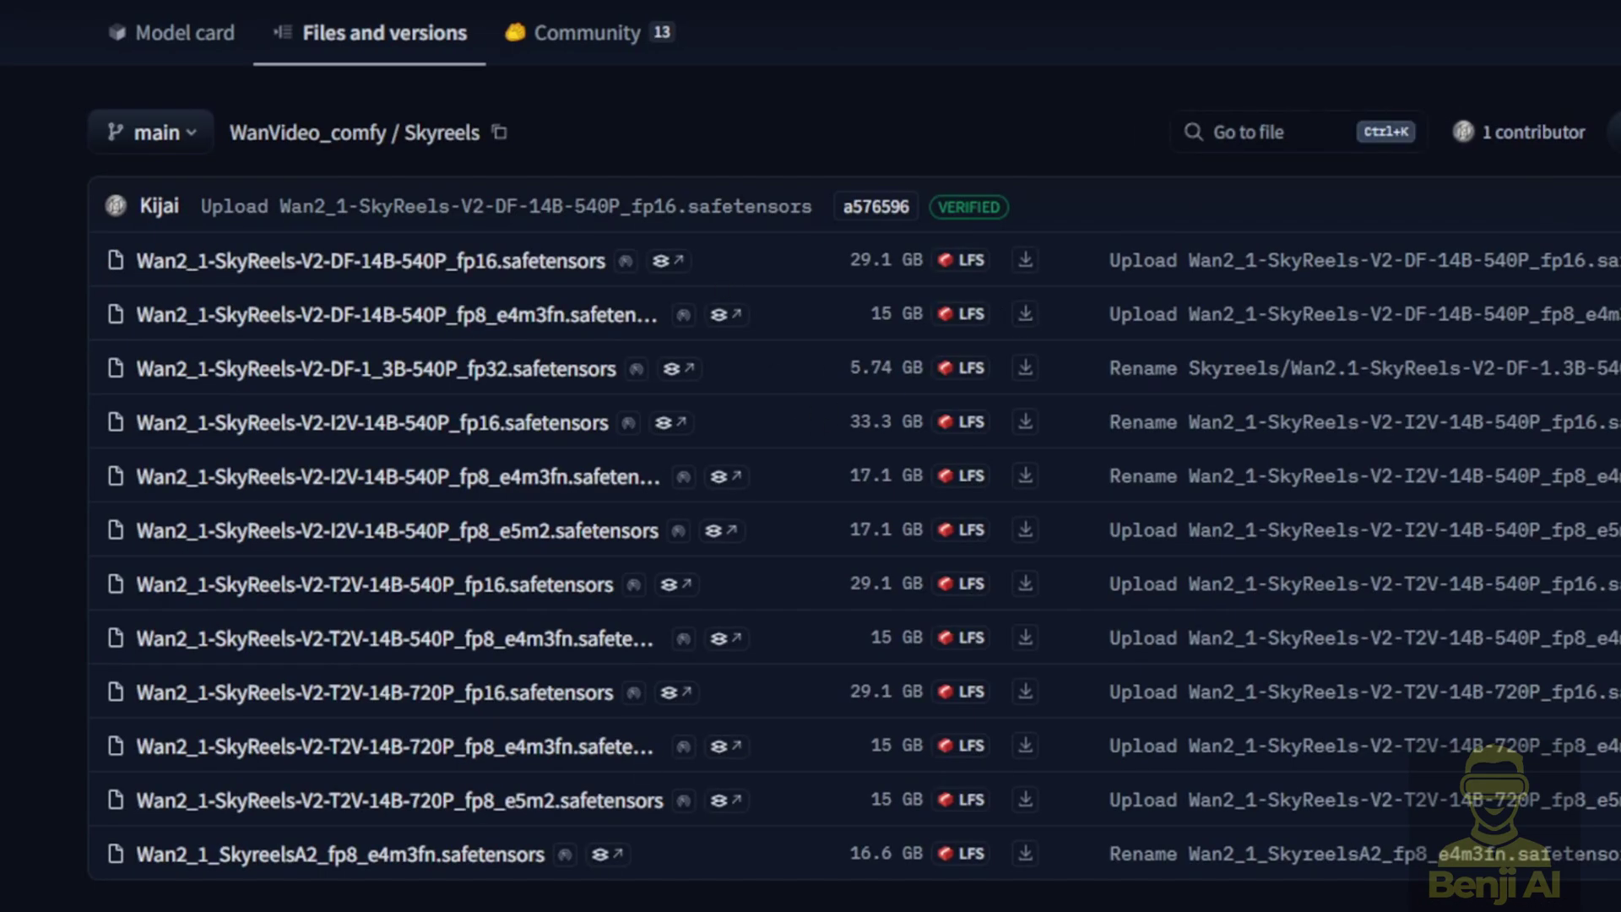
{"action": "left_click_drag", "start_coordinate": [850, 853], "coordinate": [247, 745]}
{"action": "left_click", "coordinate": [52, 335]}
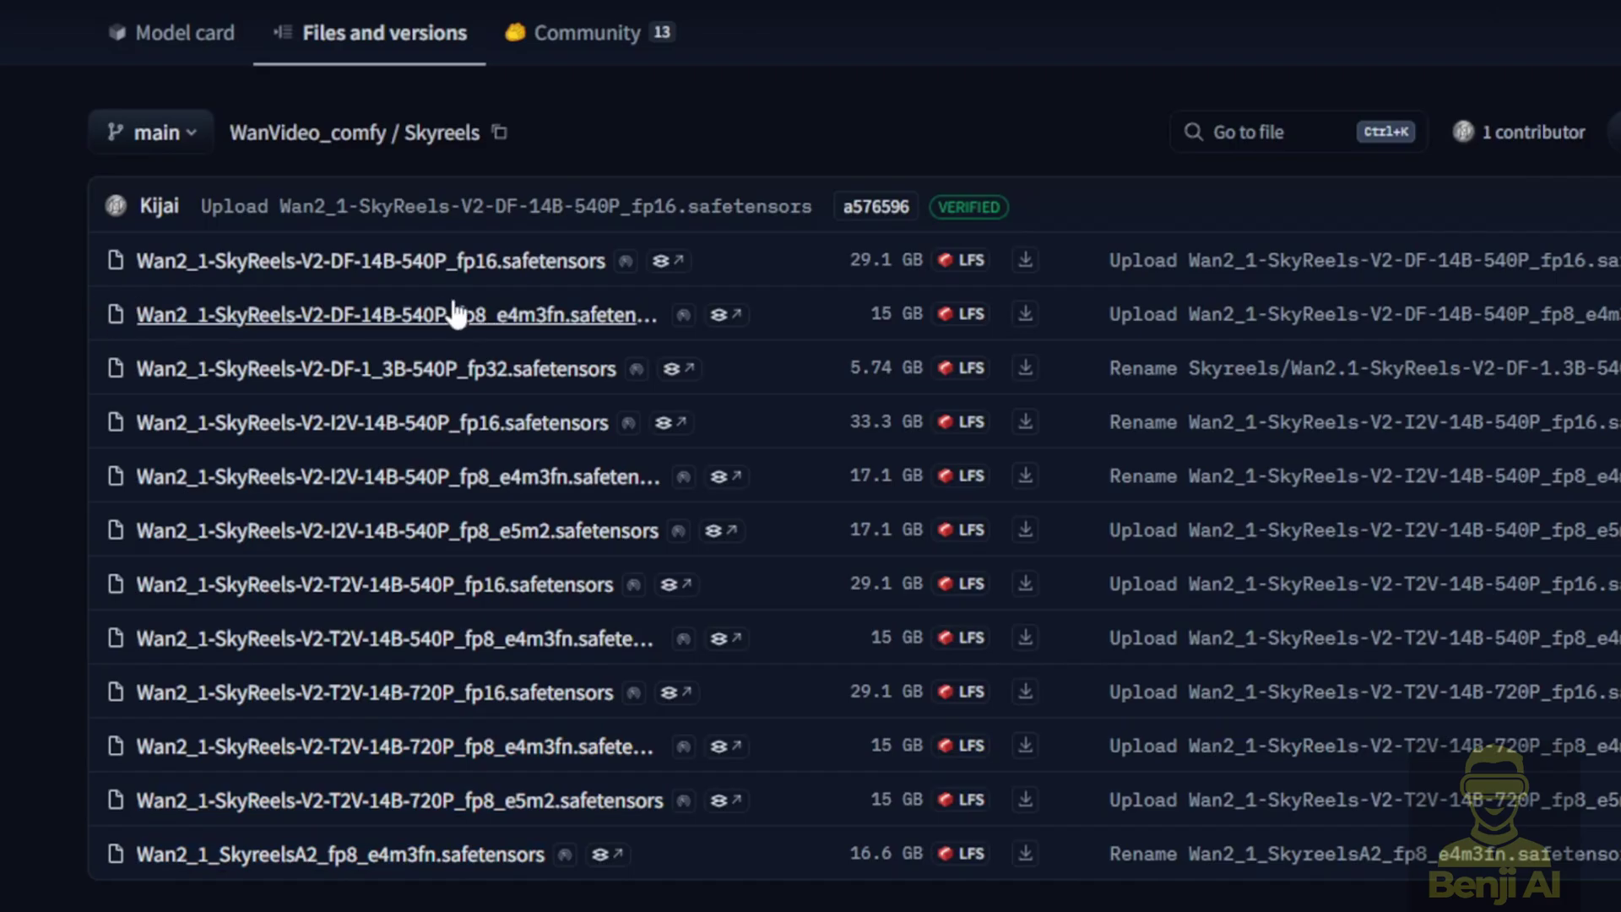
{"action": "left_click", "coordinate": [307, 870]}
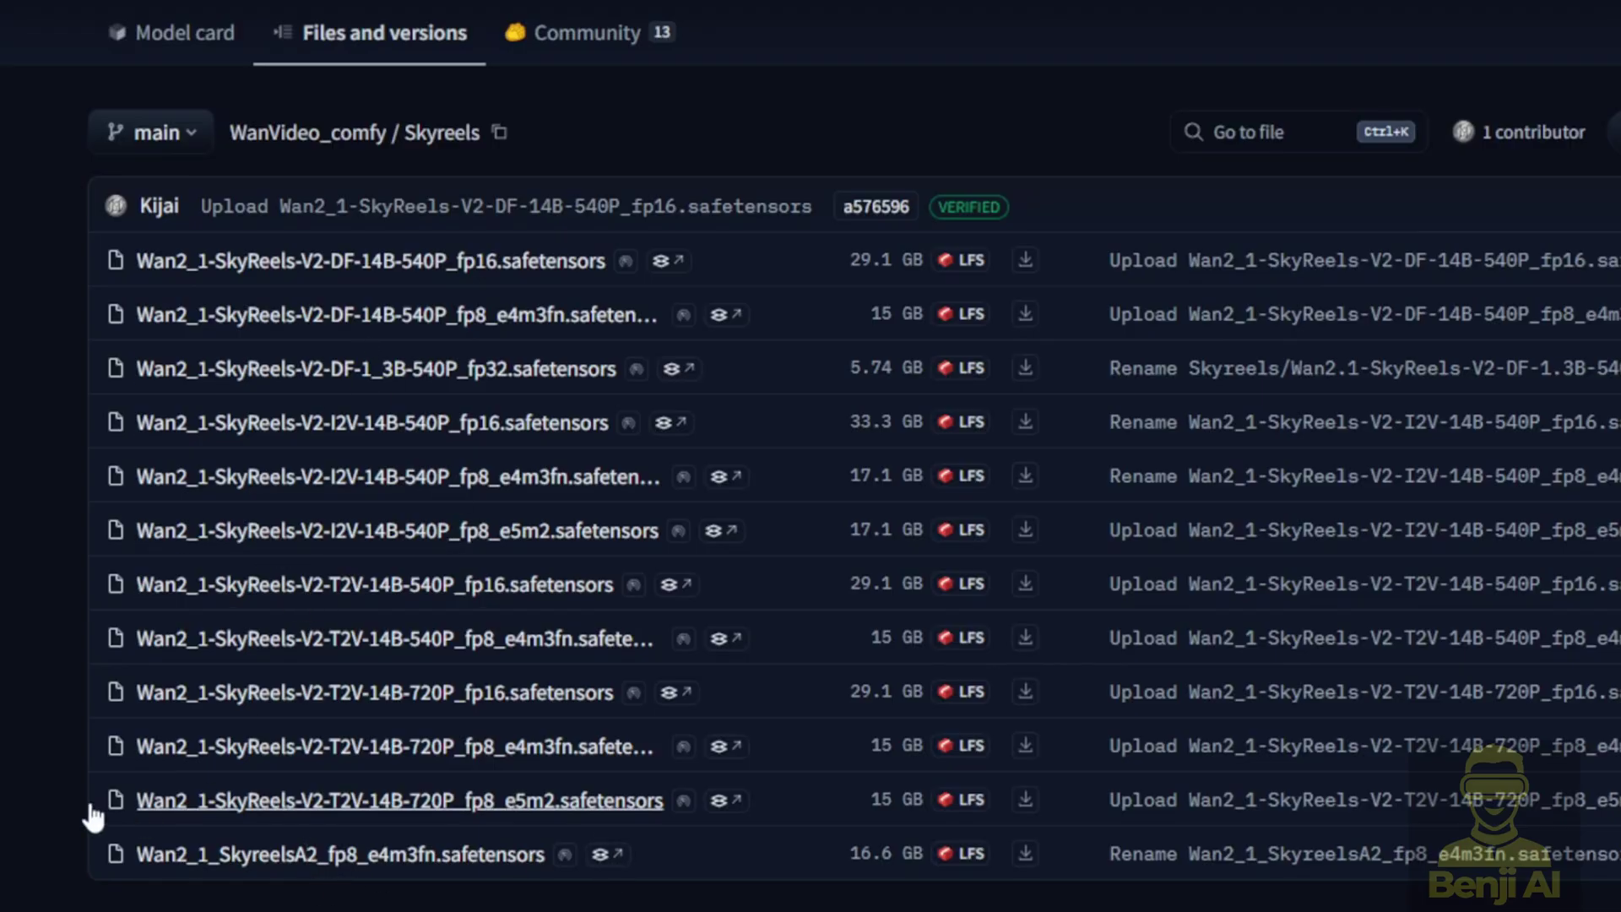
{"action": "triple_click", "coordinate": [139, 369]}
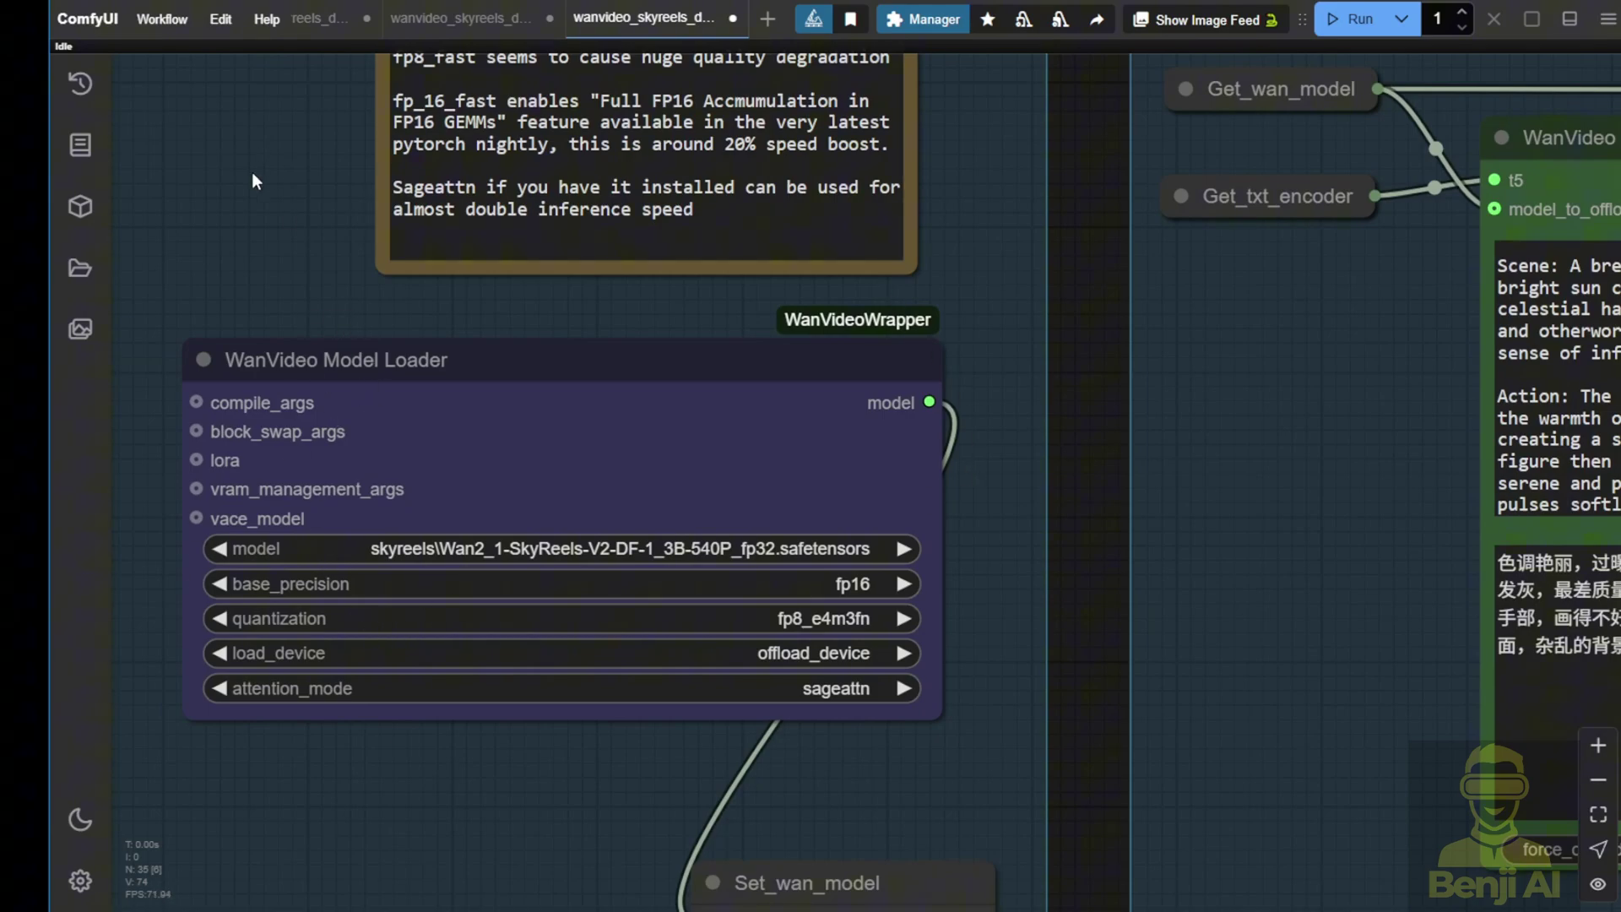
{"action": "scroll", "coordinate": [284, 378], "scroll_direction": "down", "scroll_amount": 2}
{"action": "scroll", "coordinate": [284, 381], "scroll_direction": "down", "scroll_amount": 4}
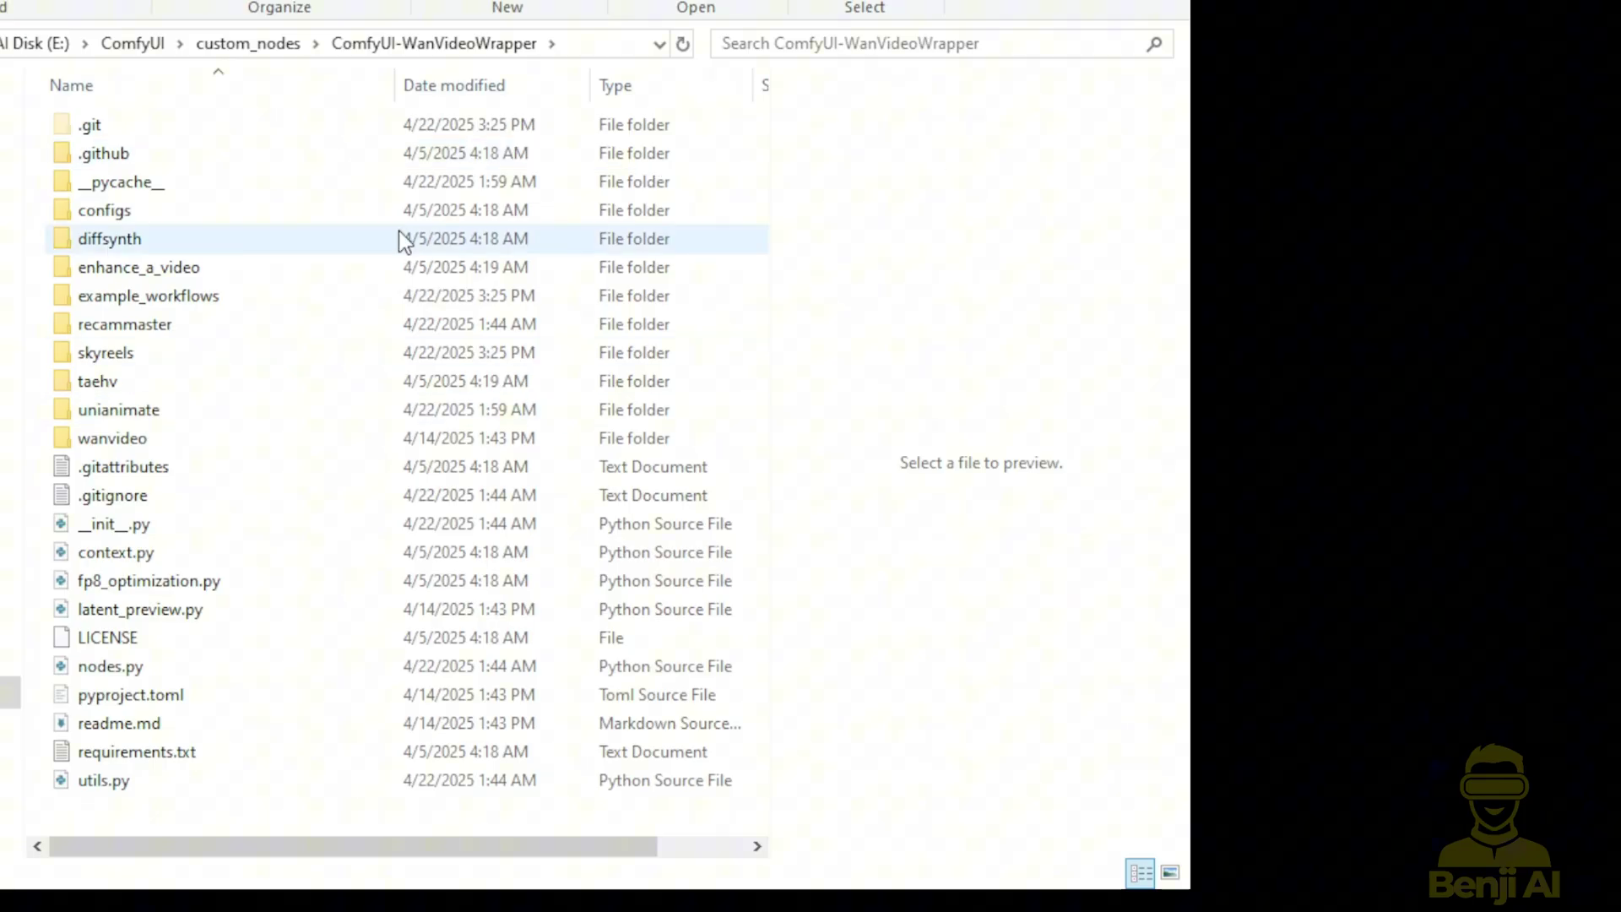
Enter example_workflows, widen the Name column, and load wanvideo_skyreels_diffusion_forcing_extension_example_01.json
{"action": "left_click", "coordinate": [171, 300]}
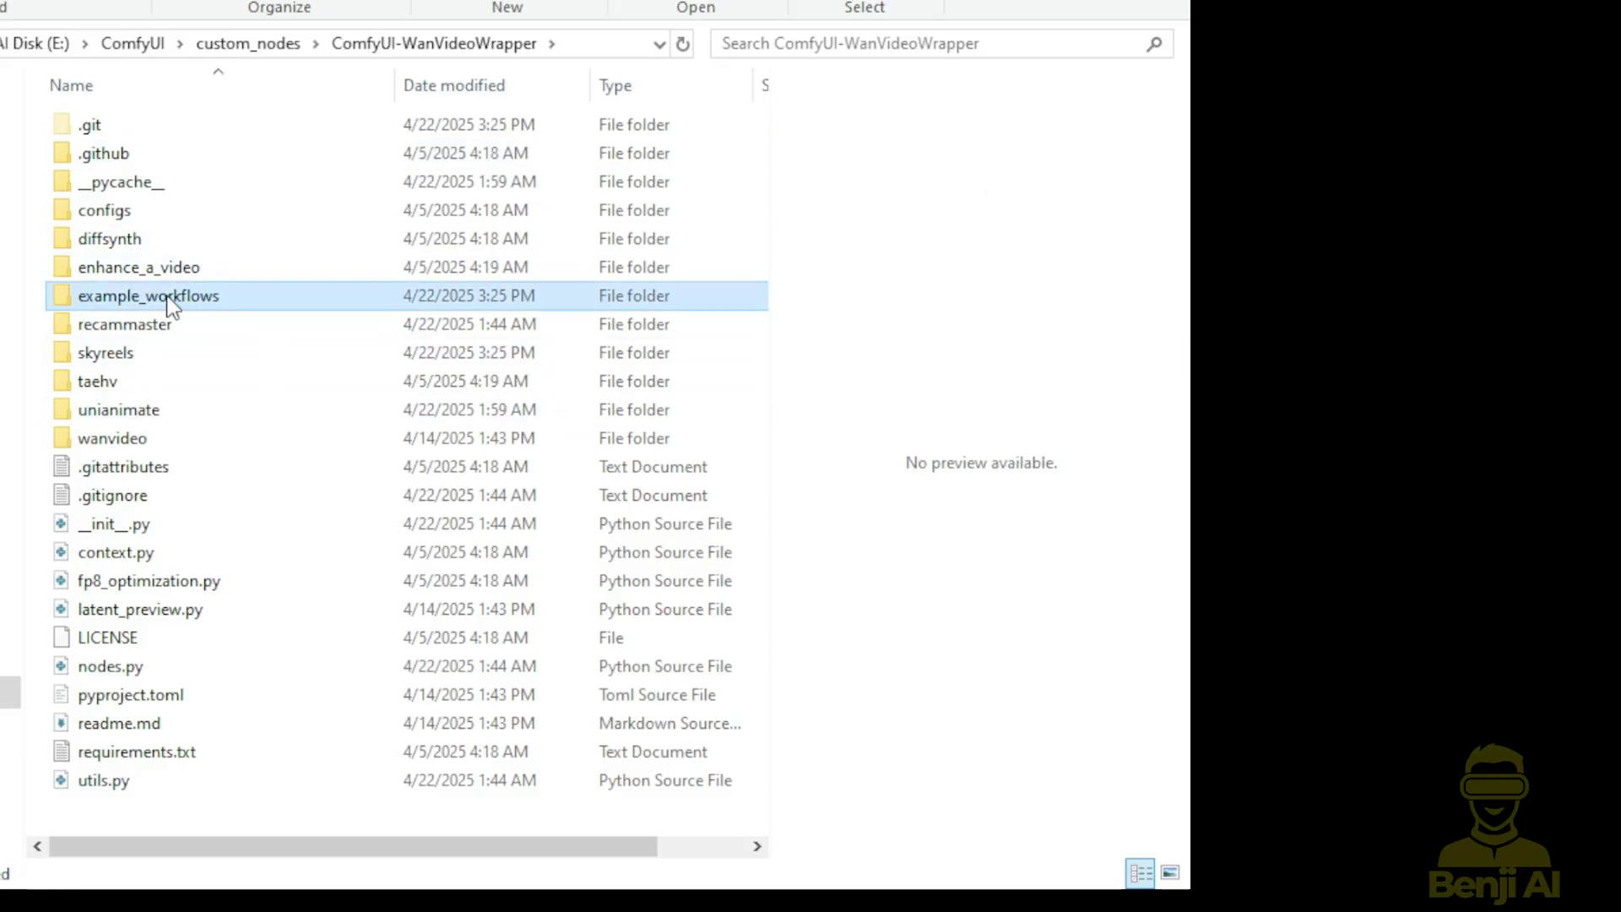
{"action": "double_click", "coordinate": [173, 302]}
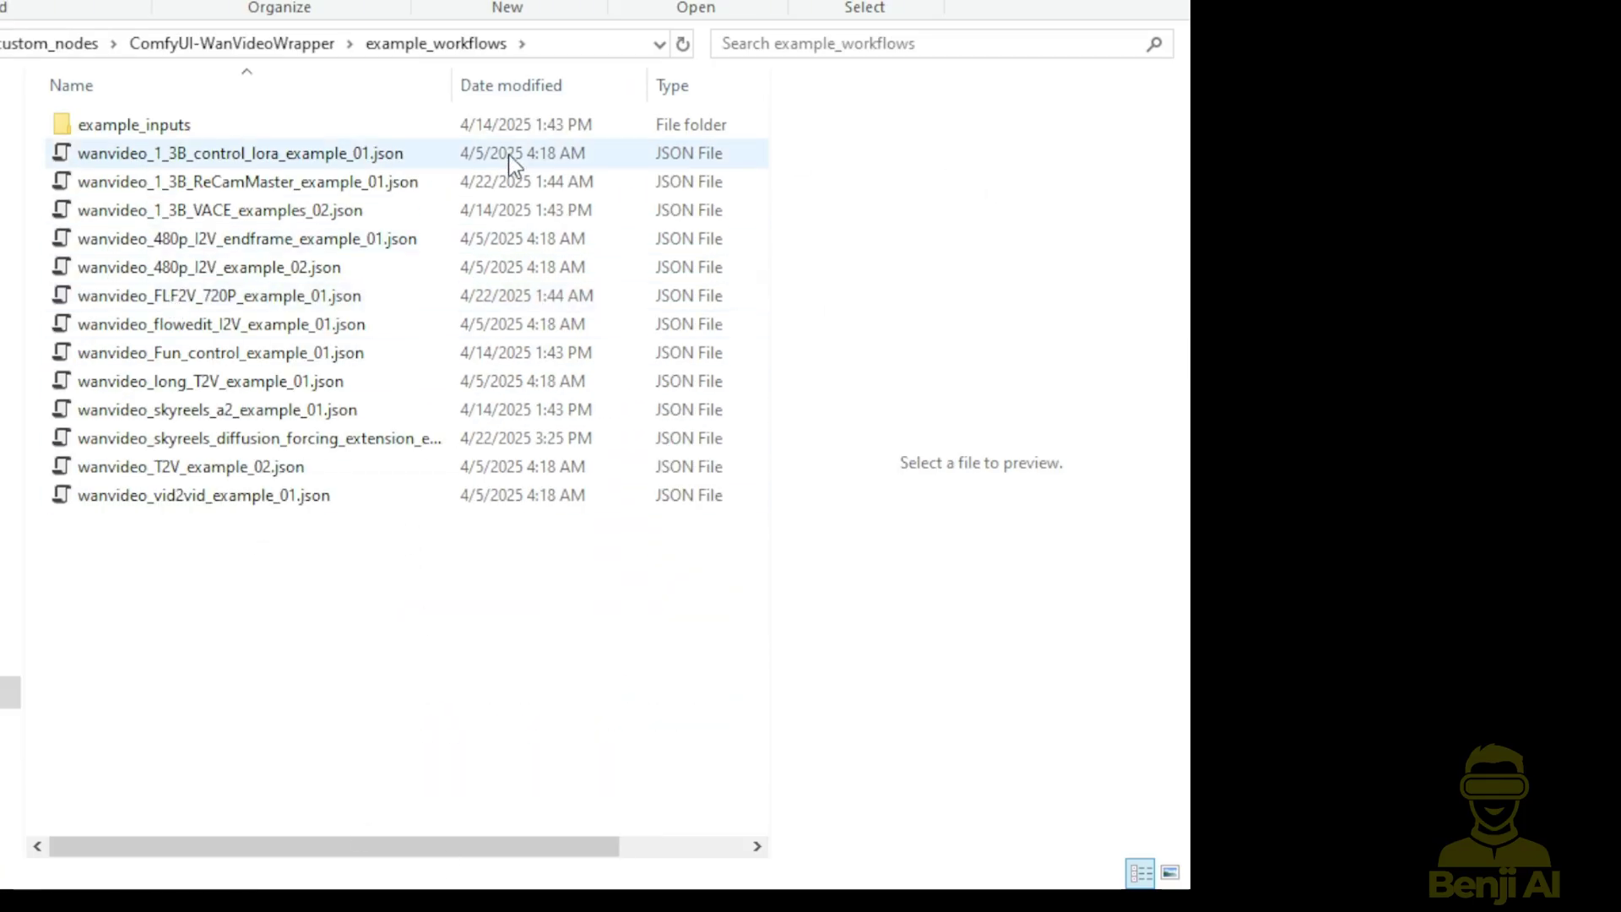
{"action": "left_click_drag", "start_coordinate": [452, 82], "coordinate": [553, 82]}
{"action": "left_click", "coordinate": [236, 441]}
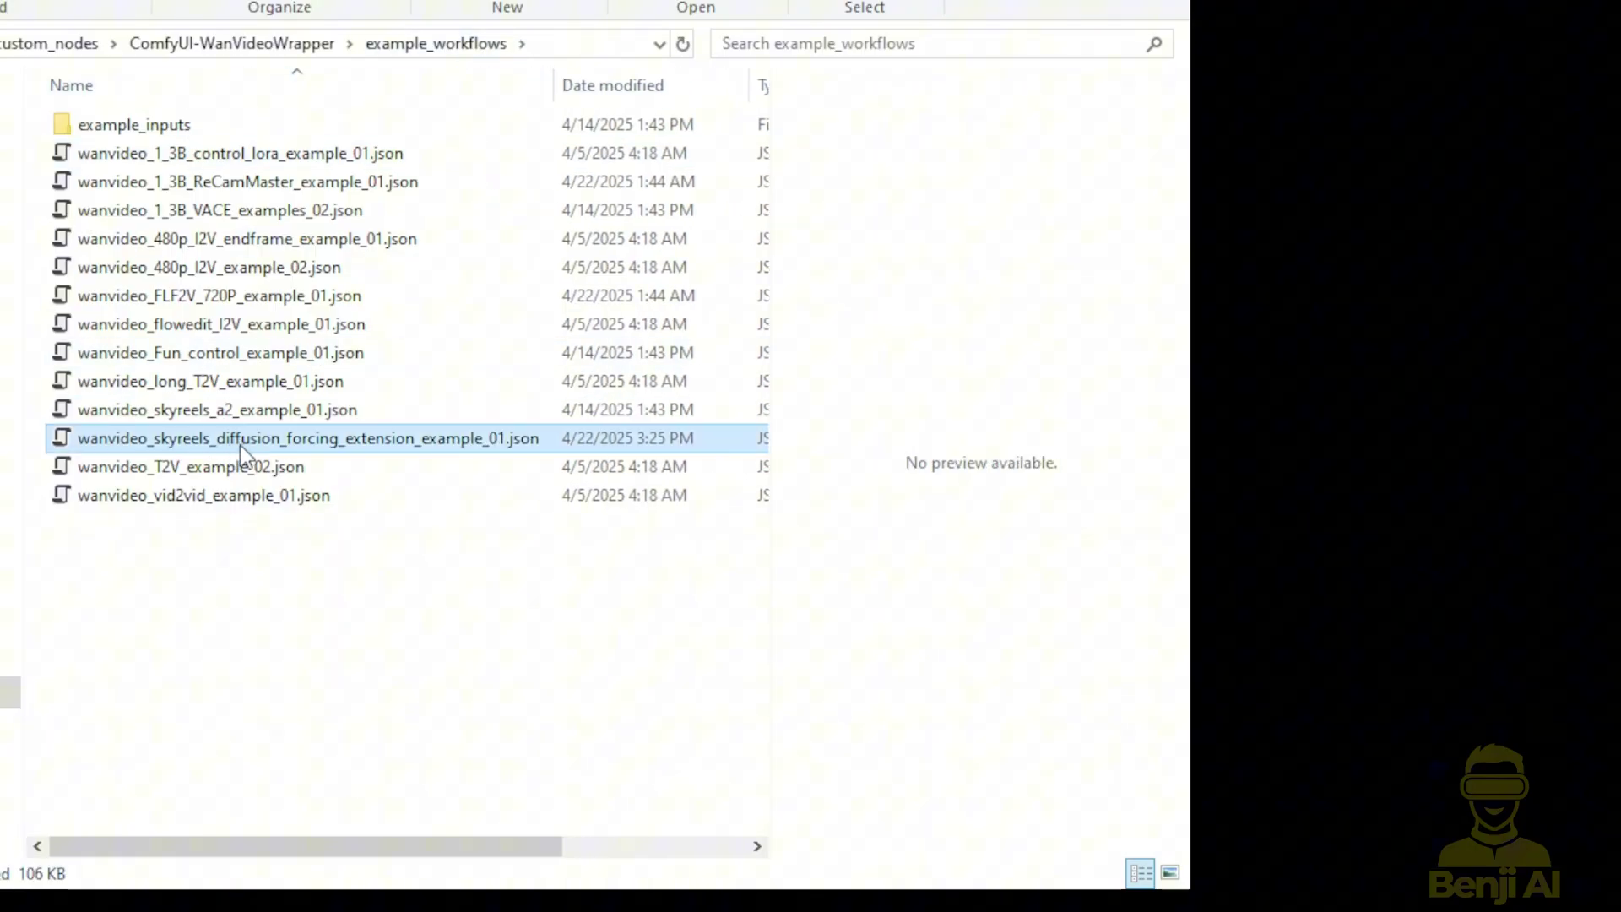
{"action": "left_click", "coordinate": [397, 443]}
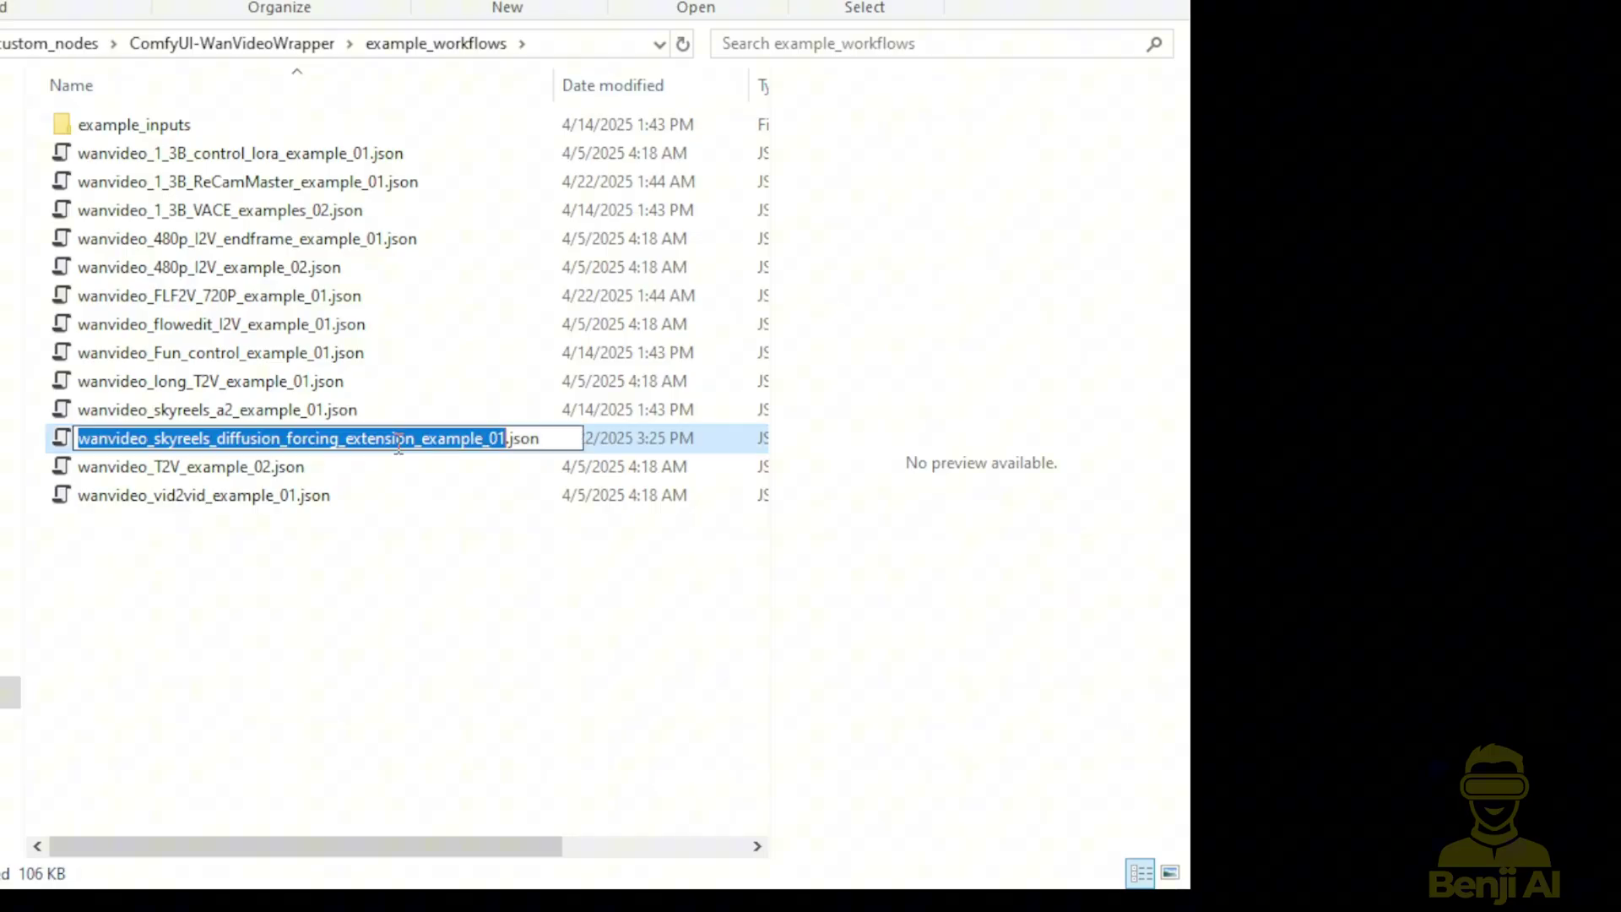
{"action": "left_click", "coordinate": [446, 588]}
{"action": "left_click", "coordinate": [474, 445]}
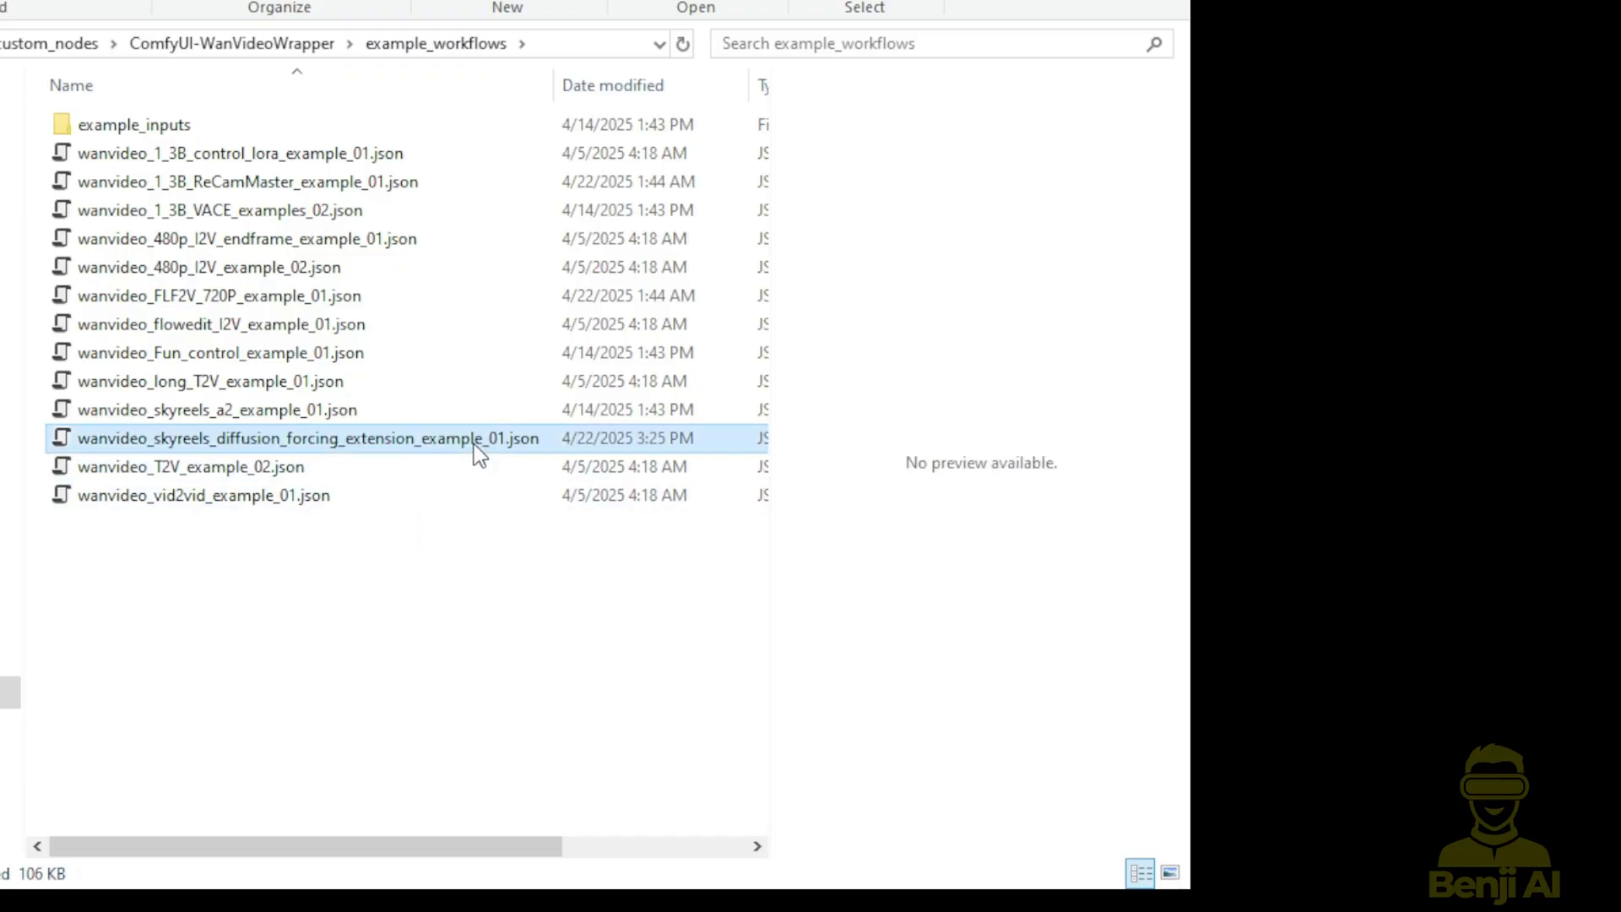
{"action": "double_click", "coordinate": [475, 446]}
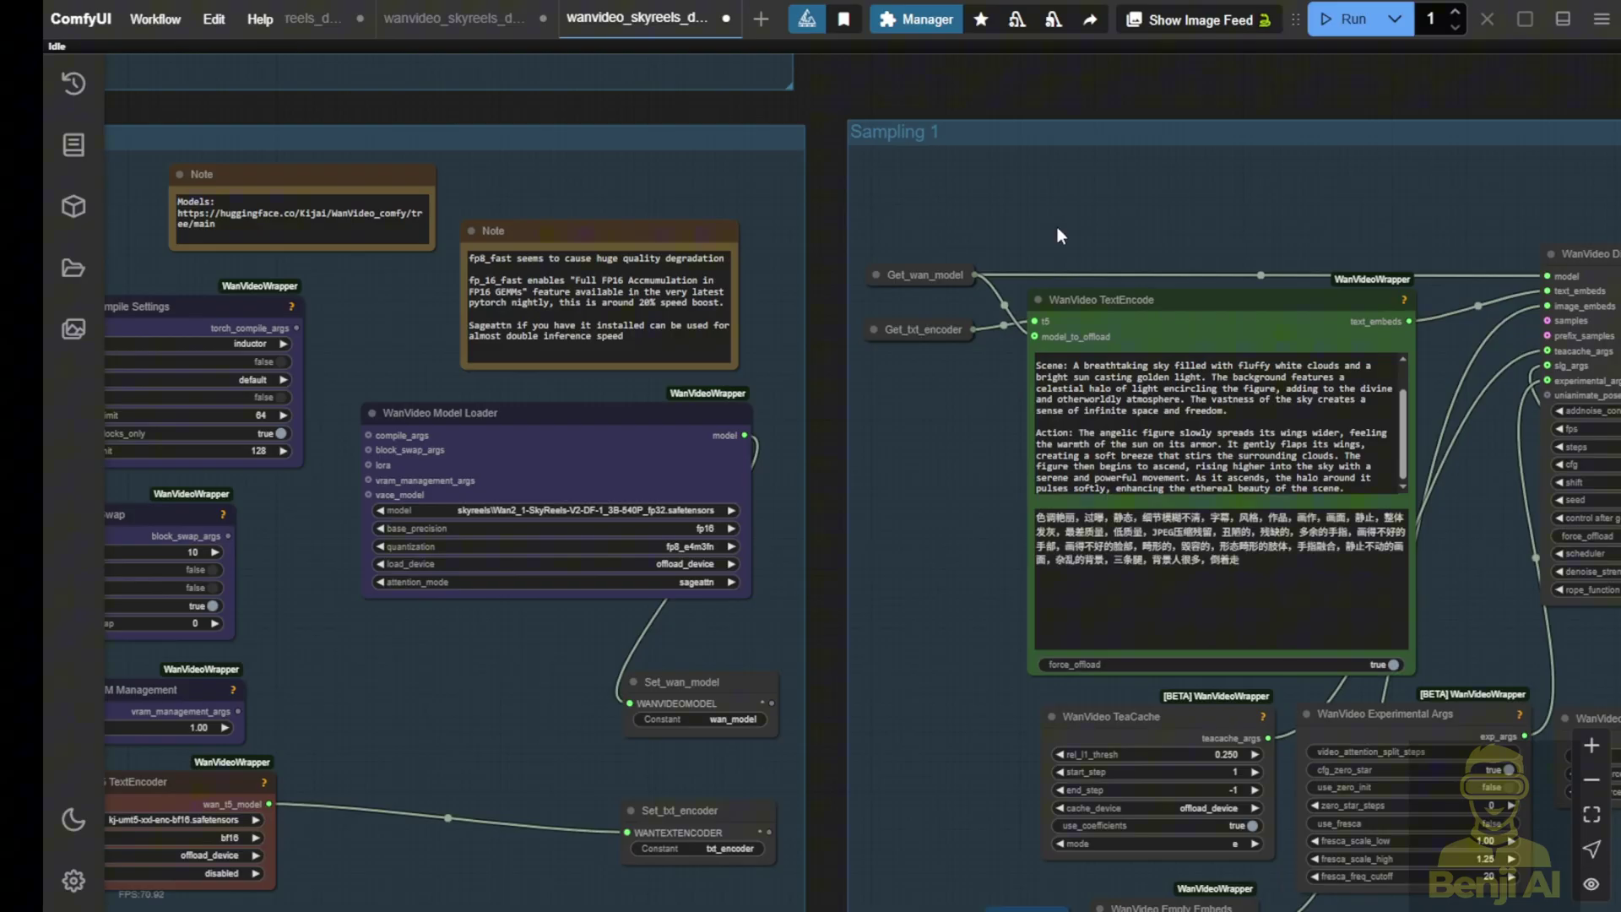
{"action": "scroll", "coordinate": [1057, 226], "scroll_direction": "down", "scroll_amount": 5}
{"action": "scroll", "coordinate": [921, 218], "scroll_direction": "down", "scroll_amount": 2}
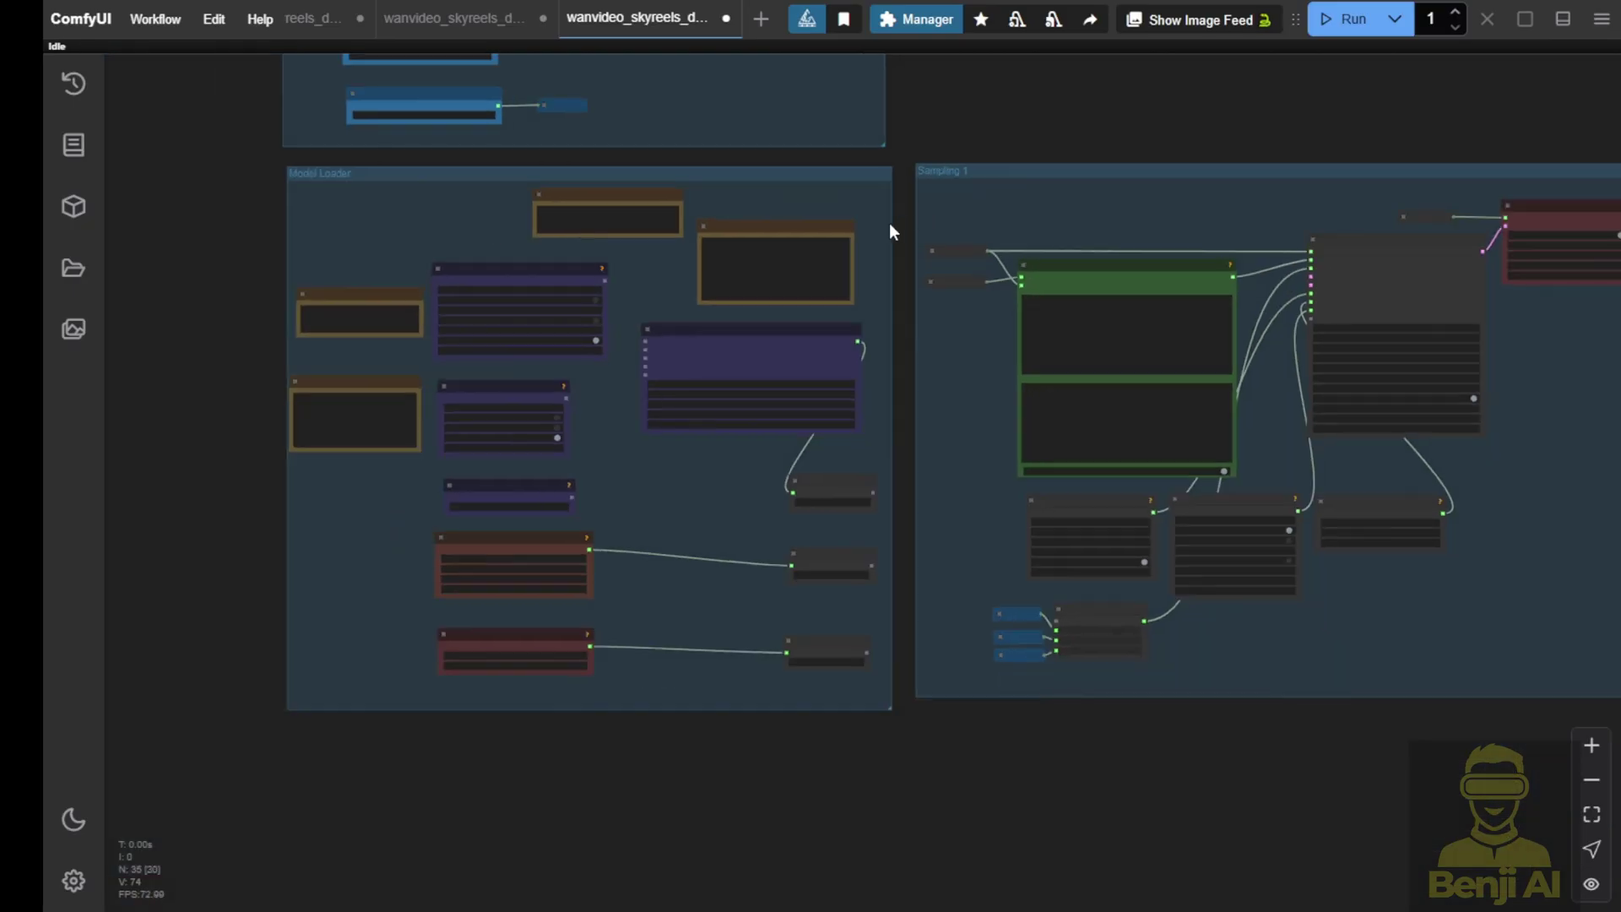
{"action": "left_click_drag", "start_coordinate": [943, 121], "coordinate": [936, 253]}
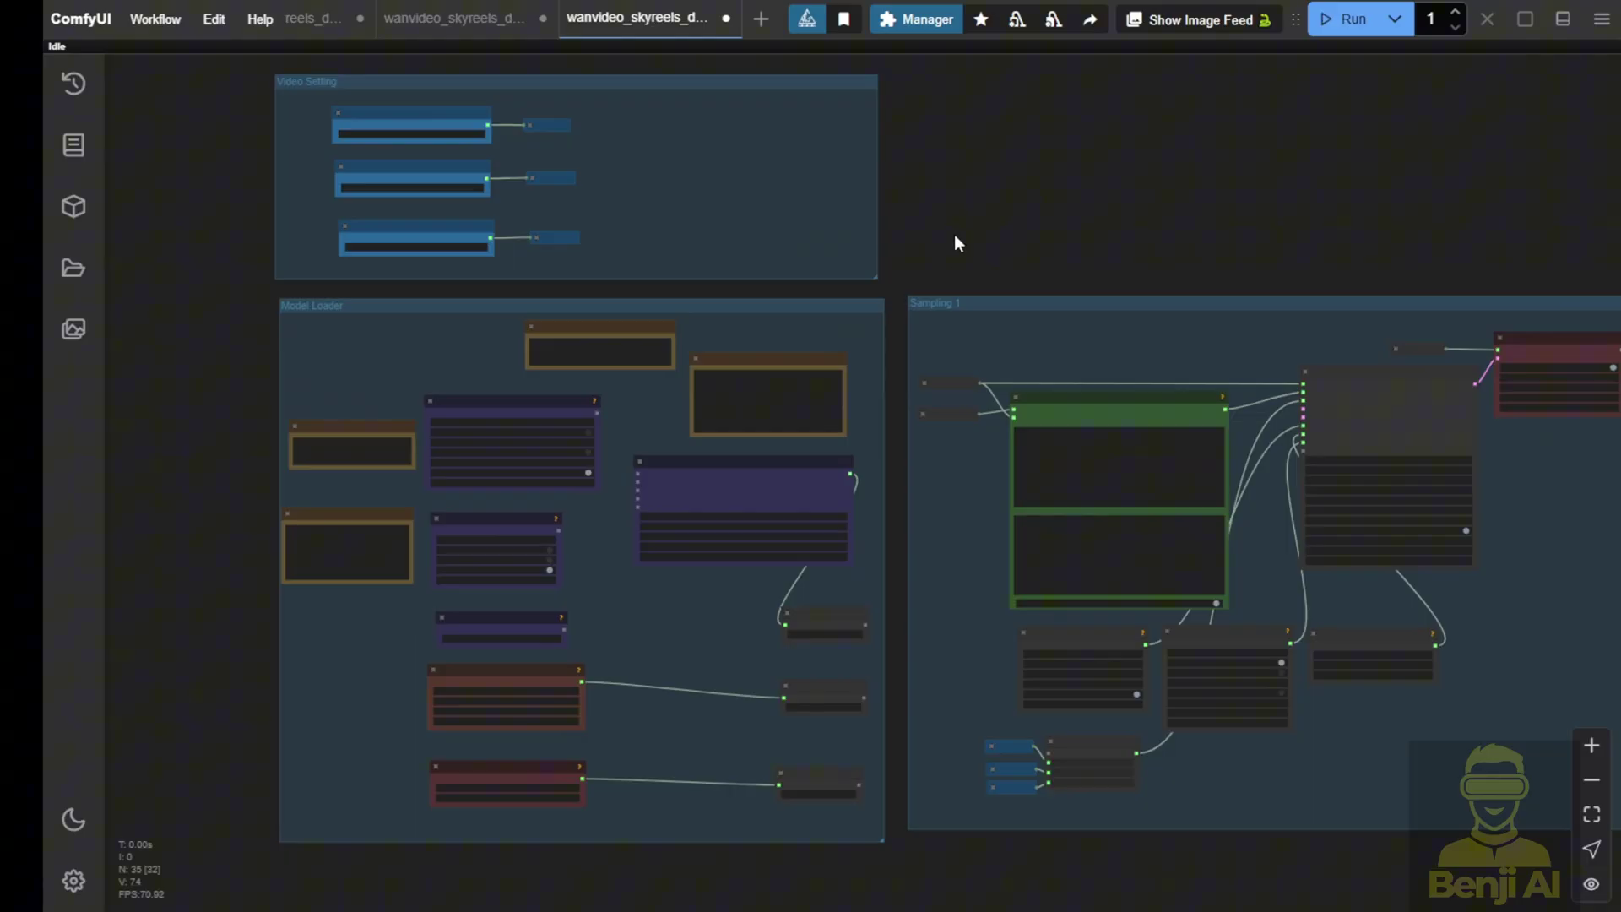
{"action": "scroll", "coordinate": [937, 245], "scroll_direction": "up", "scroll_amount": 4}
{"action": "left_click_drag", "start_coordinate": [802, 403], "coordinate": [815, 207]}
{"action": "scroll", "coordinate": [742, 373], "scroll_direction": "up", "scroll_amount": 3}
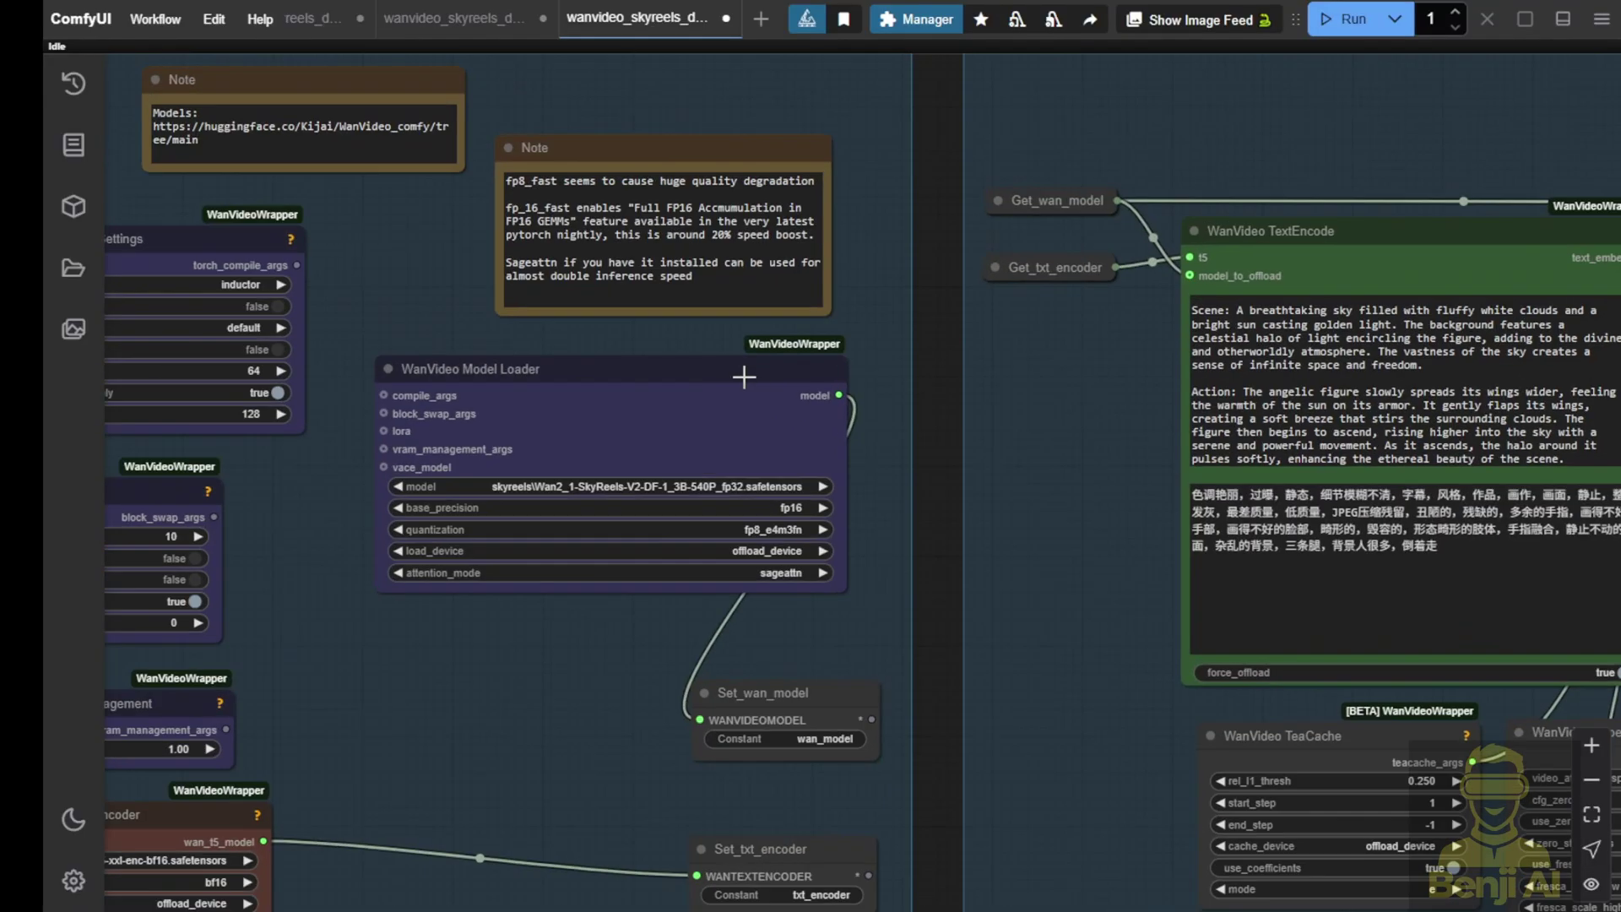
{"action": "scroll", "coordinate": [643, 507], "scroll_direction": "up", "scroll_amount": 4}
{"action": "scroll", "coordinate": [642, 507], "scroll_direction": "up", "scroll_amount": 3}
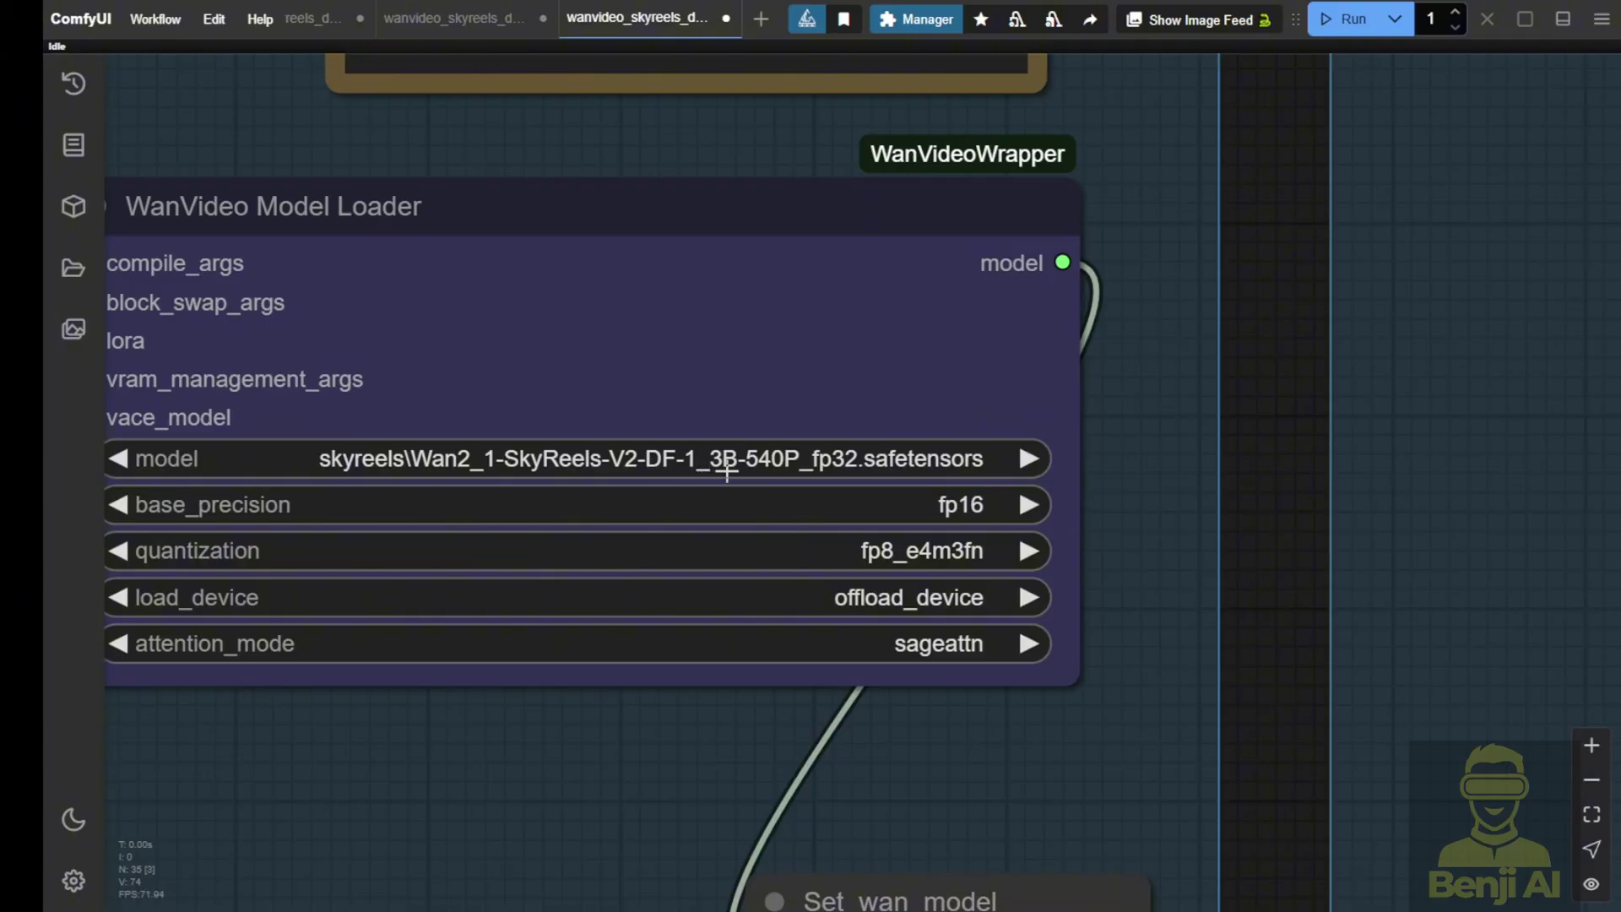
{"action": "scroll", "coordinate": [840, 558], "scroll_direction": "down", "scroll_amount": 3}
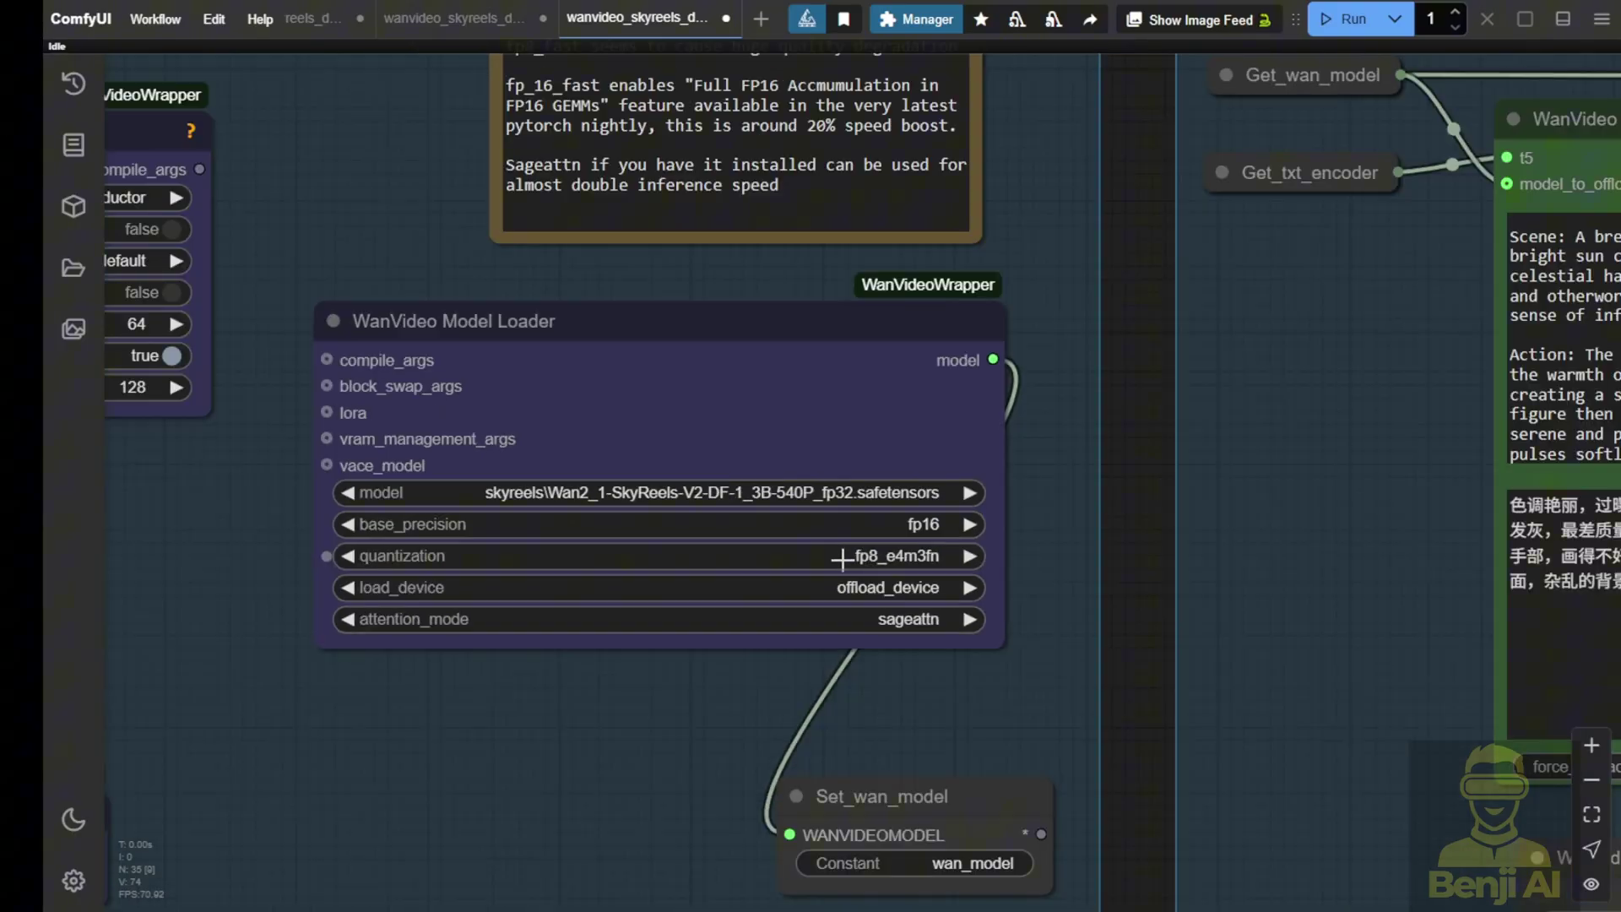
{"action": "scroll", "coordinate": [841, 555], "scroll_direction": "down", "scroll_amount": 3}
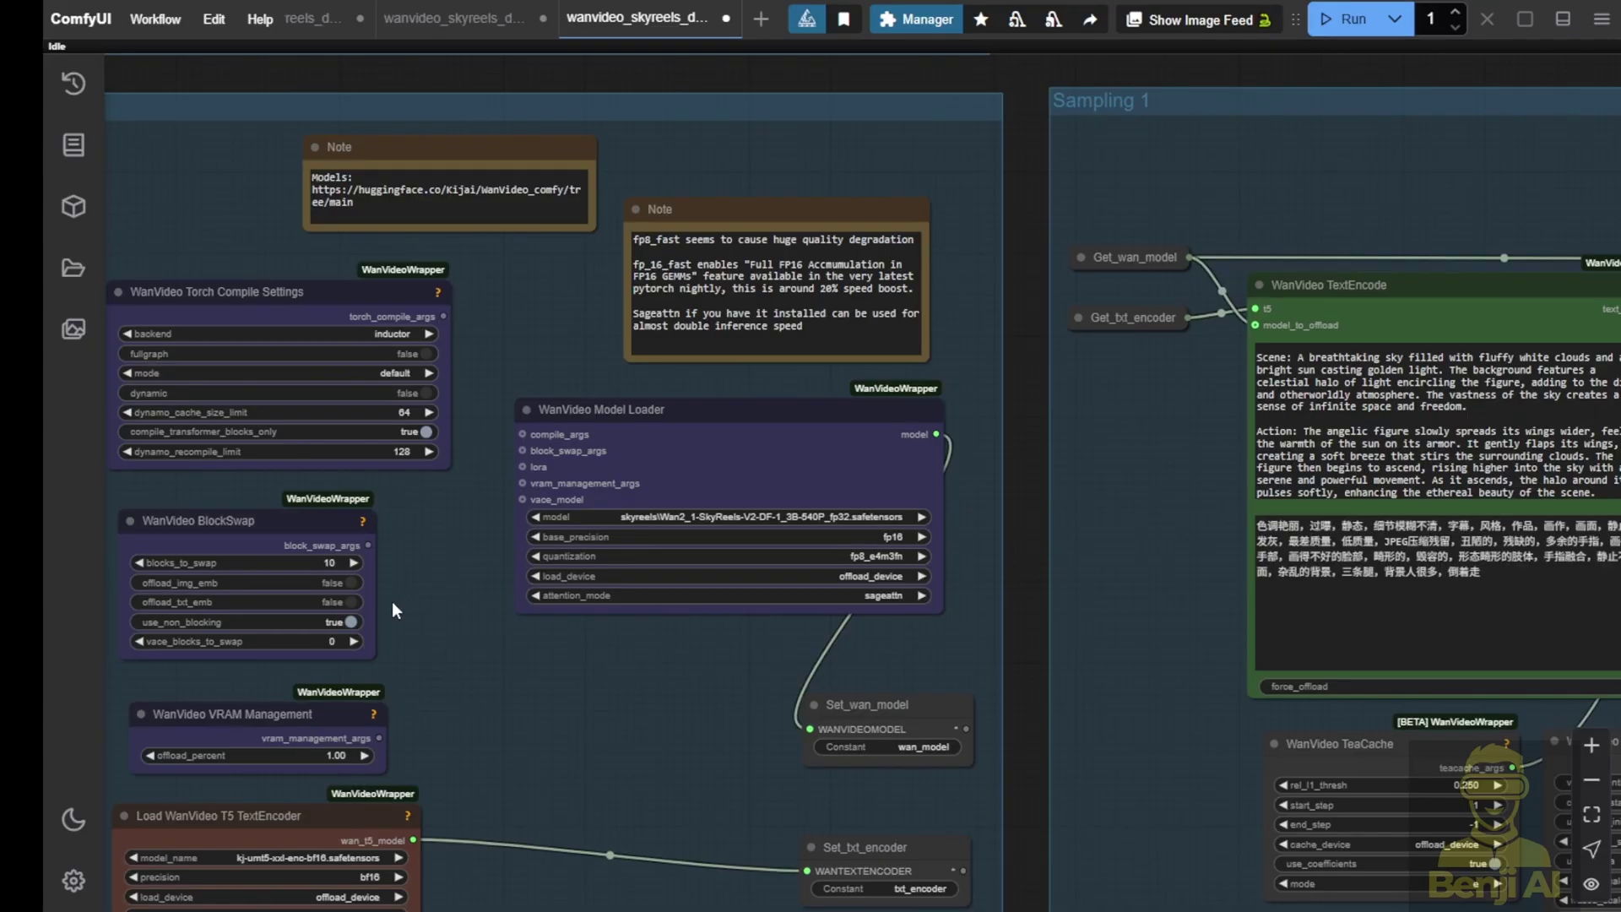
{"action": "scroll", "coordinate": [591, 629], "scroll_direction": "up", "scroll_amount": 3}
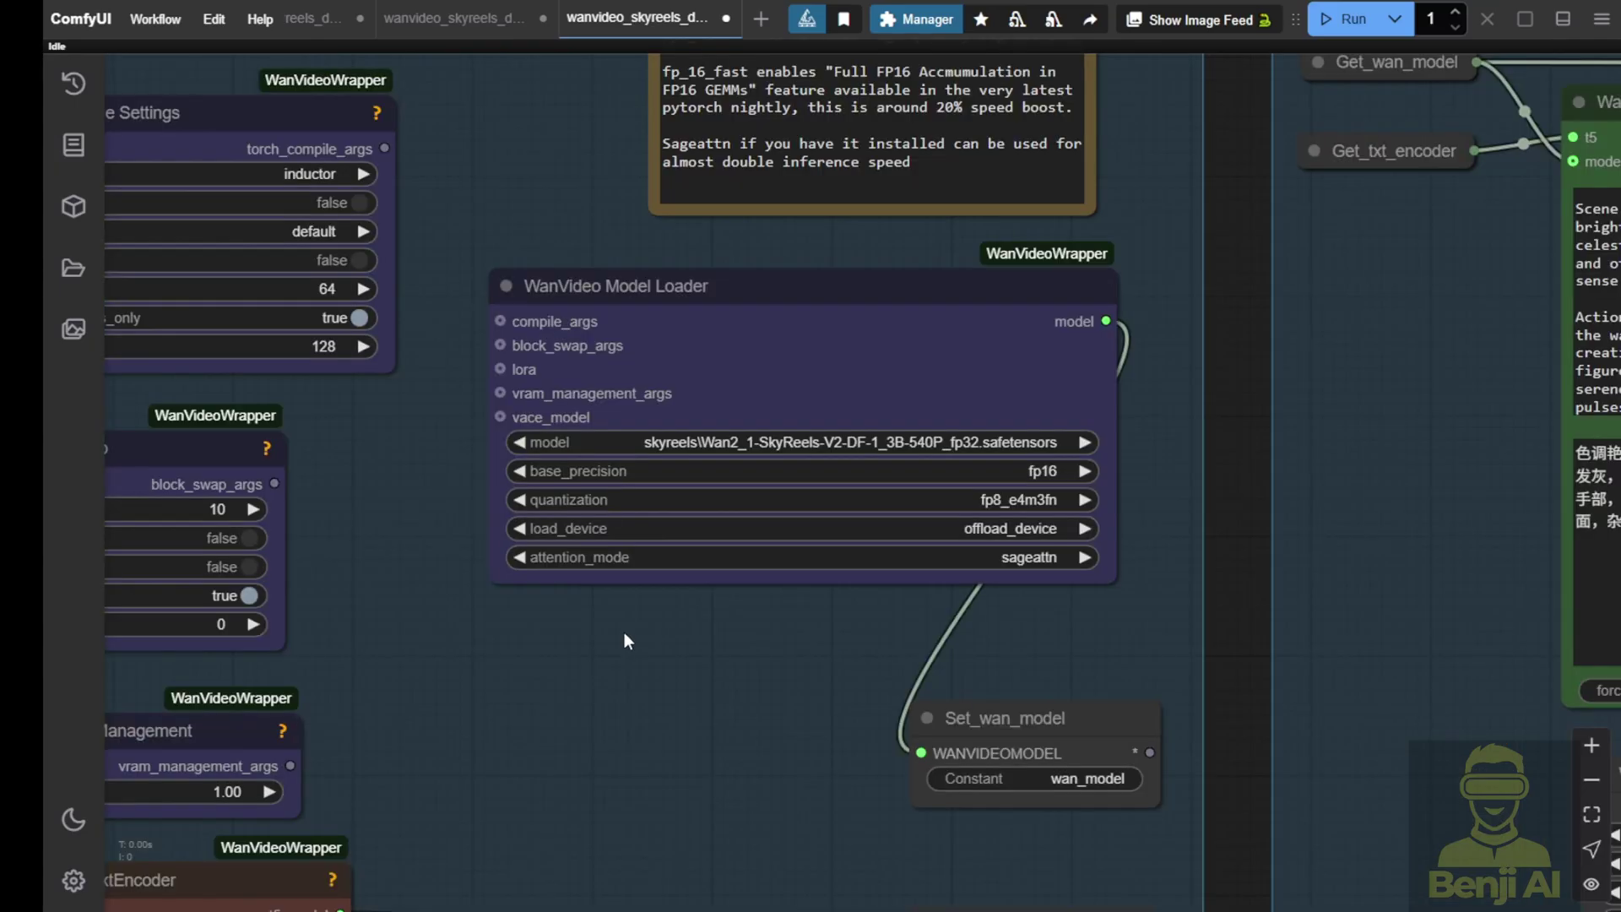
{"action": "scroll", "coordinate": [624, 631], "scroll_direction": "down", "scroll_amount": 4}
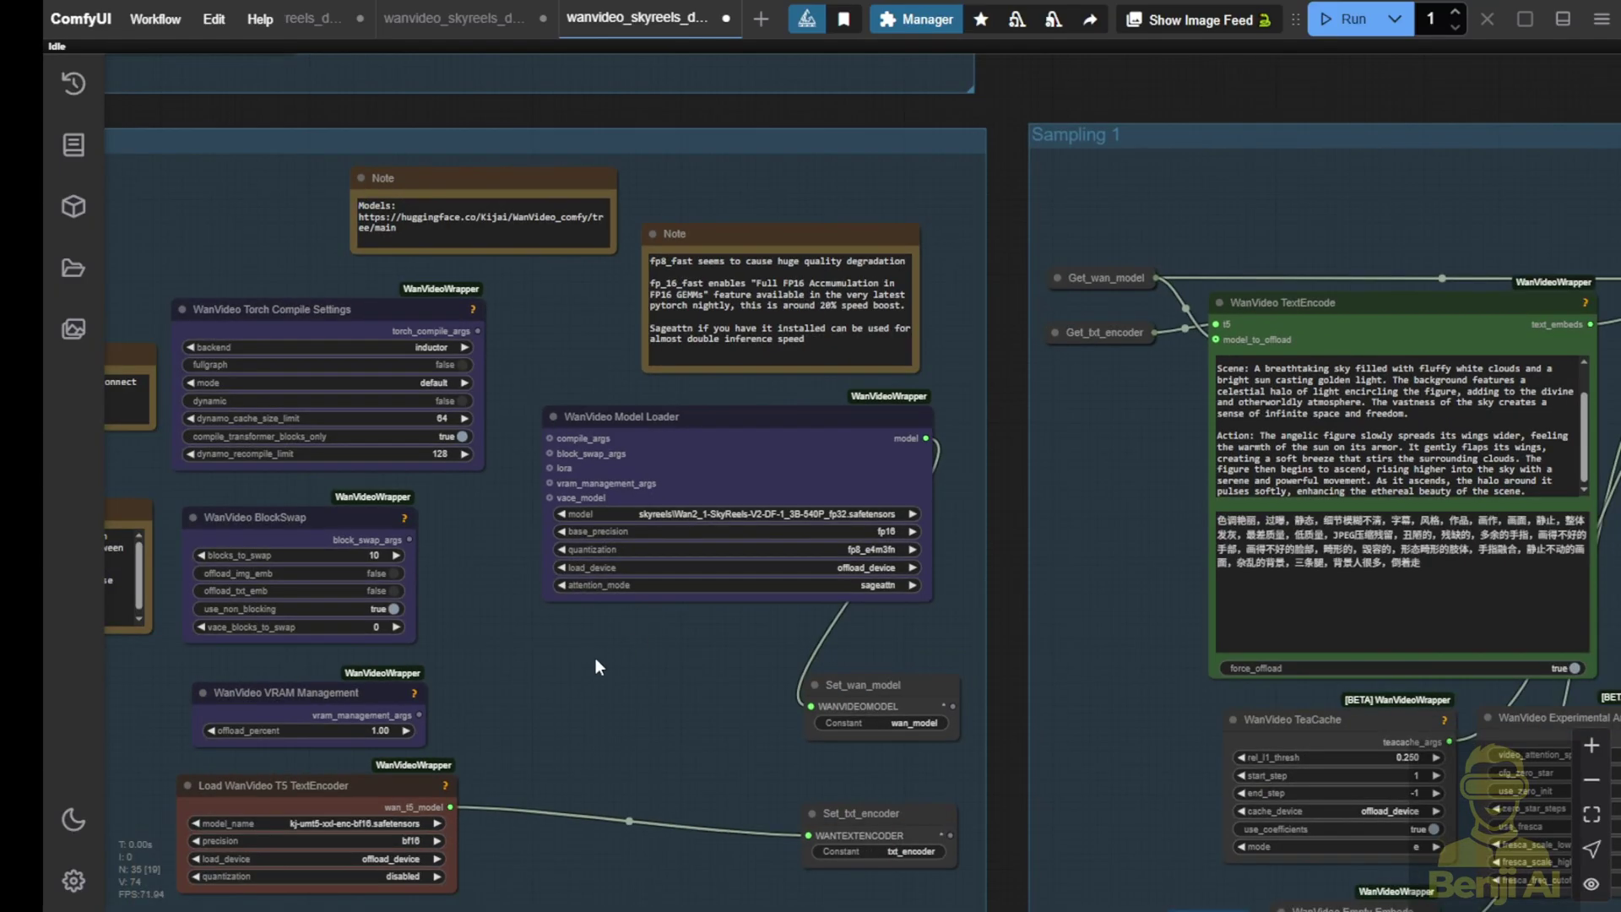
Locate WanVideo Empty Embeds in the Sampling 1 group and drag its corner to widen it
{"action": "left_click_drag", "start_coordinate": [595, 657], "coordinate": [179, 200]}
{"action": "left_click_drag", "start_coordinate": [1081, 554], "coordinate": [682, 902]}
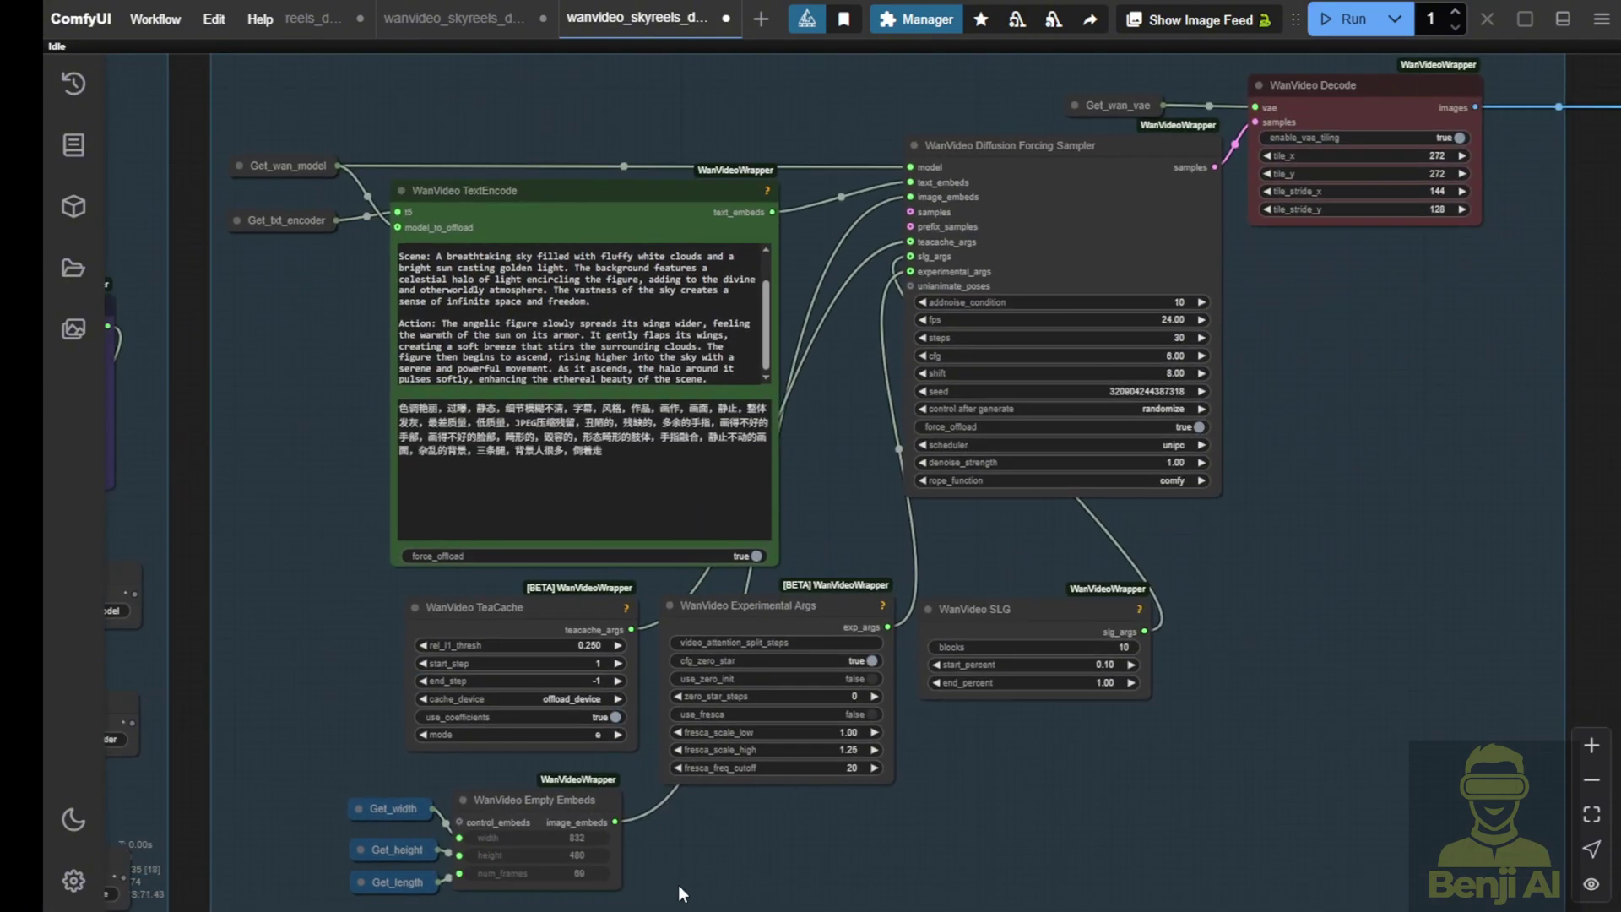
{"action": "left_click", "coordinate": [618, 193]}
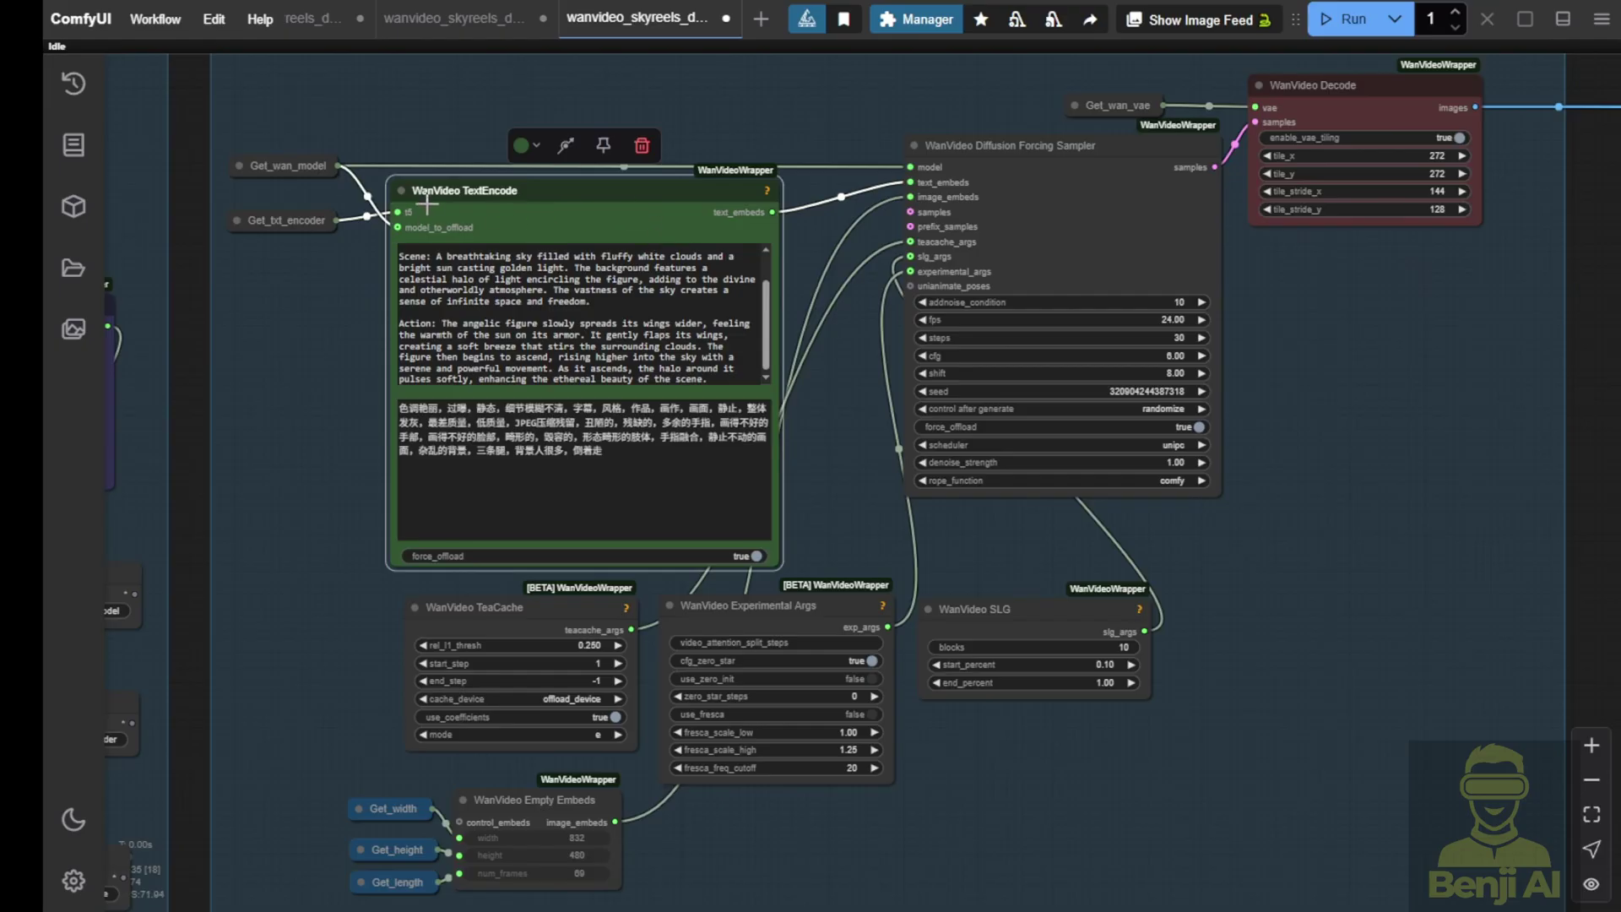
{"action": "scroll", "coordinate": [445, 200], "scroll_direction": "up", "scroll_amount": 5}
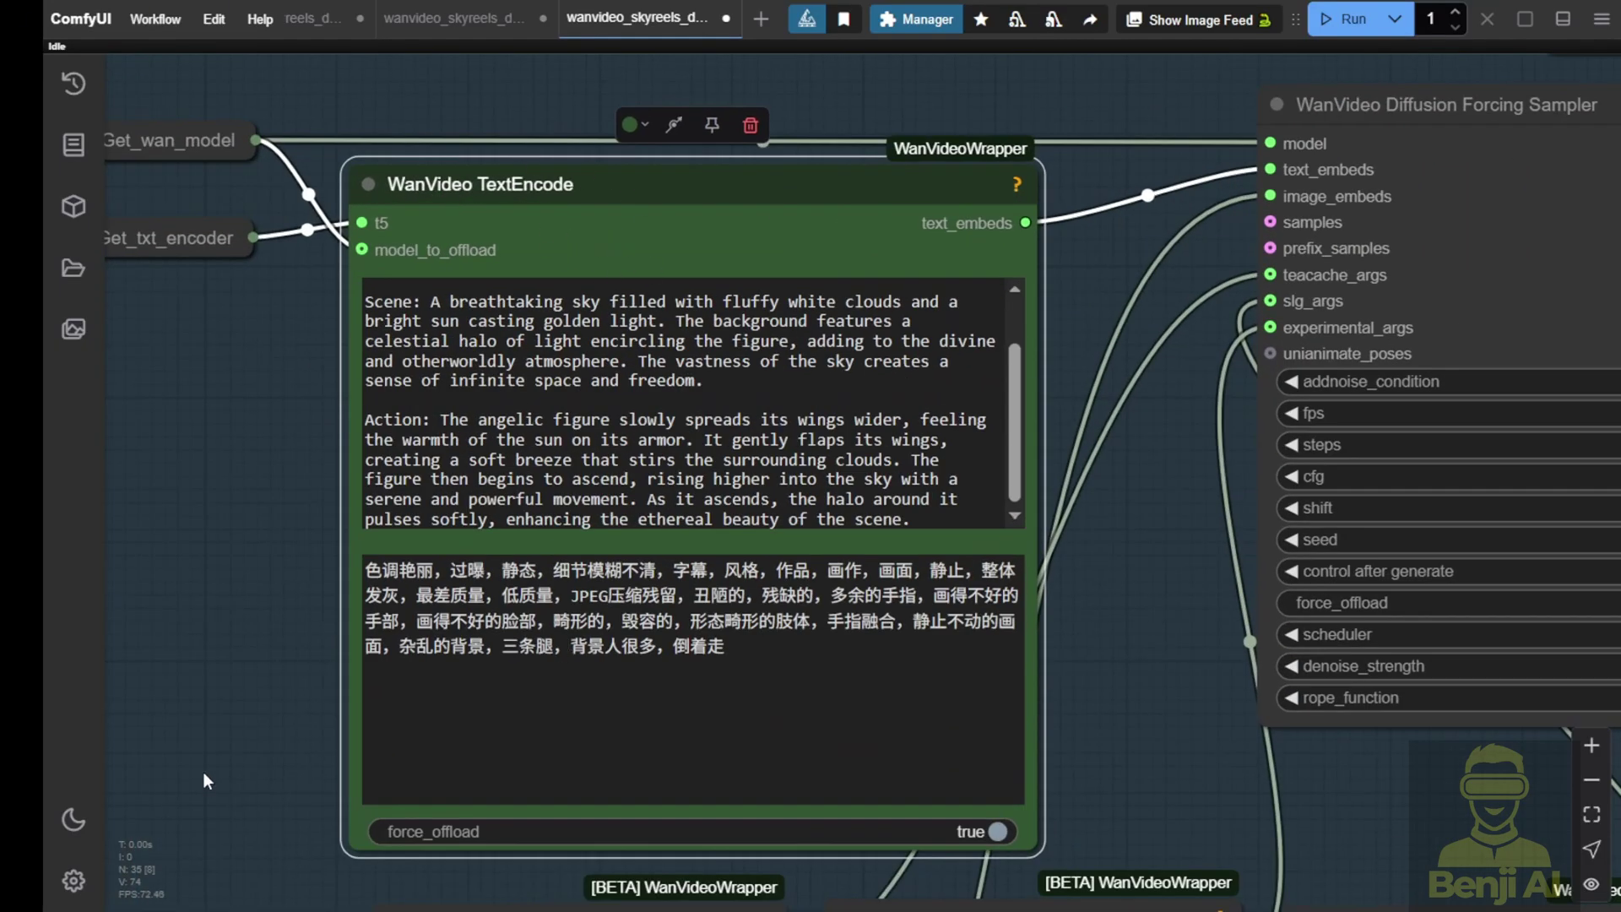
{"action": "left_click_drag", "start_coordinate": [227, 768], "coordinate": [358, 48]}
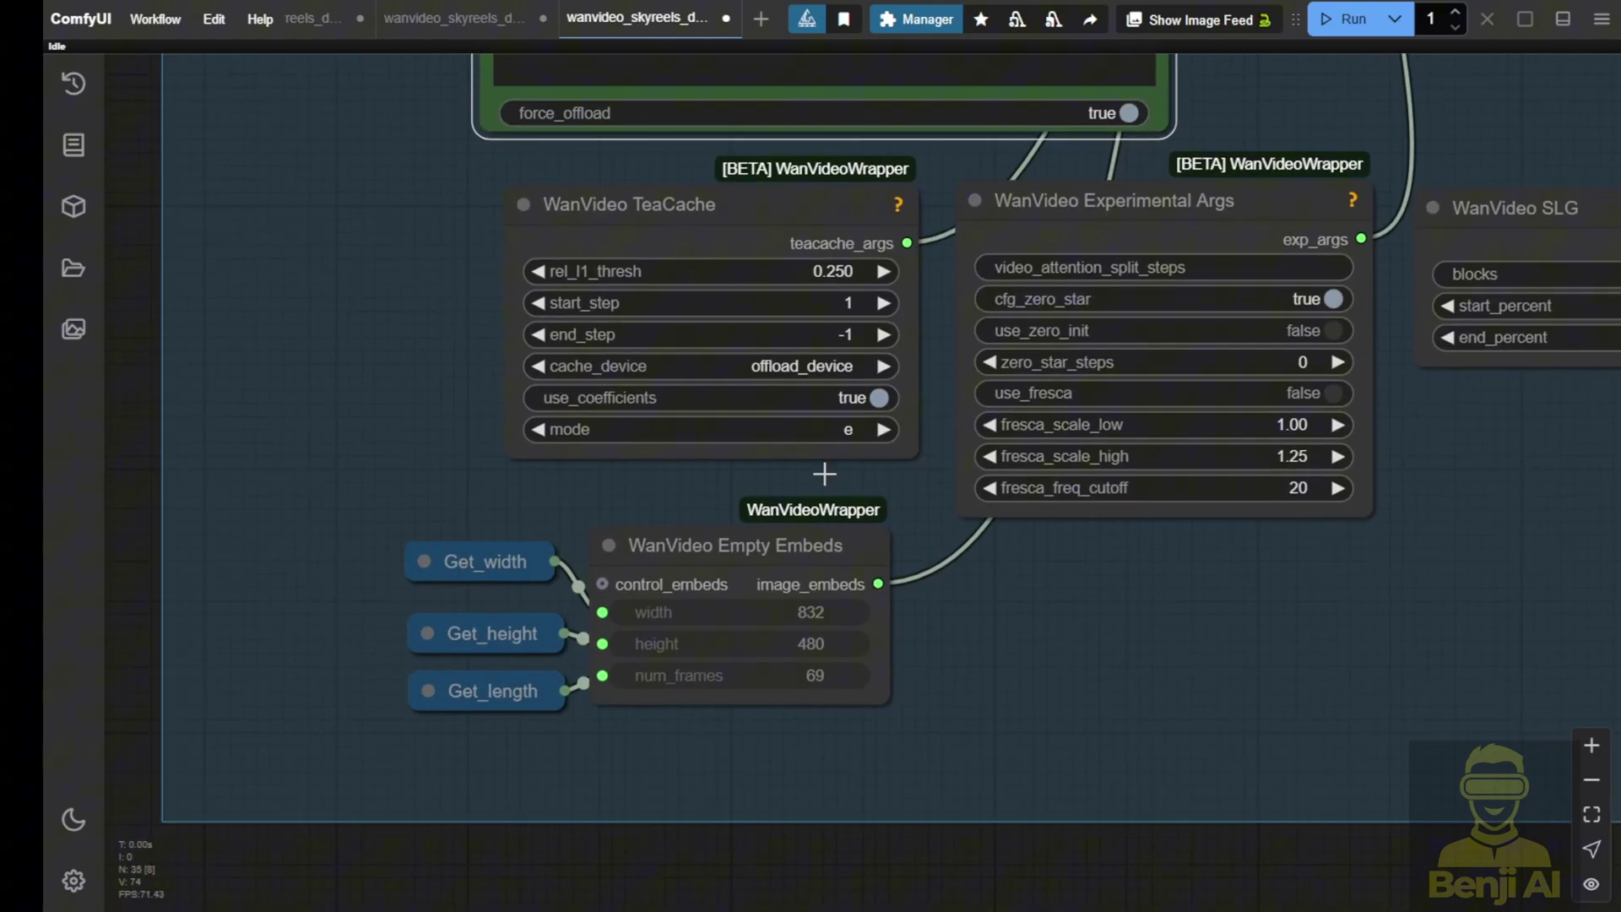
{"action": "left_click", "coordinate": [757, 553]}
{"action": "scroll", "coordinate": [716, 583], "scroll_direction": "up", "scroll_amount": 5}
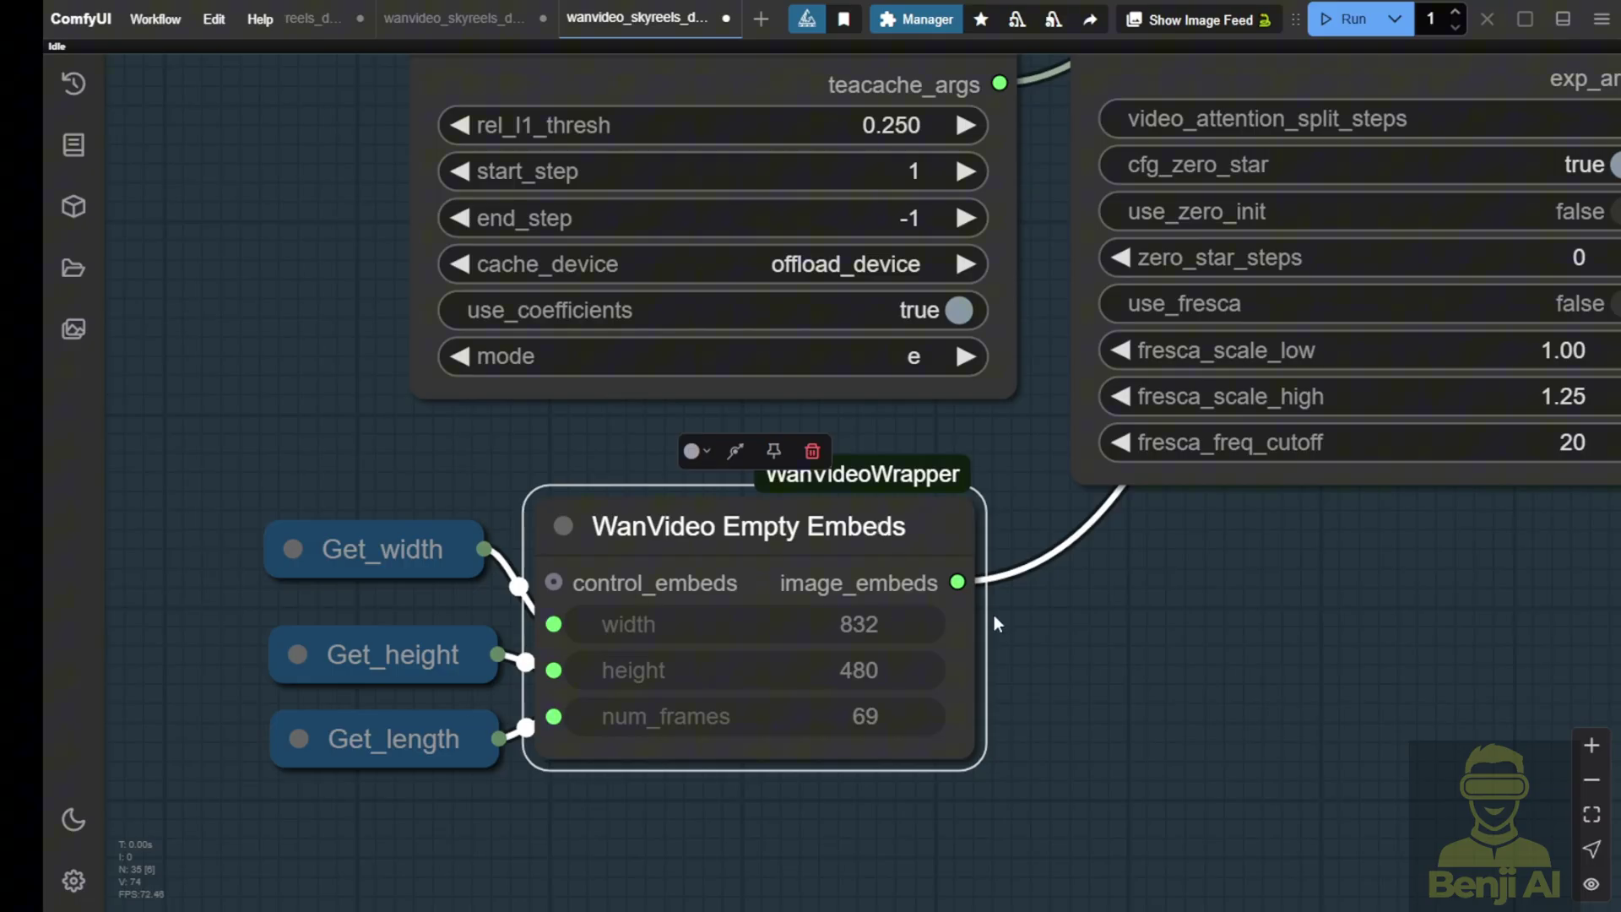
{"action": "left_click_drag", "start_coordinate": [967, 753], "coordinate": [1076, 746]}
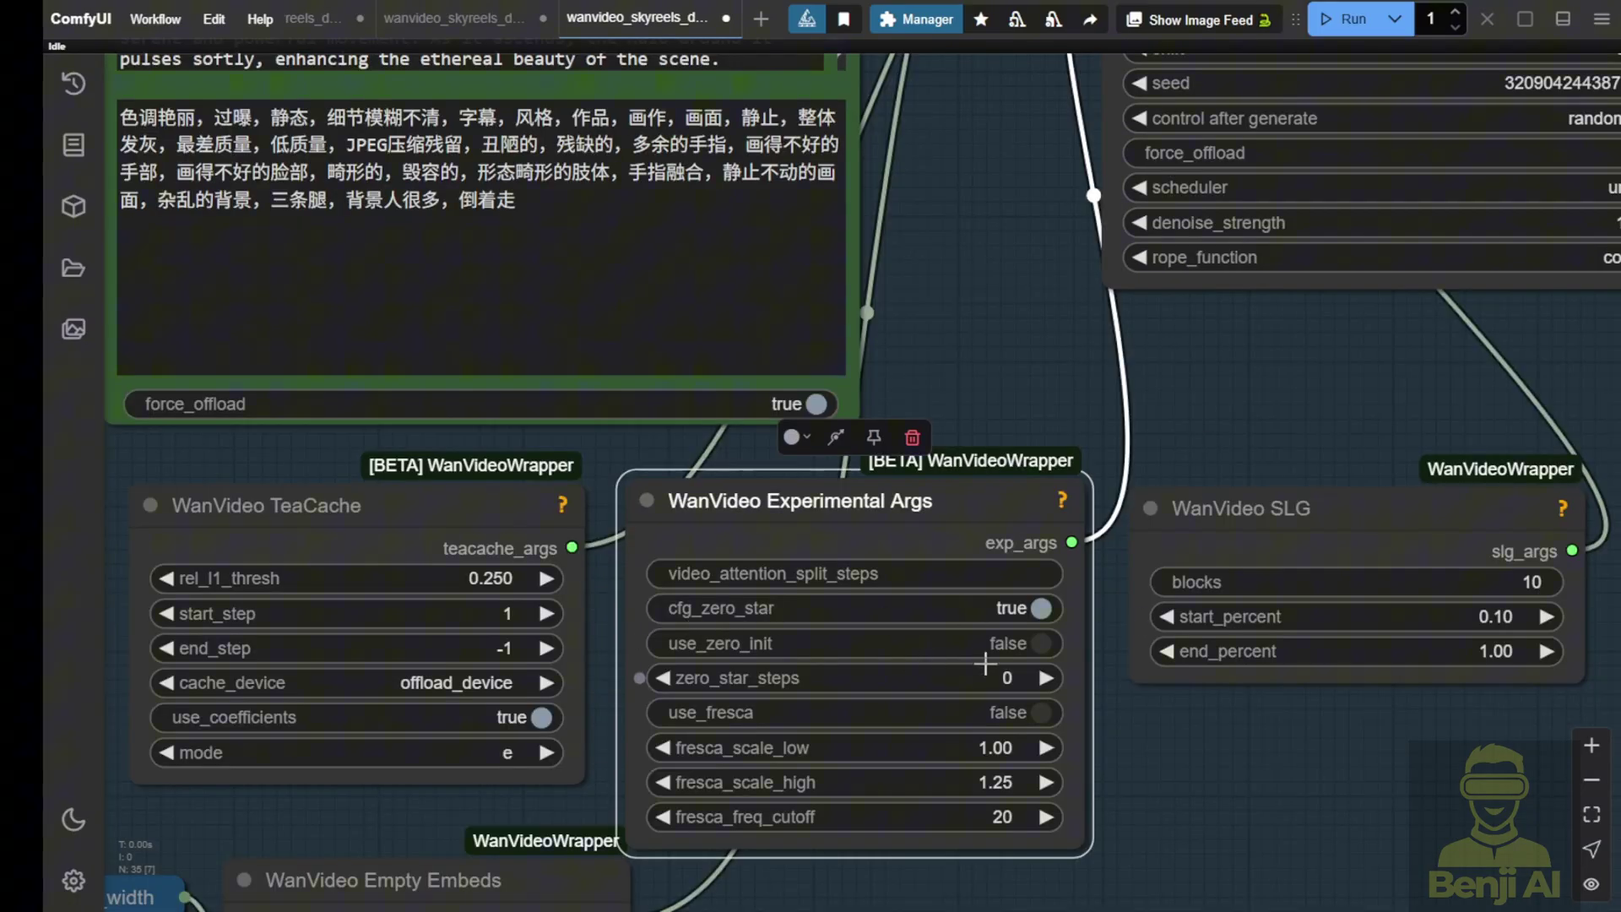
{"action": "left_click_drag", "start_coordinate": [1320, 440], "coordinate": [874, 540]}
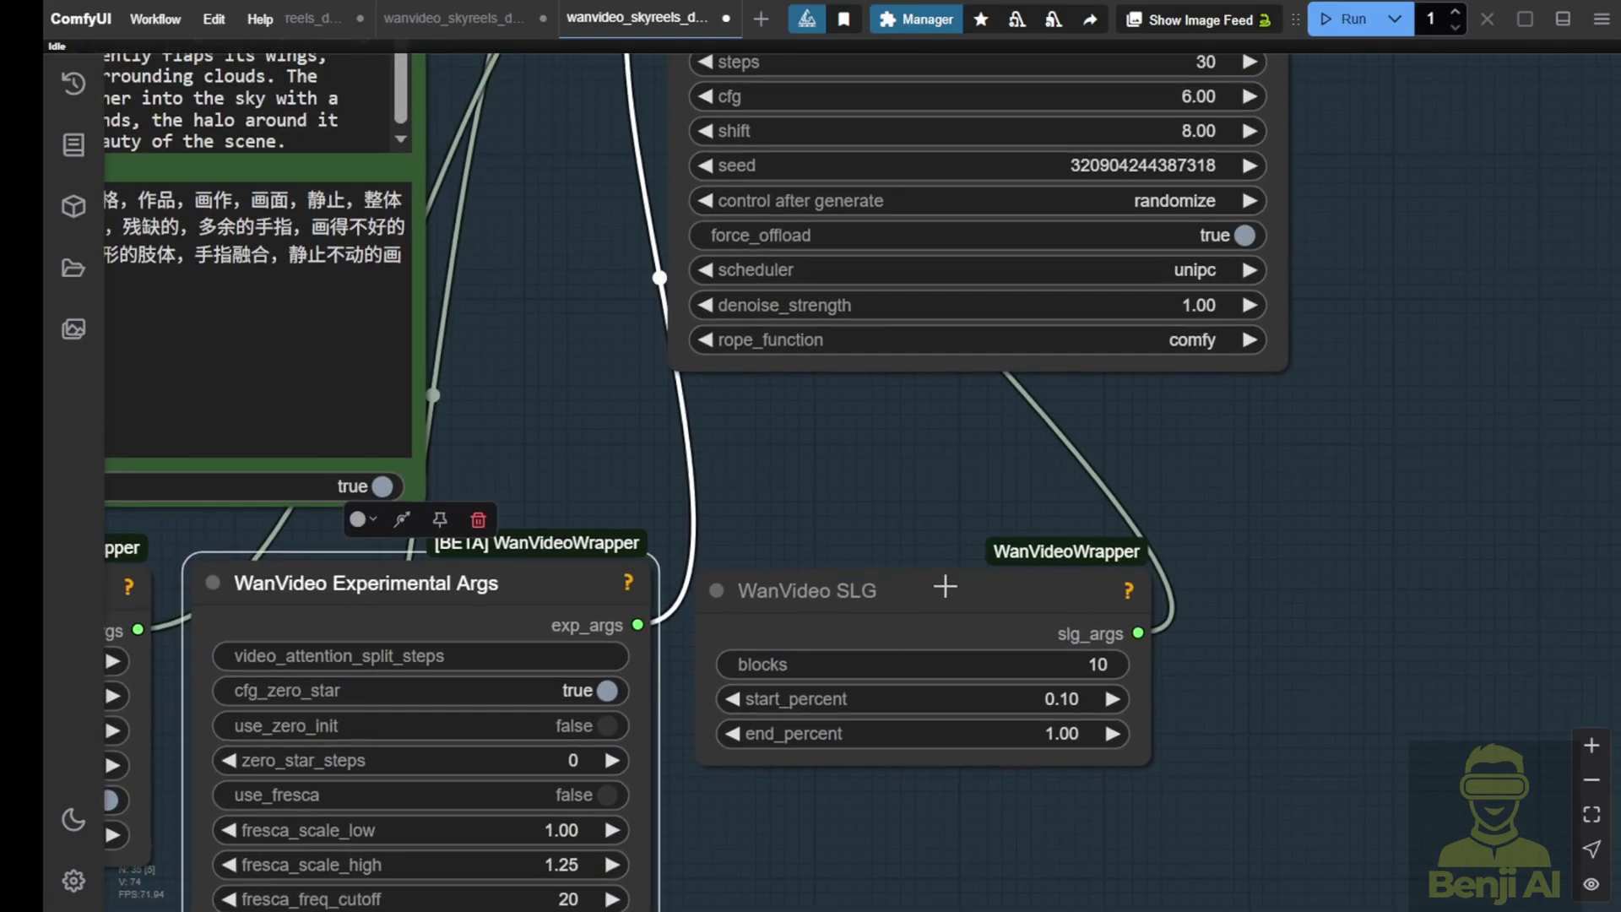
{"action": "left_click_drag", "start_coordinate": [920, 511], "coordinate": [883, 911]}
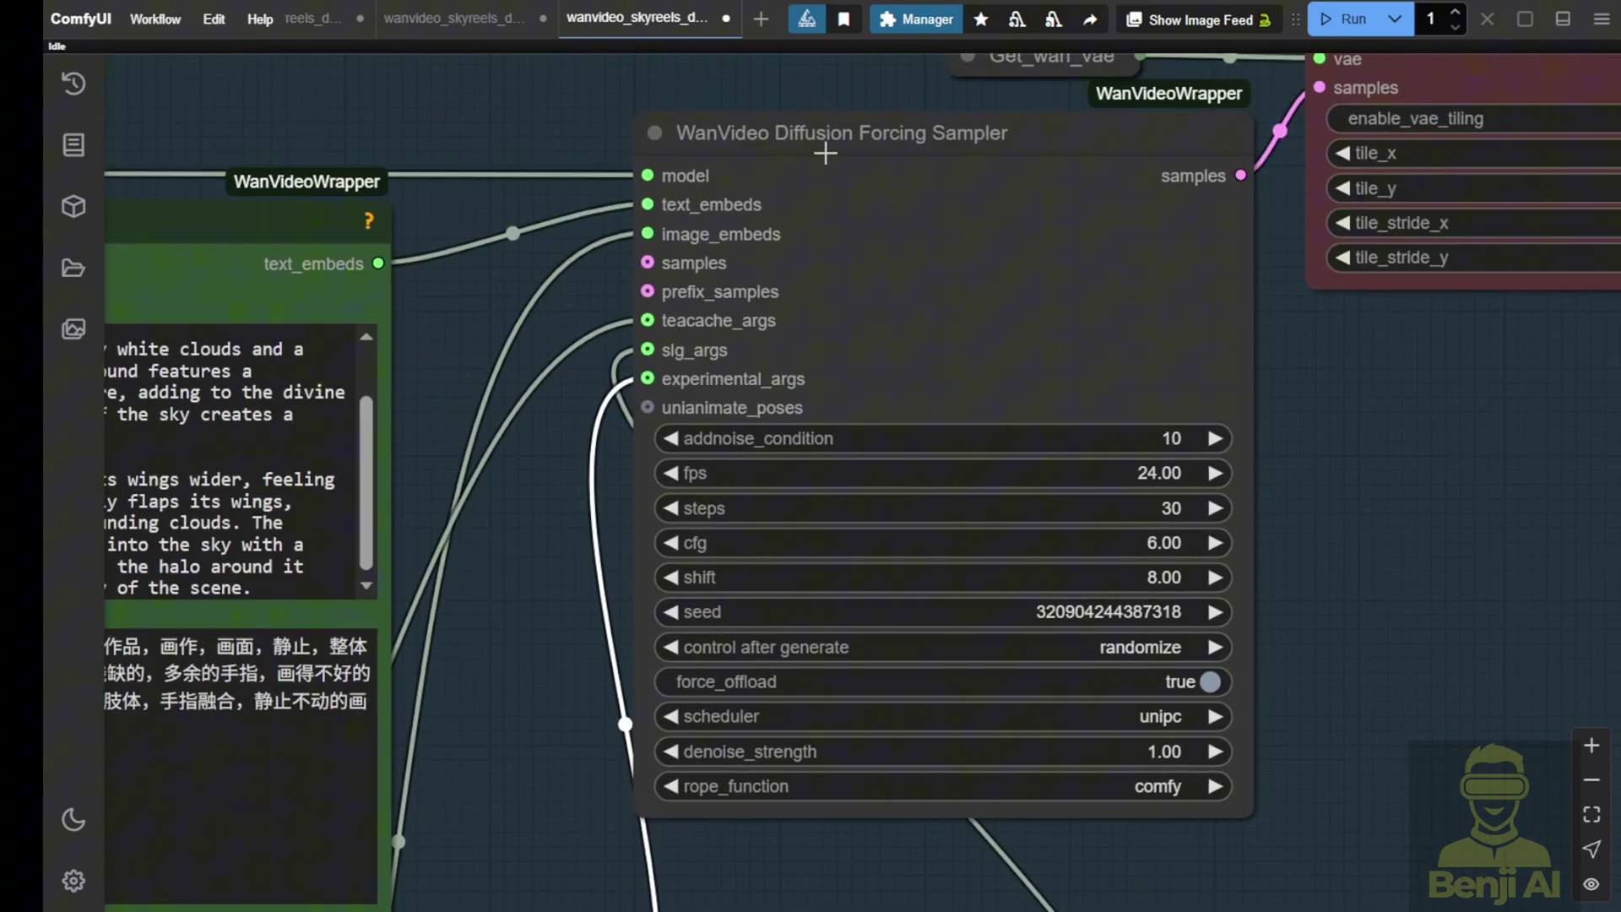
{"action": "left_click_drag", "start_coordinate": [805, 98], "coordinate": [681, 179]}
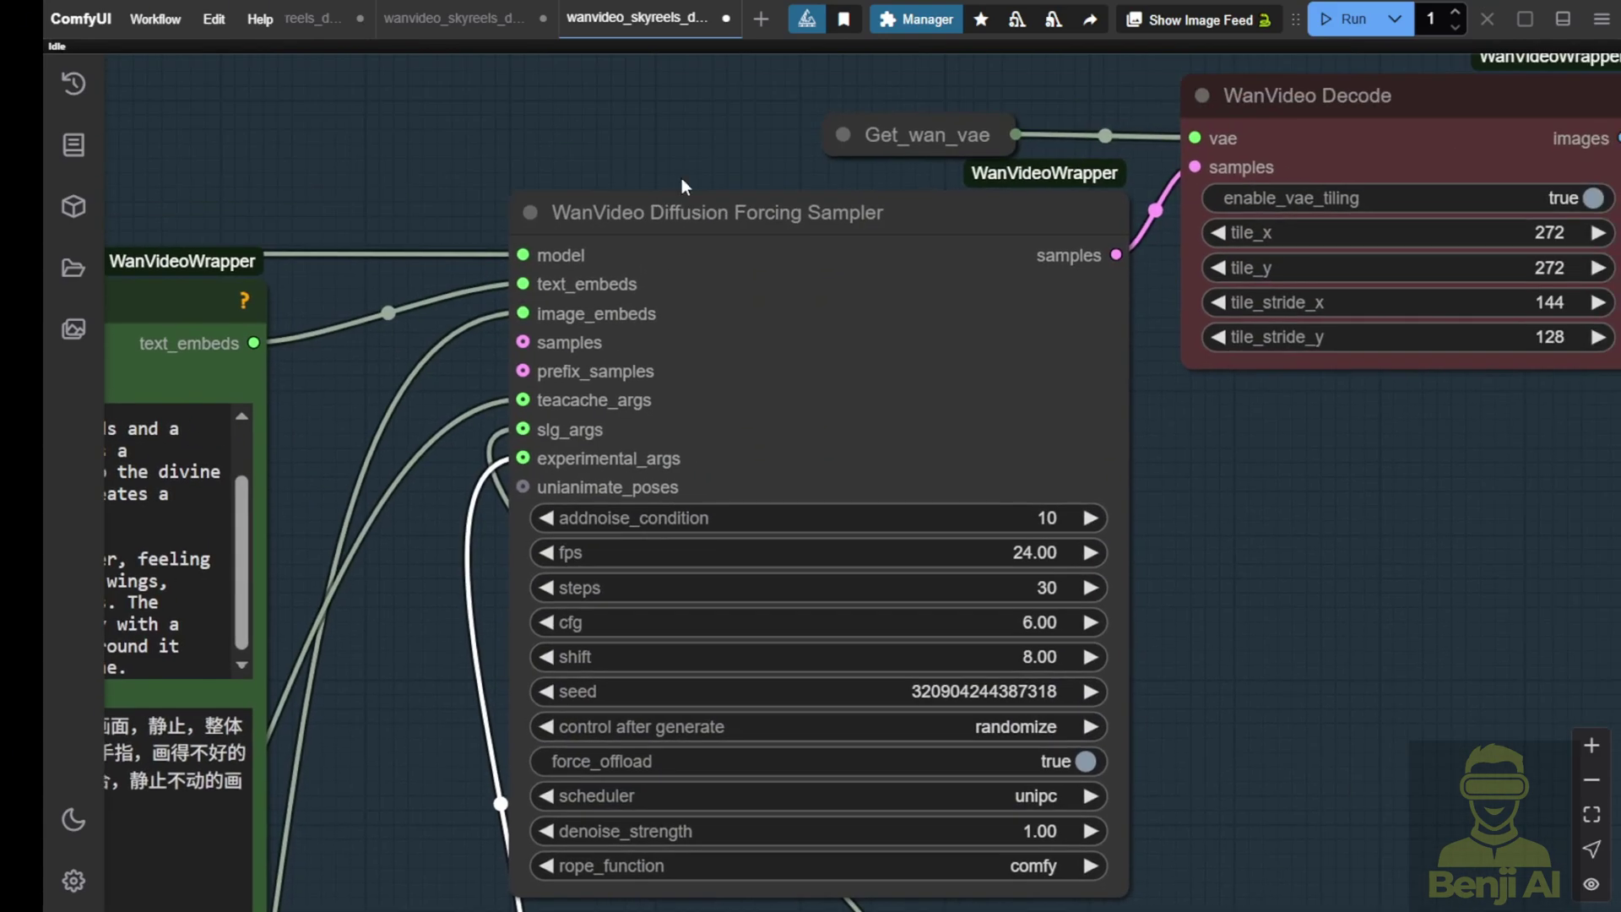
{"action": "left_click", "coordinate": [730, 203]}
{"action": "scroll", "coordinate": [979, 221], "scroll_direction": "up", "scroll_amount": 3}
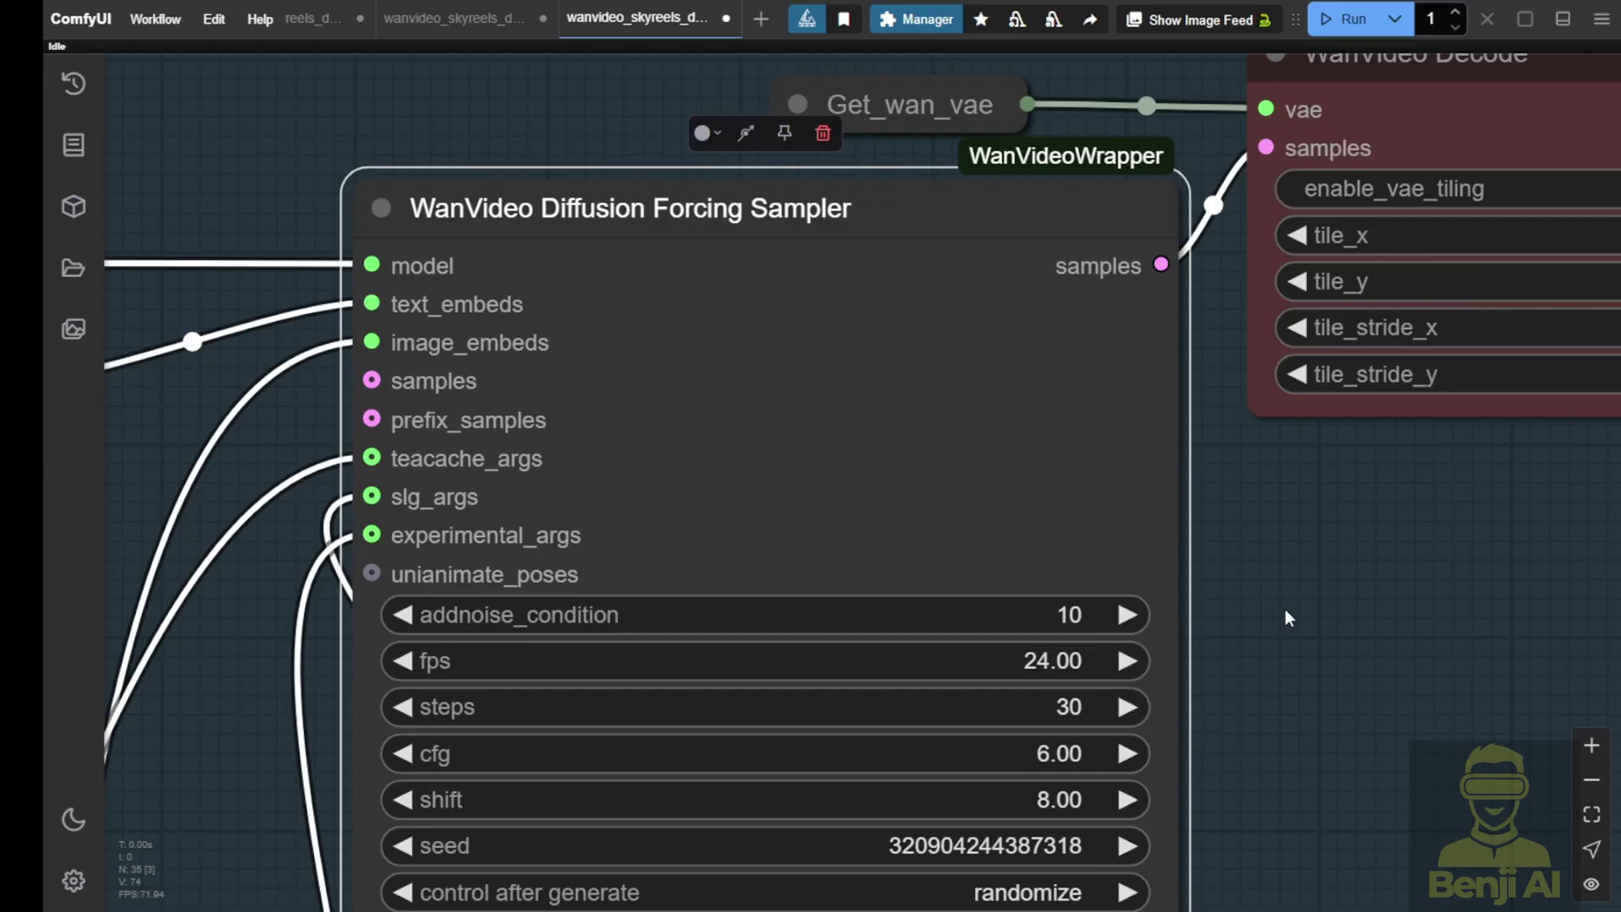
{"action": "left_click_drag", "start_coordinate": [1250, 571], "coordinate": [1416, 514]}
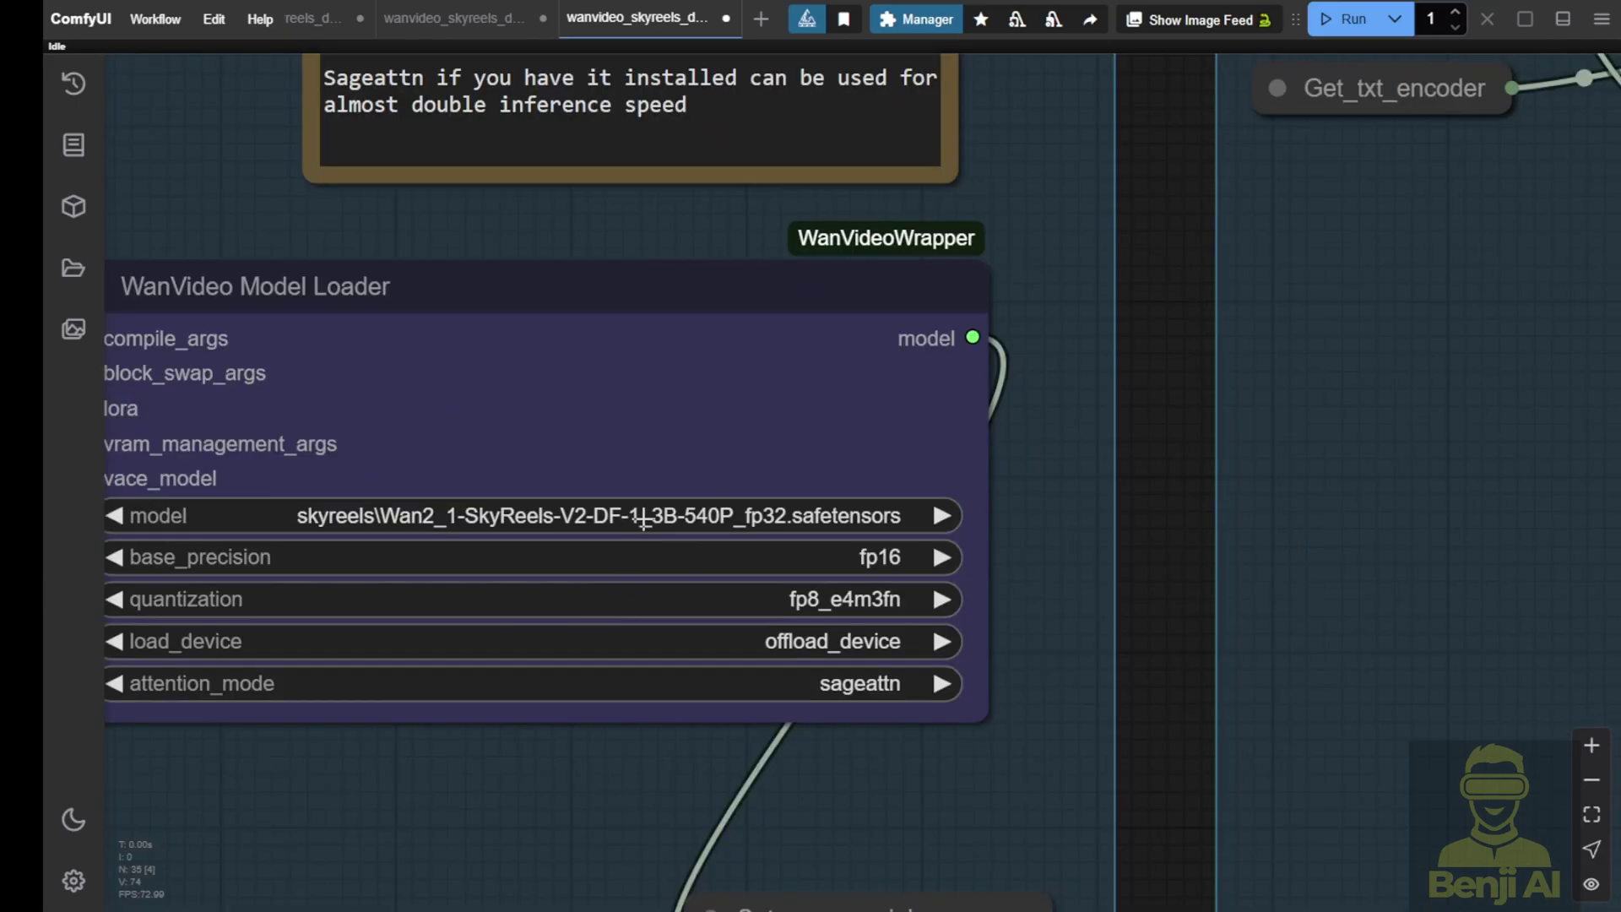
{"action": "left_click", "coordinate": [640, 517]}
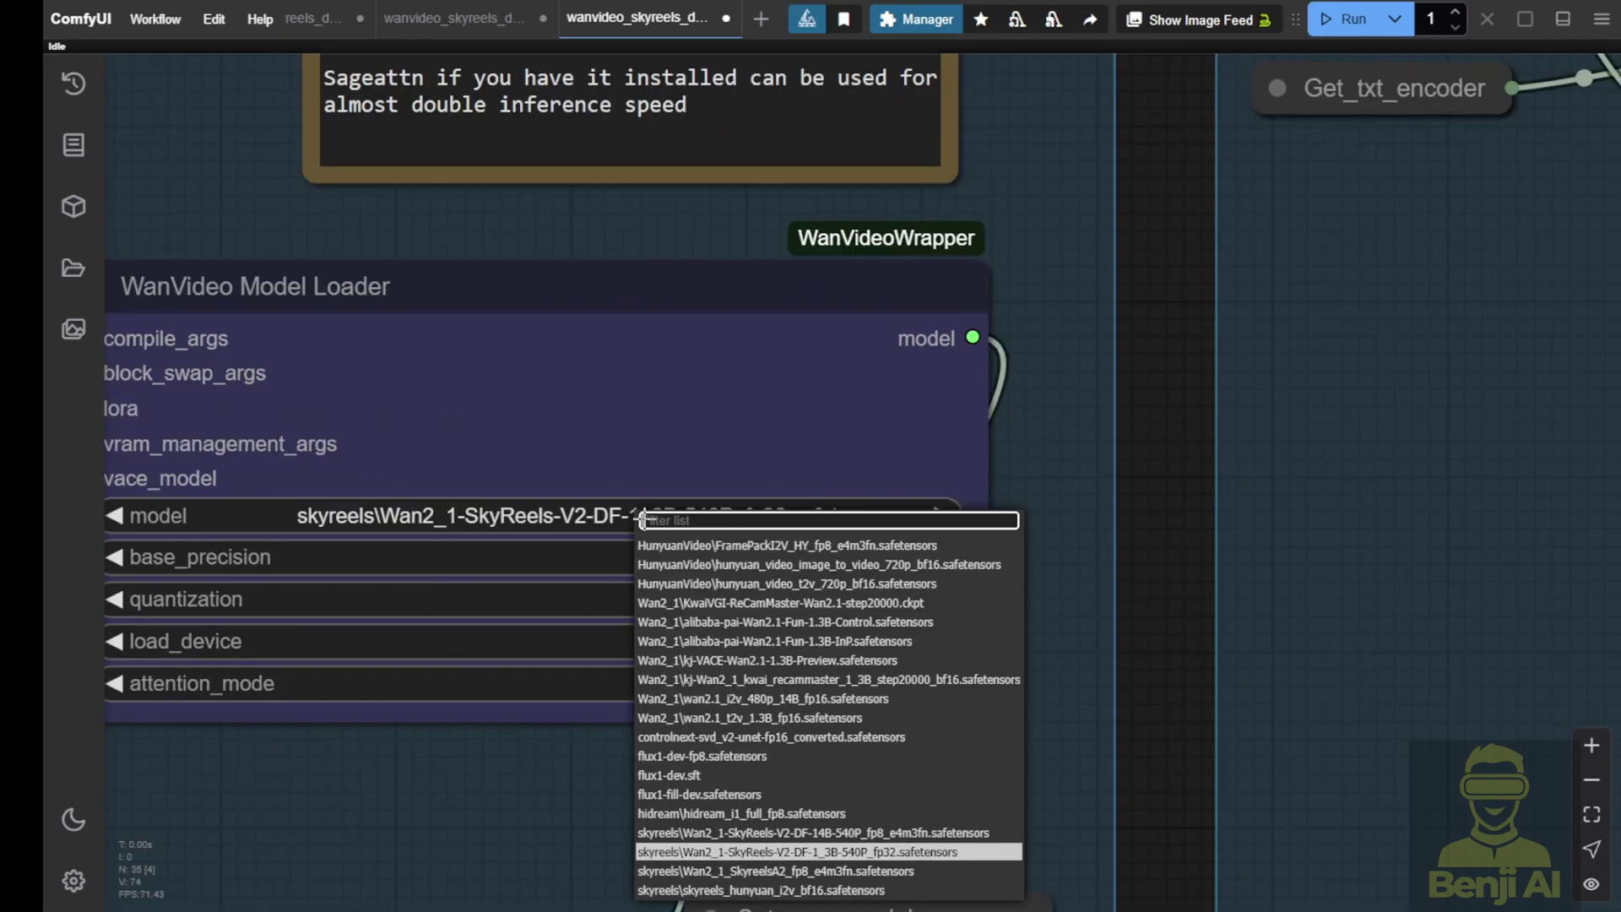
{"action": "left_click", "coordinate": [775, 834]}
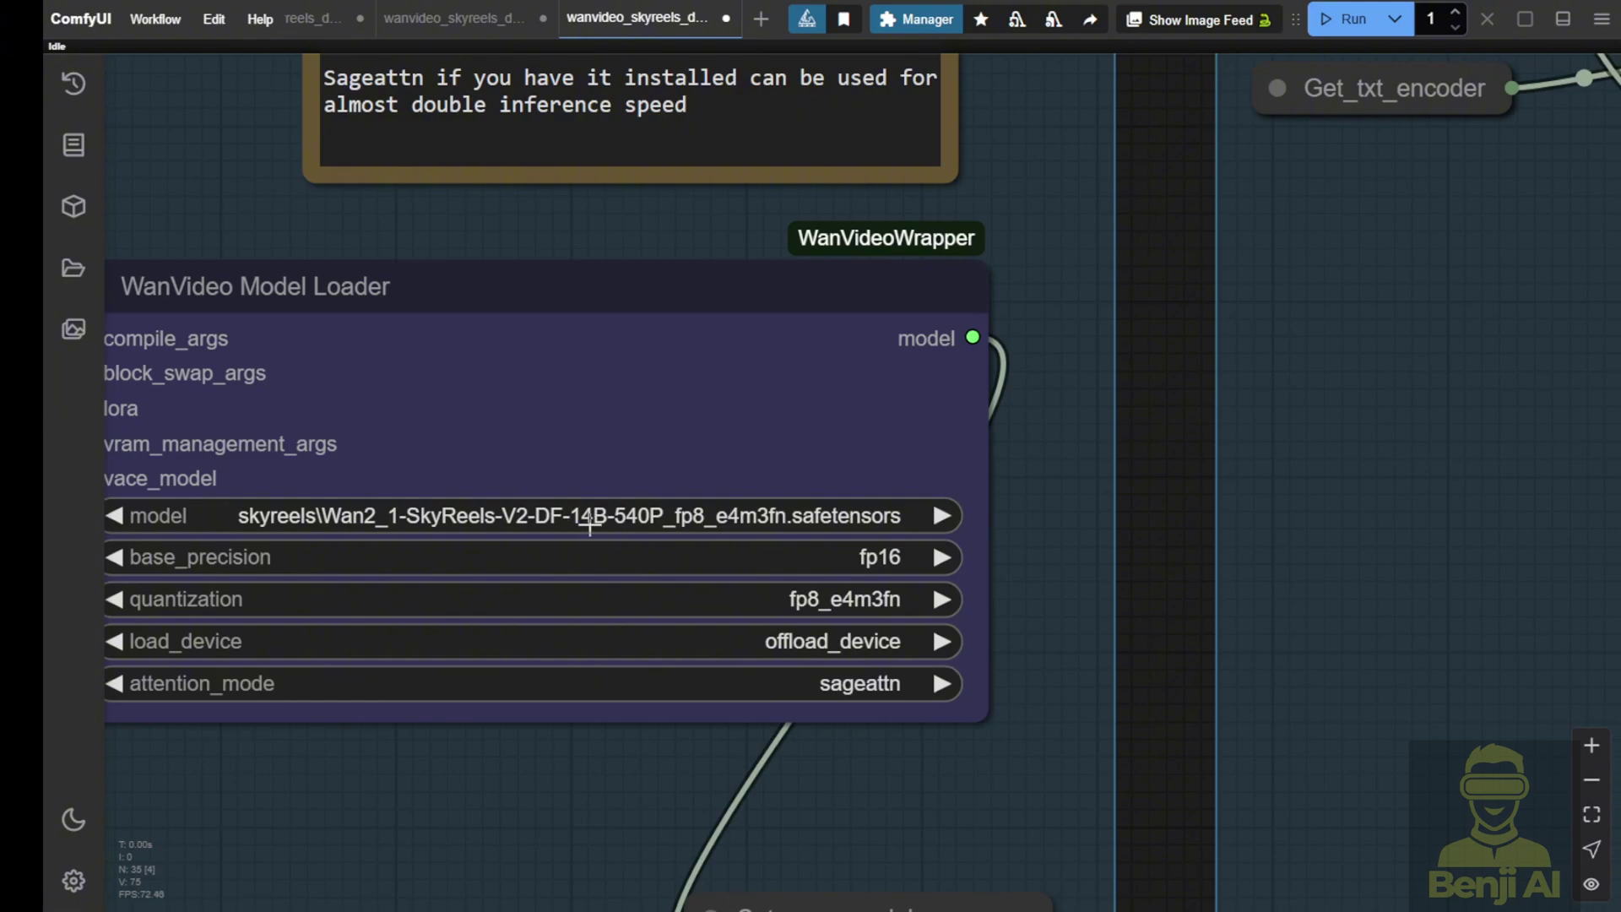
{"action": "left_click", "coordinate": [670, 524]}
{"action": "left_click", "coordinate": [790, 840]}
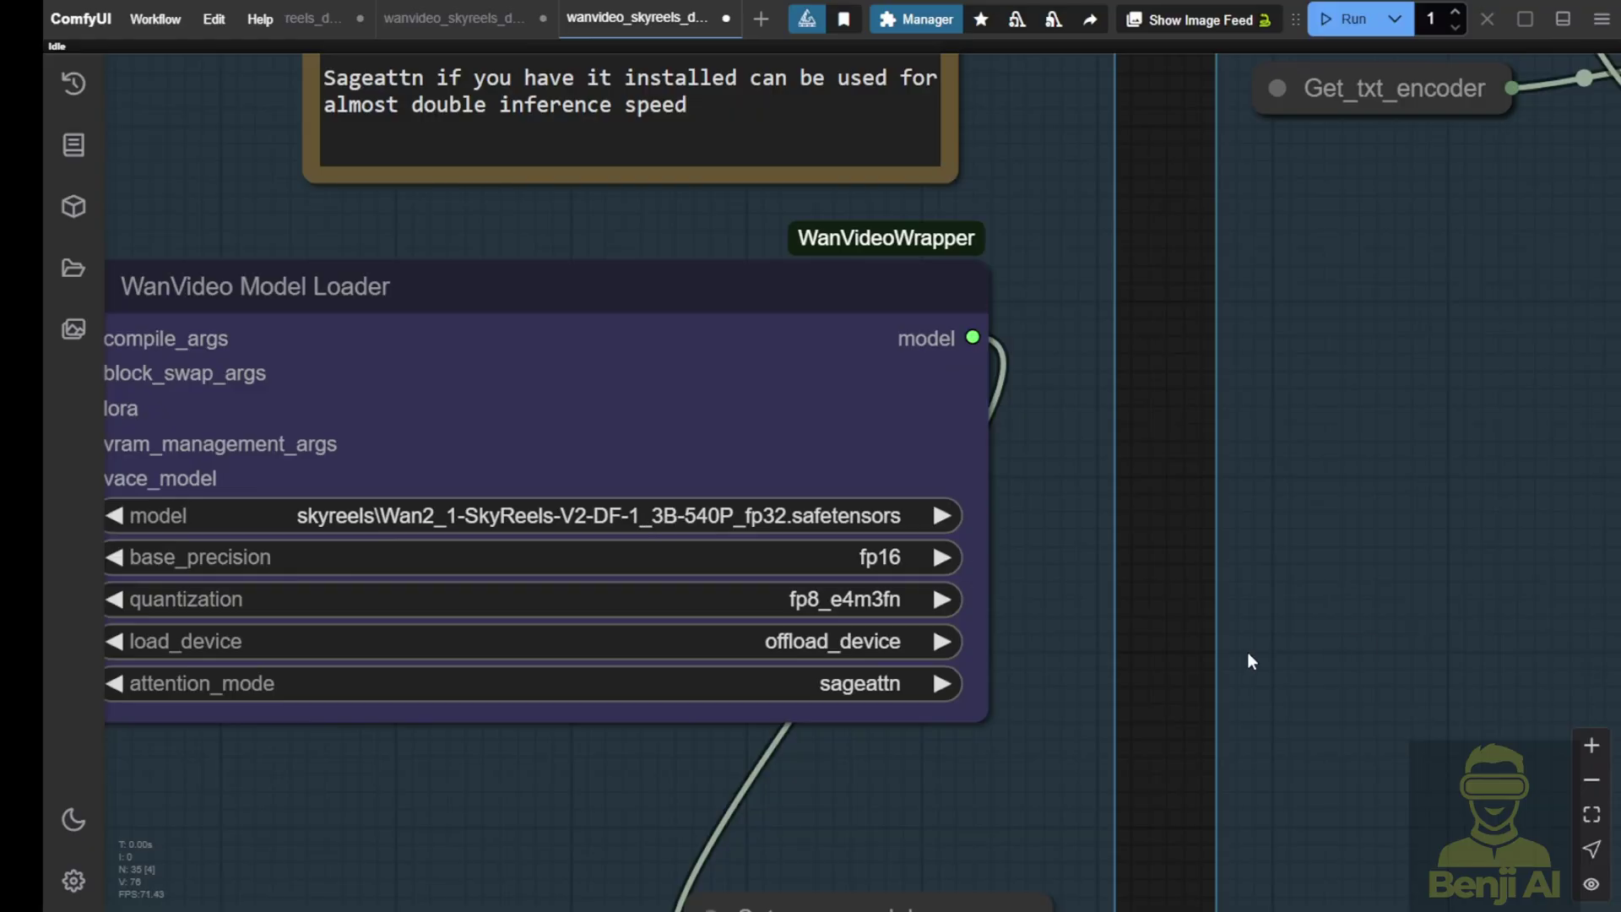
Pan and zoom to centre the Sampling 1 group and its video preview
{"action": "scroll", "coordinate": [1183, 652], "scroll_direction": "down", "scroll_amount": 2}
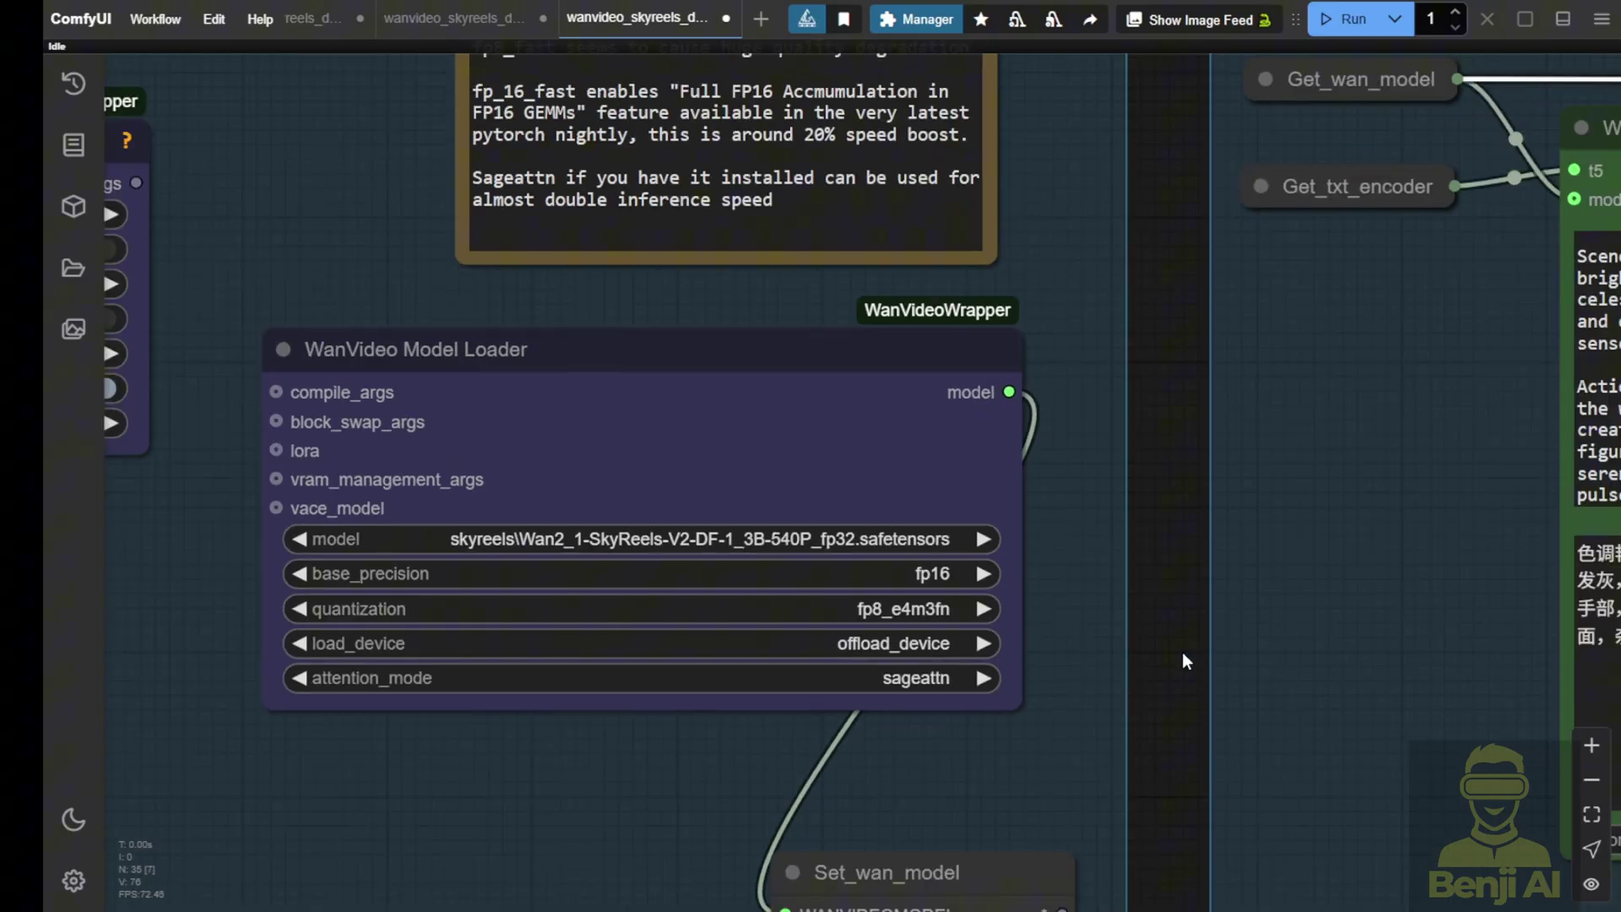
{"action": "scroll", "coordinate": [1089, 674], "scroll_direction": "down", "scroll_amount": 1}
{"action": "left_click_drag", "start_coordinate": [1089, 674], "coordinate": [424, 460]}
{"action": "scroll", "coordinate": [443, 562], "scroll_direction": "down", "scroll_amount": 4}
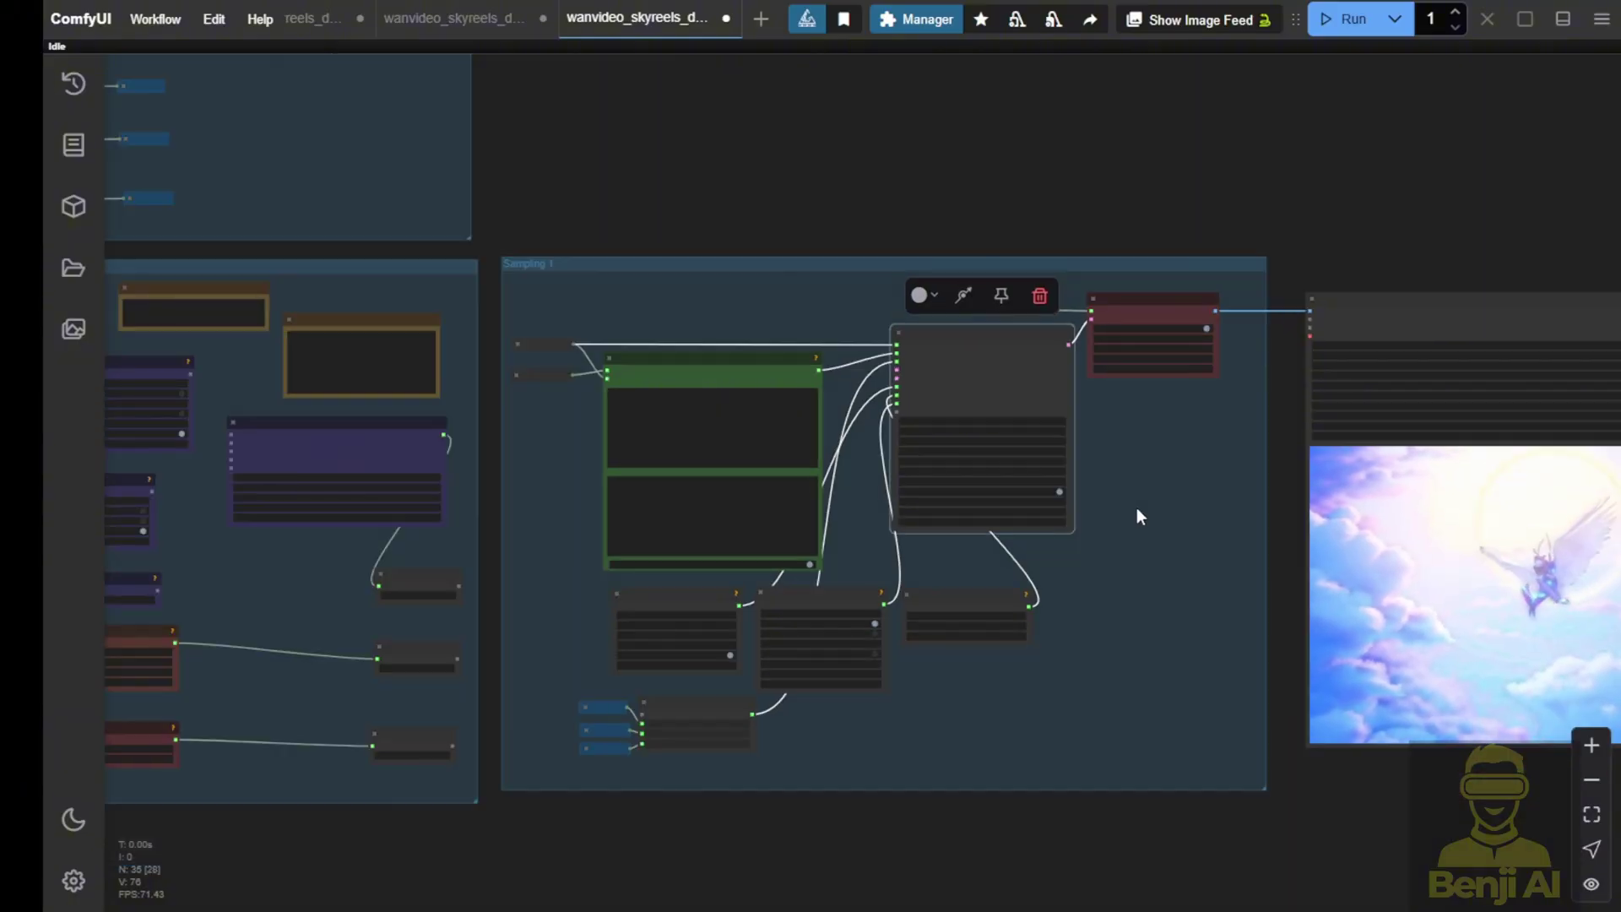
{"action": "left_click_drag", "start_coordinate": [1136, 509], "coordinate": [546, 356]}
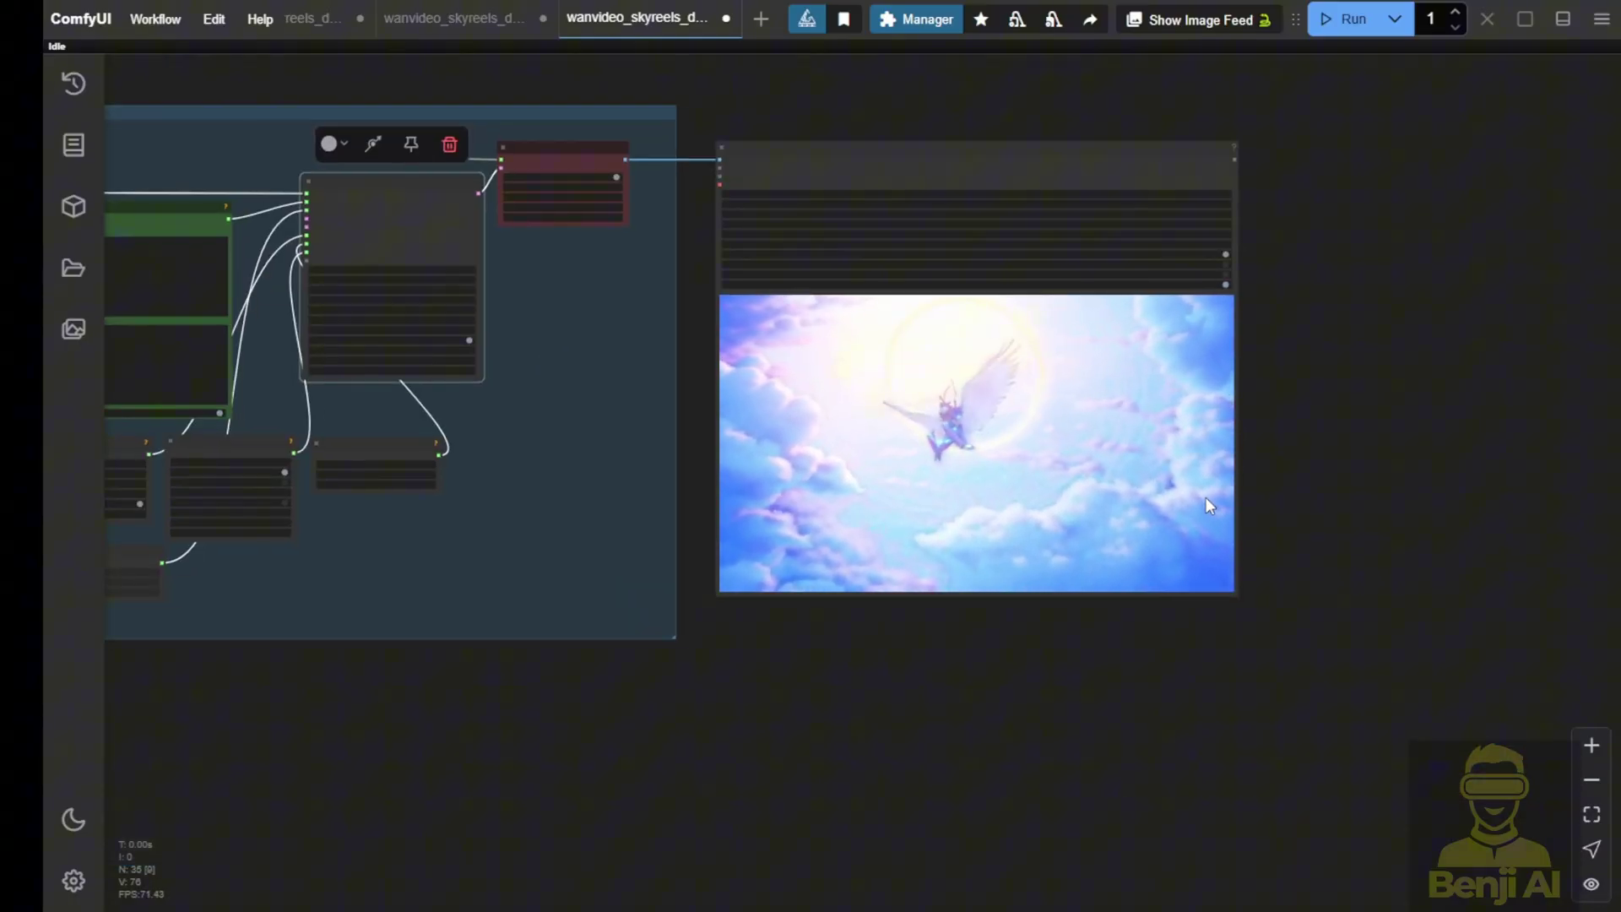
{"action": "scroll", "coordinate": [914, 395], "scroll_direction": "up", "scroll_amount": 3}
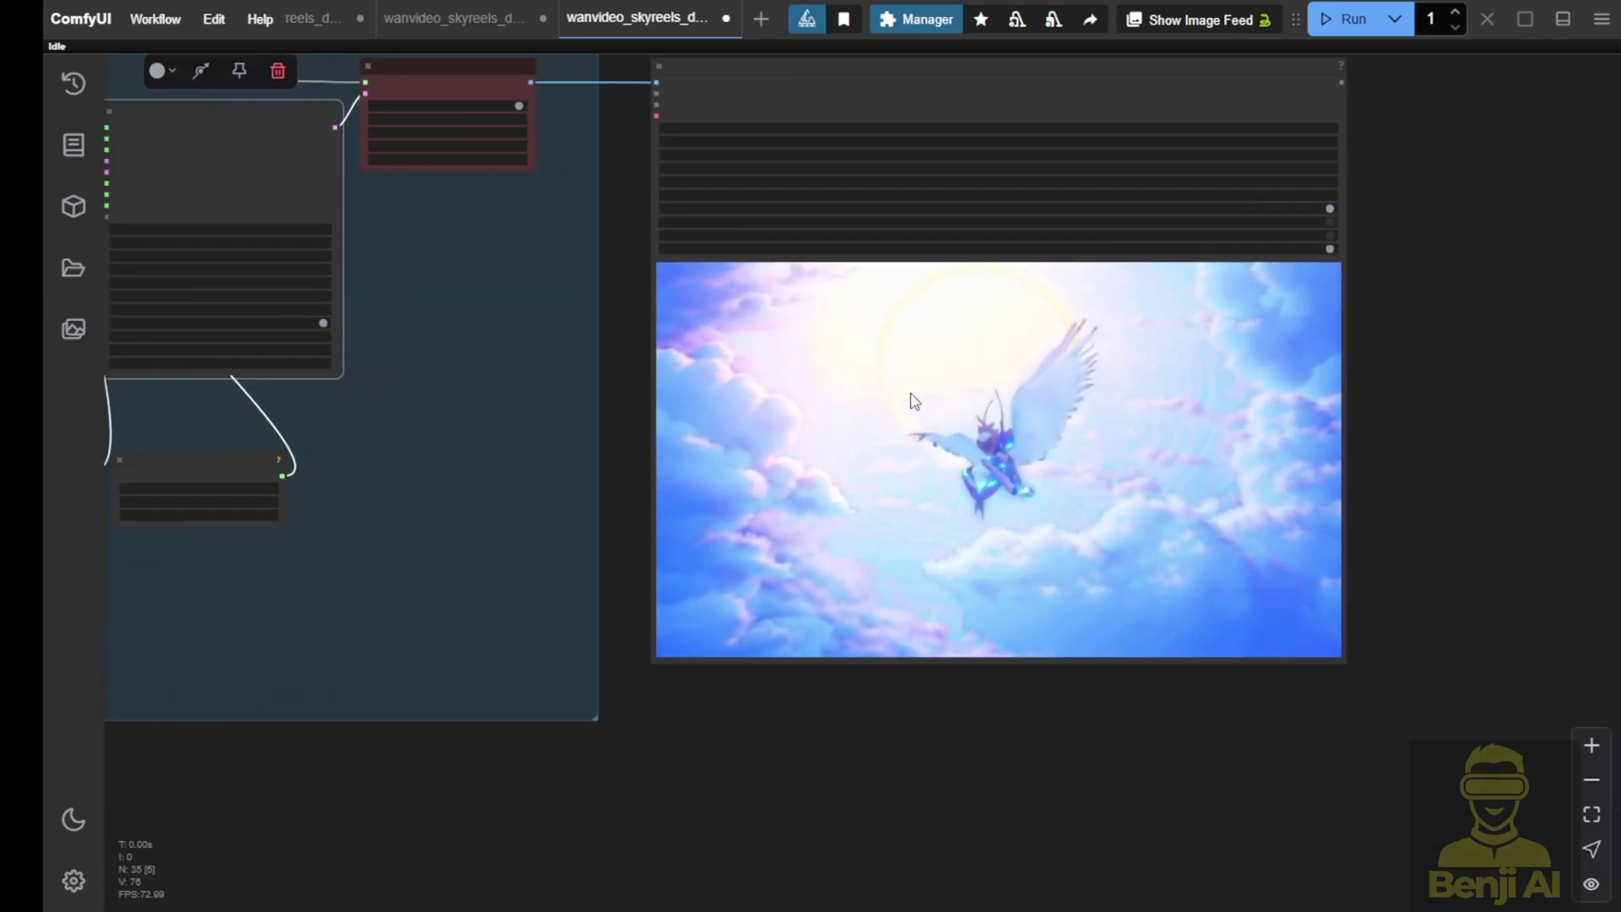
{"action": "scroll", "coordinate": [887, 473], "scroll_direction": "down", "scroll_amount": 2}
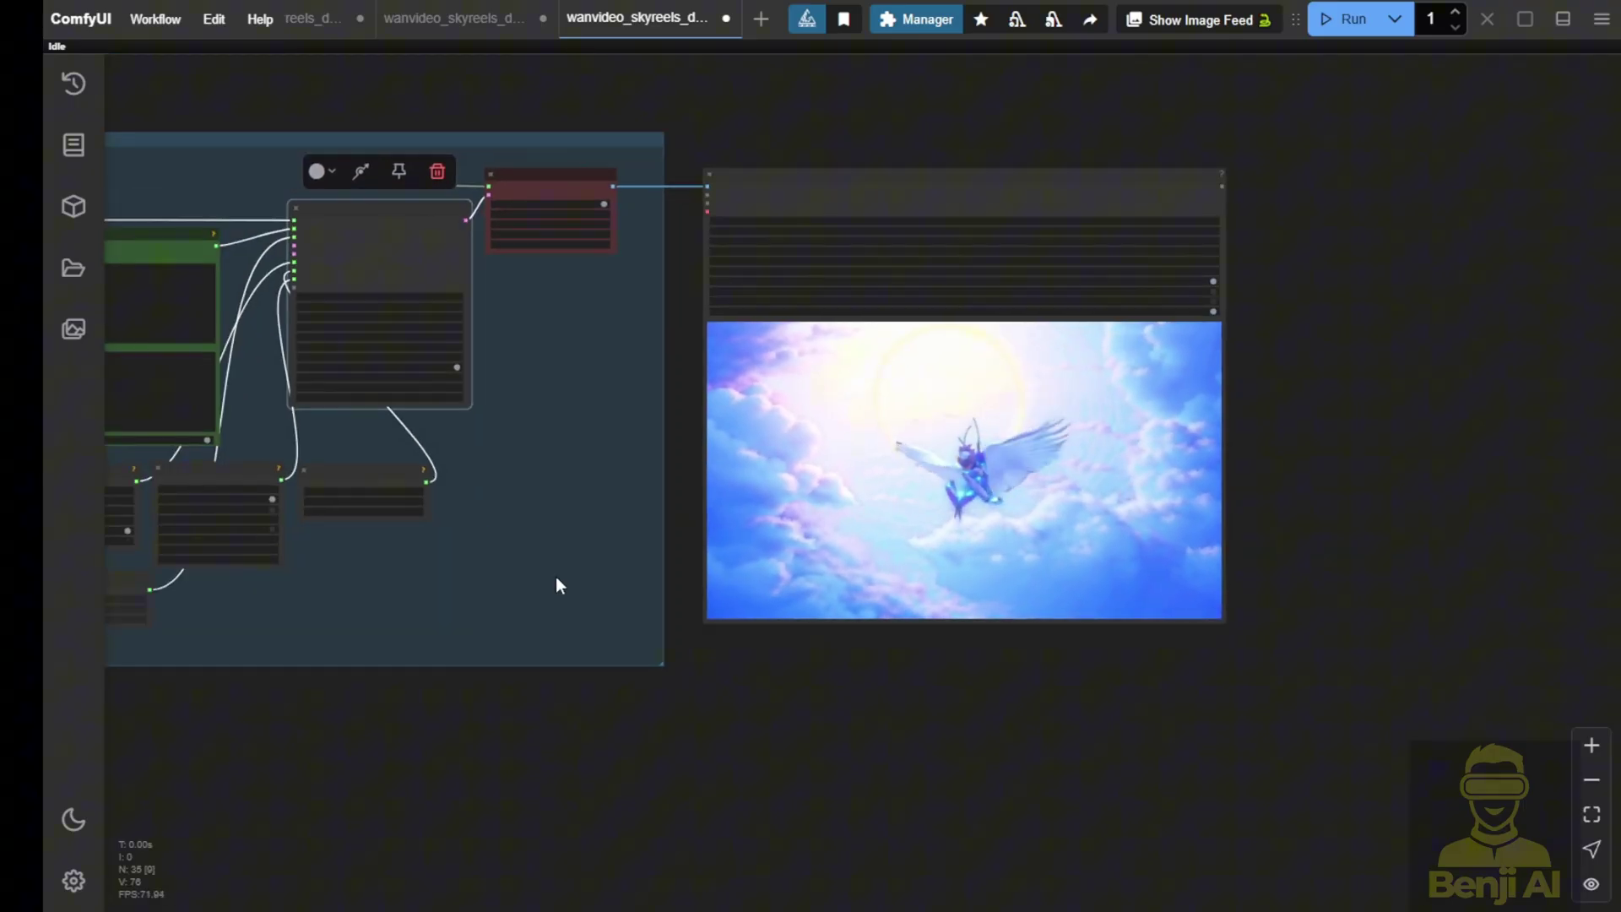
{"action": "left_click_drag", "start_coordinate": [561, 583], "coordinate": [768, 593]}
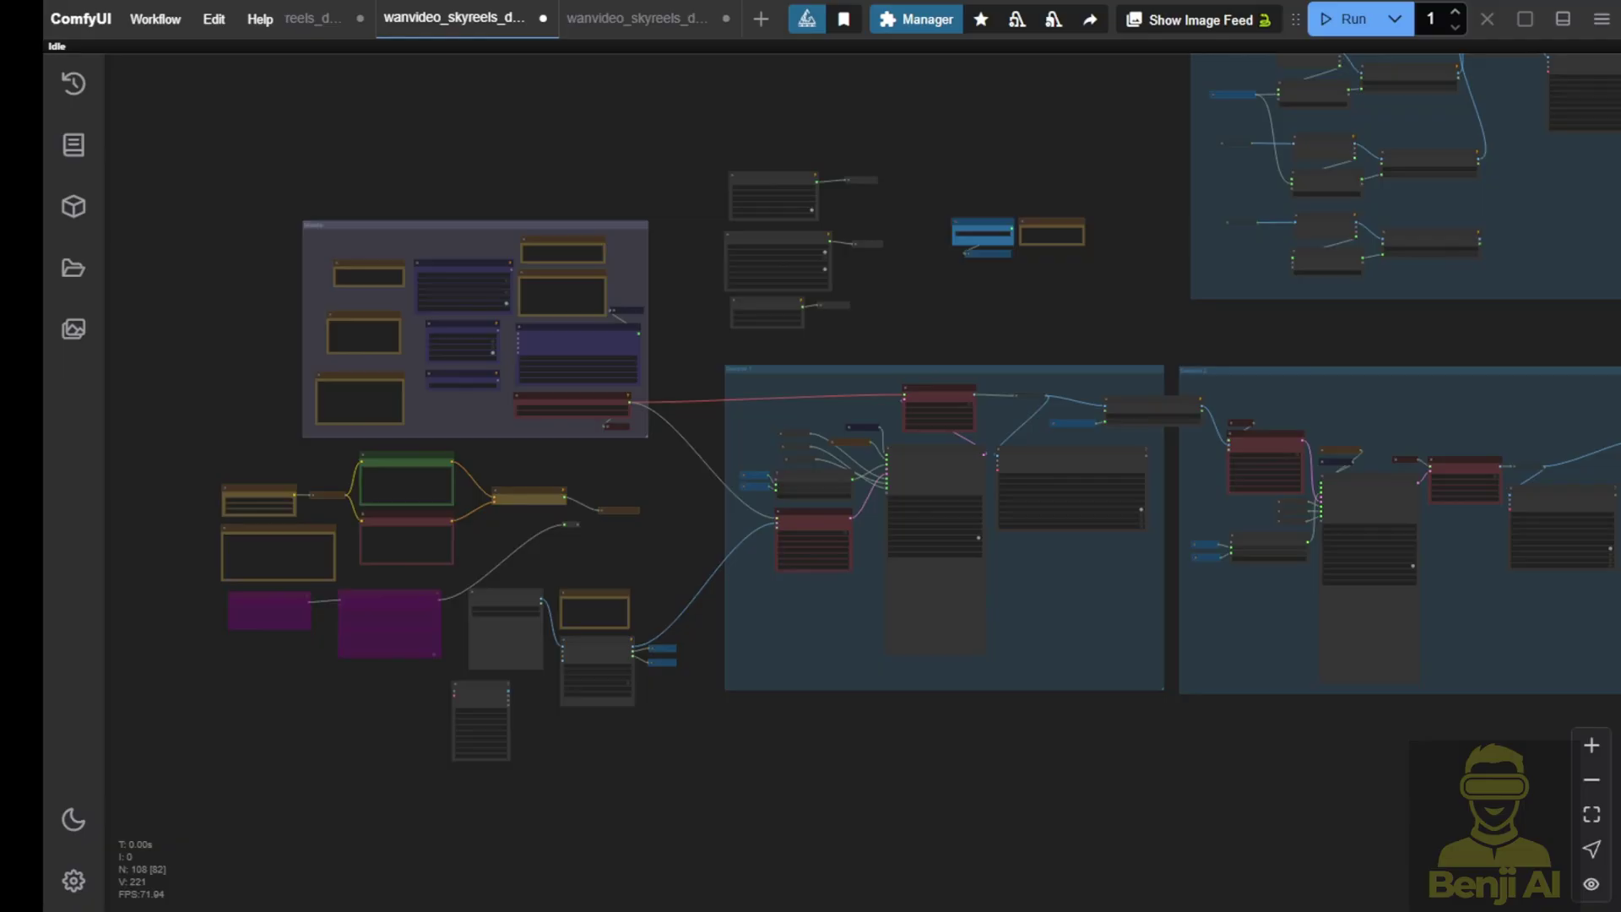
{"action": "scroll", "coordinate": [534, 170], "scroll_direction": "up", "scroll_amount": 4}
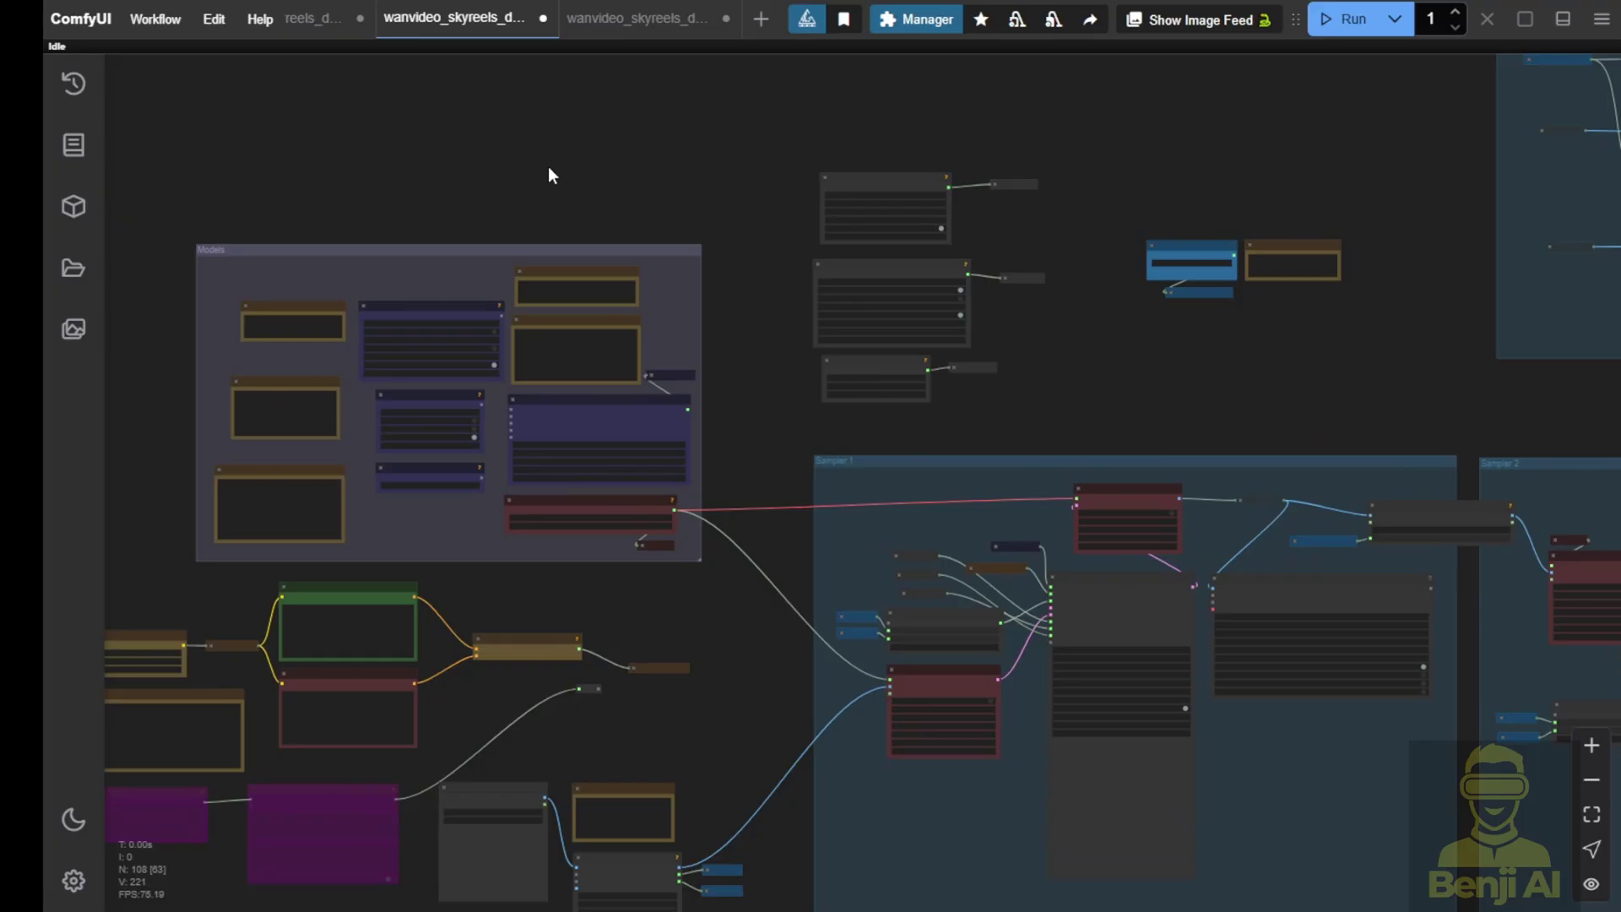
{"action": "left_click_drag", "start_coordinate": [751, 342], "coordinate": [930, 188]}
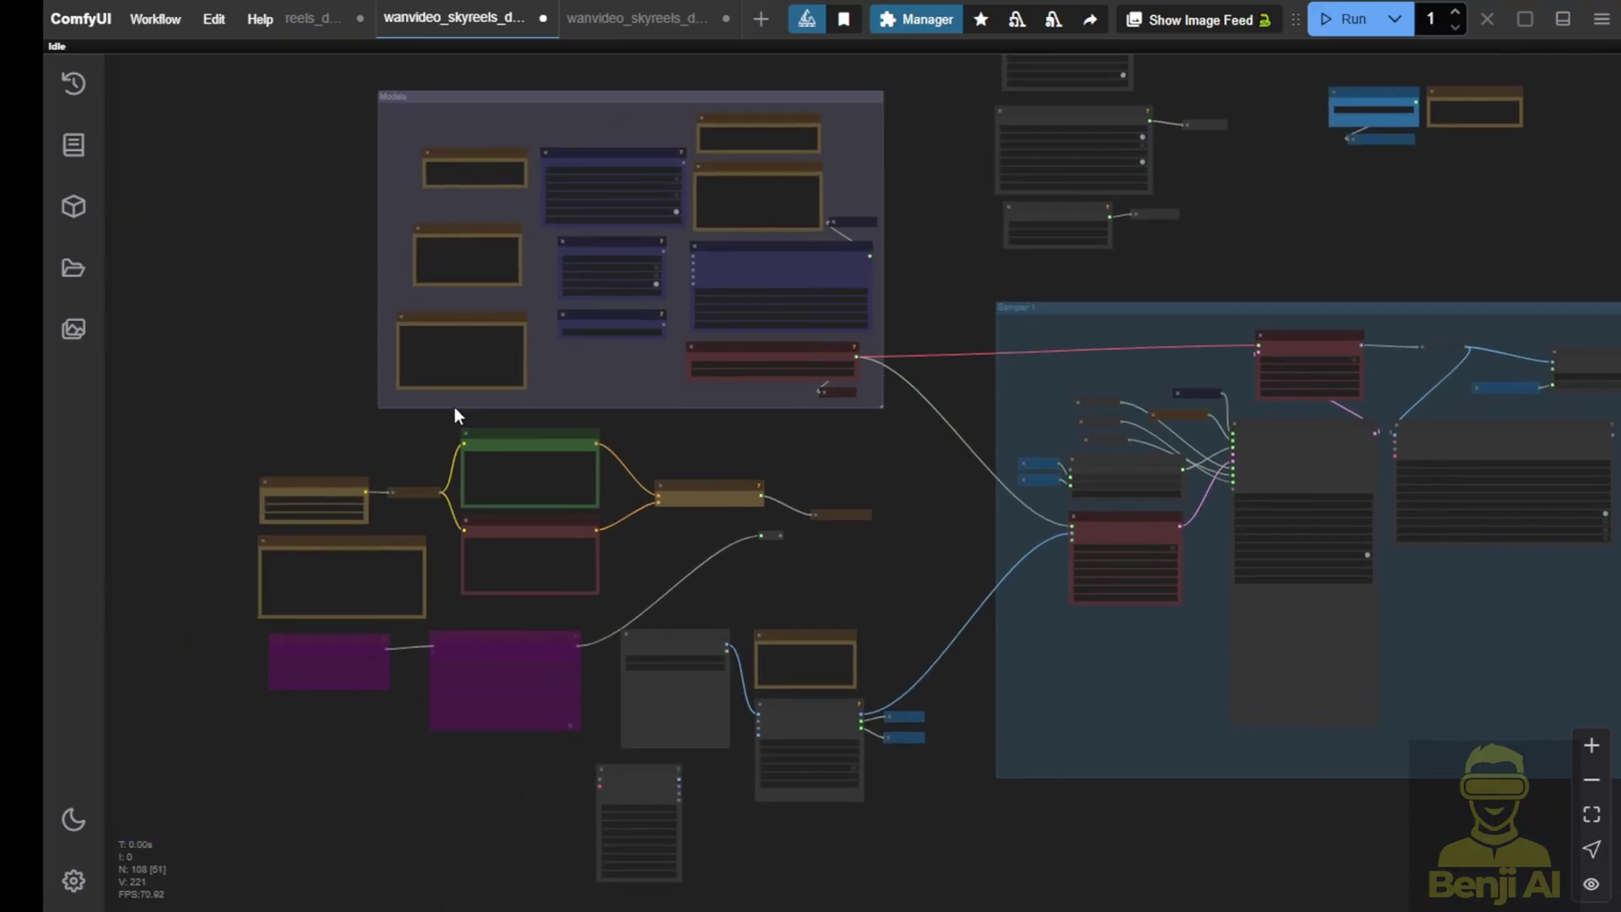
{"action": "scroll", "coordinate": [452, 414], "scroll_direction": "up", "scroll_amount": 4}
{"action": "scroll", "coordinate": [403, 386], "scroll_direction": "up", "scroll_amount": 4}
{"action": "left_click_drag", "start_coordinate": [868, 458], "coordinate": [1075, 252]}
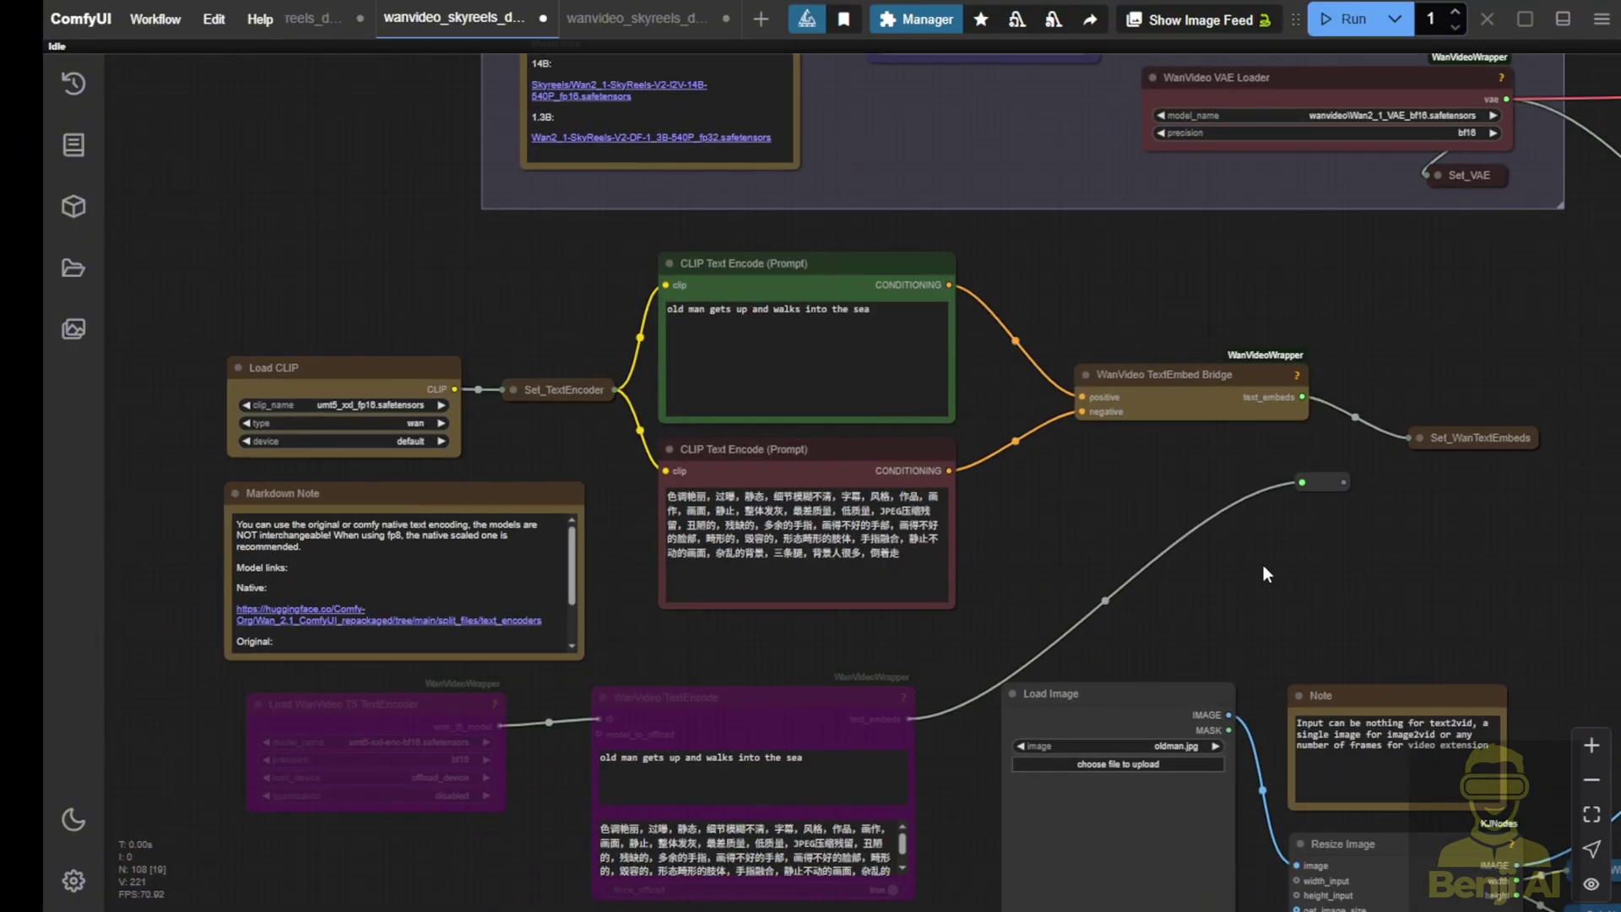
{"action": "left_click_drag", "start_coordinate": [1333, 591], "coordinate": [1163, 174]}
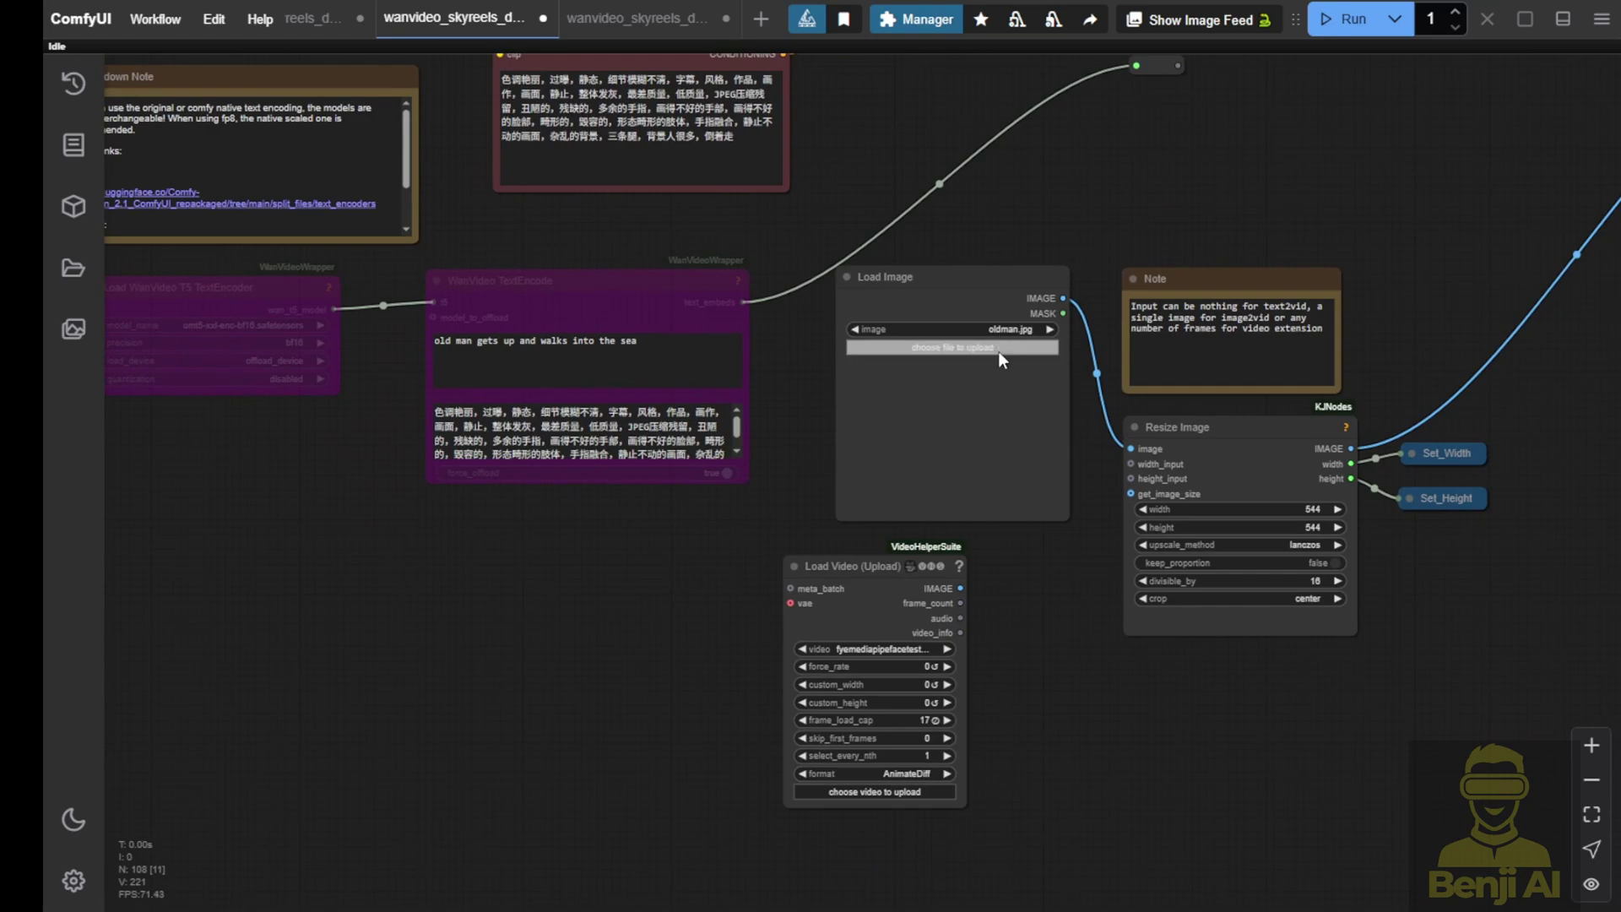
{"action": "left_click", "coordinate": [1220, 435]}
{"action": "scroll", "coordinate": [934, 670], "scroll_direction": "up", "scroll_amount": 5}
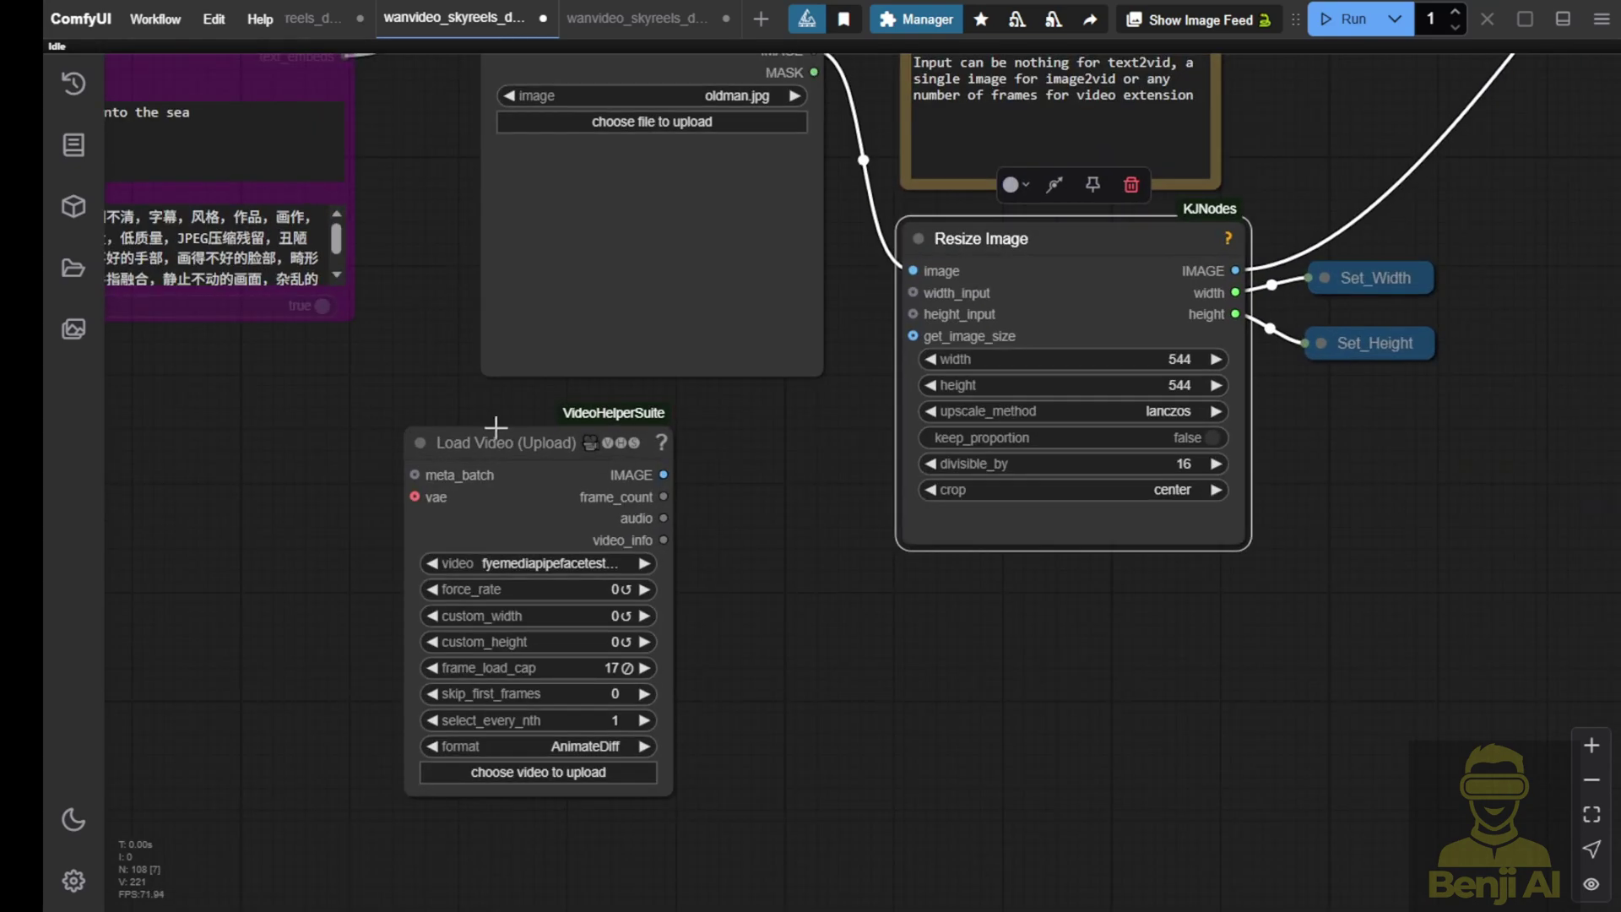
{"action": "left_click", "coordinate": [498, 432]}
{"action": "scroll", "coordinate": [733, 660], "scroll_direction": "down", "scroll_amount": 15}
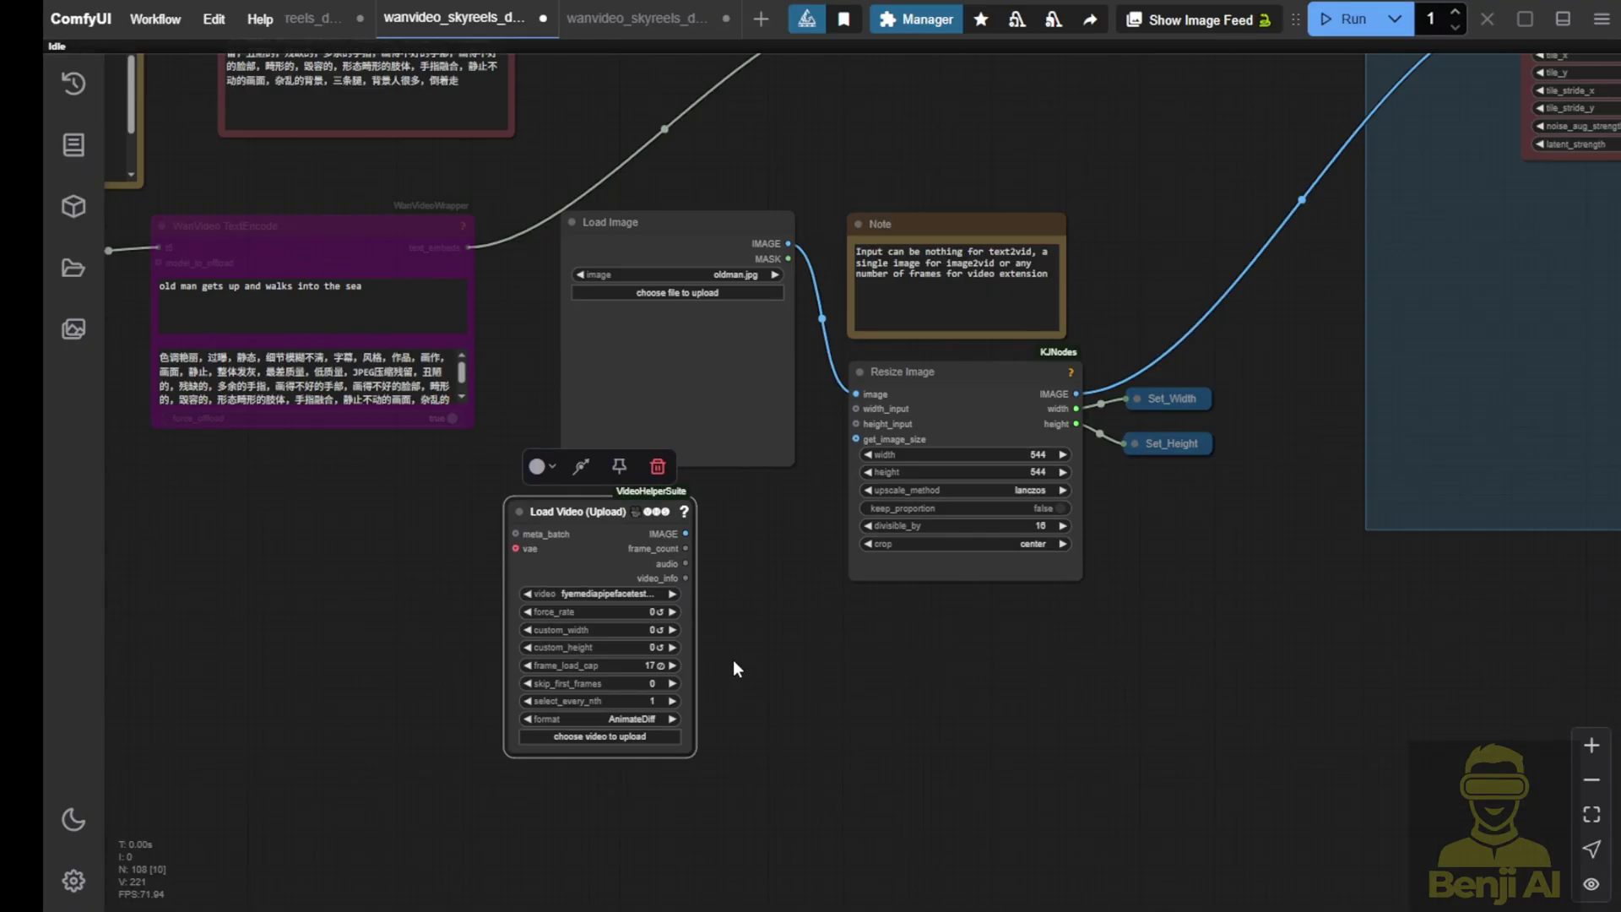
{"action": "left_click_drag", "start_coordinate": [1267, 703], "coordinate": [934, 785]}
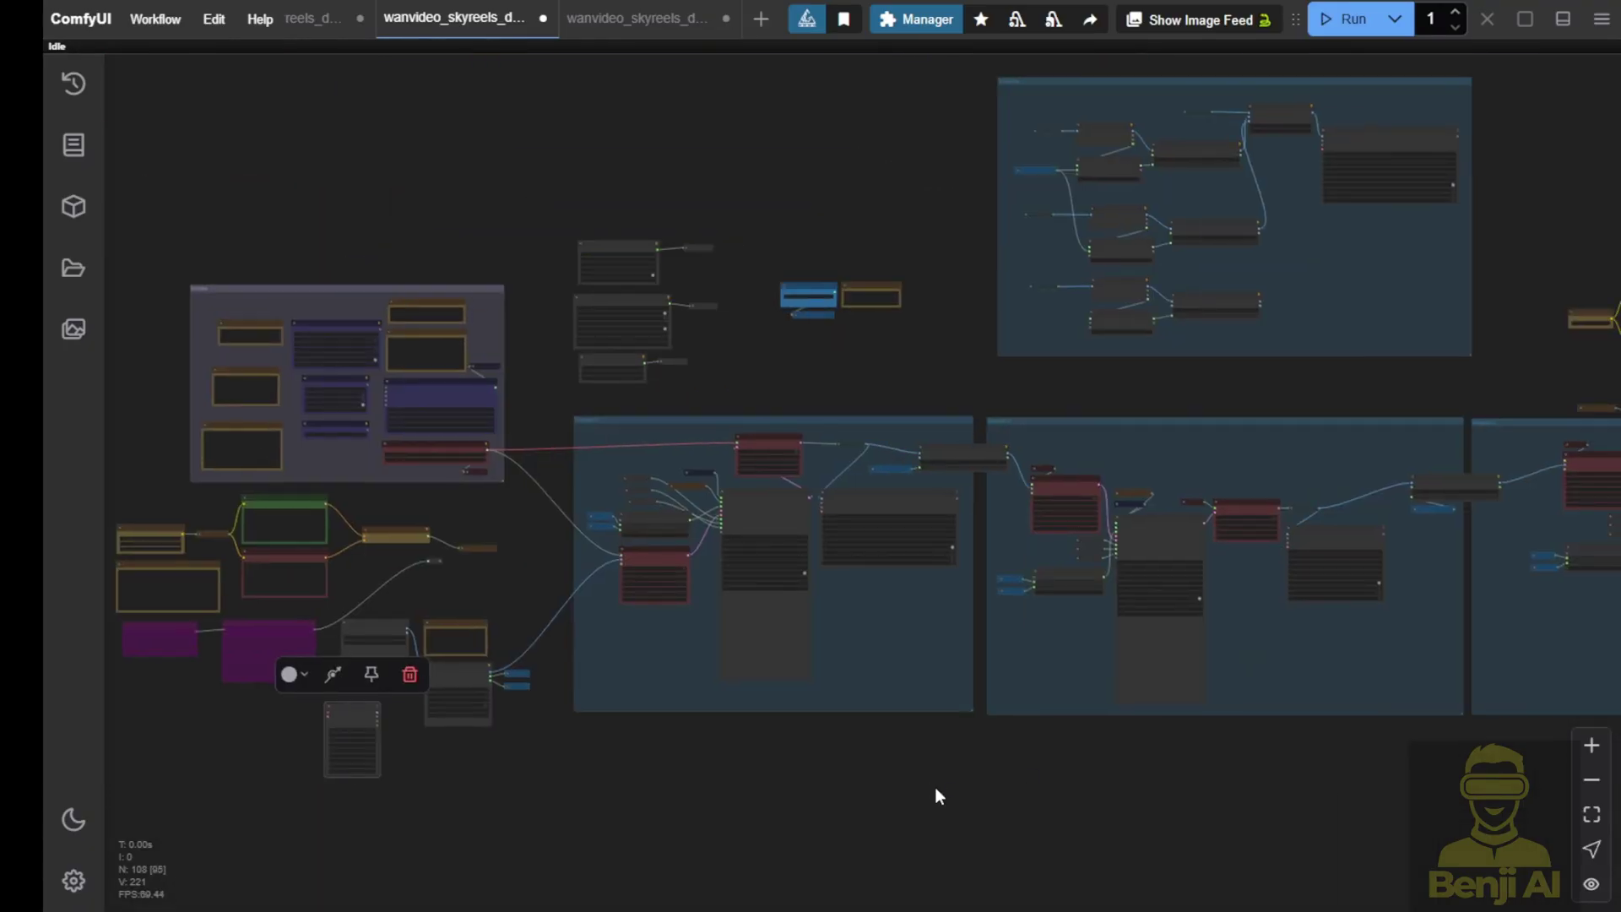
{"action": "scroll", "coordinate": [934, 785], "scroll_direction": "down", "scroll_amount": 2}
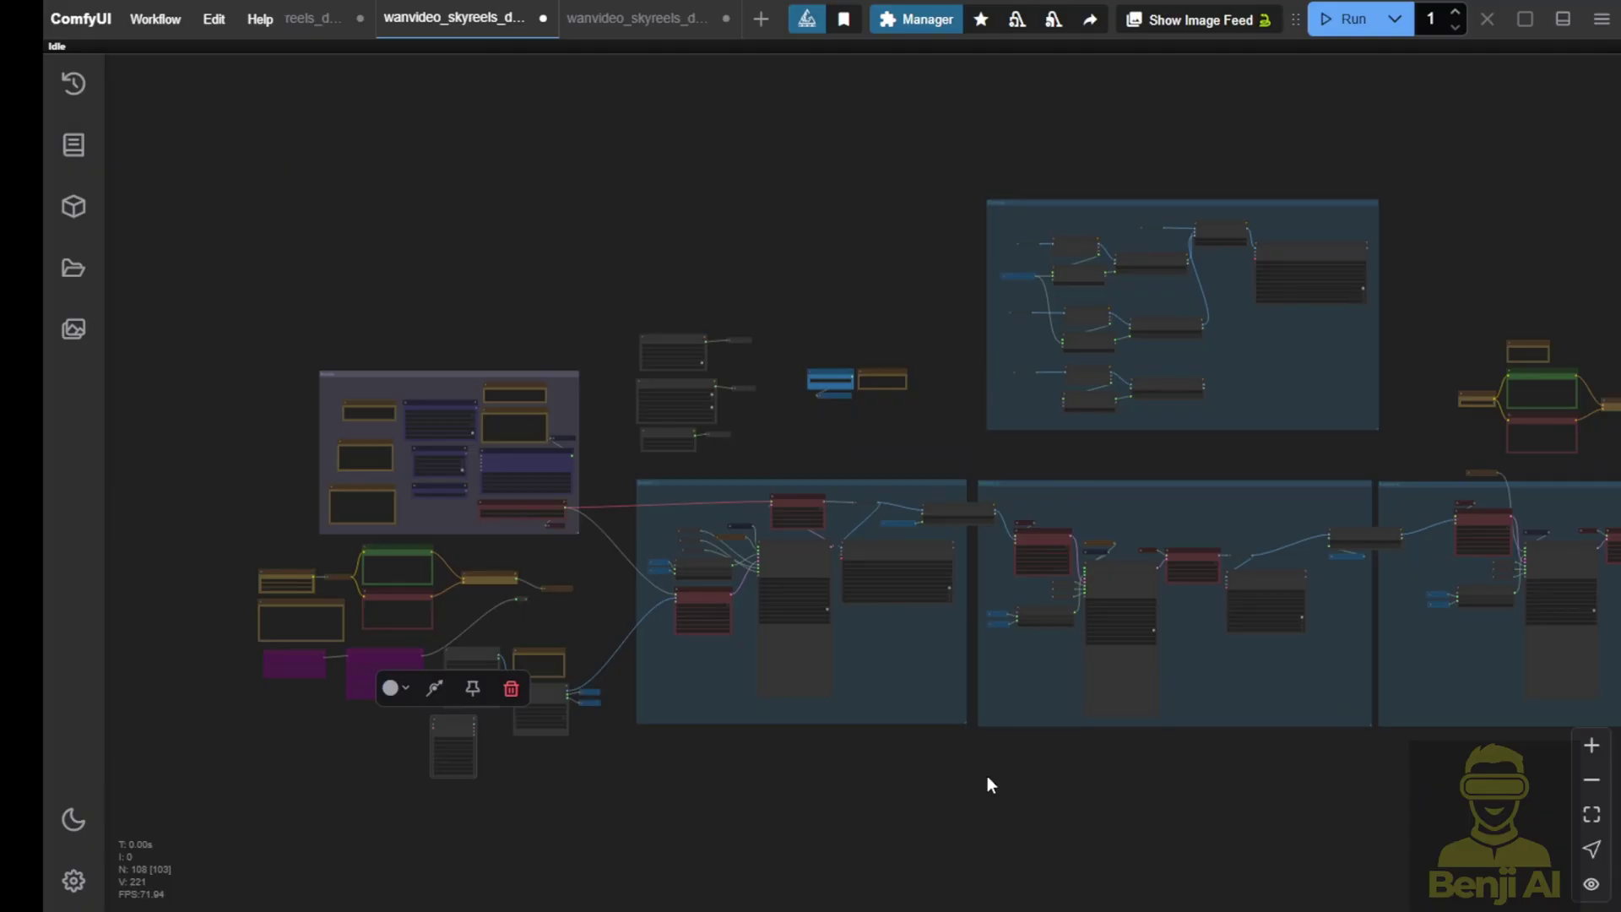
{"action": "left_click", "coordinate": [330, 17]}
{"action": "scroll", "coordinate": [925, 249], "scroll_direction": "up", "scroll_amount": 3}
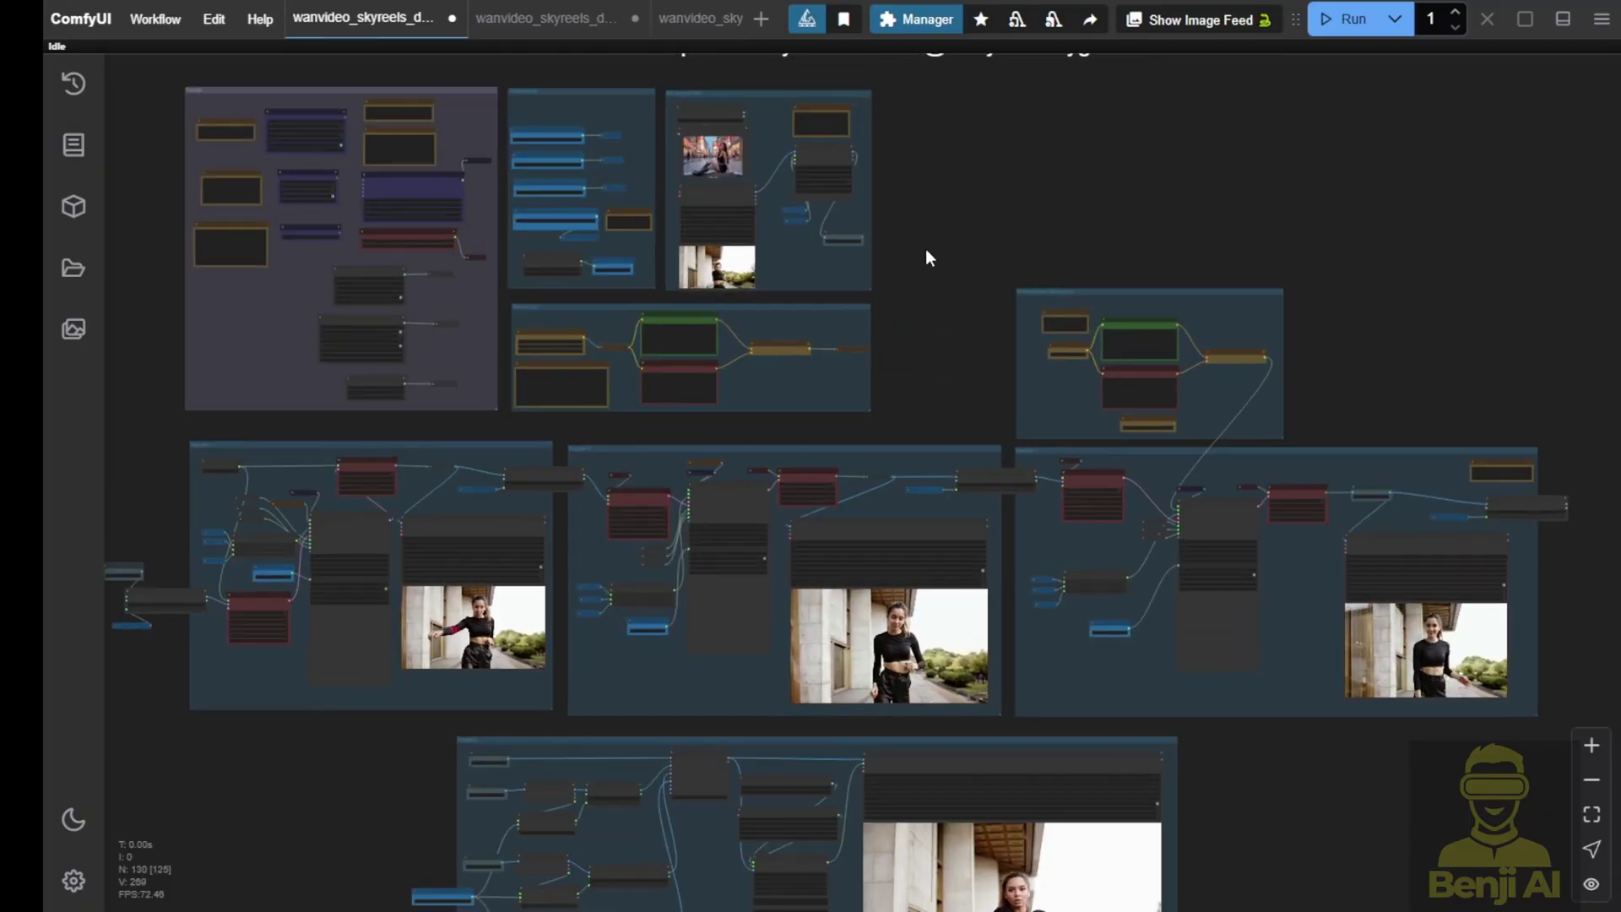
{"action": "left_click_drag", "start_coordinate": [955, 246], "coordinate": [948, 311]}
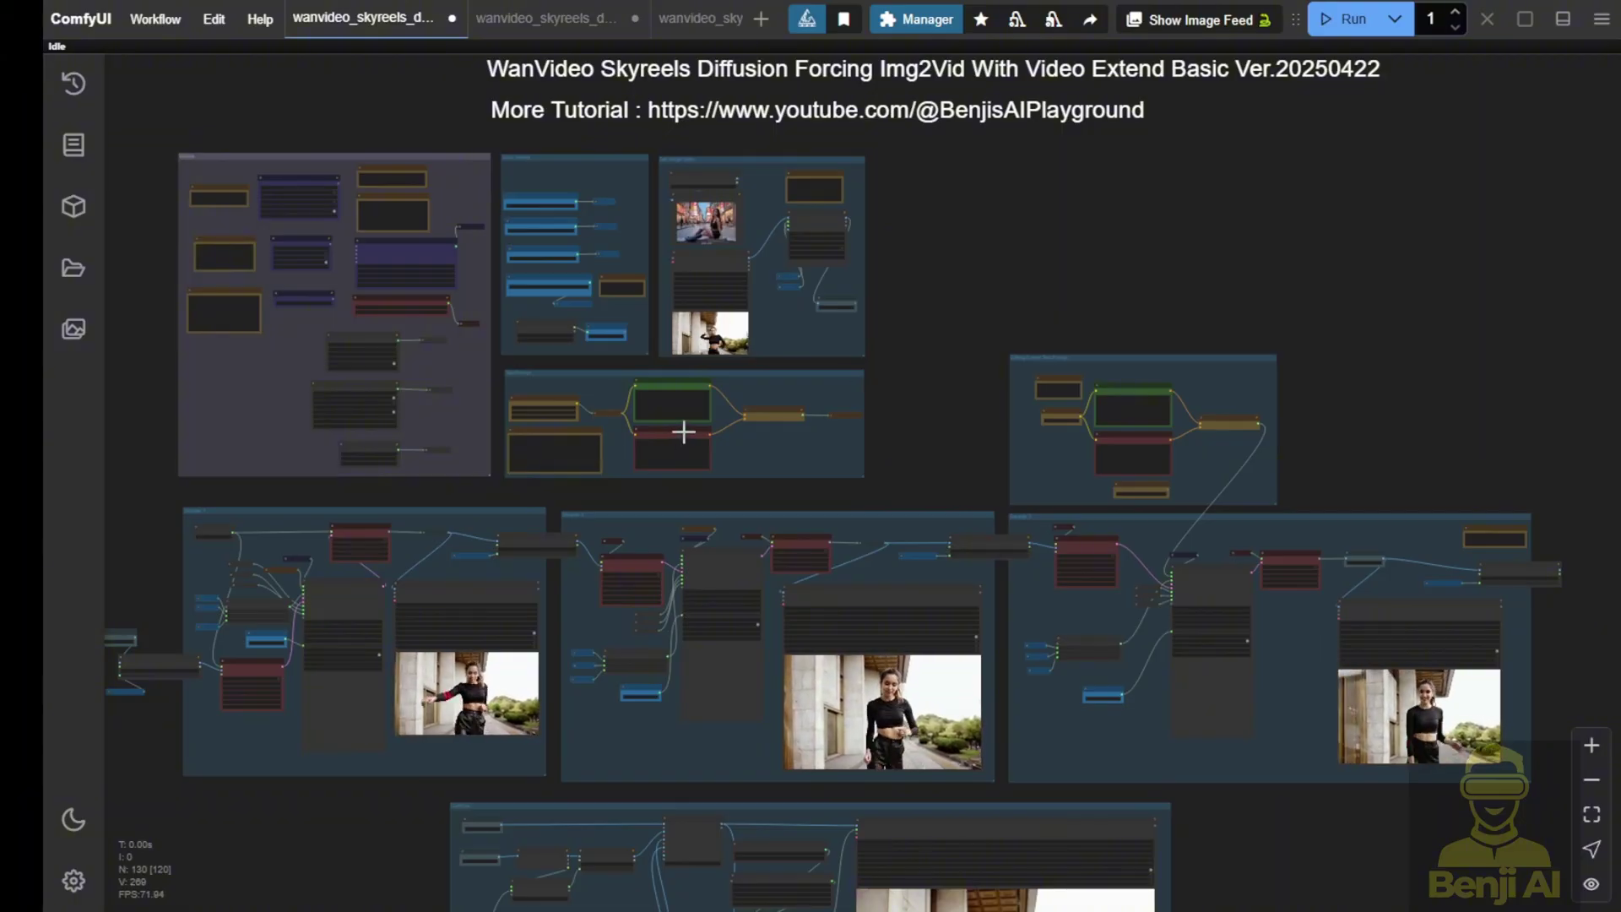
{"action": "left_click_drag", "start_coordinate": [927, 350], "coordinate": [1023, 378]}
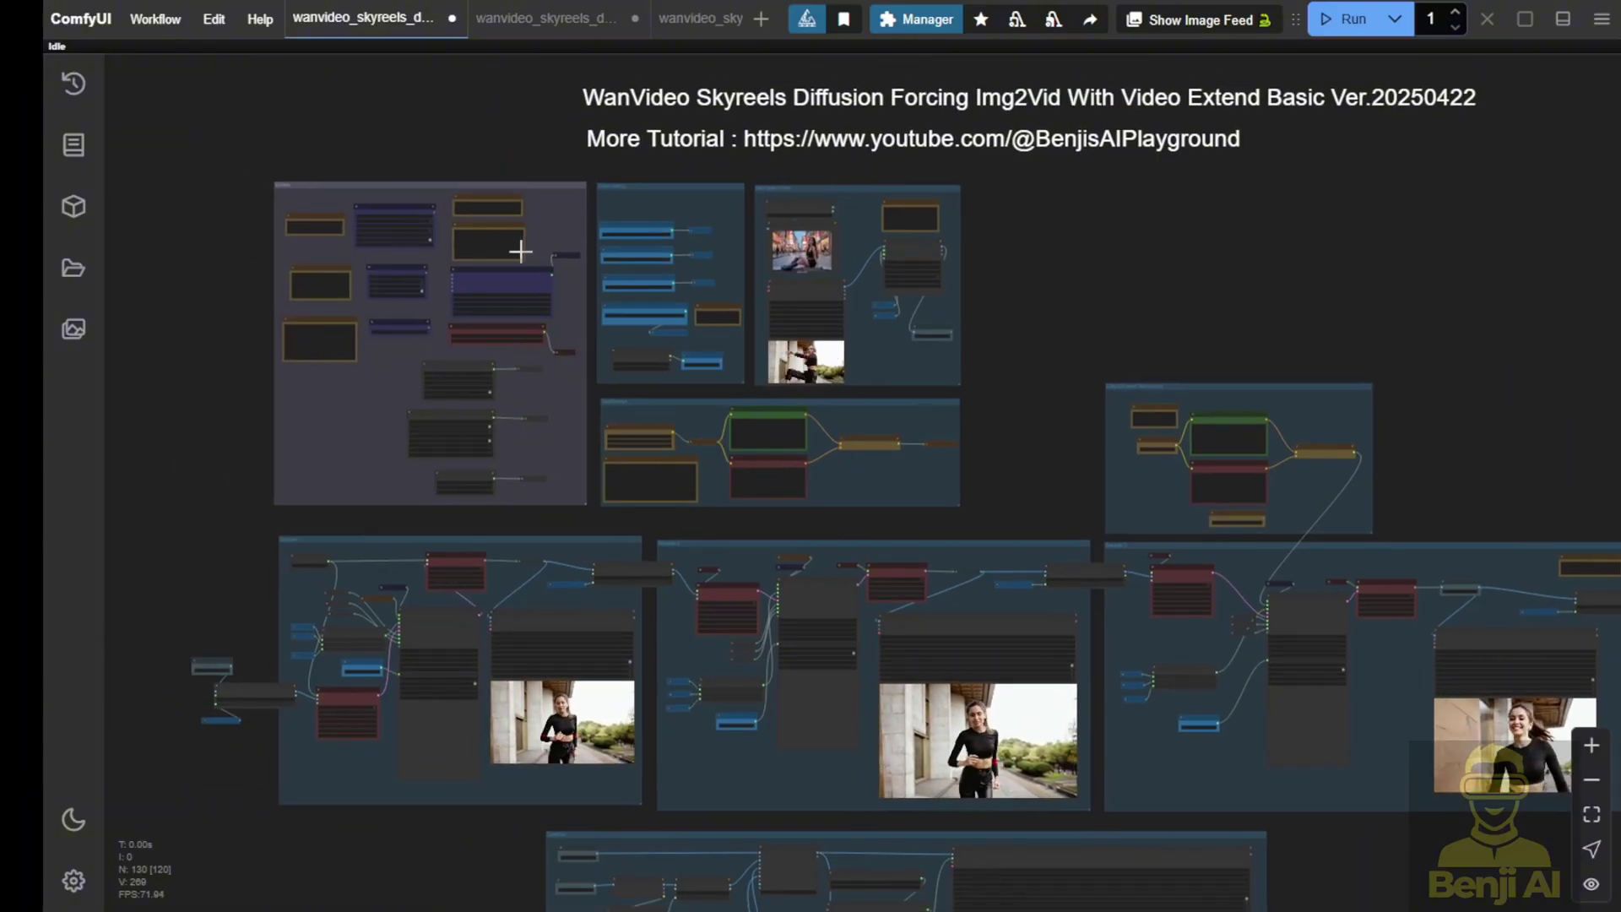
{"action": "scroll", "coordinate": [851, 354], "scroll_direction": "up", "scroll_amount": 8}
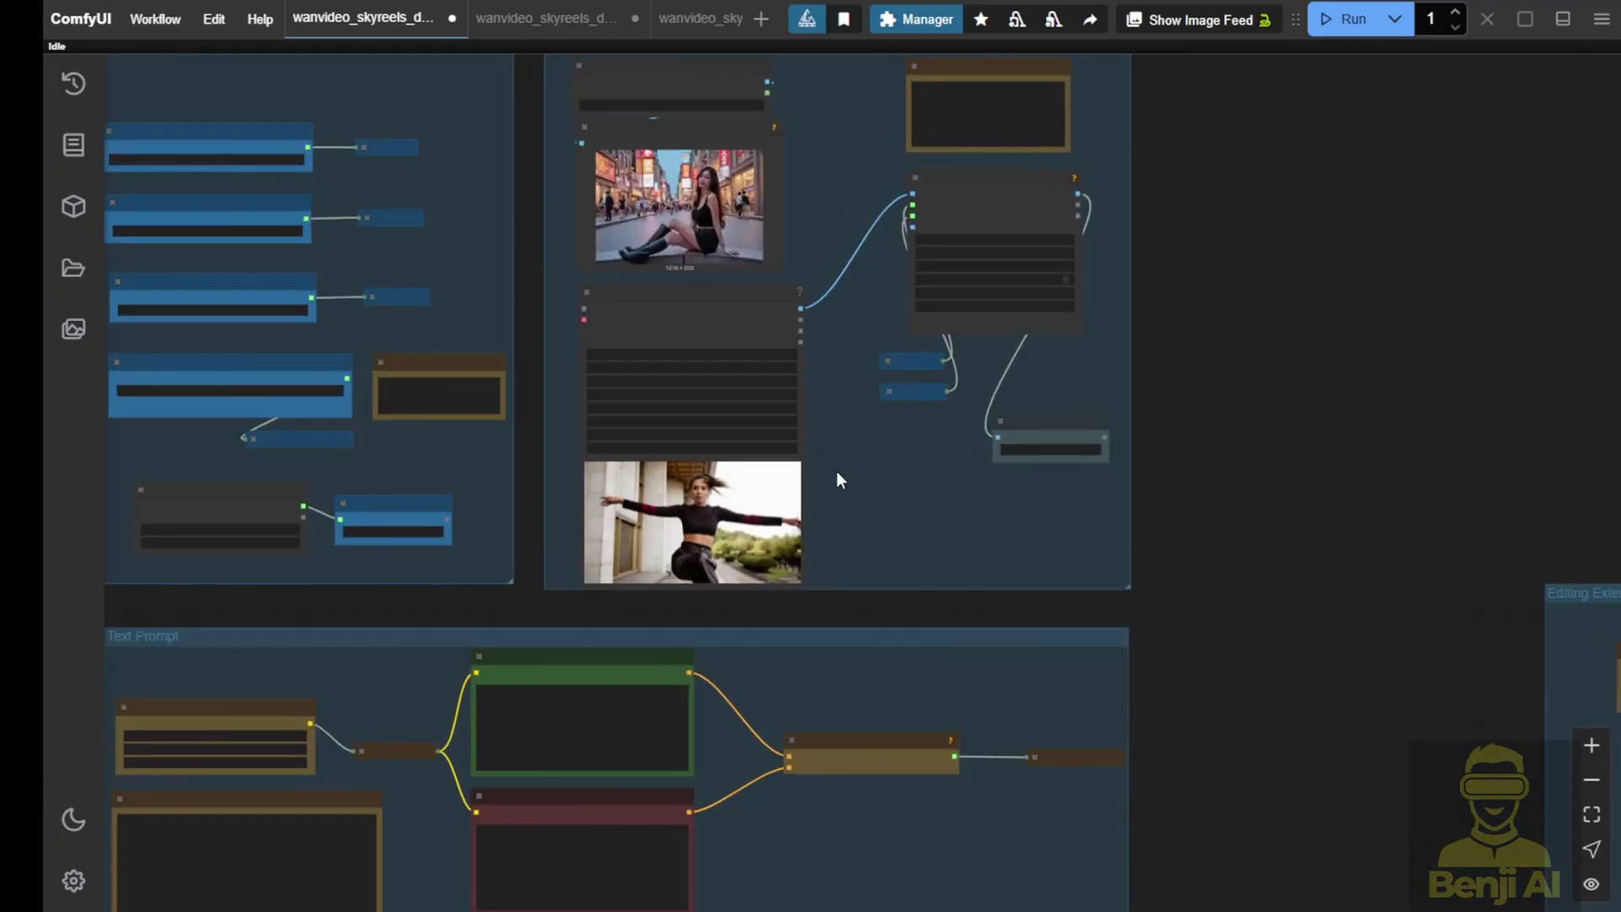
{"action": "scroll", "coordinate": [831, 463], "scroll_direction": "up", "scroll_amount": 10}
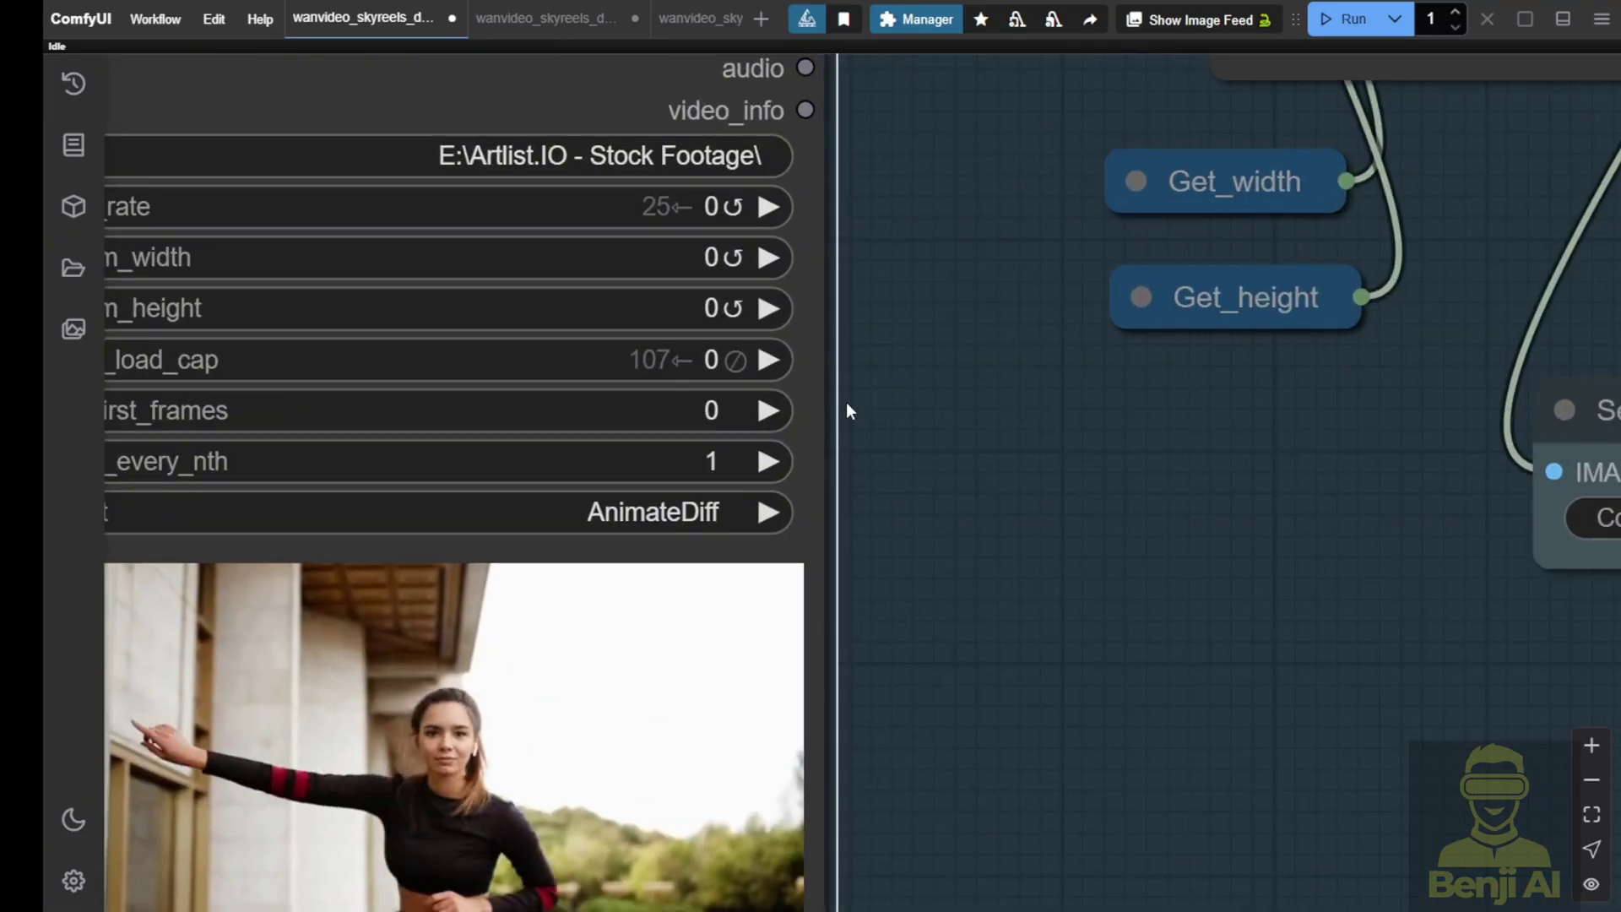
{"action": "left_click_drag", "start_coordinate": [853, 409], "coordinate": [1061, 524]}
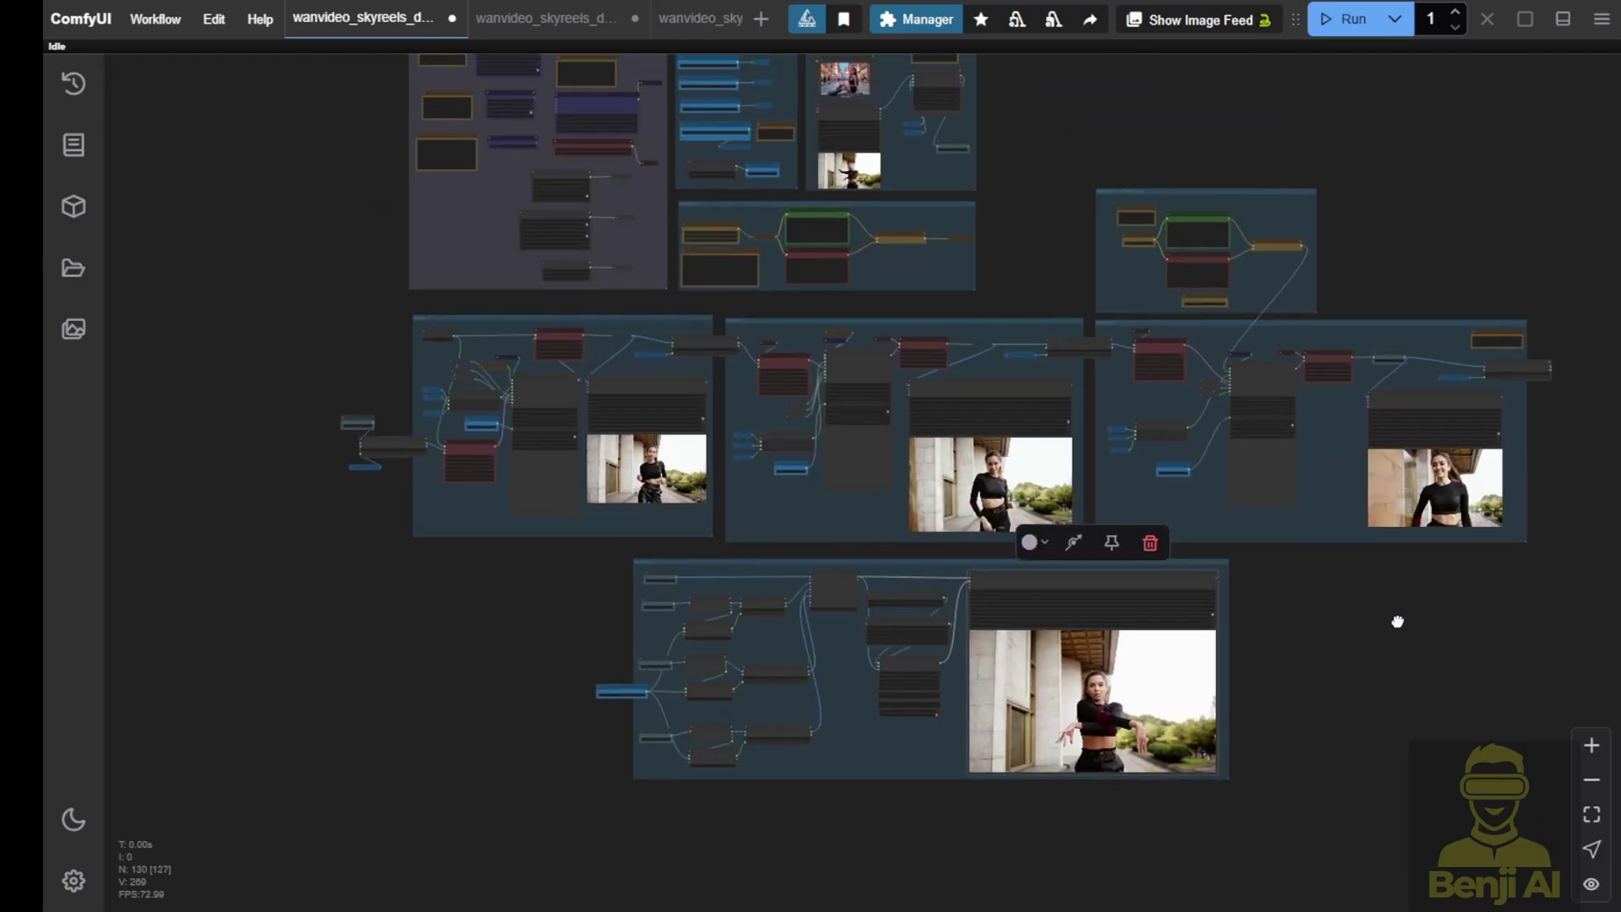
{"action": "scroll", "coordinate": [645, 494], "scroll_direction": "up", "scroll_amount": 5}
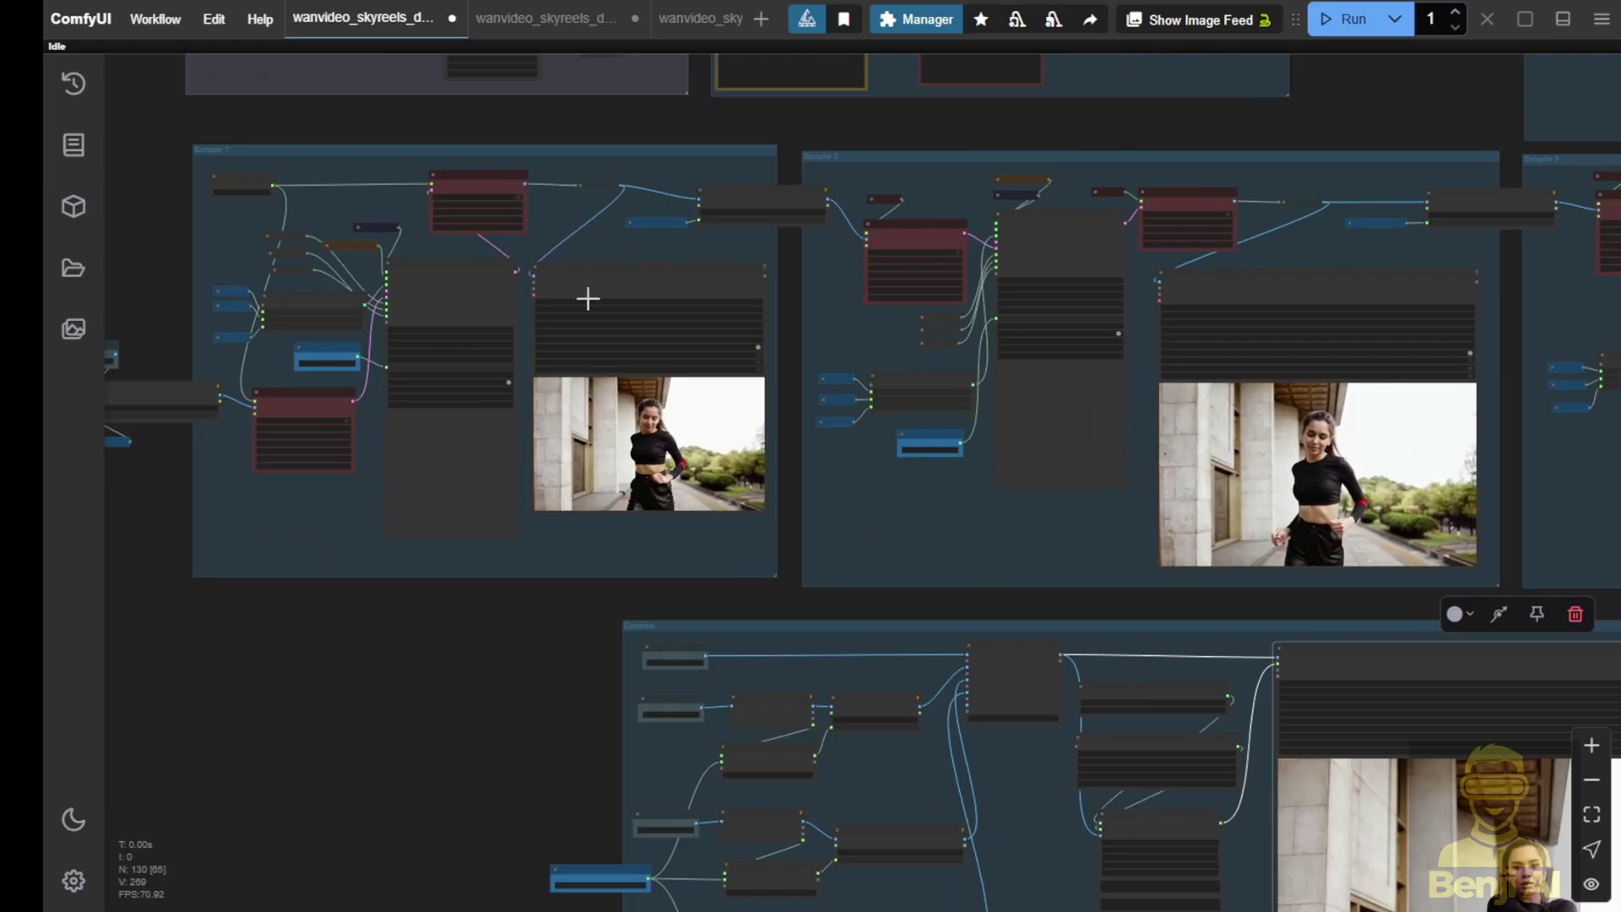
{"action": "scroll", "coordinate": [600, 332], "scroll_direction": "down", "scroll_amount": 8}
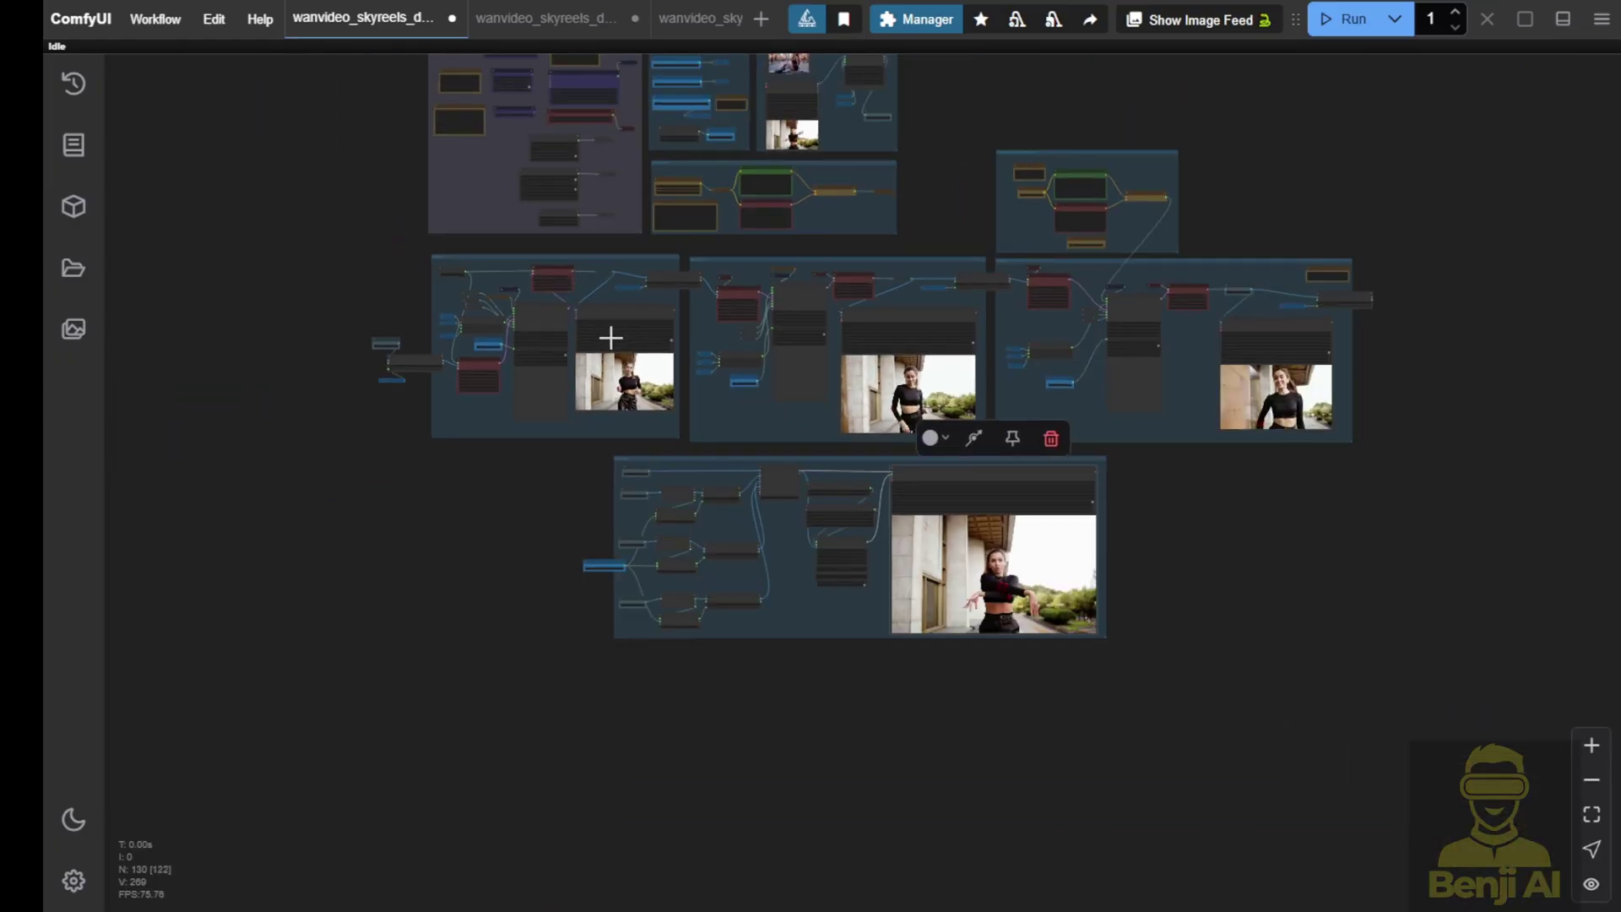
{"action": "left_click", "coordinate": [551, 25]}
Switch back to the Img2Vid video-extend workflow and view its top input groups
{"action": "scroll", "coordinate": [1053, 231], "scroll_direction": "down", "scroll_amount": 9}
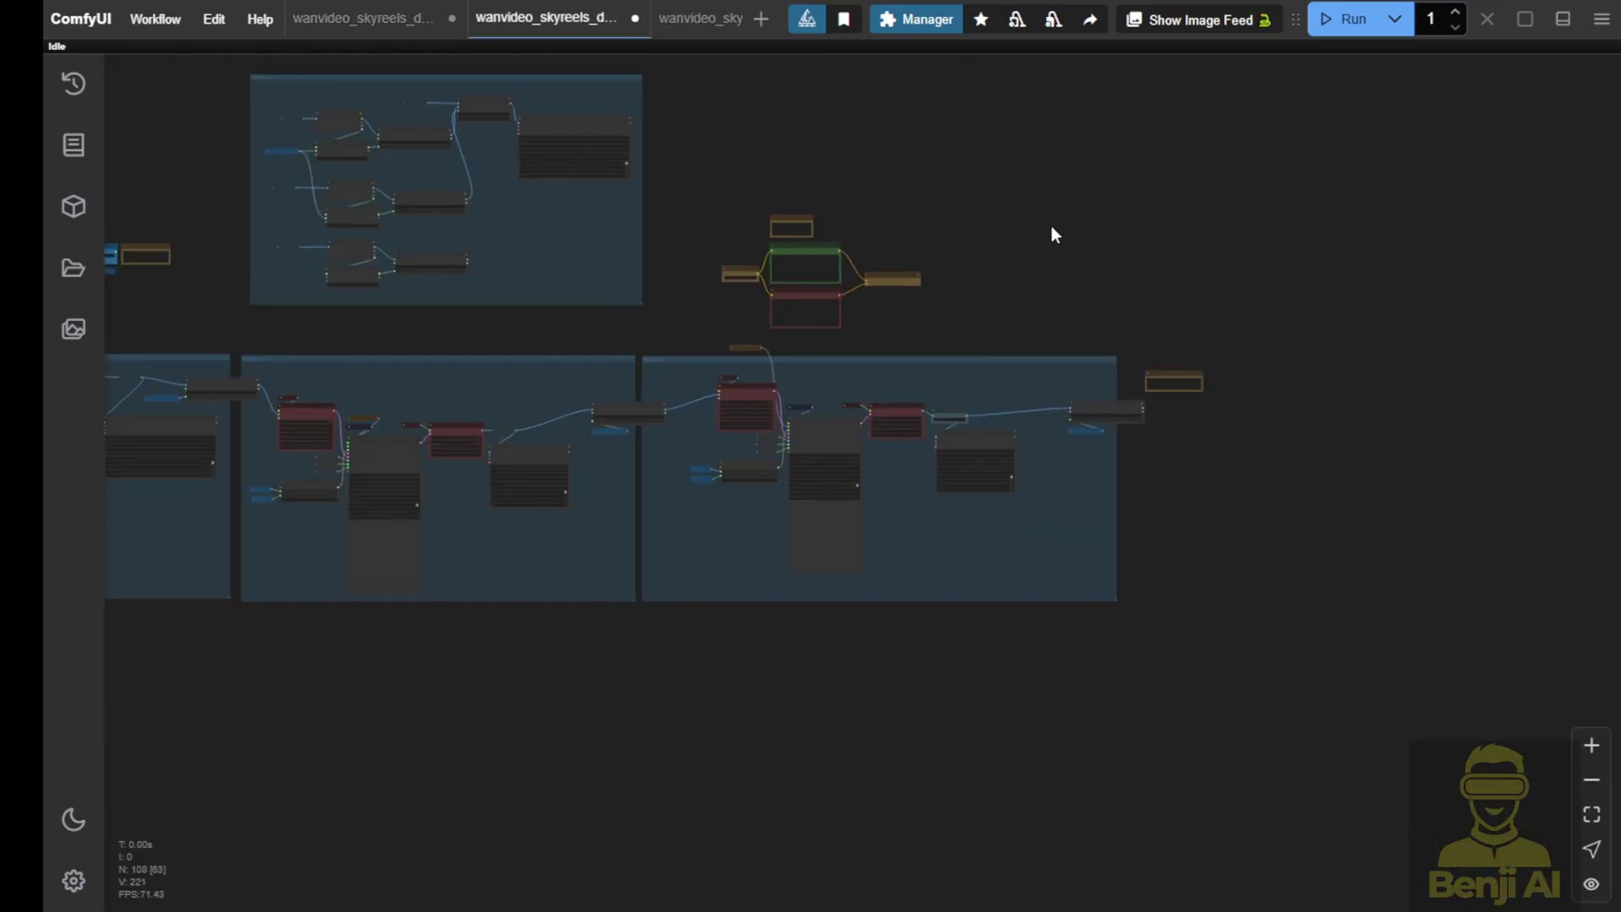
{"action": "left_click_drag", "start_coordinate": [473, 268], "coordinate": [664, 352]}
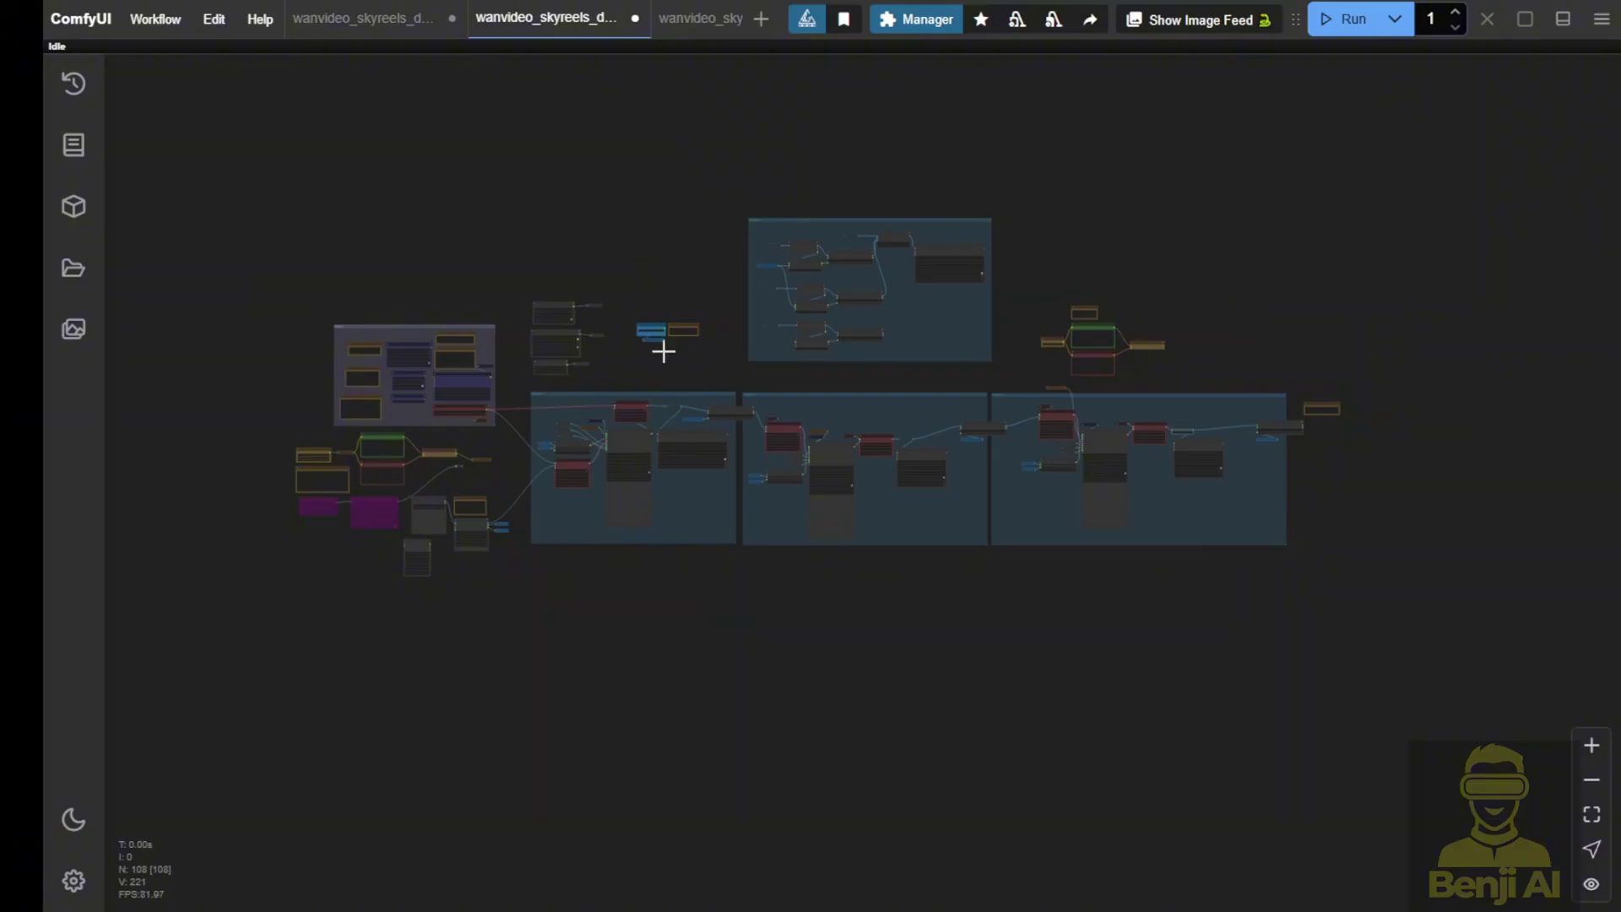
{"action": "left_click", "coordinate": [398, 13]}
{"action": "scroll", "coordinate": [880, 419], "scroll_direction": "up", "scroll_amount": 3}
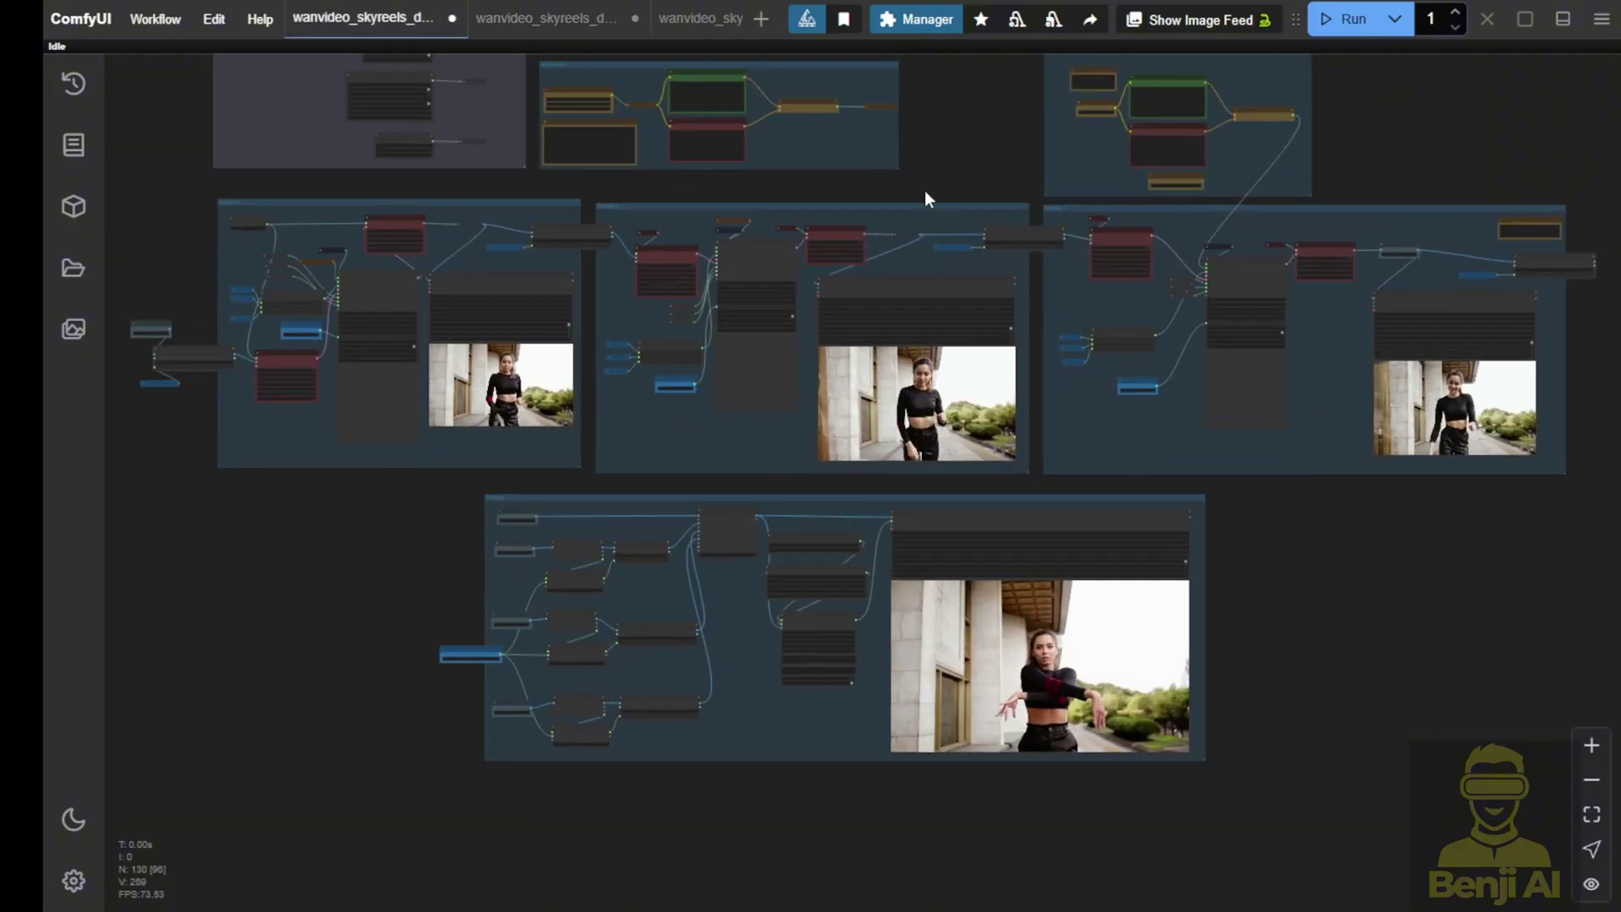
{"action": "left_click_drag", "start_coordinate": [925, 198], "coordinate": [896, 390]}
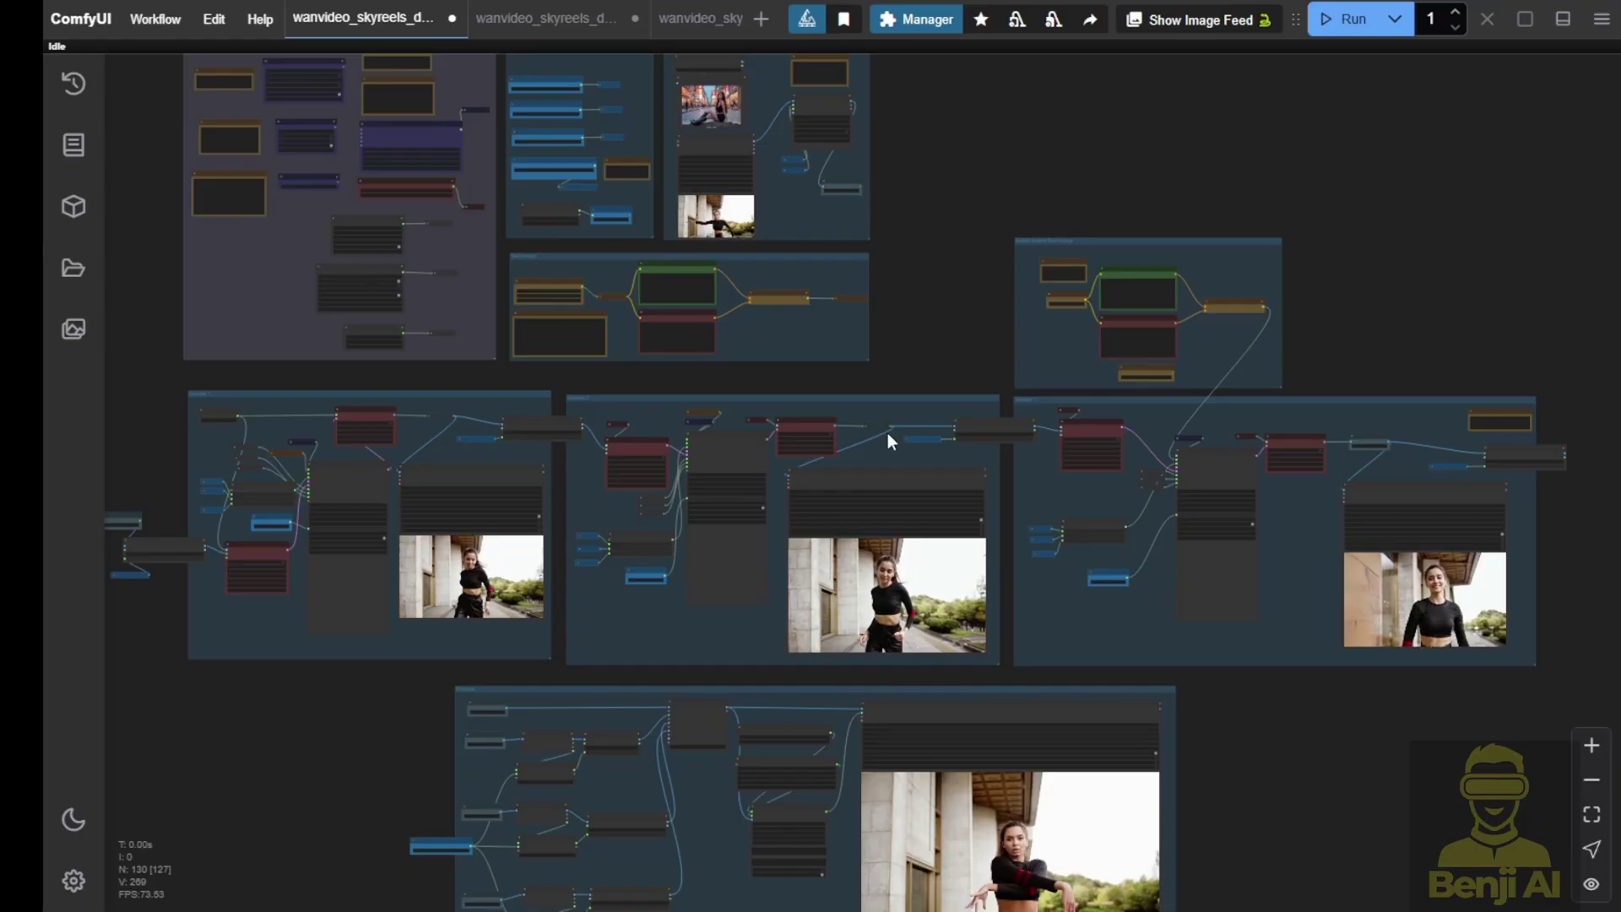
Inspect the Load Video (Path) and Load Image From Path nodes, then view the output preview
{"action": "scroll", "coordinate": [696, 107], "scroll_direction": "up", "scroll_amount": 15}
{"action": "left_click", "coordinate": [718, 141]}
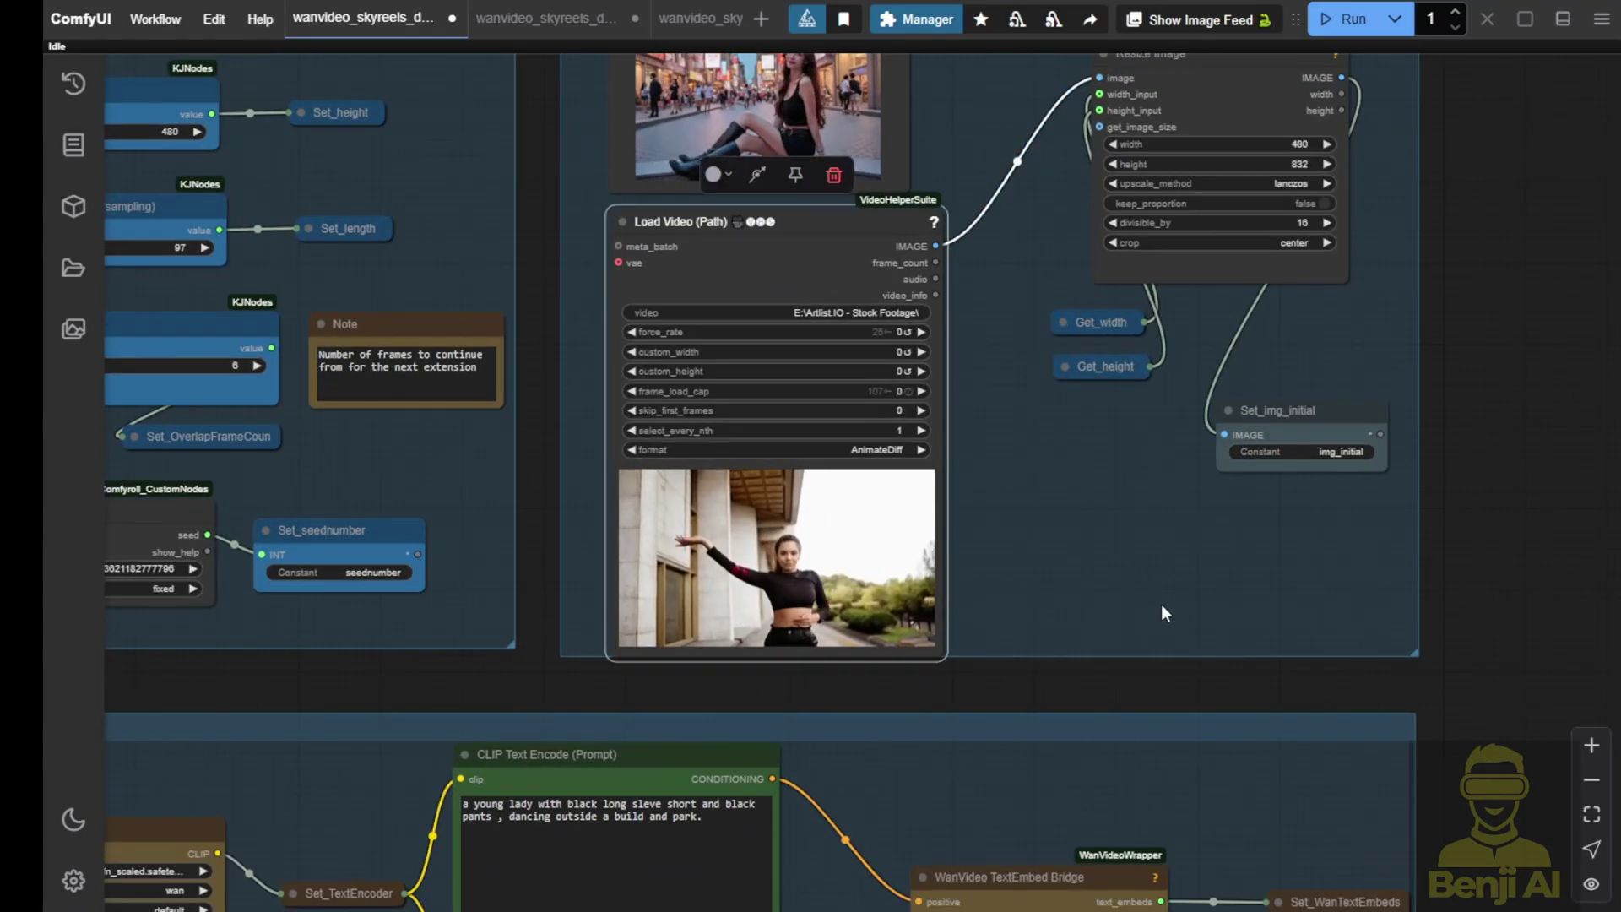
{"action": "left_click_drag", "start_coordinate": [997, 118], "coordinate": [969, 382]}
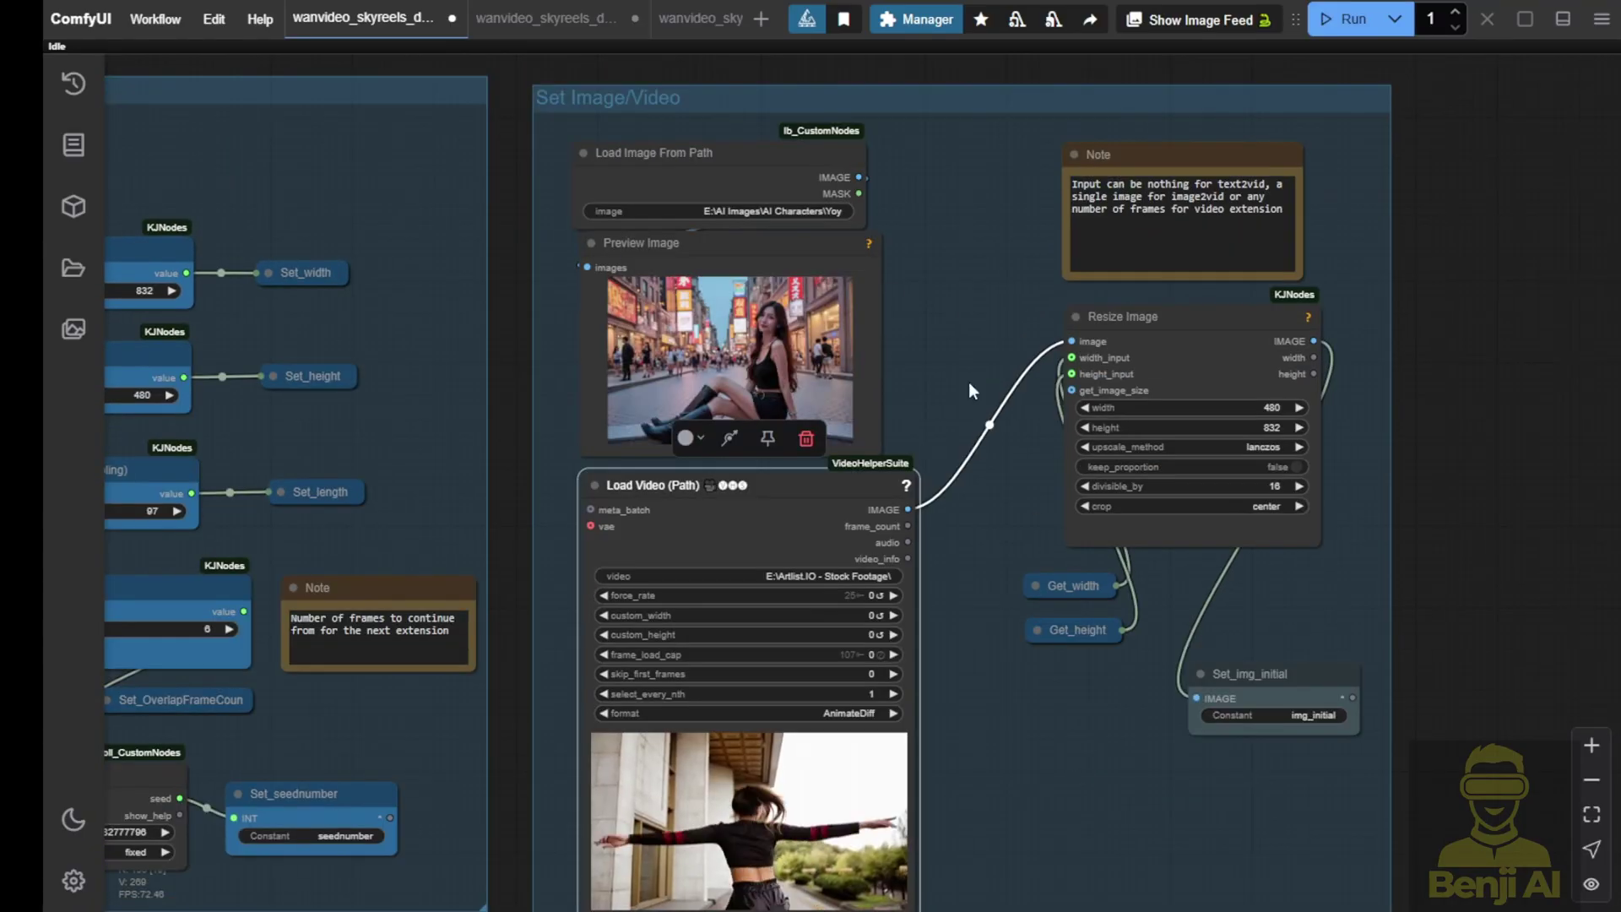
{"action": "left_click", "coordinate": [775, 173]}
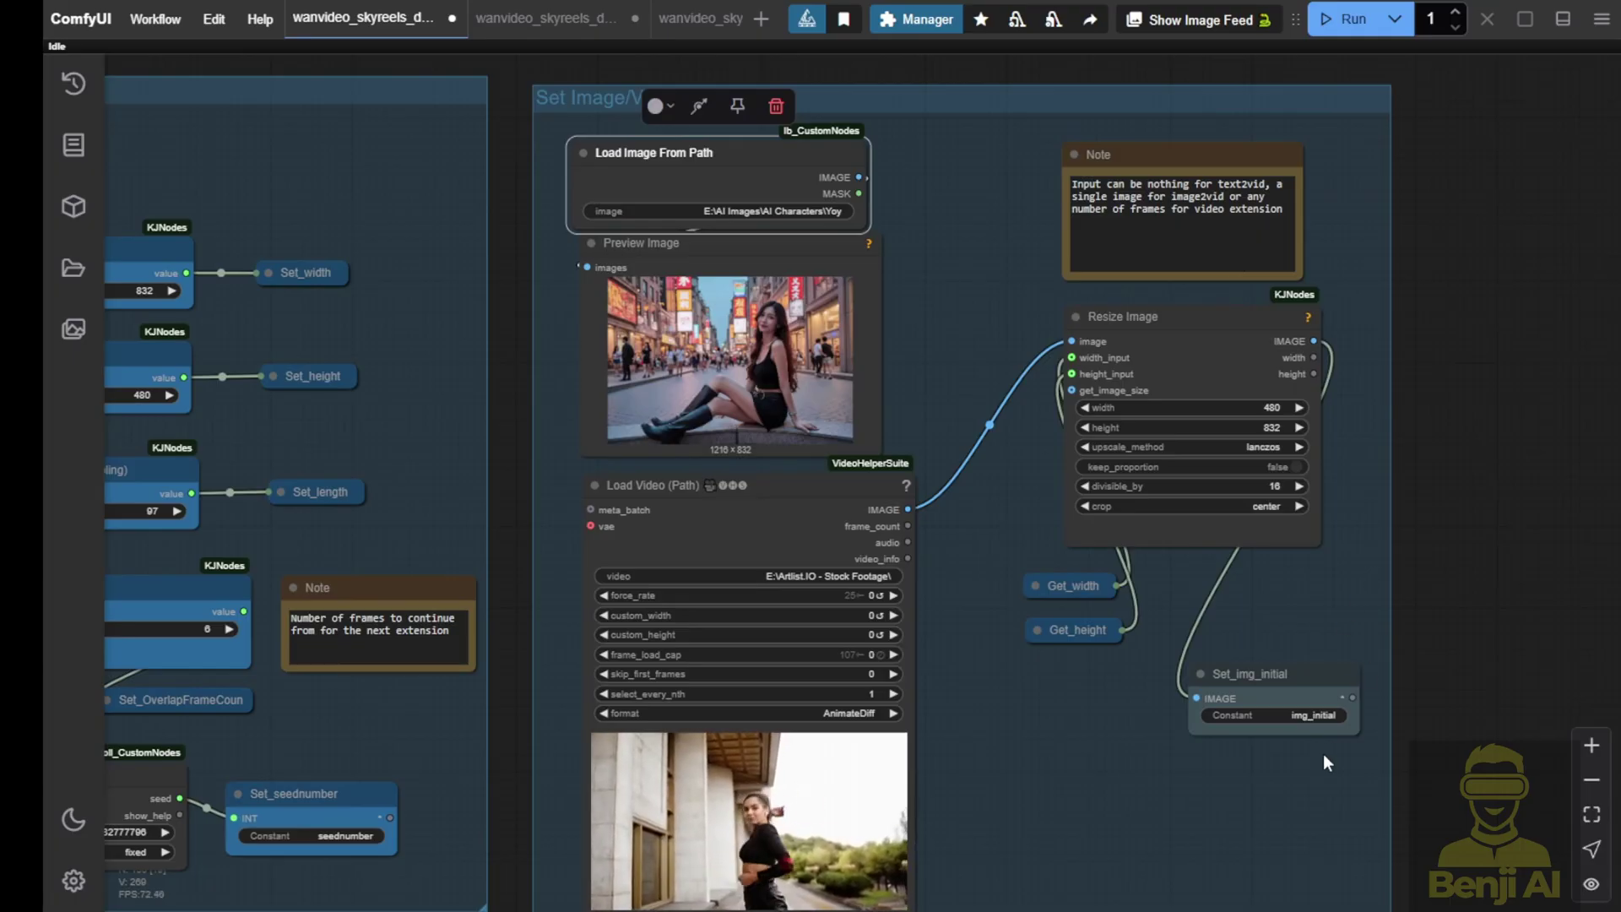
{"action": "scroll", "coordinate": [1479, 757], "scroll_direction": "down", "scroll_amount": 3}
{"action": "left_click_drag", "start_coordinate": [1479, 757], "coordinate": [1335, 466]}
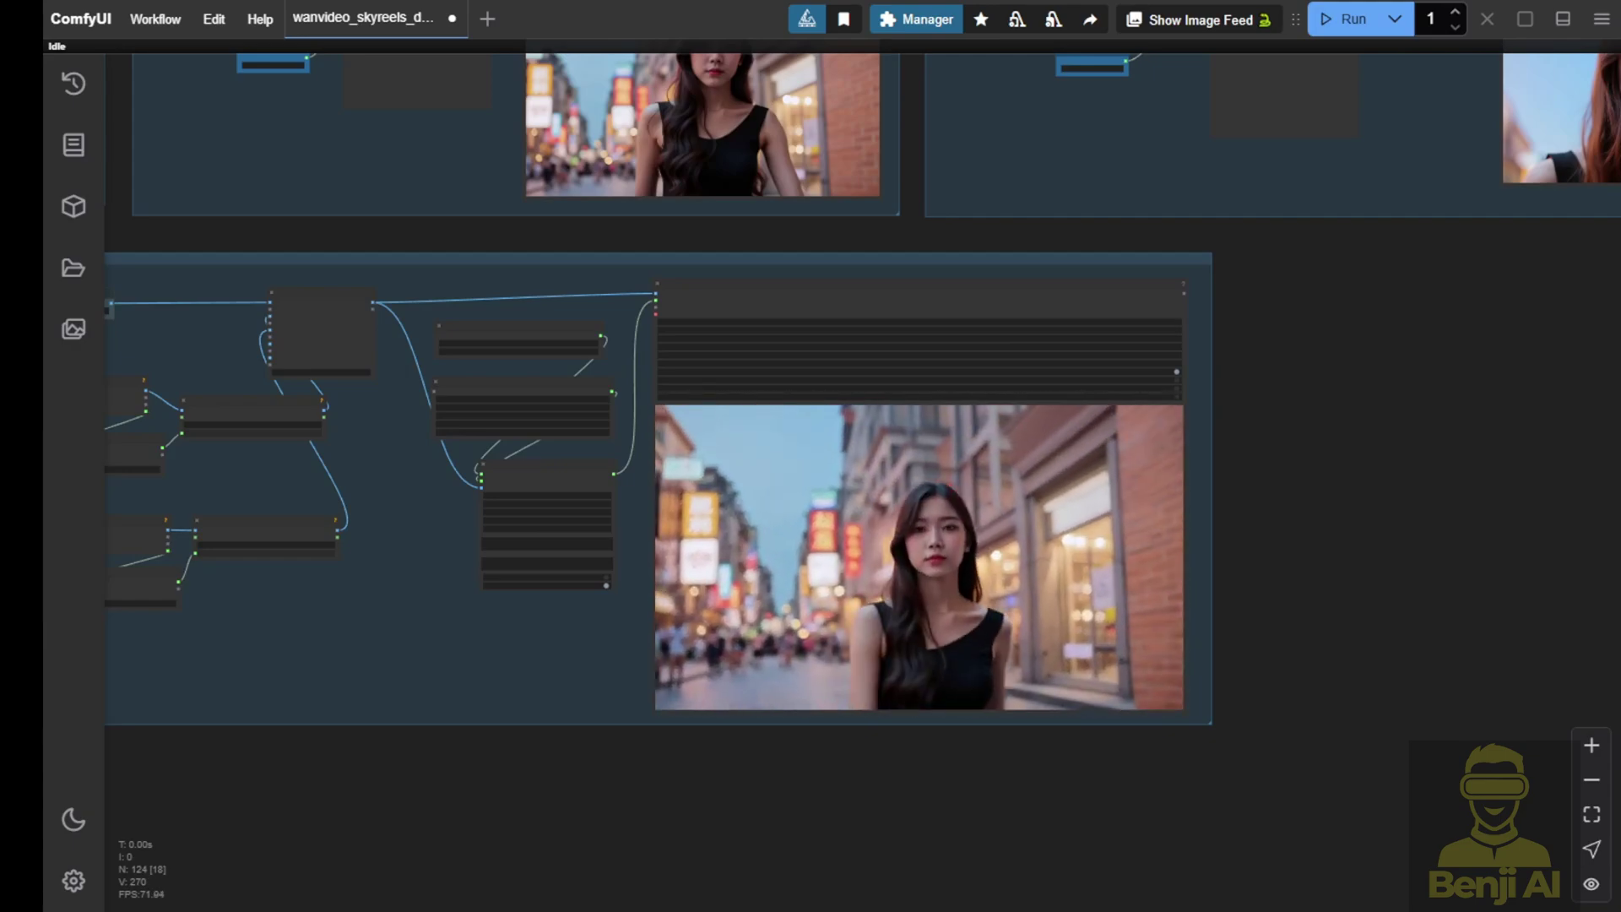
Zoom in on the WanVideo Model Loader and change attention_mode from sageattn to sdpa
{"action": "scroll", "coordinate": [467, 518], "scroll_direction": "down", "scroll_amount": 5}
{"action": "scroll", "coordinate": [468, 517], "scroll_direction": "up", "scroll_amount": 8}
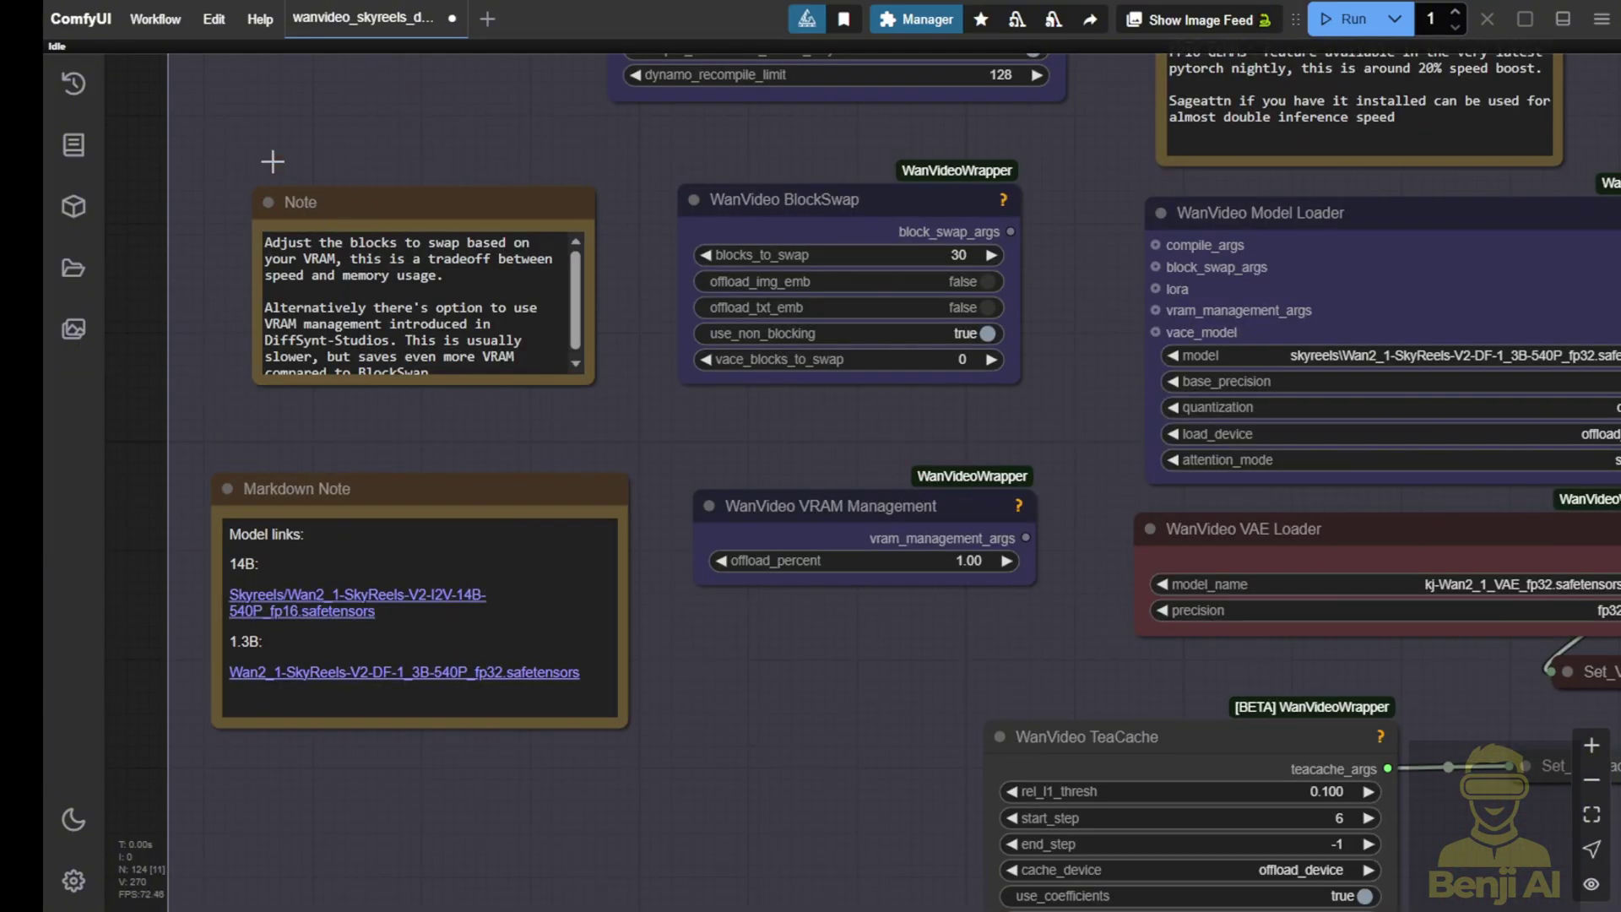
{"action": "scroll", "coordinate": [625, 312], "scroll_direction": "down", "scroll_amount": 7}
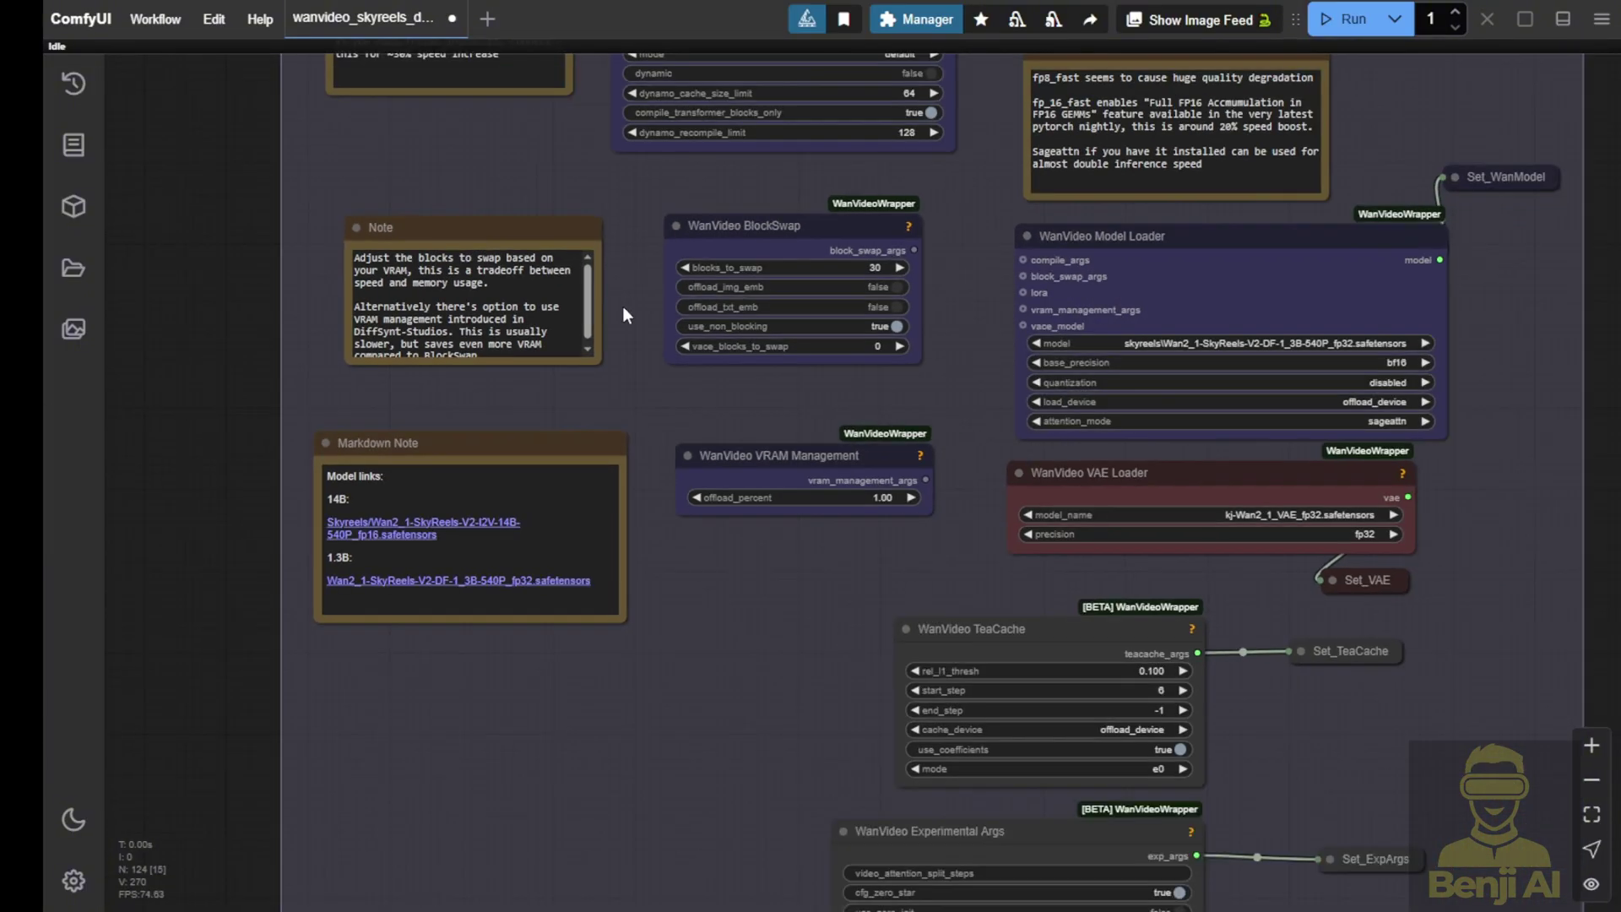
{"action": "left_click_drag", "start_coordinate": [631, 357], "coordinate": [886, 407]}
{"action": "scroll", "coordinate": [427, 309], "scroll_direction": "down", "scroll_amount": 2}
{"action": "scroll", "coordinate": [427, 307], "scroll_direction": "up", "scroll_amount": 4}
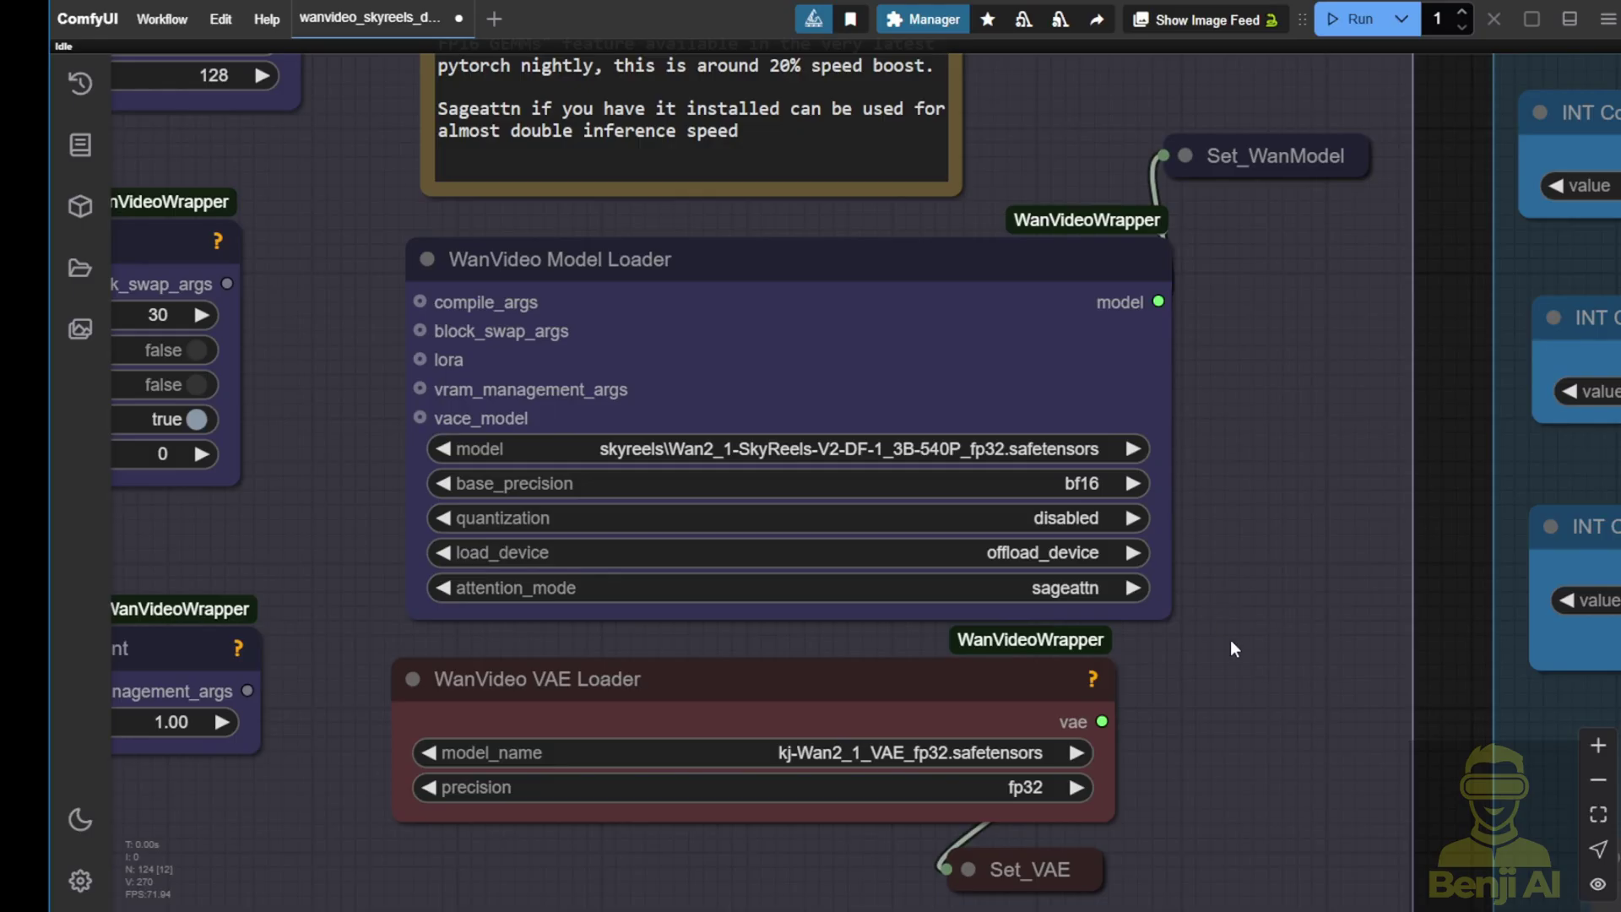
{"action": "left_click_drag", "start_coordinate": [1231, 647], "coordinate": [1452, 525]}
{"action": "scroll", "coordinate": [1219, 580], "scroll_direction": "up", "scroll_amount": 5}
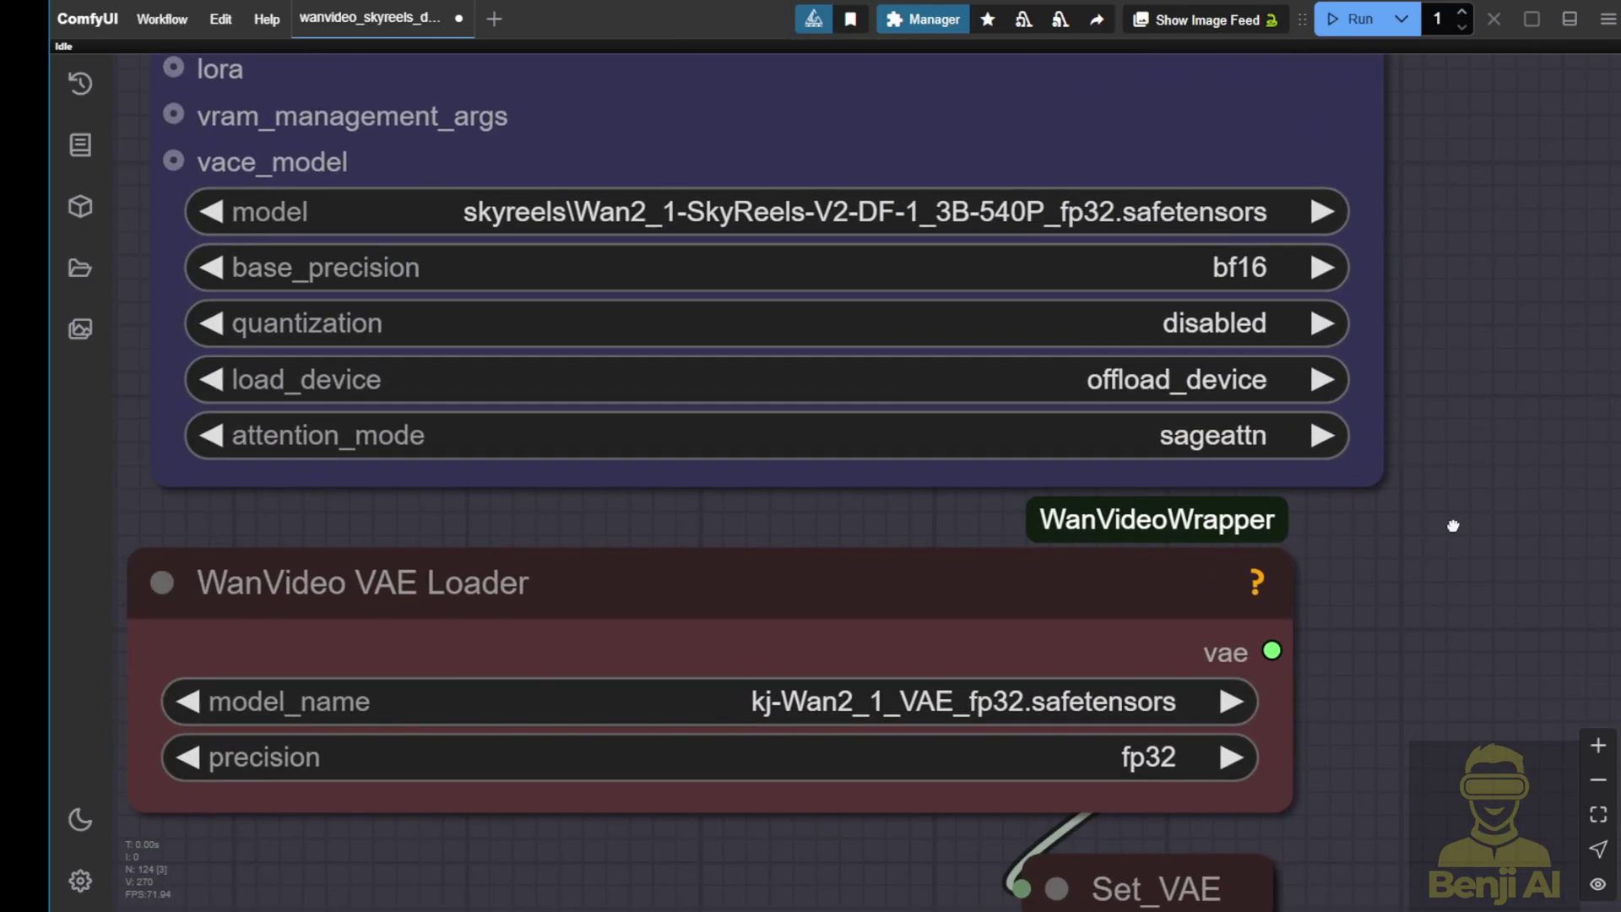
{"action": "left_click", "coordinate": [1217, 445]}
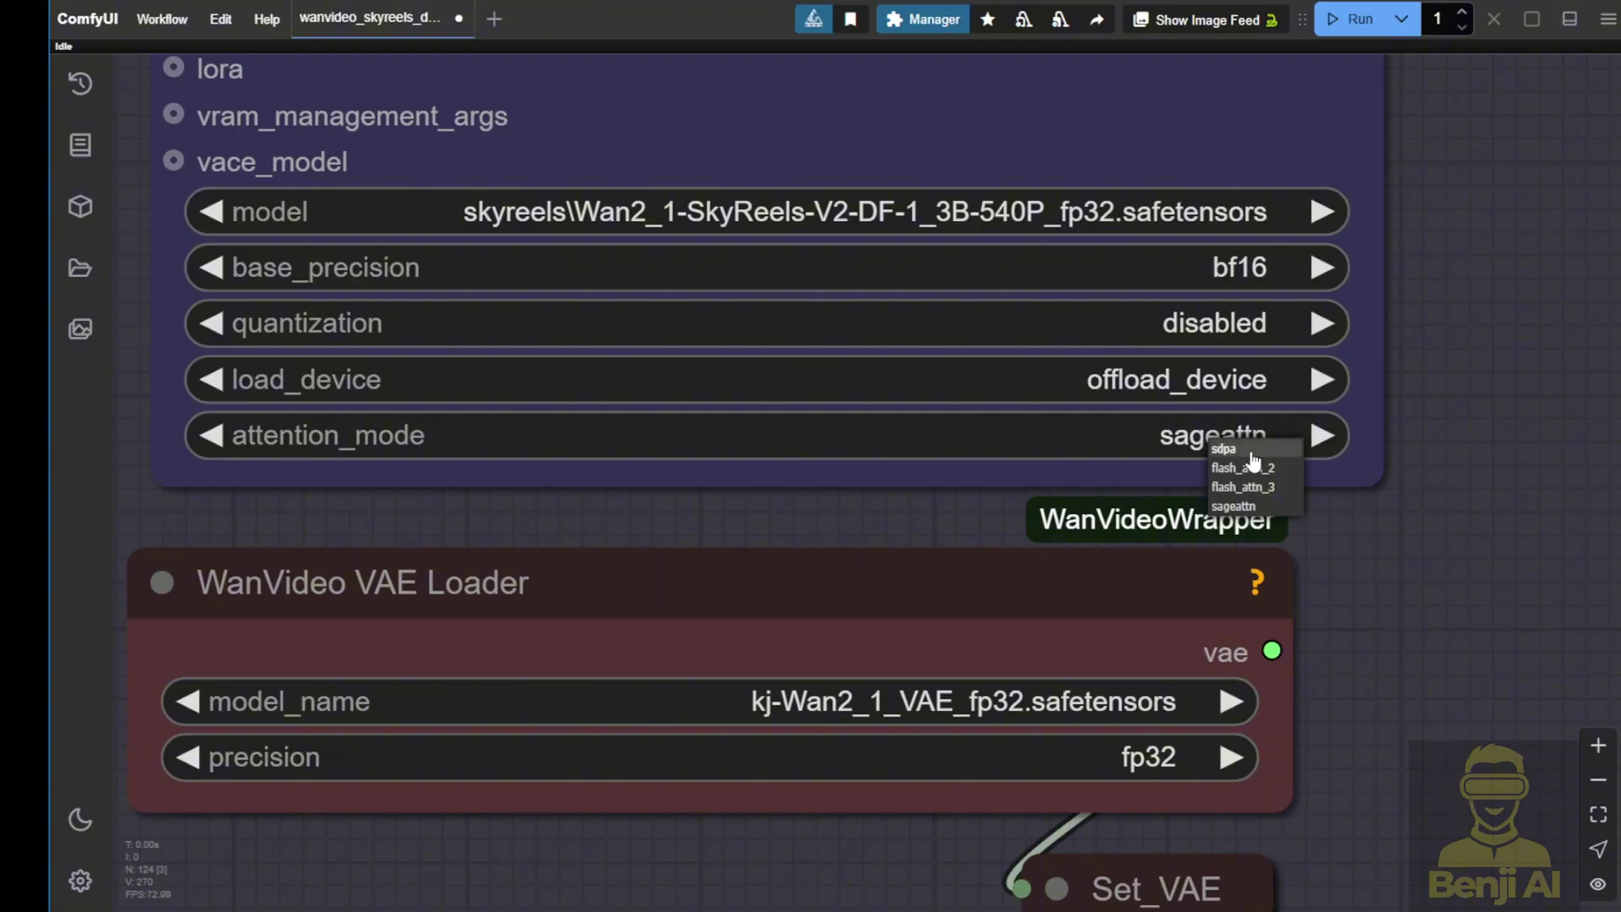
{"action": "left_click", "coordinate": [1250, 450]}
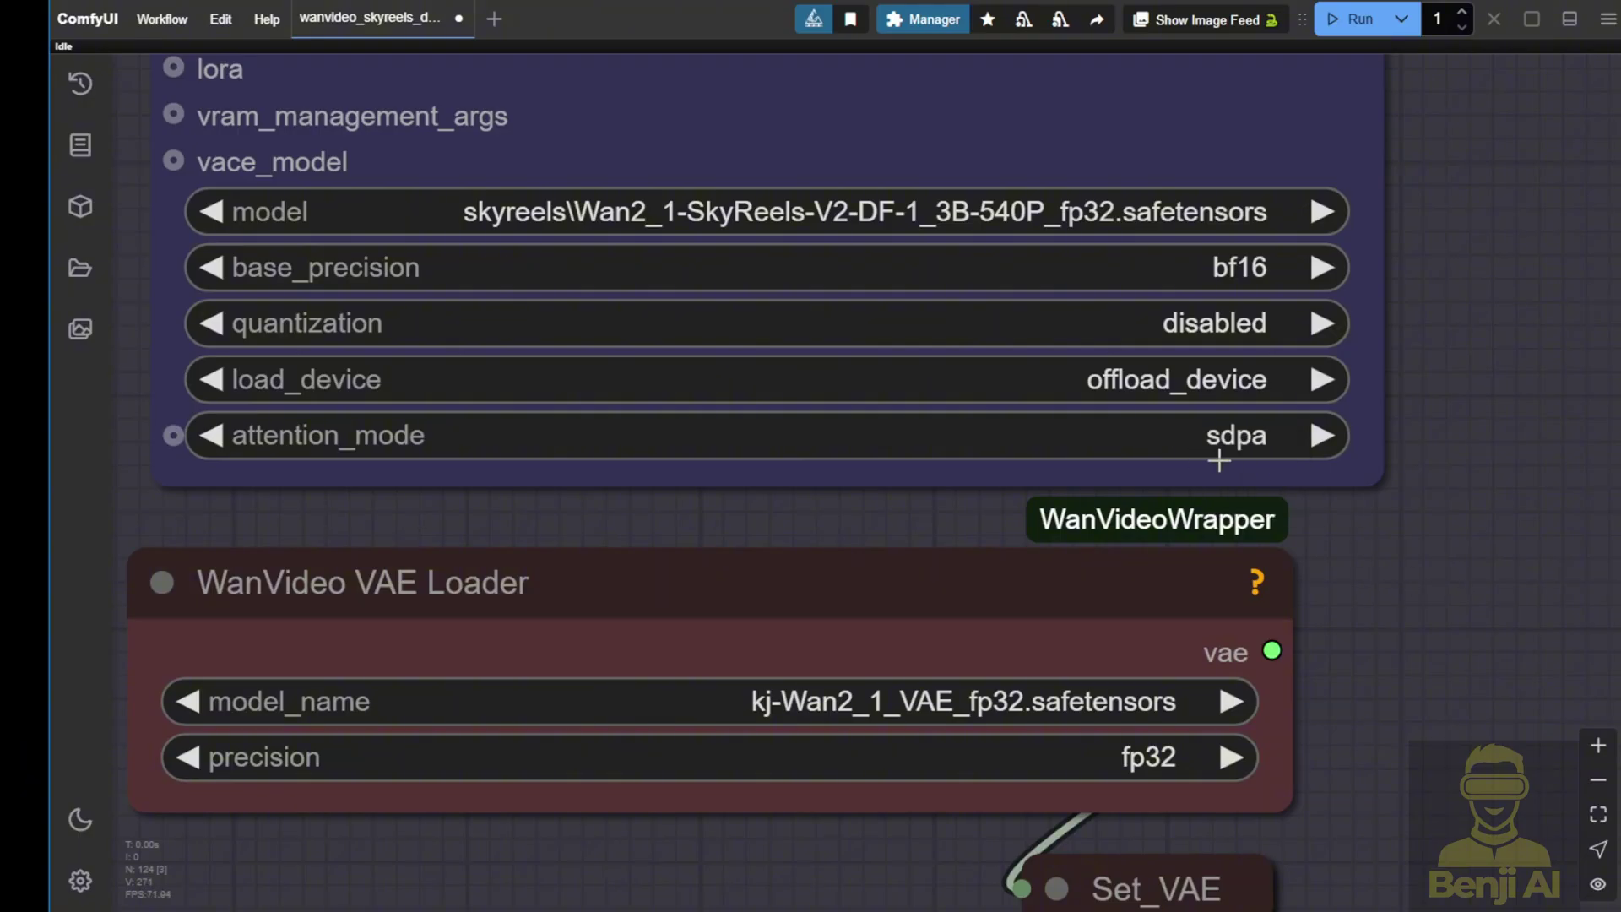
{"action": "scroll", "coordinate": [1256, 460], "scroll_direction": "down", "scroll_amount": 10}
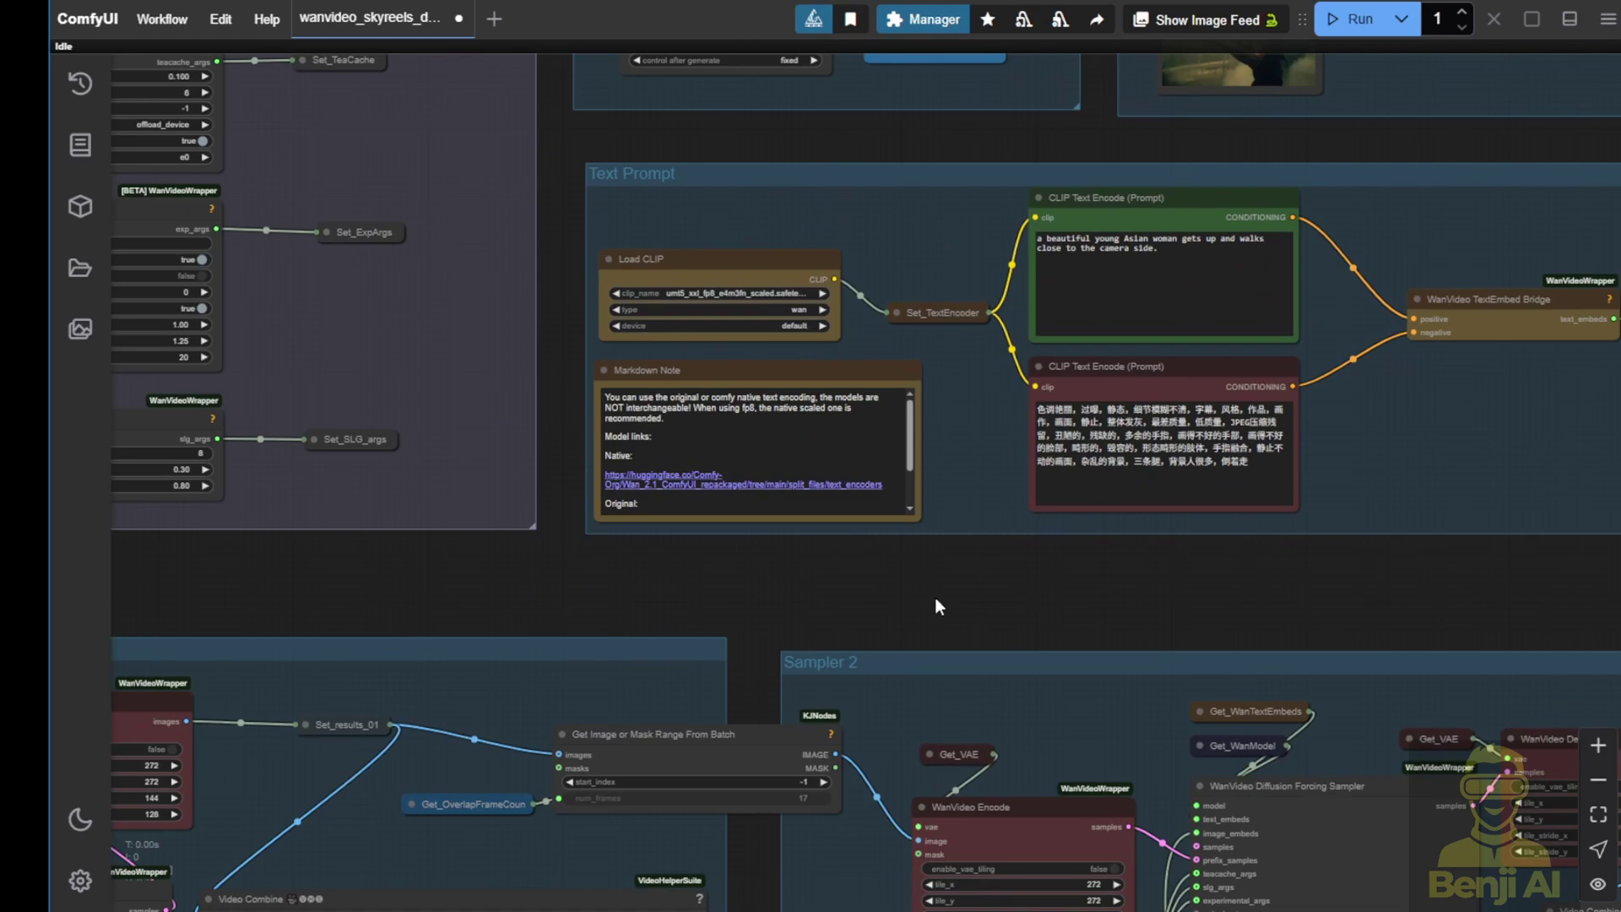
Find the Sampler 1 Video Combine node and pause its looping preview via the context menu
{"action": "left_click_drag", "start_coordinate": [963, 597], "coordinate": [655, 637]}
{"action": "scroll", "coordinate": [951, 271], "scroll_direction": "up", "scroll_amount": 3}
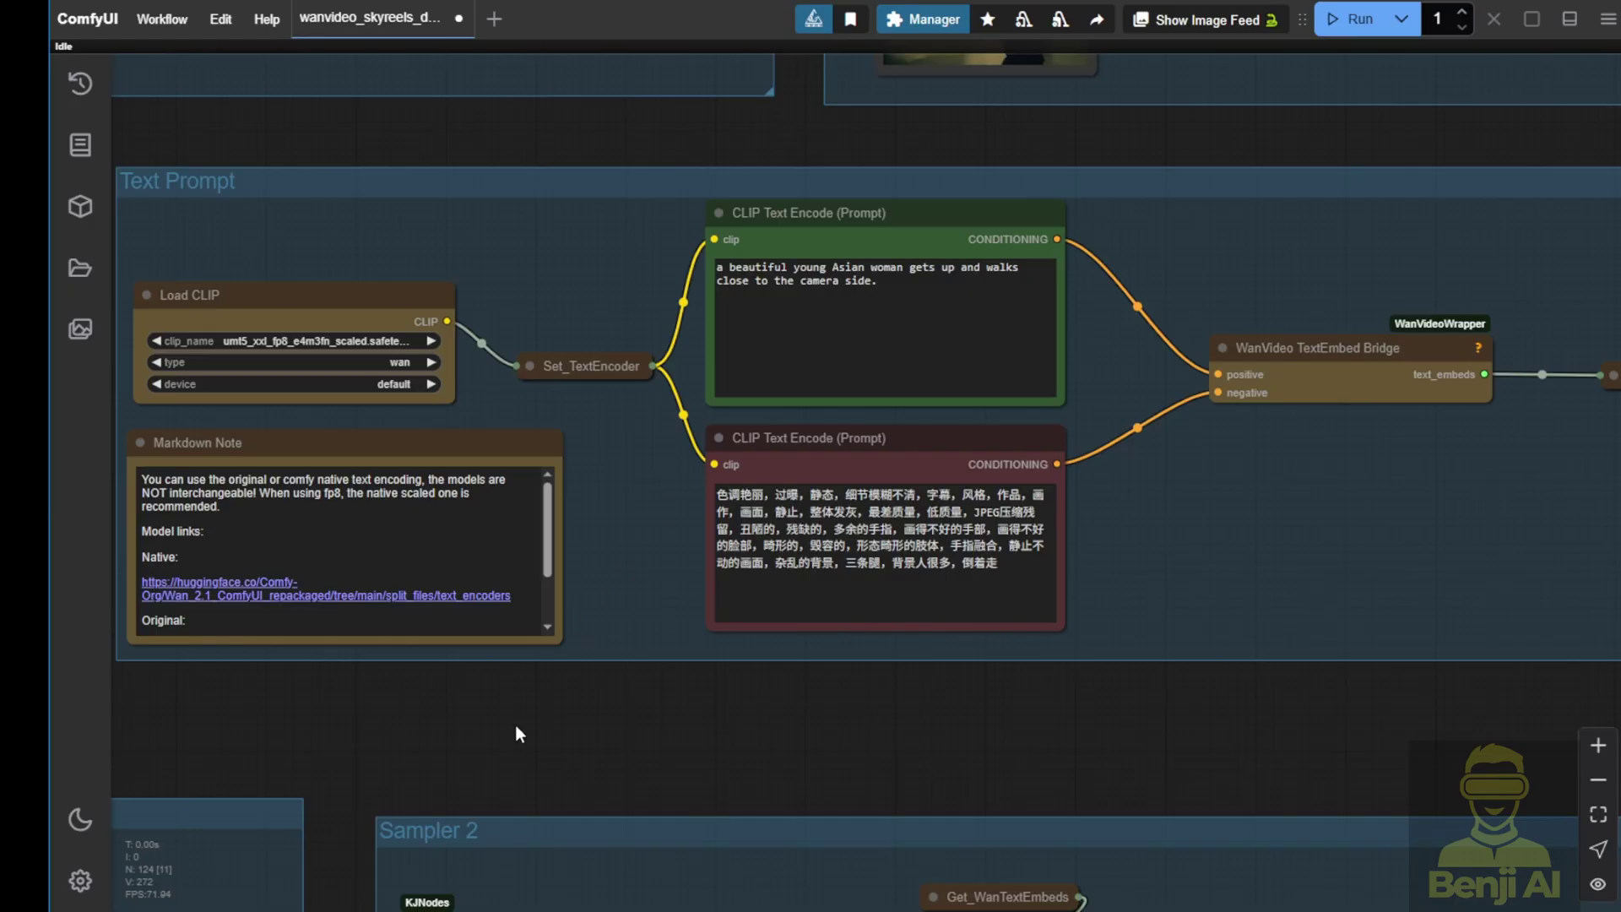
{"action": "scroll", "coordinate": [518, 733], "scroll_direction": "down", "scroll_amount": 8}
{"action": "scroll", "coordinate": [1144, 282], "scroll_direction": "up", "scroll_amount": 9}
{"action": "left_click_drag", "start_coordinate": [1143, 282], "coordinate": [1047, 78]}
{"action": "scroll", "coordinate": [739, 488], "scroll_direction": "up", "scroll_amount": 3}
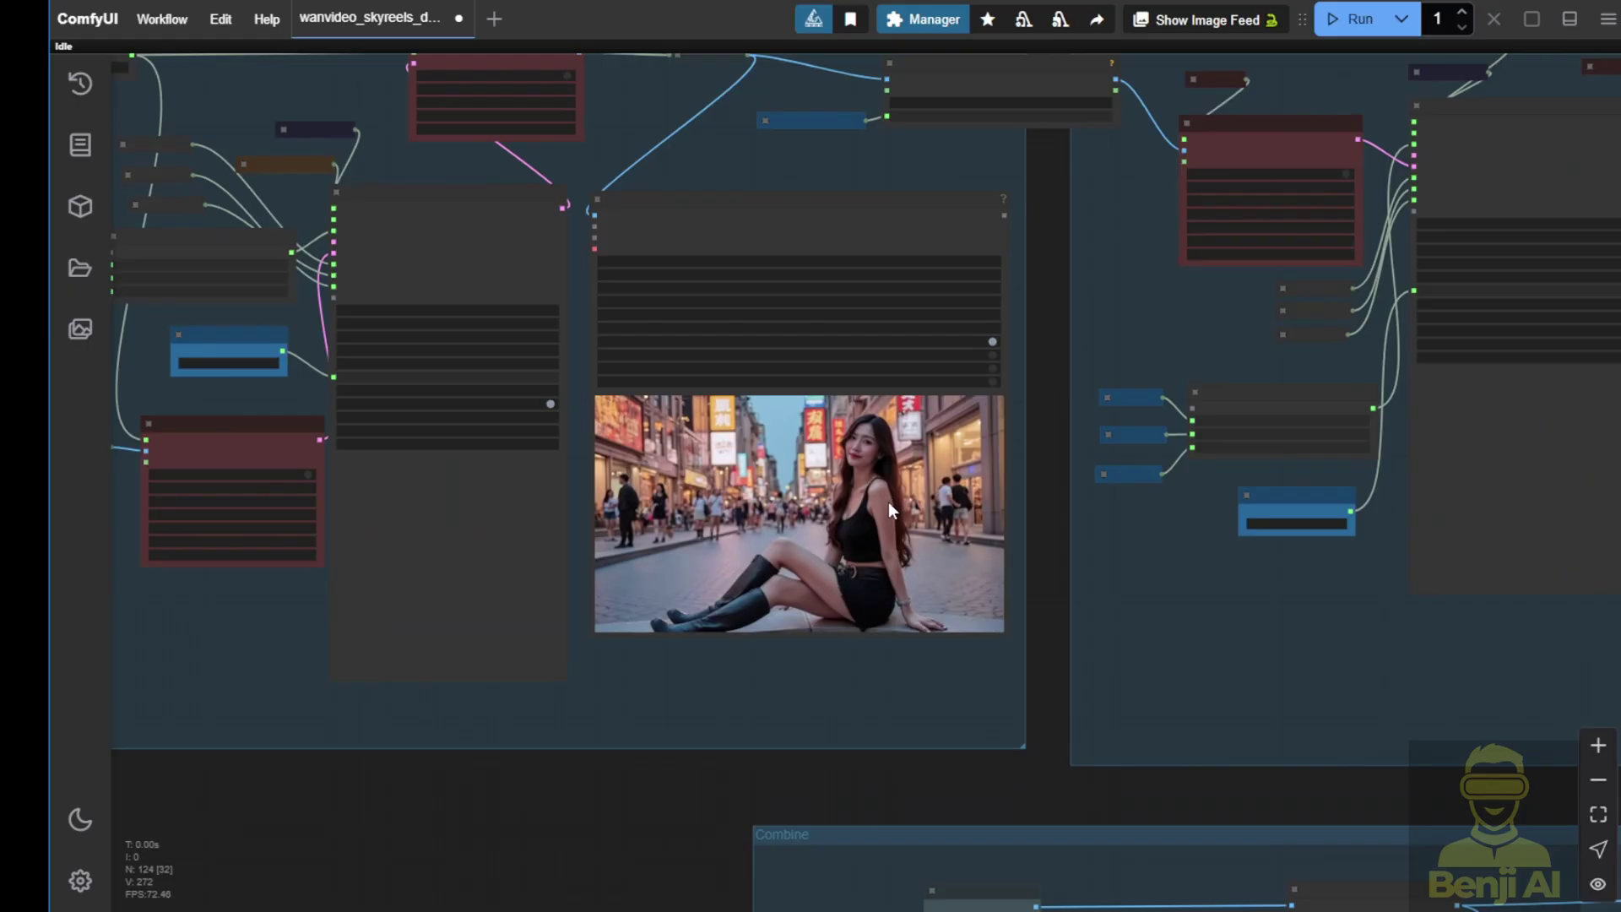
{"action": "scroll", "coordinate": [992, 487], "scroll_direction": "down", "scroll_amount": 4}
{"action": "right_click", "coordinate": [802, 260]}
{"action": "left_click", "coordinate": [860, 372]}
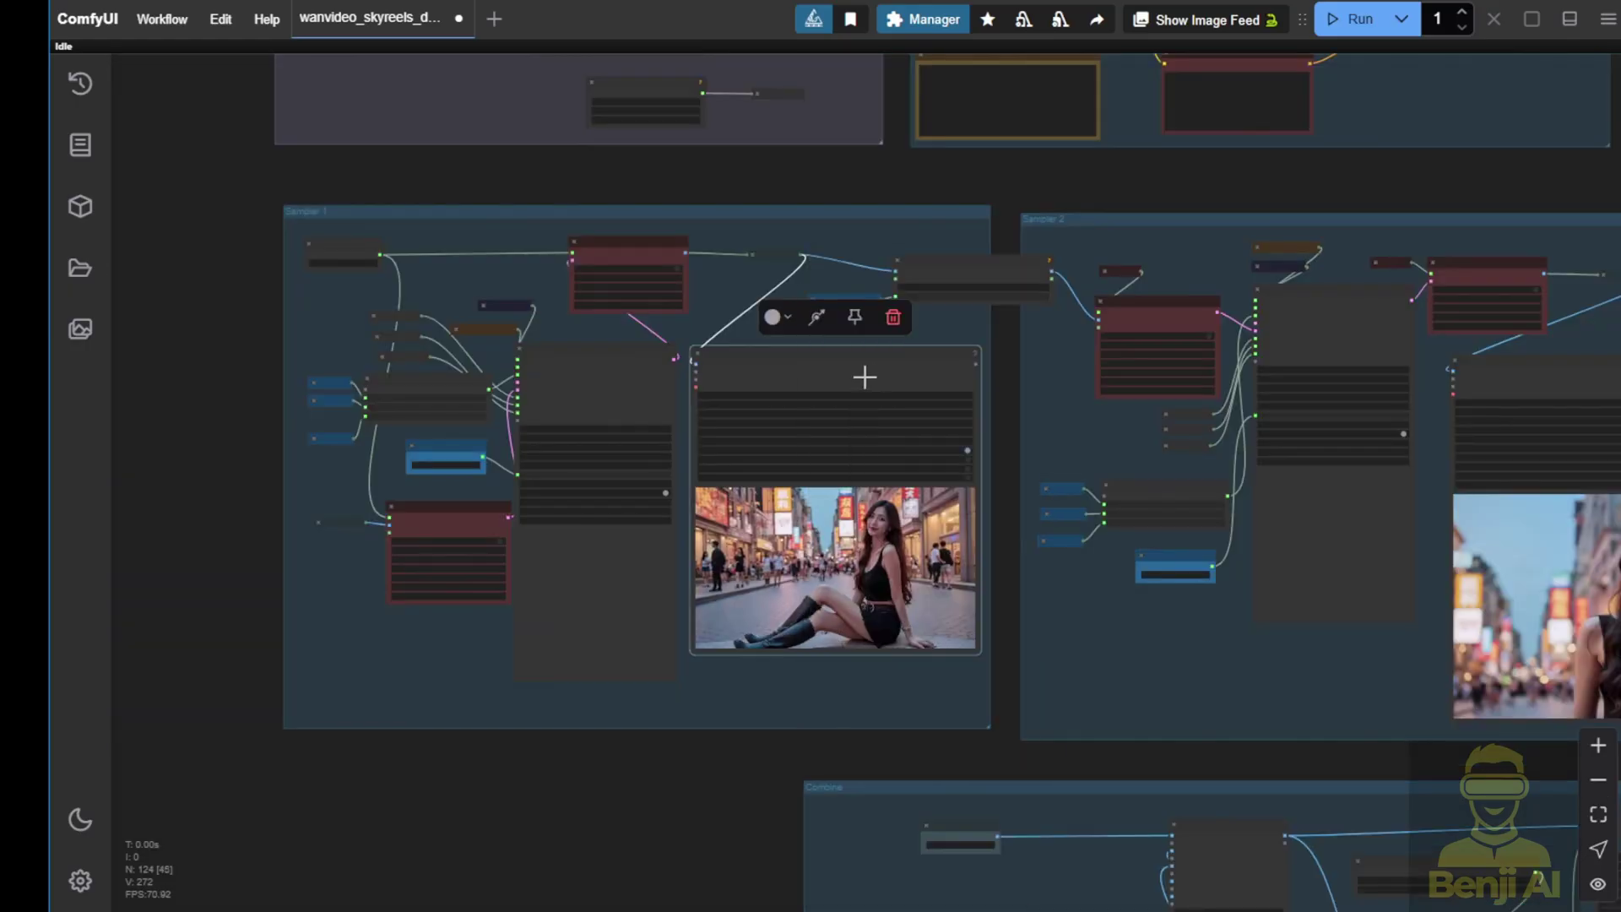
{"action": "scroll", "coordinate": [982, 540], "scroll_direction": "up", "scroll_amount": 4}
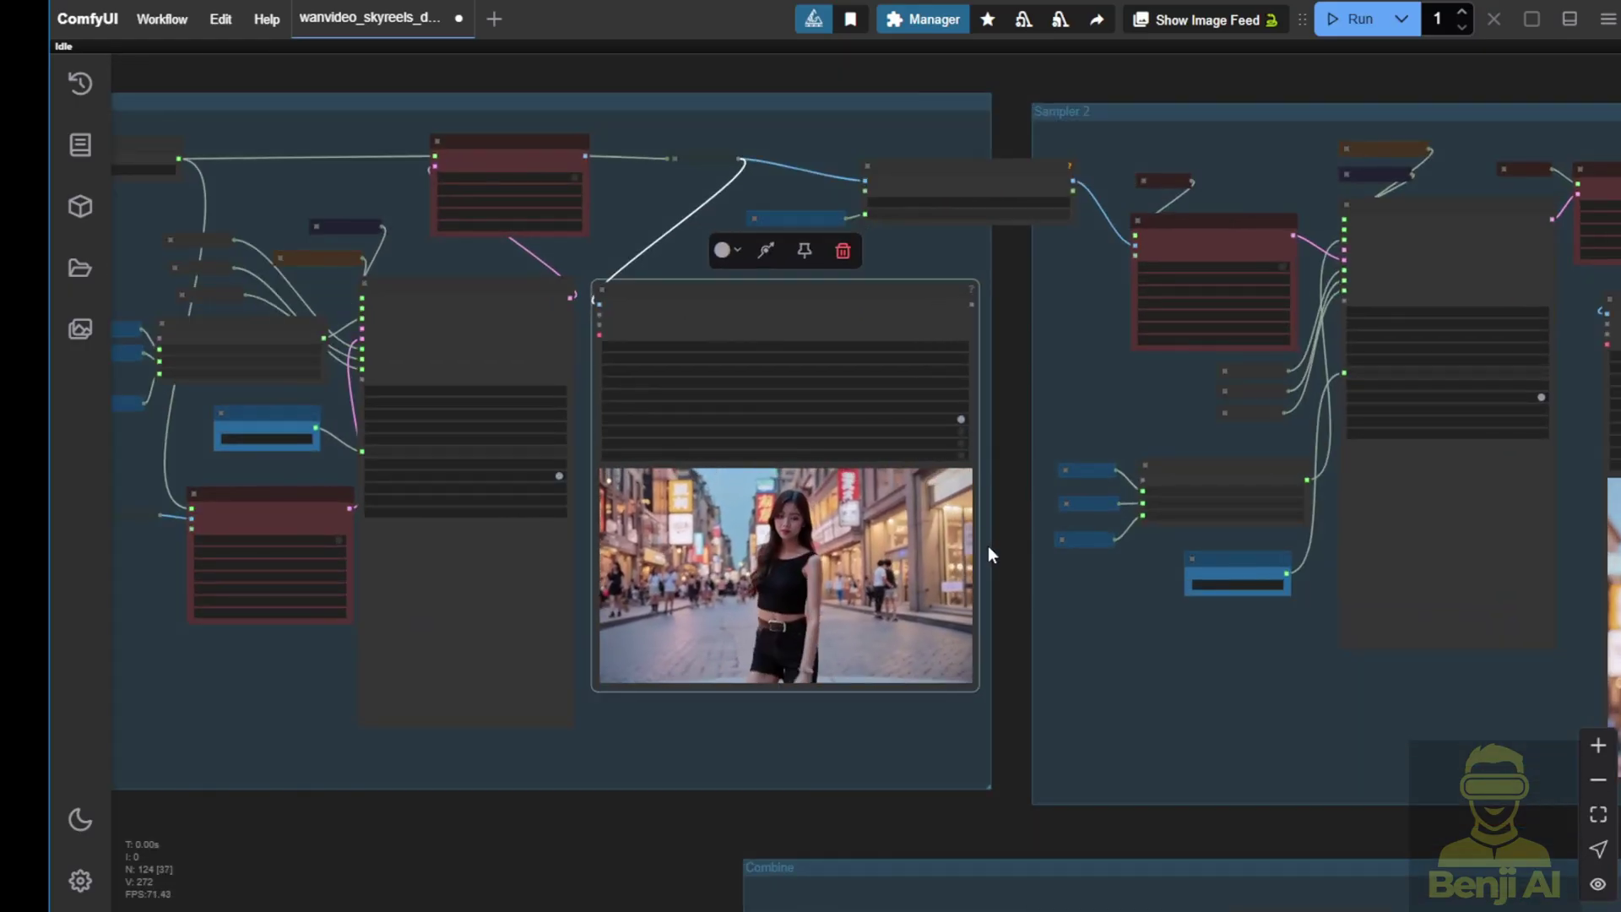
{"action": "right_click", "coordinate": [828, 312]}
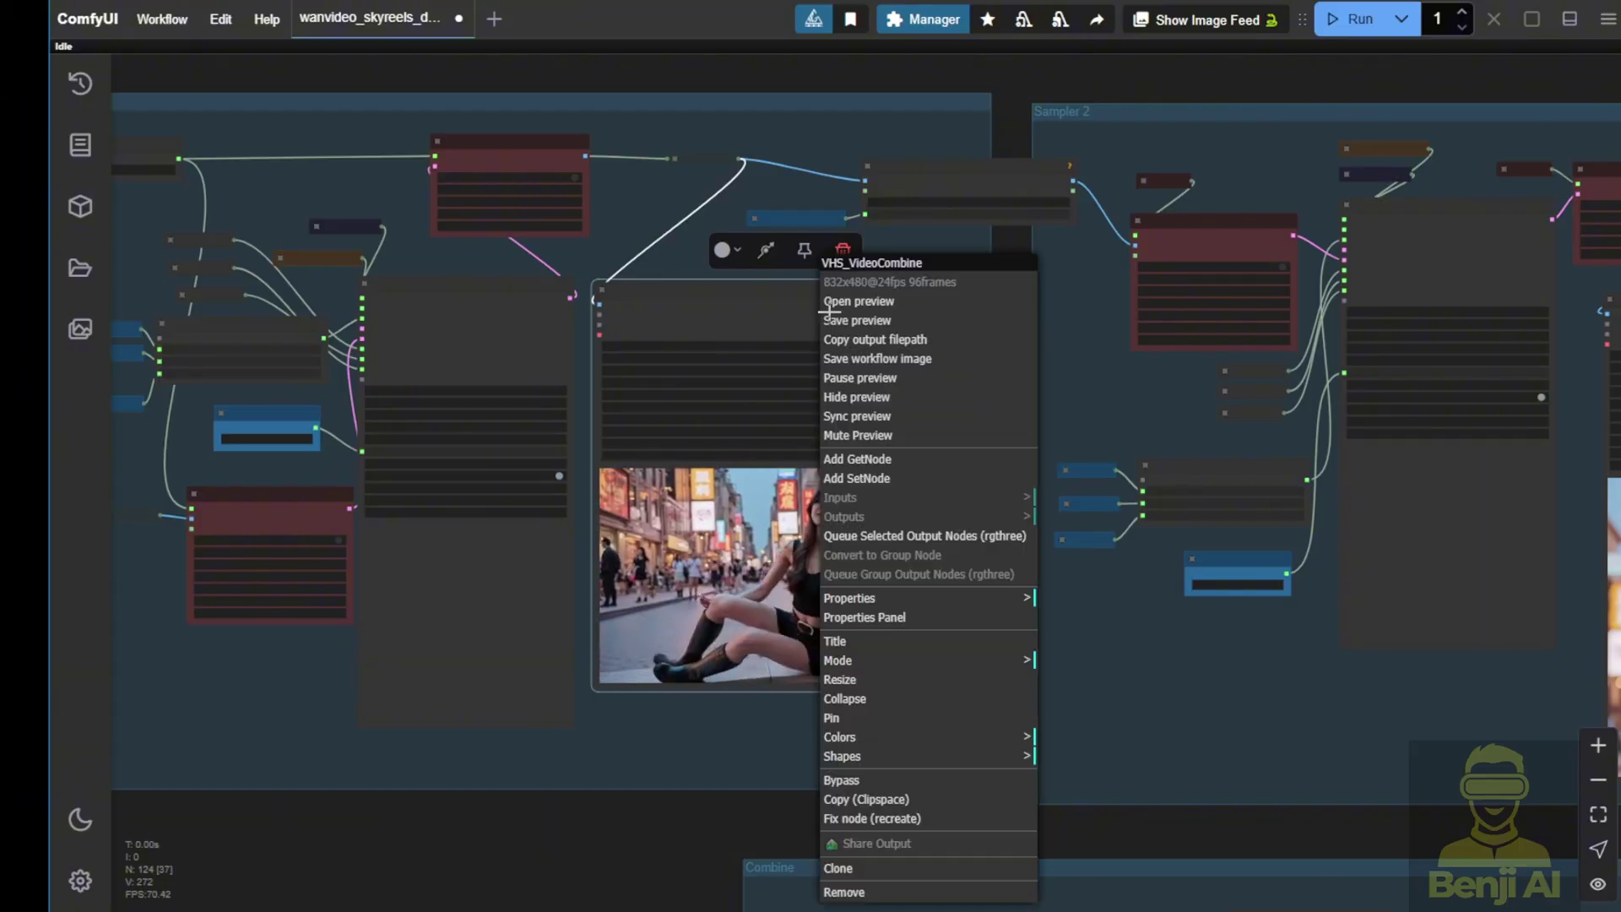
{"action": "left_click", "coordinate": [893, 382]}
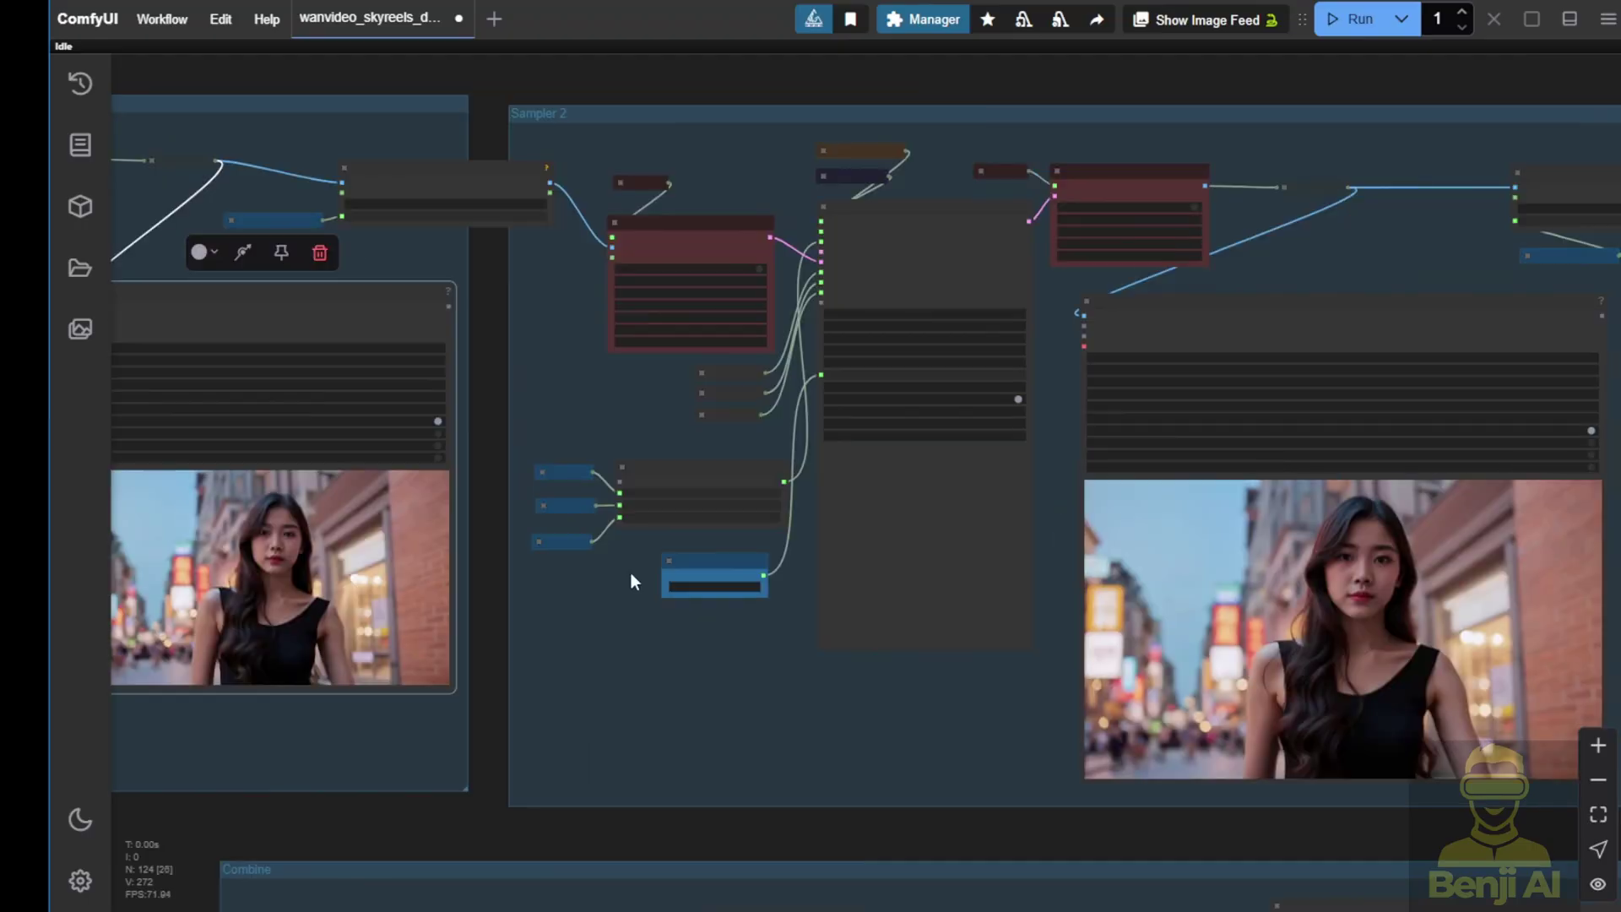
{"action": "scroll", "coordinate": [580, 386], "scroll_direction": "up", "scroll_amount": 4}
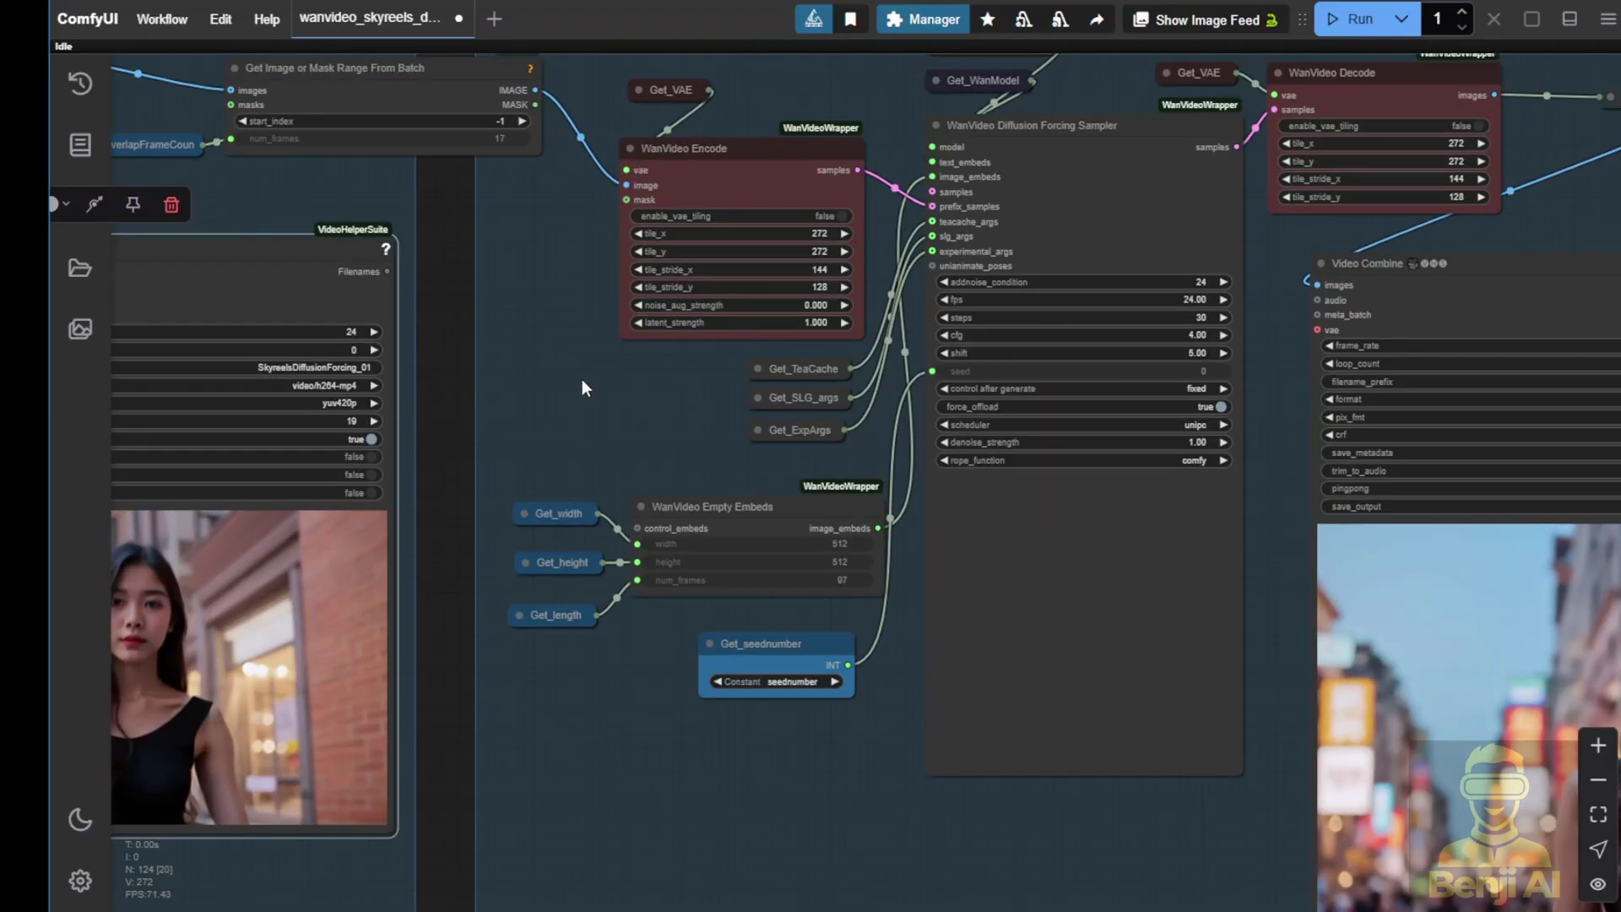
{"action": "left_click_drag", "start_coordinate": [579, 384], "coordinate": [405, 437]}
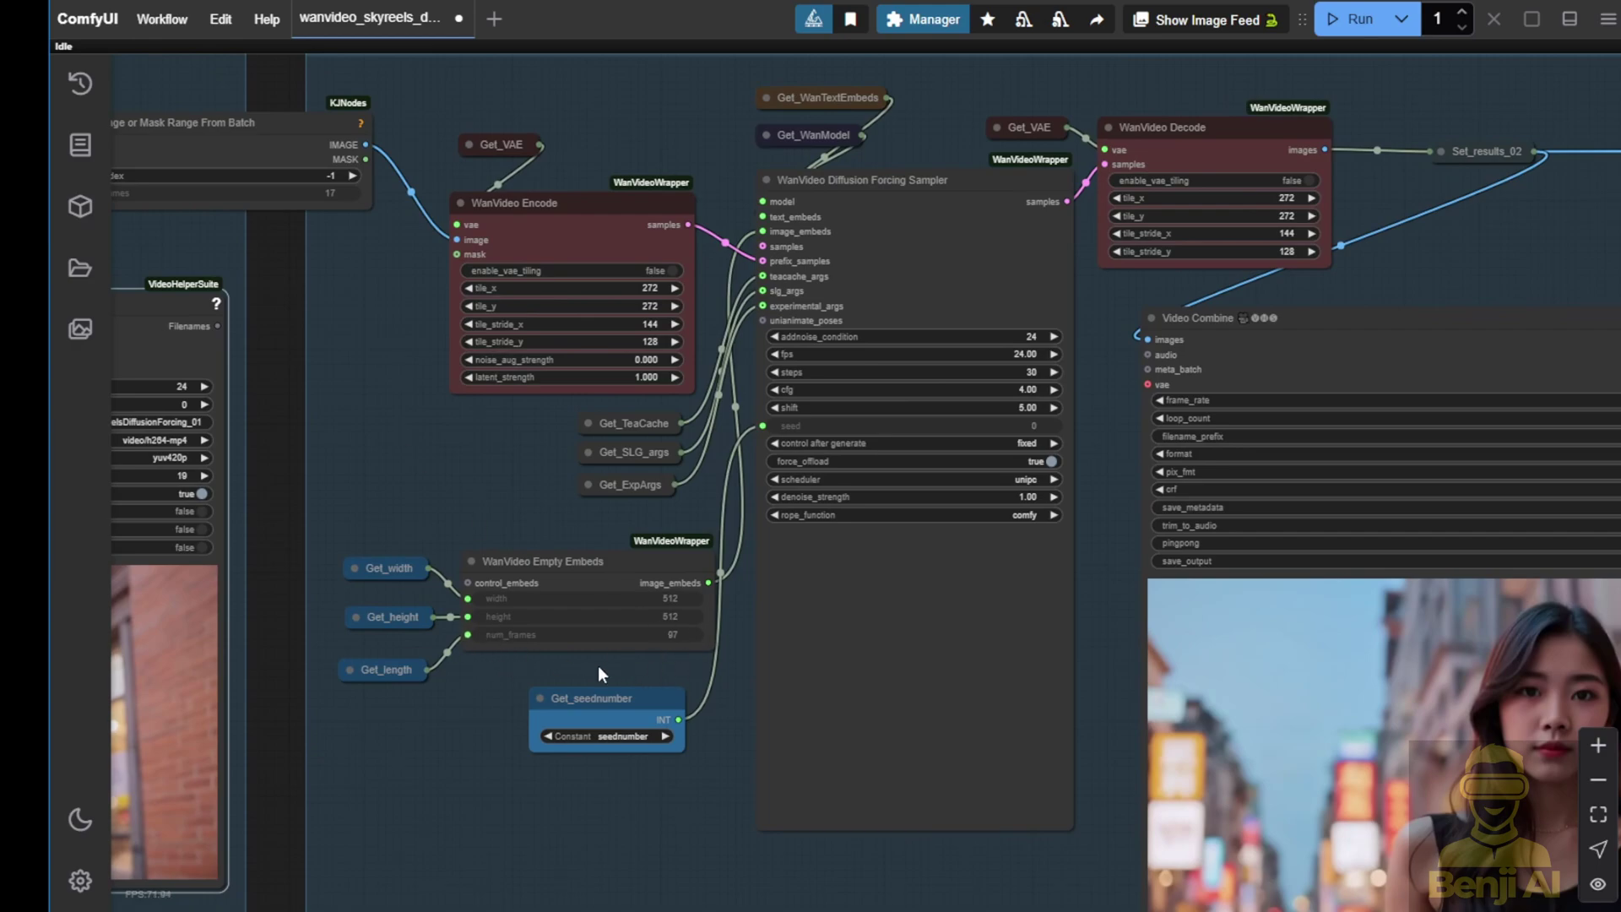
{"action": "scroll", "coordinate": [891, 736], "scroll_direction": "down", "scroll_amount": 1}
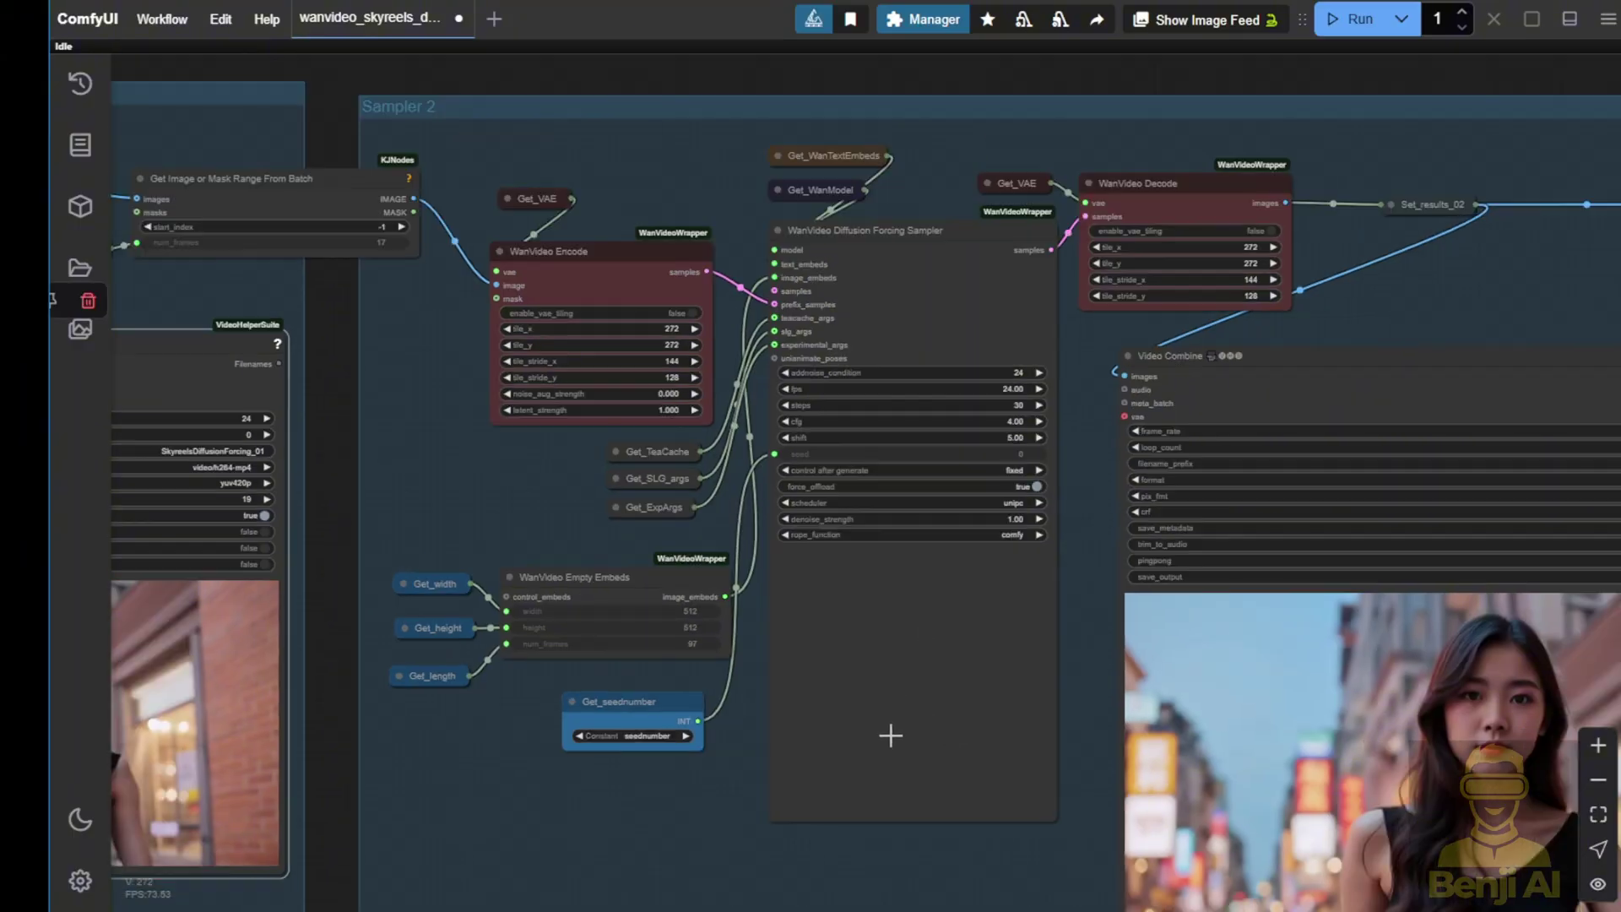
{"action": "scroll", "coordinate": [659, 527], "scroll_direction": "down", "scroll_amount": 2}
{"action": "left_click_drag", "start_coordinate": [659, 526], "coordinate": [421, 689]}
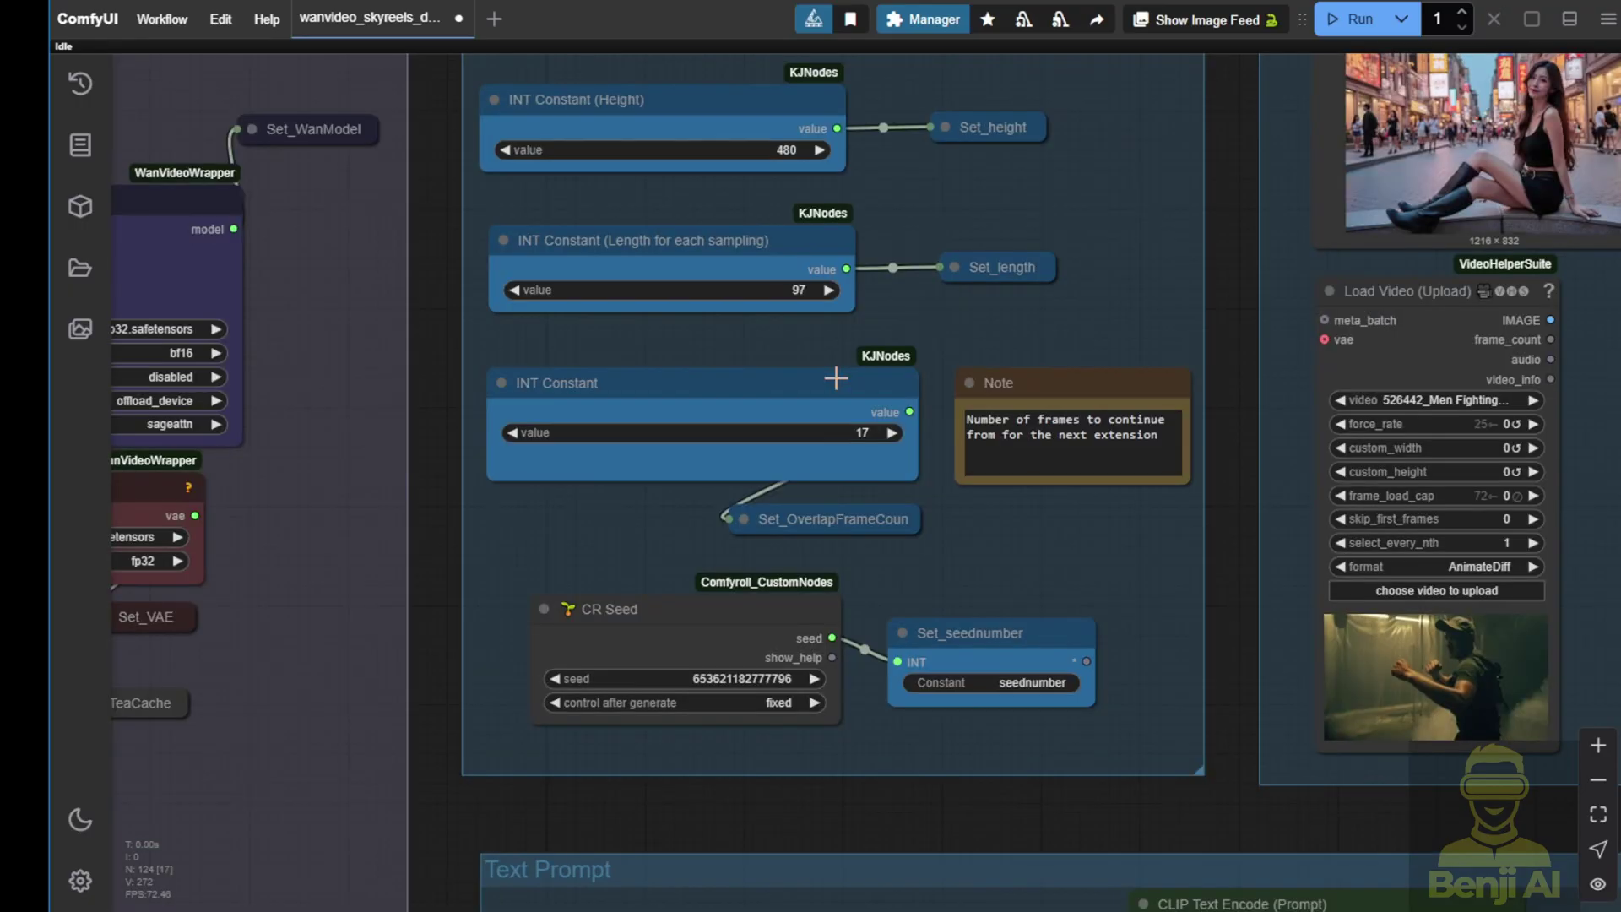
{"action": "scroll", "coordinate": [836, 376], "scroll_direction": "up", "scroll_amount": 1}
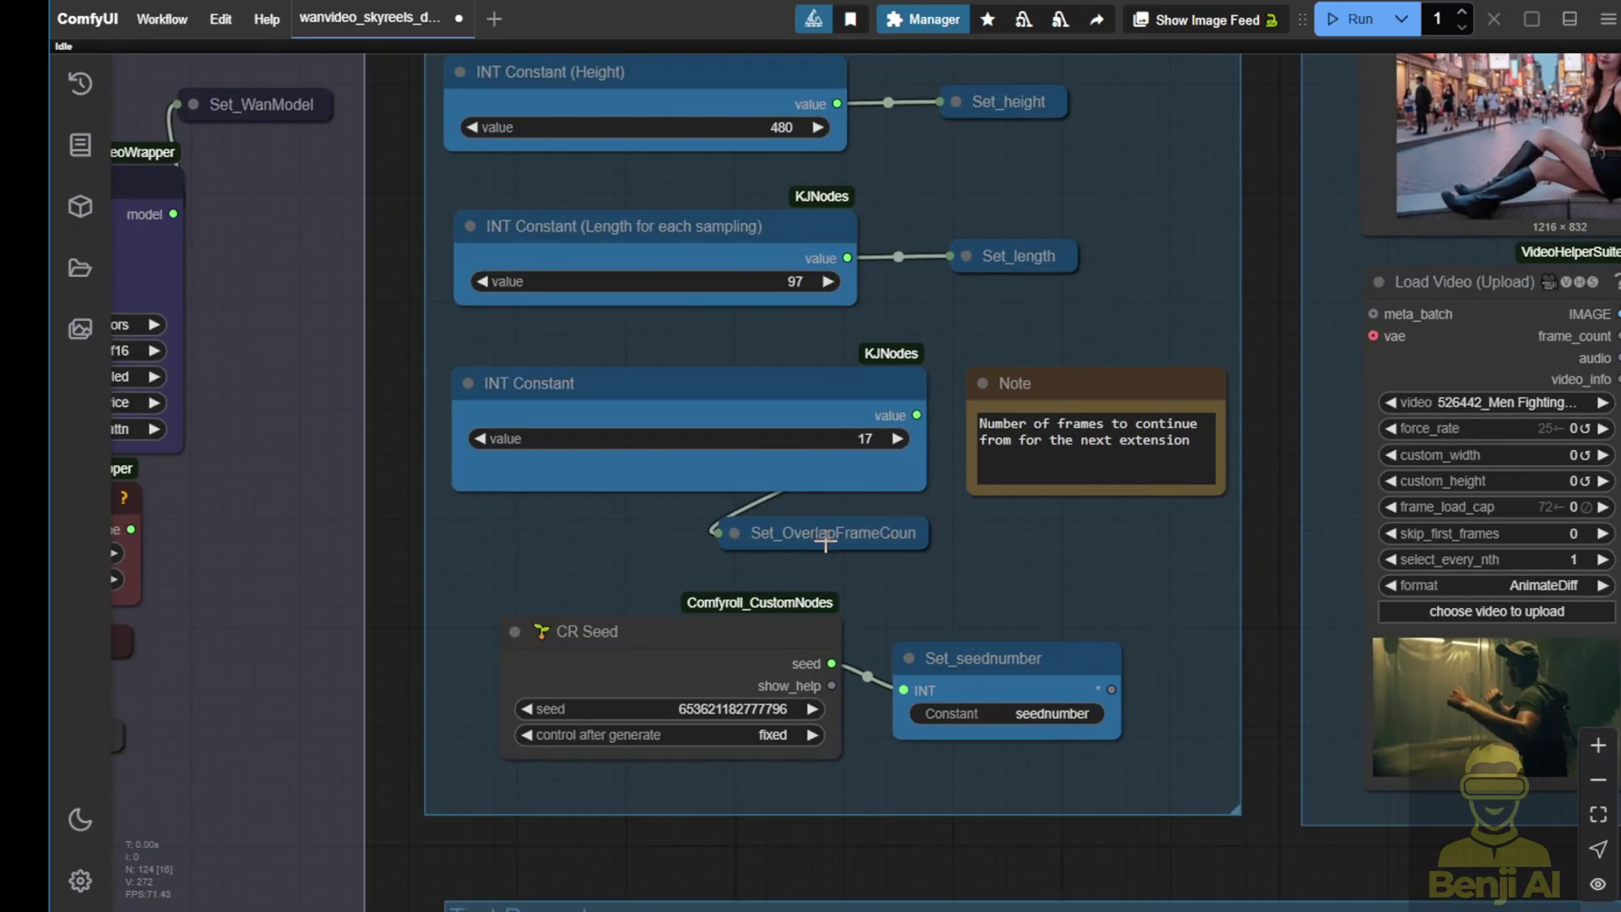
{"action": "scroll", "coordinate": [835, 541], "scroll_direction": "down", "scroll_amount": 6}
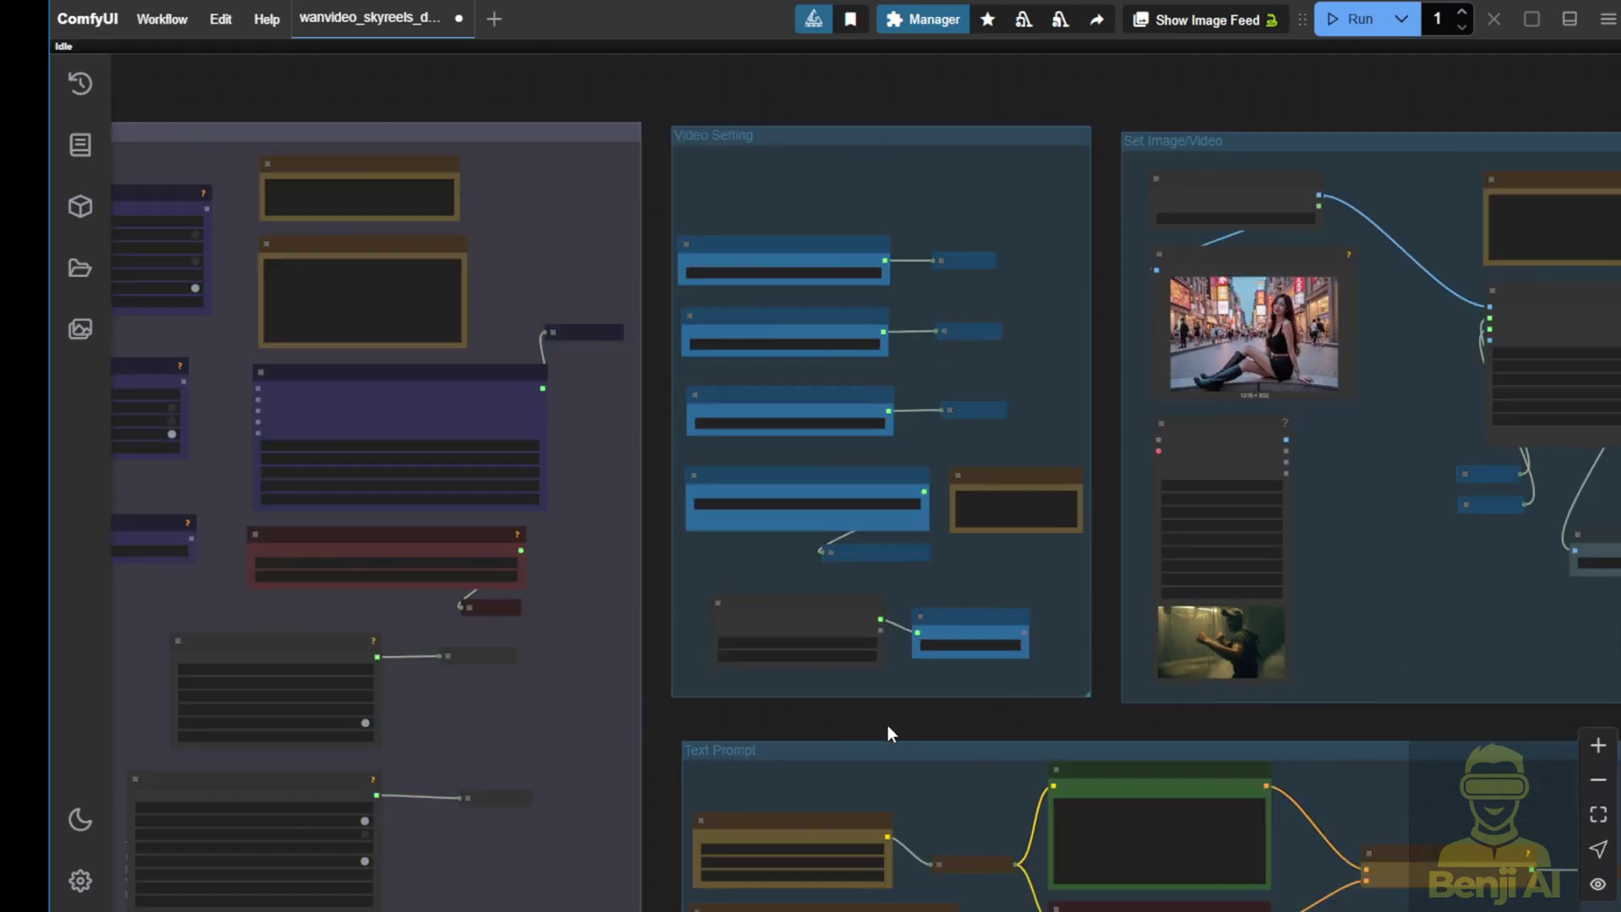
{"action": "scroll", "coordinate": [888, 728], "scroll_direction": "up", "scroll_amount": 3}
{"action": "scroll", "coordinate": [891, 515], "scroll_direction": "down", "scroll_amount": 2}
{"action": "scroll", "coordinate": [890, 517], "scroll_direction": "down", "scroll_amount": 1}
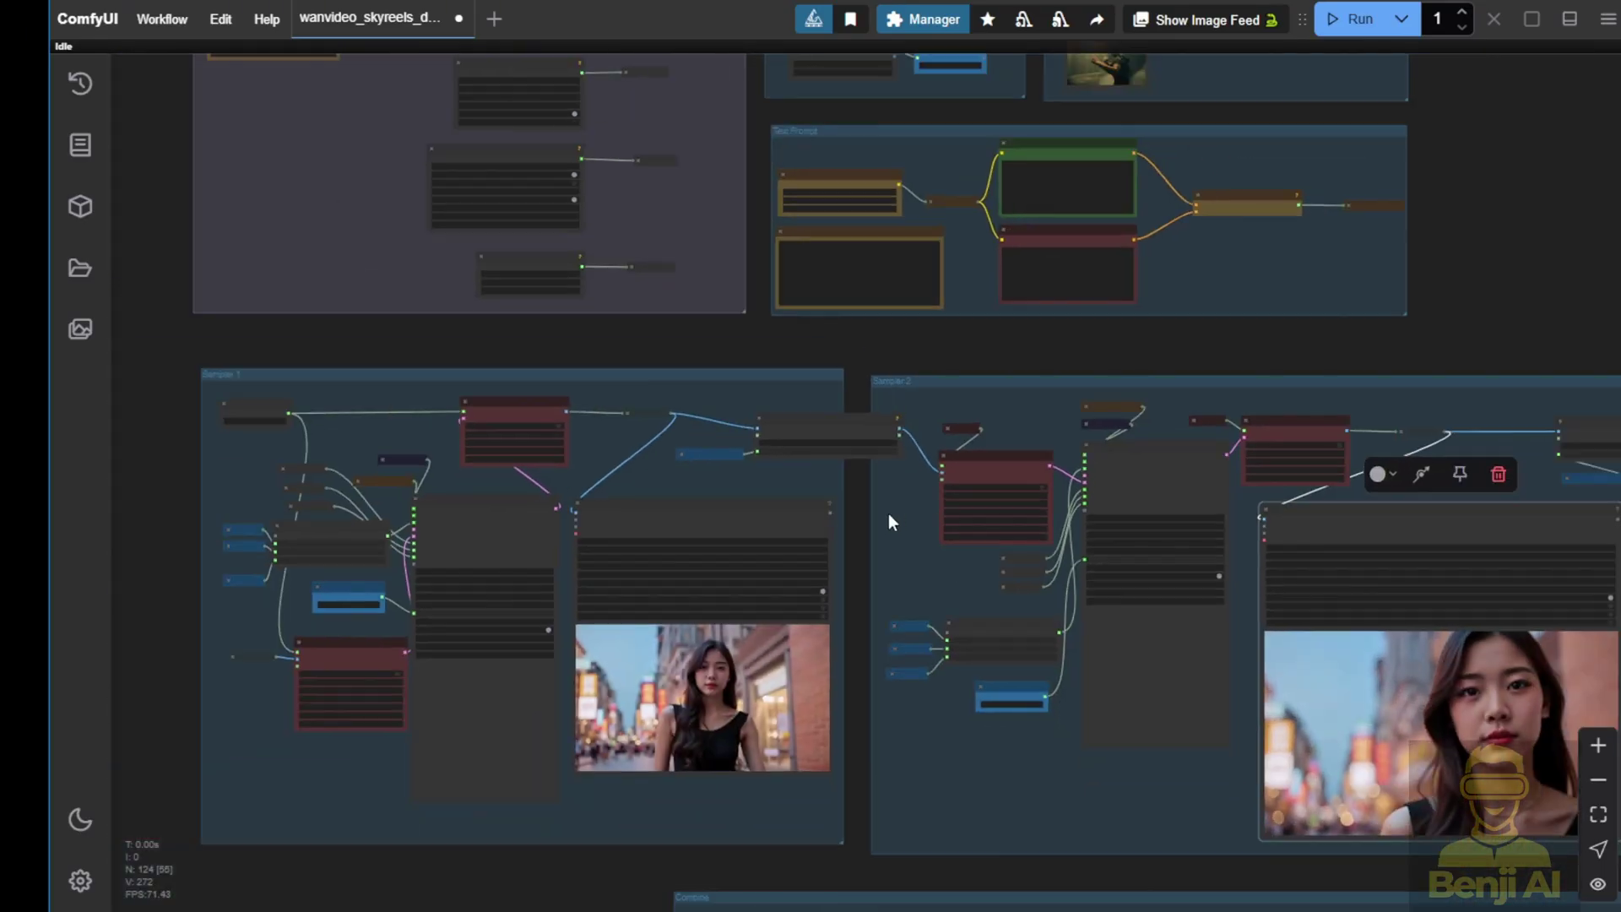
{"action": "left_click_drag", "start_coordinate": [889, 517], "coordinate": [887, 344]}
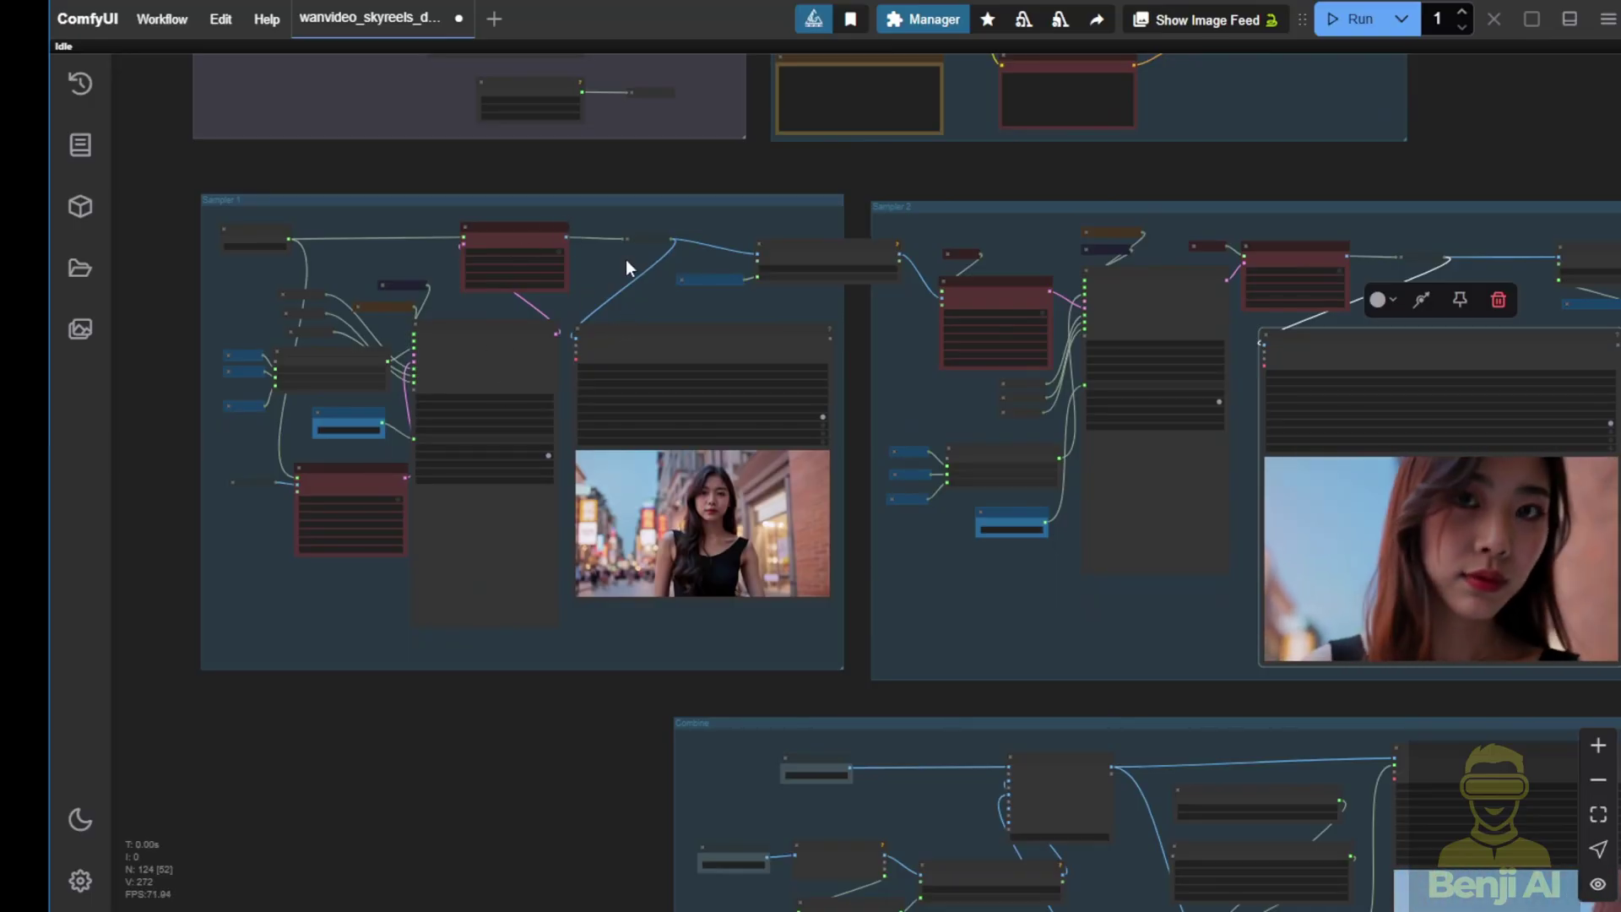
{"action": "left_click", "coordinate": [648, 202]}
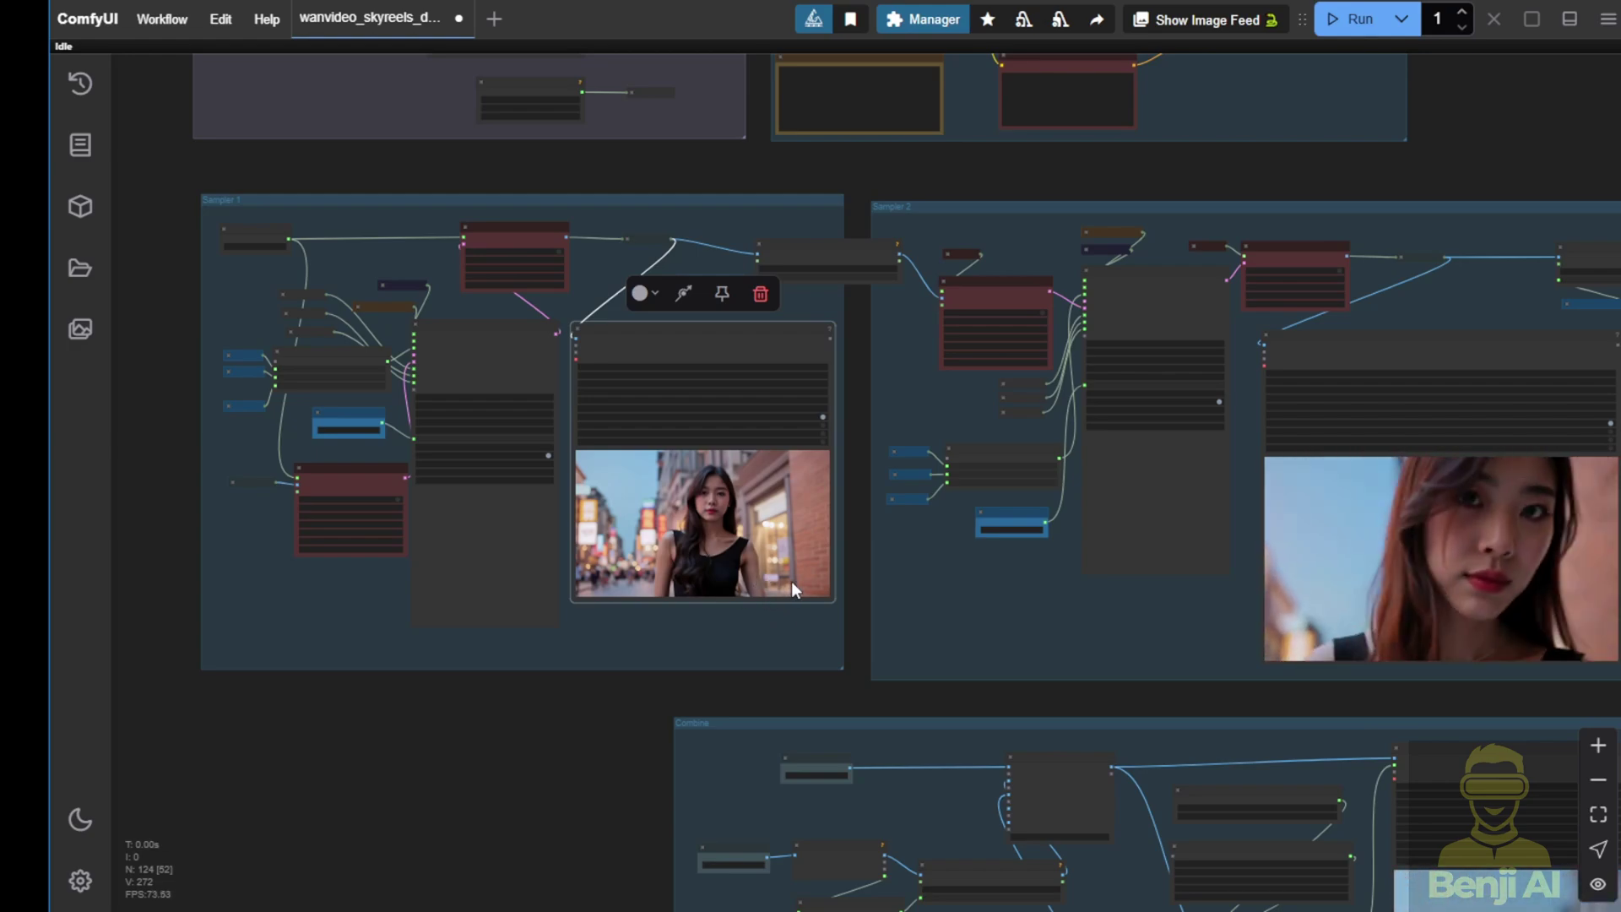
{"action": "scroll", "coordinate": [799, 555], "scroll_direction": "up", "scroll_amount": 2}
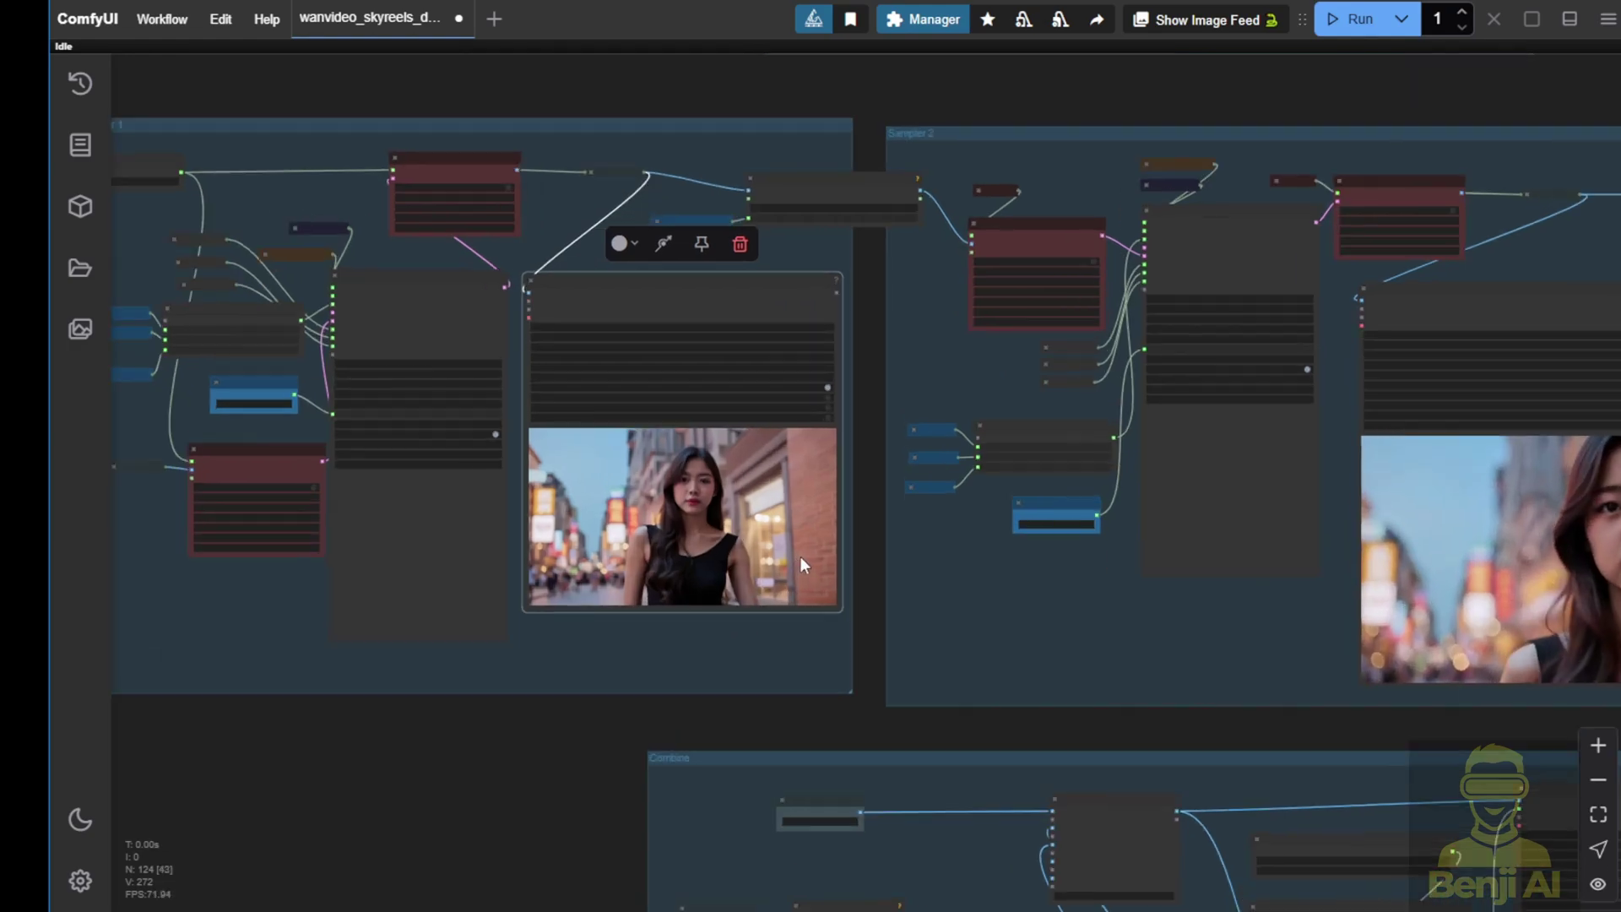
{"action": "scroll", "coordinate": [725, 325], "scroll_direction": "up", "scroll_amount": 4}
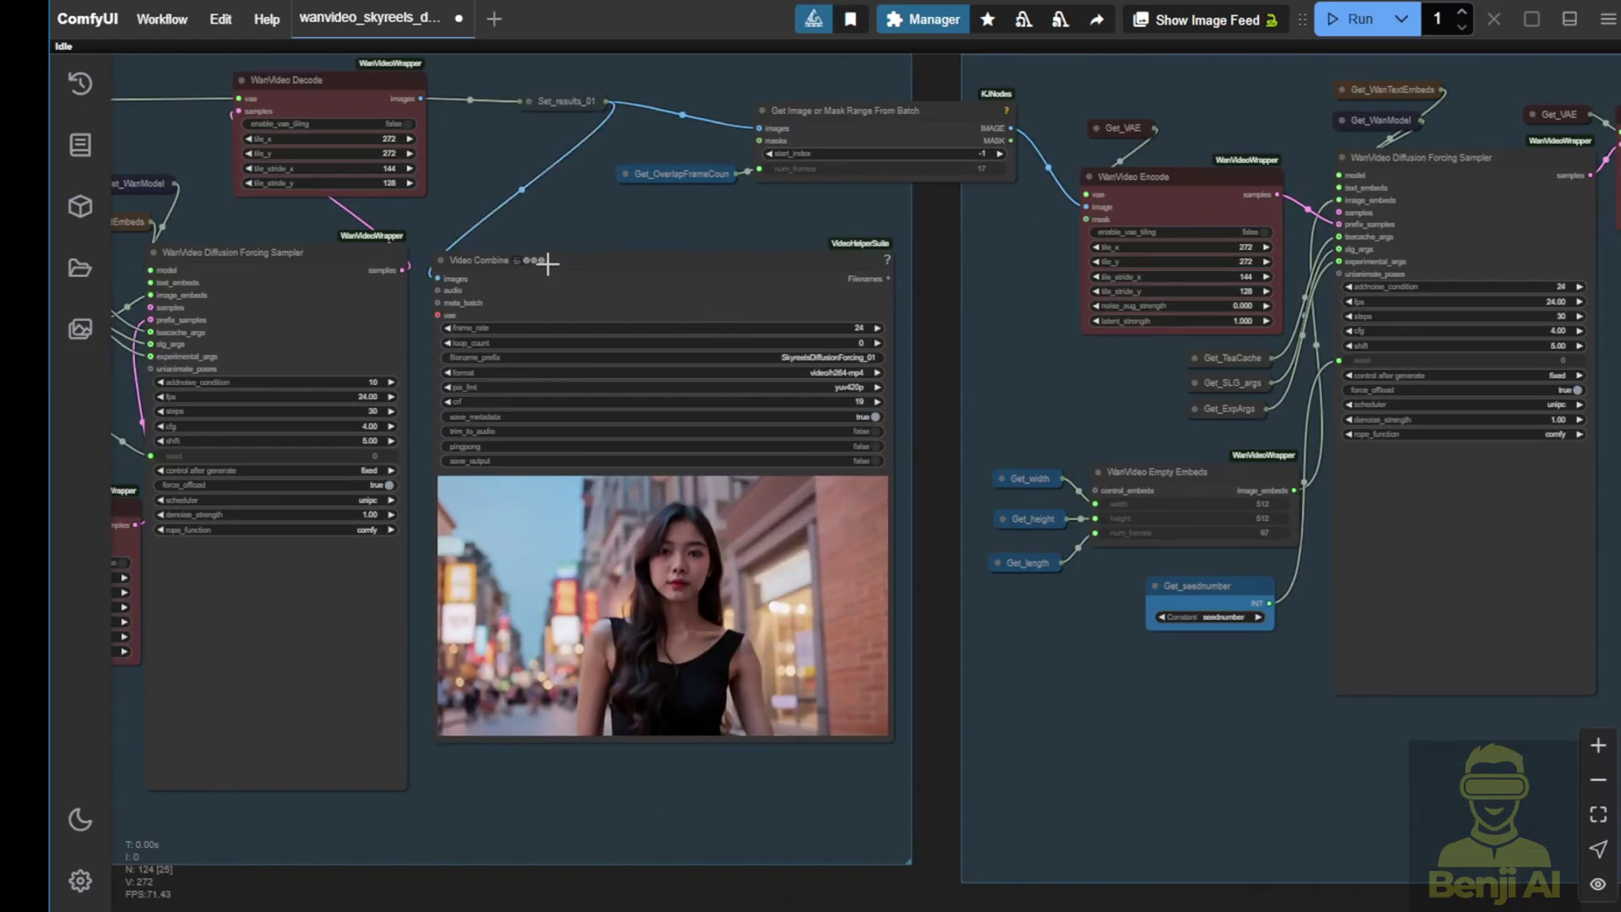
Inspect Sampler 2's Get Image or Mask Range From Batch node and its diffusion forcing sampler
{"action": "scroll", "coordinate": [802, 253], "scroll_direction": "up", "scroll_amount": 4}
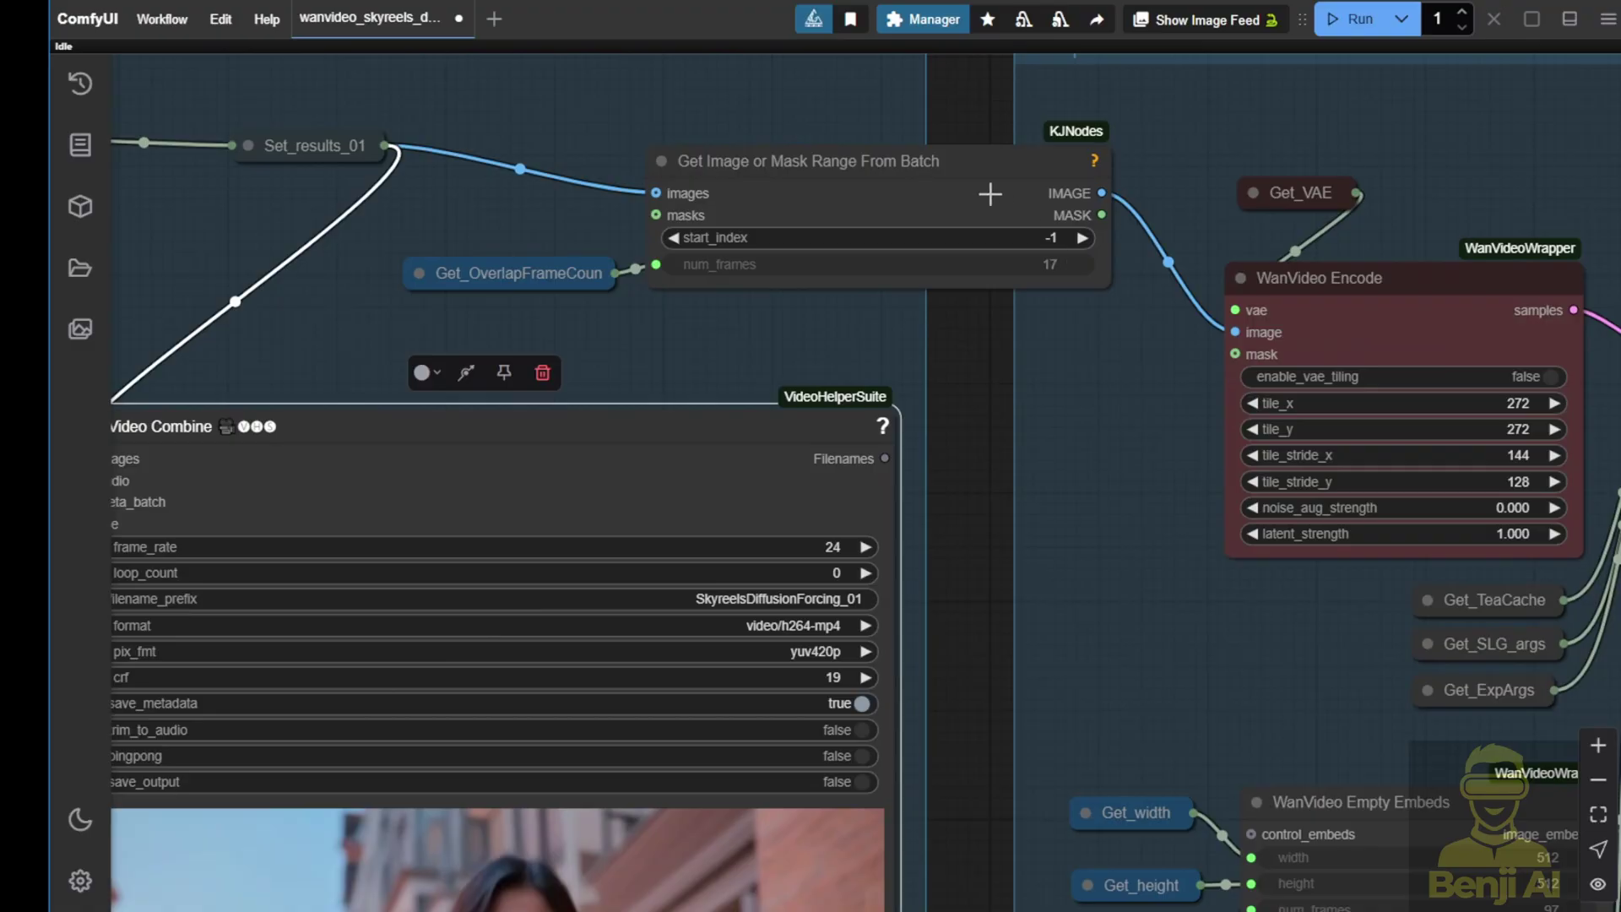
{"action": "left_click", "coordinate": [994, 259]}
{"action": "left_click_drag", "start_coordinate": [1096, 504], "coordinate": [544, 520]}
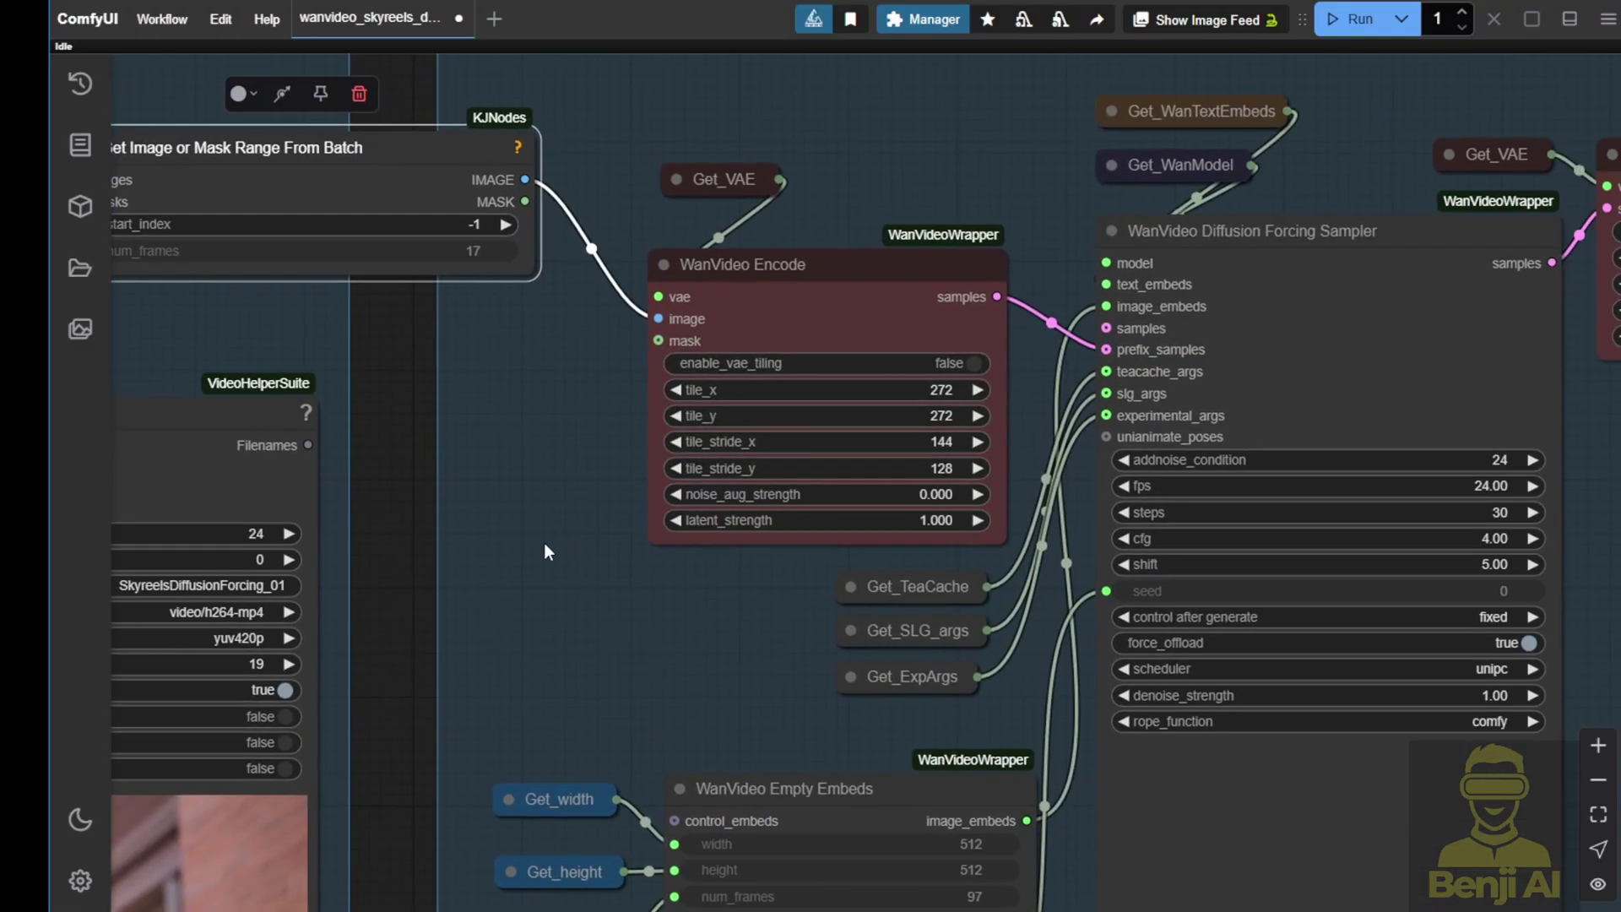
Zoom out and pan across to the Sampler 3 group and its video preview
{"action": "scroll", "coordinate": [544, 543], "scroll_direction": "down", "scroll_amount": 3}
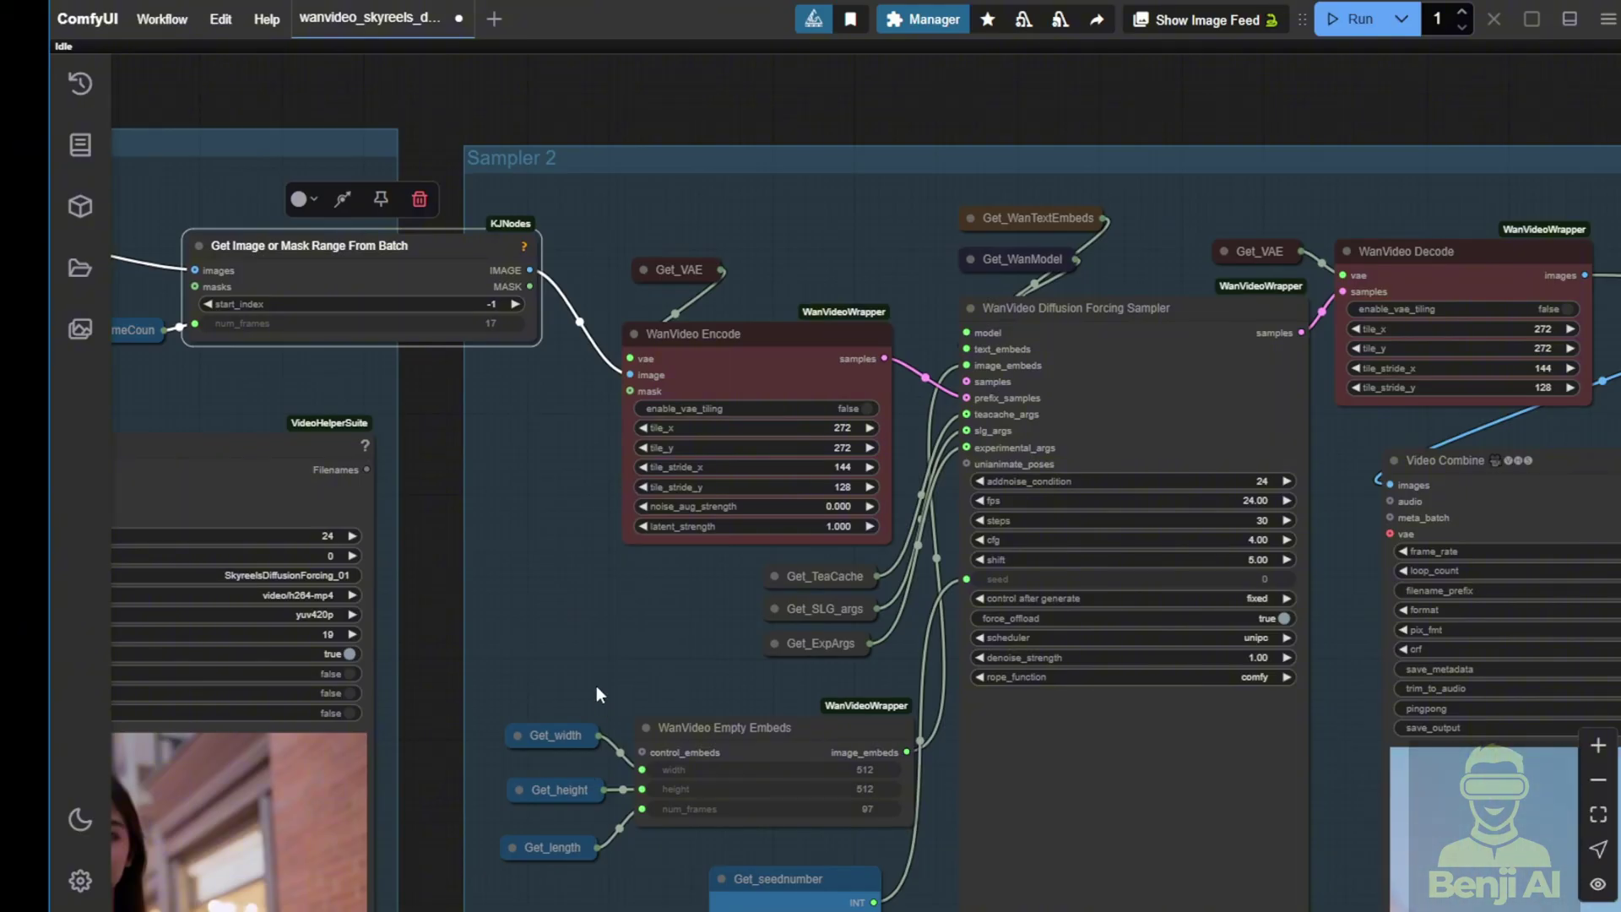
{"action": "scroll", "coordinate": [713, 557], "scroll_direction": "down", "scroll_amount": 1}
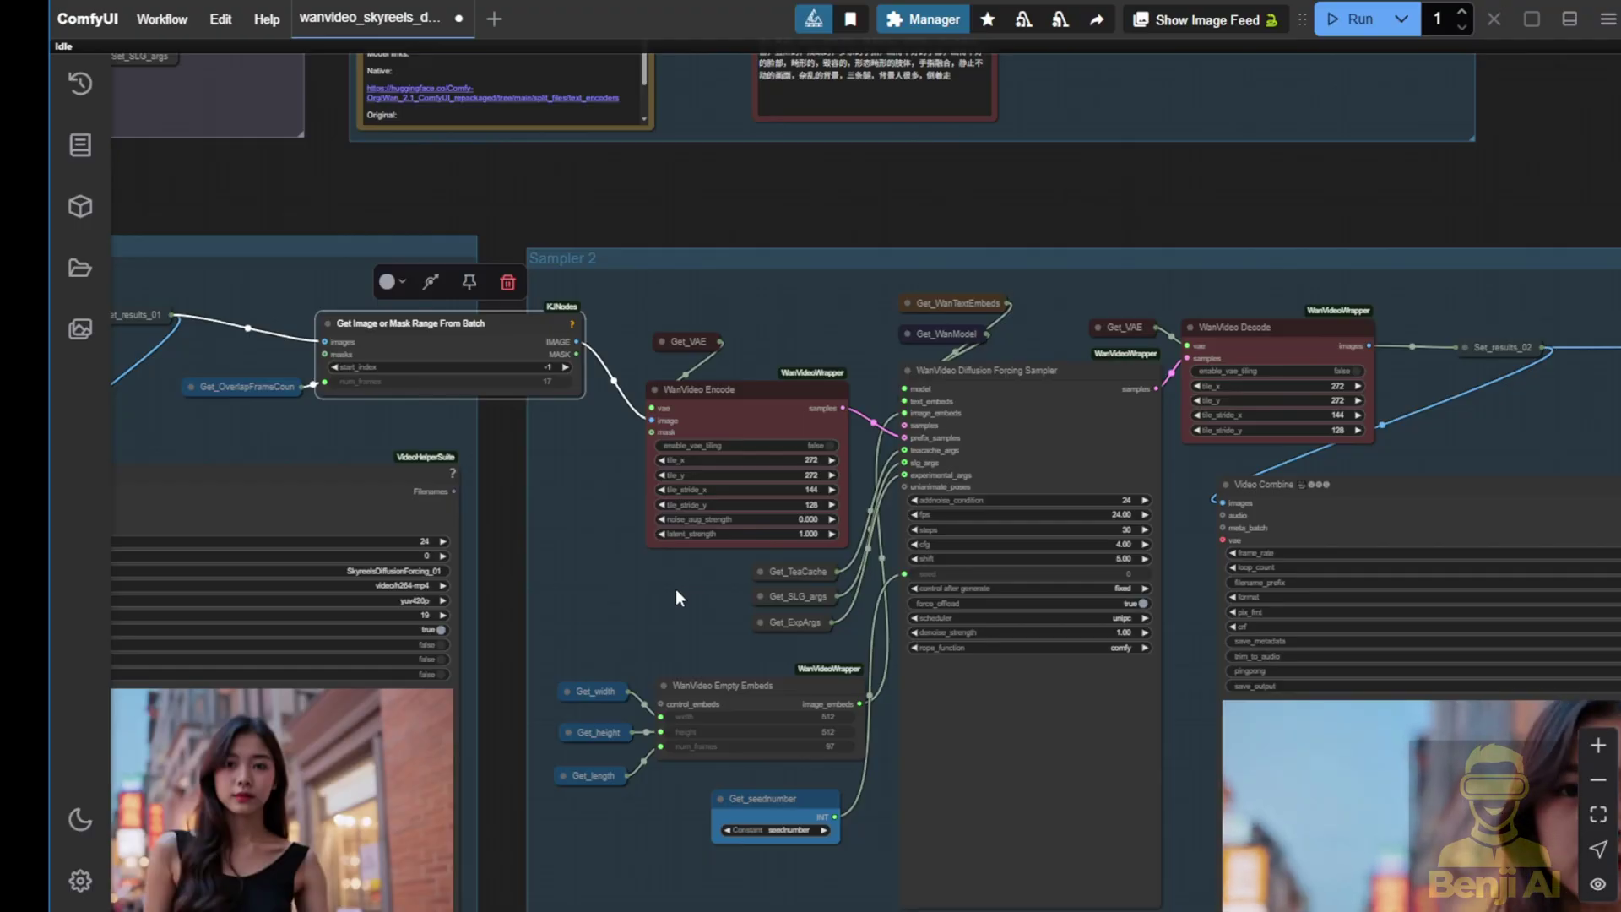
{"action": "scroll", "coordinate": [672, 591], "scroll_direction": "down", "scroll_amount": 1}
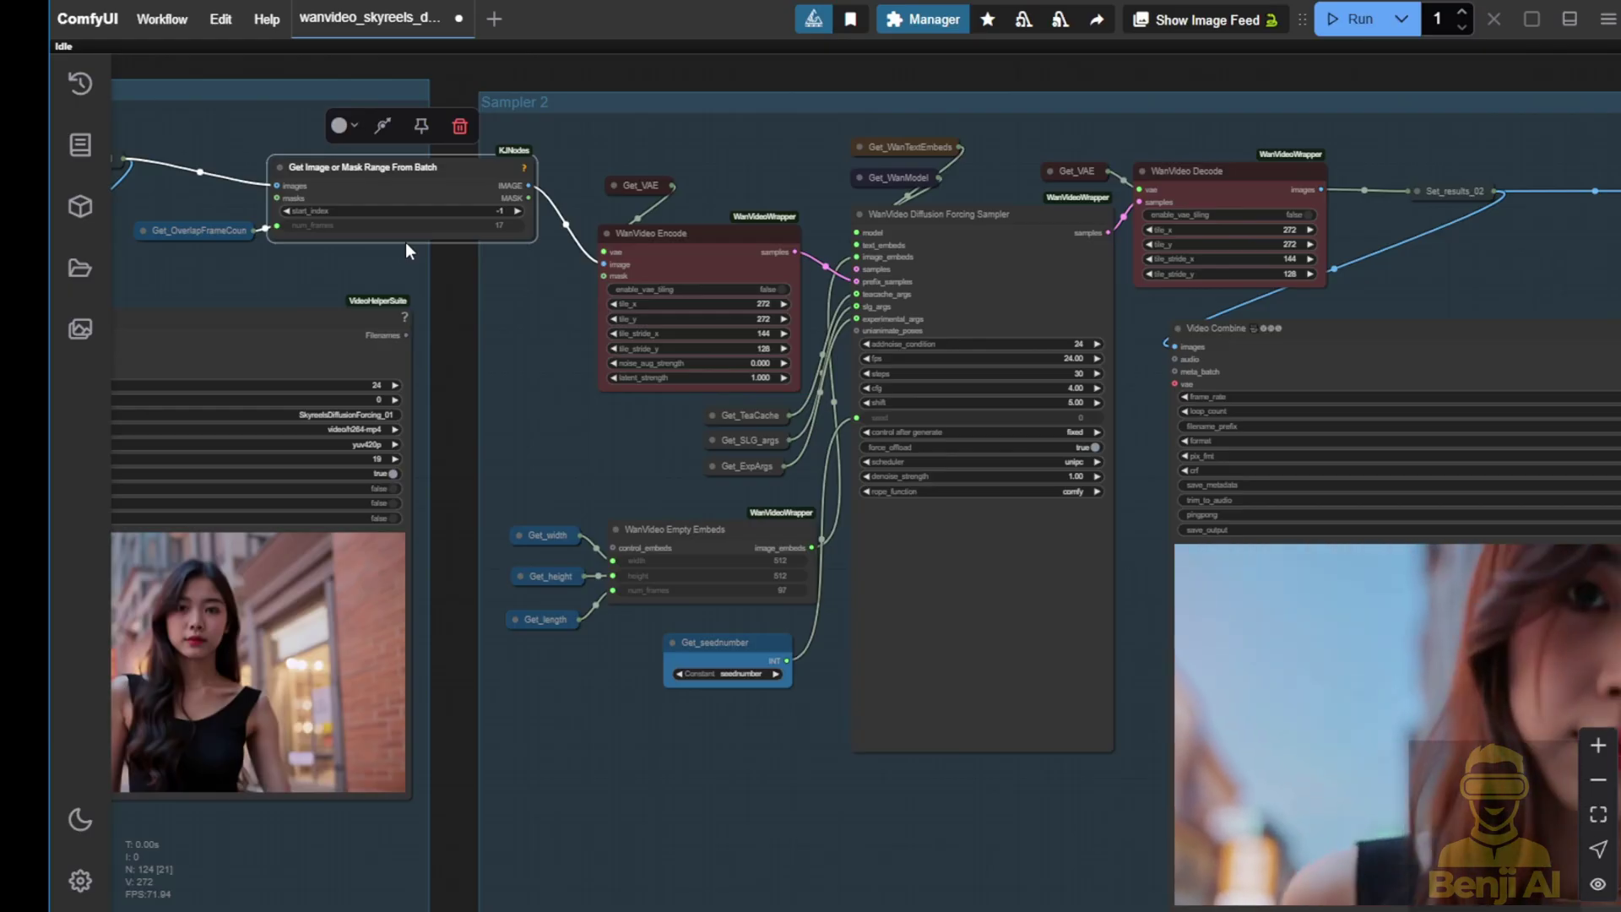
{"action": "scroll", "coordinate": [889, 460], "scroll_direction": "down", "scroll_amount": 3}
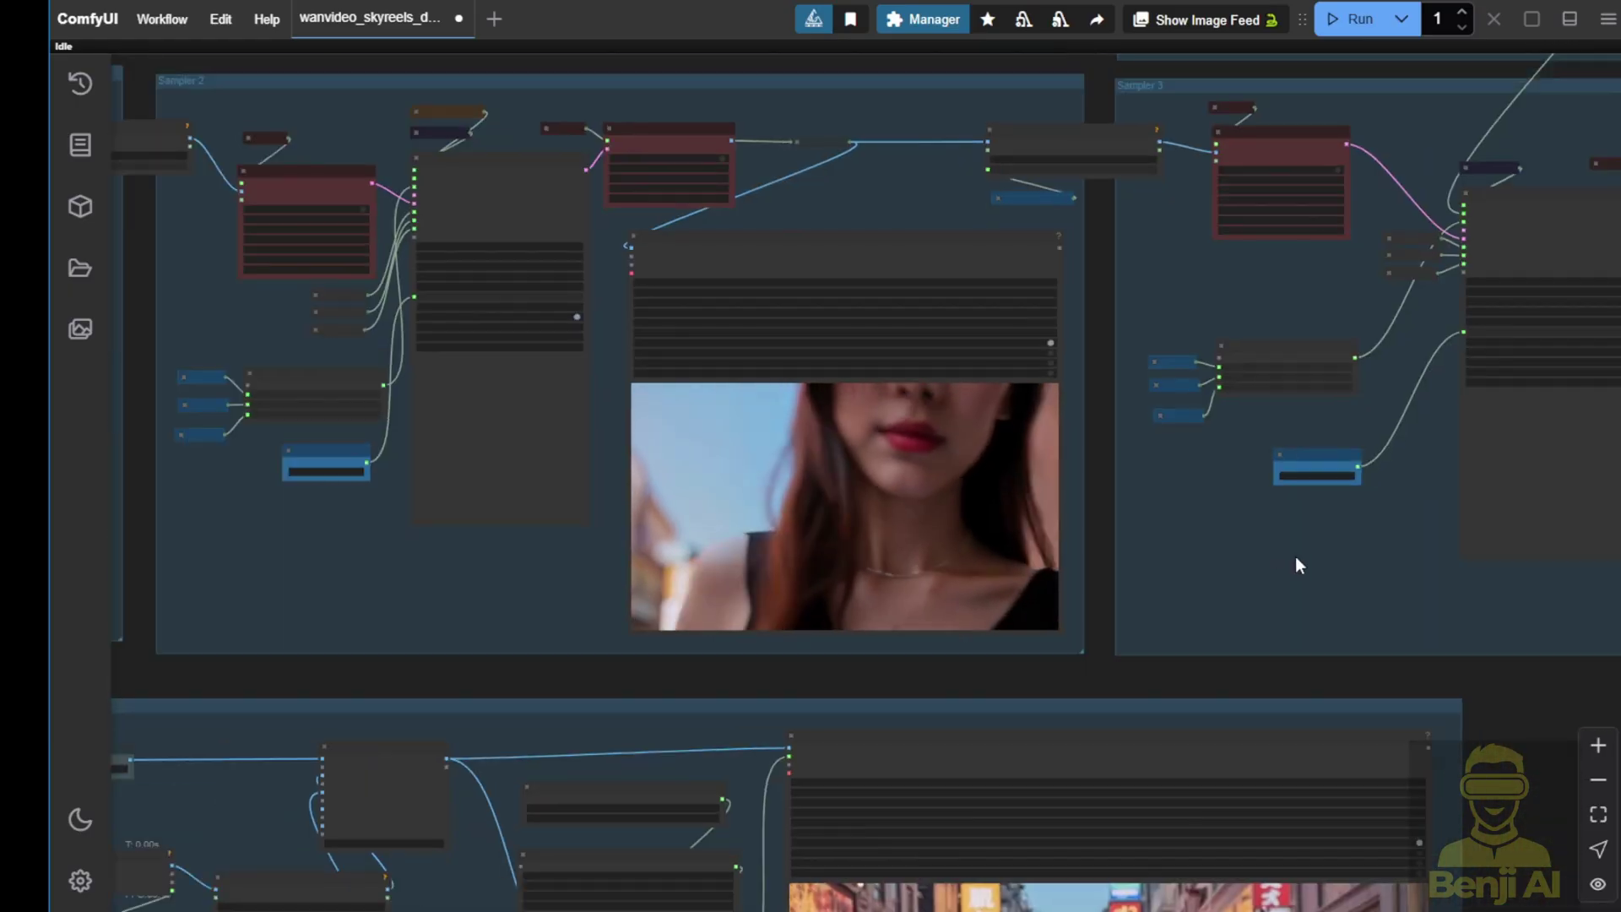
{"action": "scroll", "coordinate": [1297, 560], "scroll_direction": "down", "scroll_amount": 2}
{"action": "left_click_drag", "start_coordinate": [1297, 560], "coordinate": [556, 488]}
Resume playback of the Sampler 3 Video Combine preview from its context menu
{"action": "scroll", "coordinate": [926, 451], "scroll_direction": "up", "scroll_amount": 2}
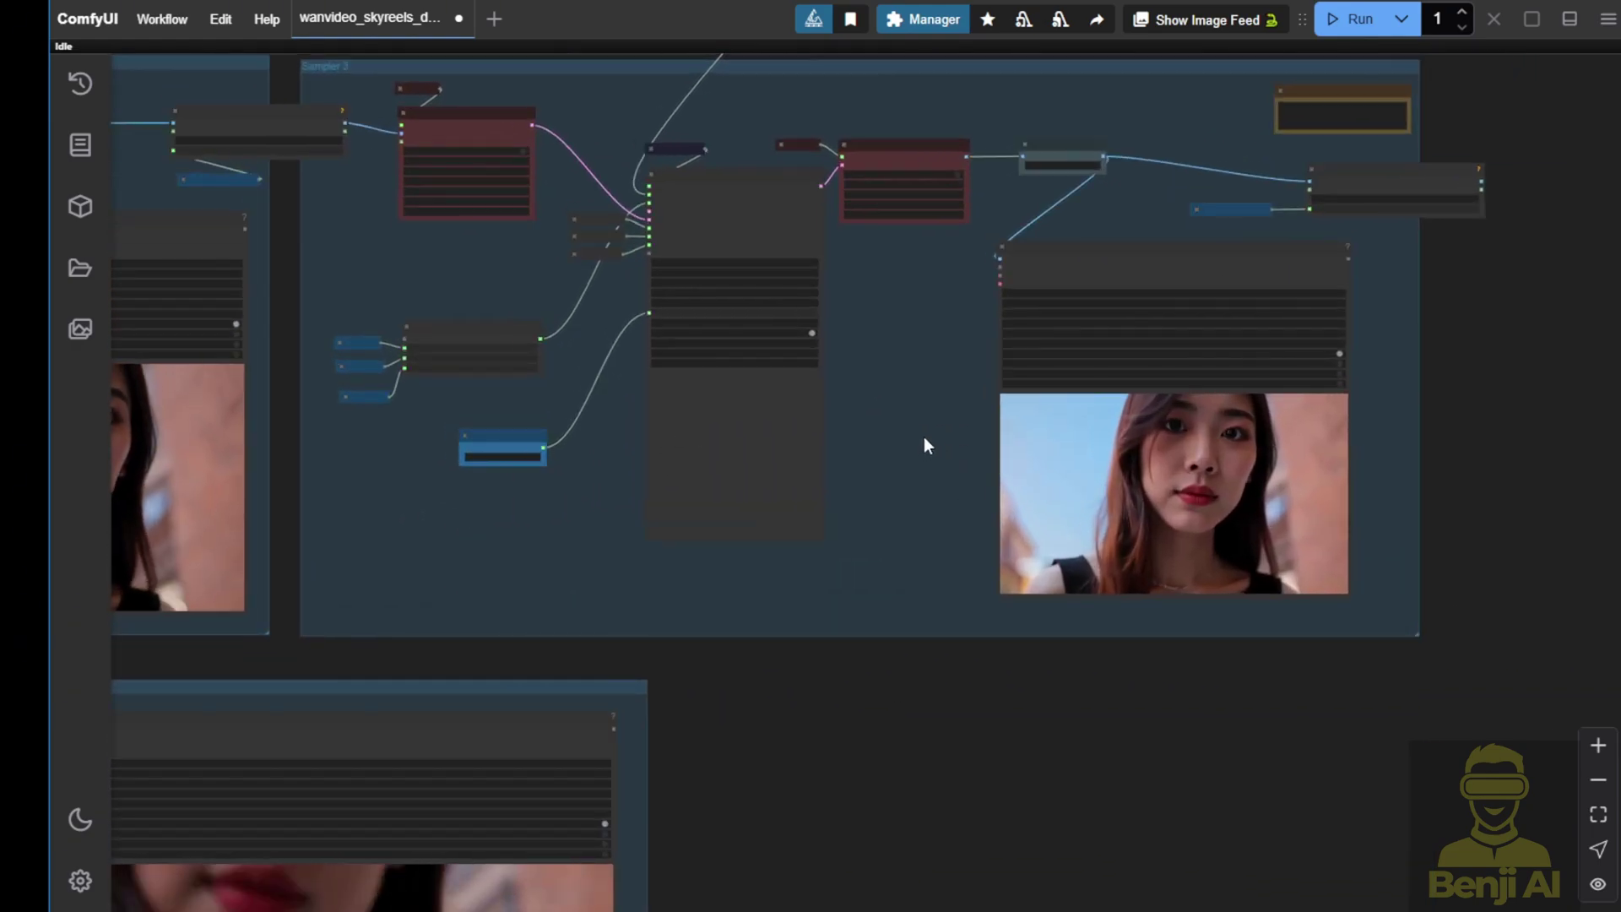
{"action": "left_click", "coordinate": [1101, 259]}
{"action": "right_click", "coordinate": [1100, 261]}
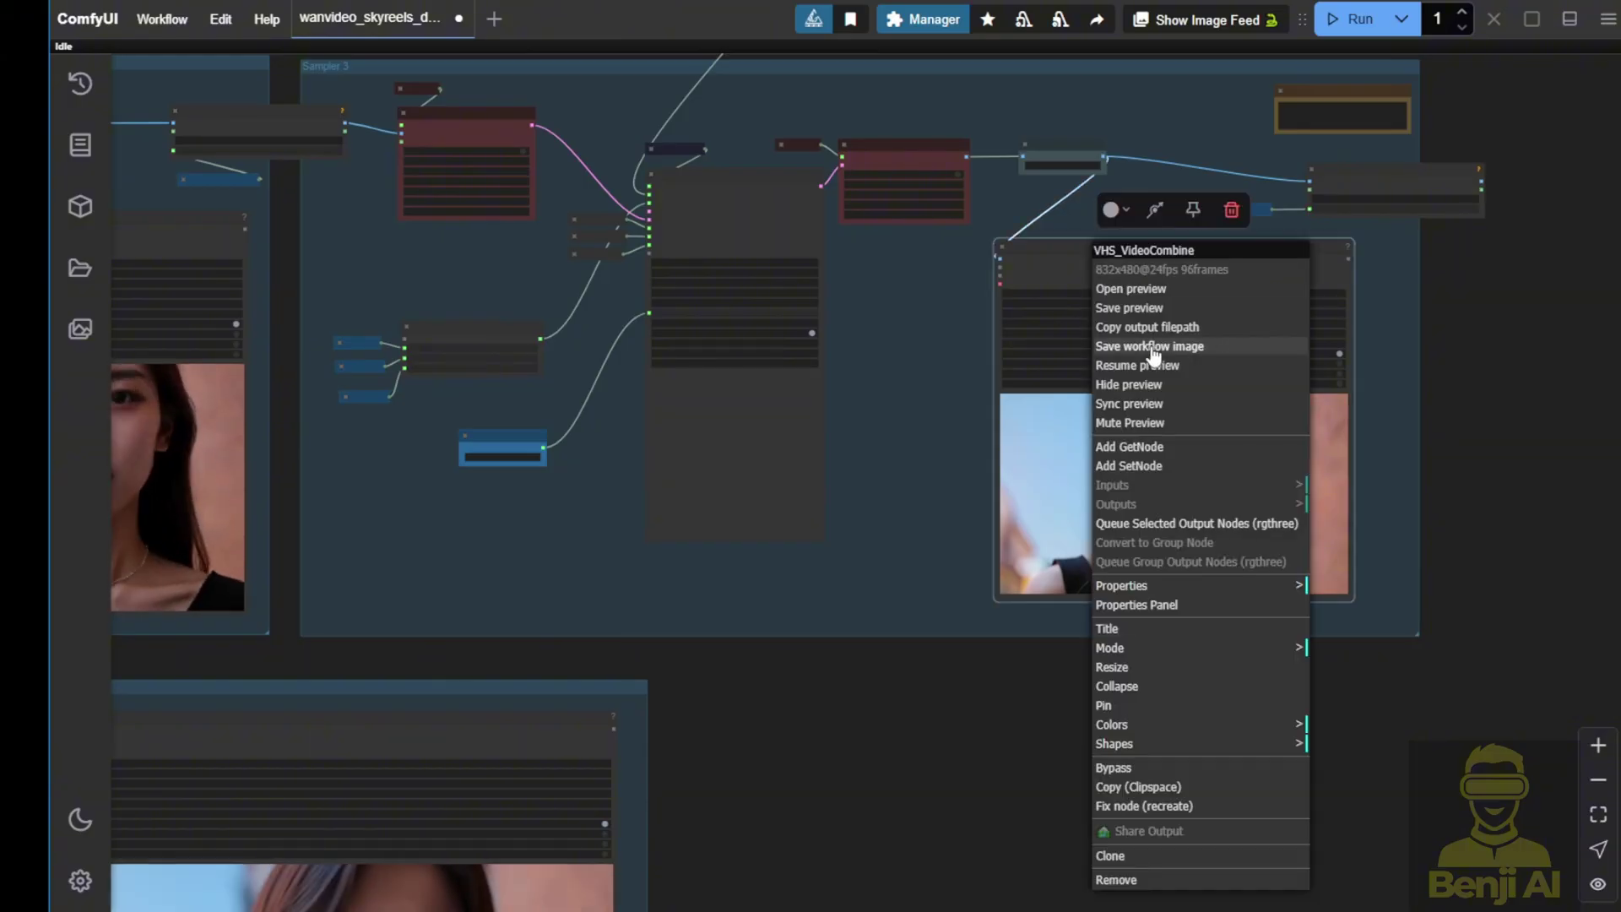
{"action": "left_click", "coordinate": [1151, 372]}
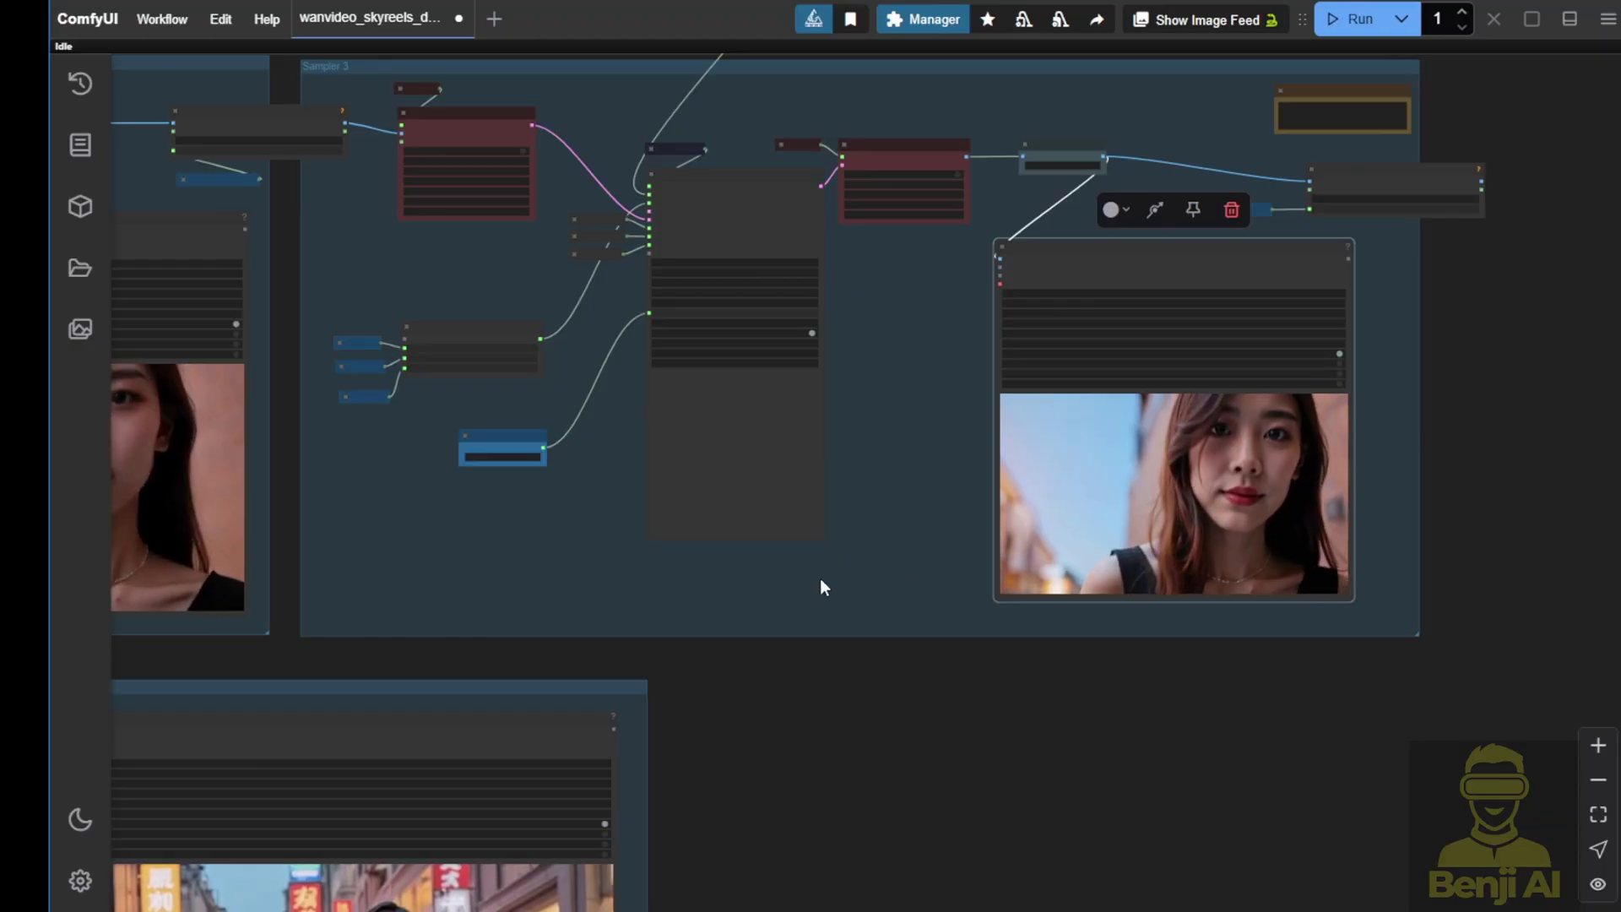
Bring the Sampler 2 output beside Sampler 3 and check the frame rate value of 24
{"action": "left_click_drag", "start_coordinate": [819, 579], "coordinate": [1116, 595]}
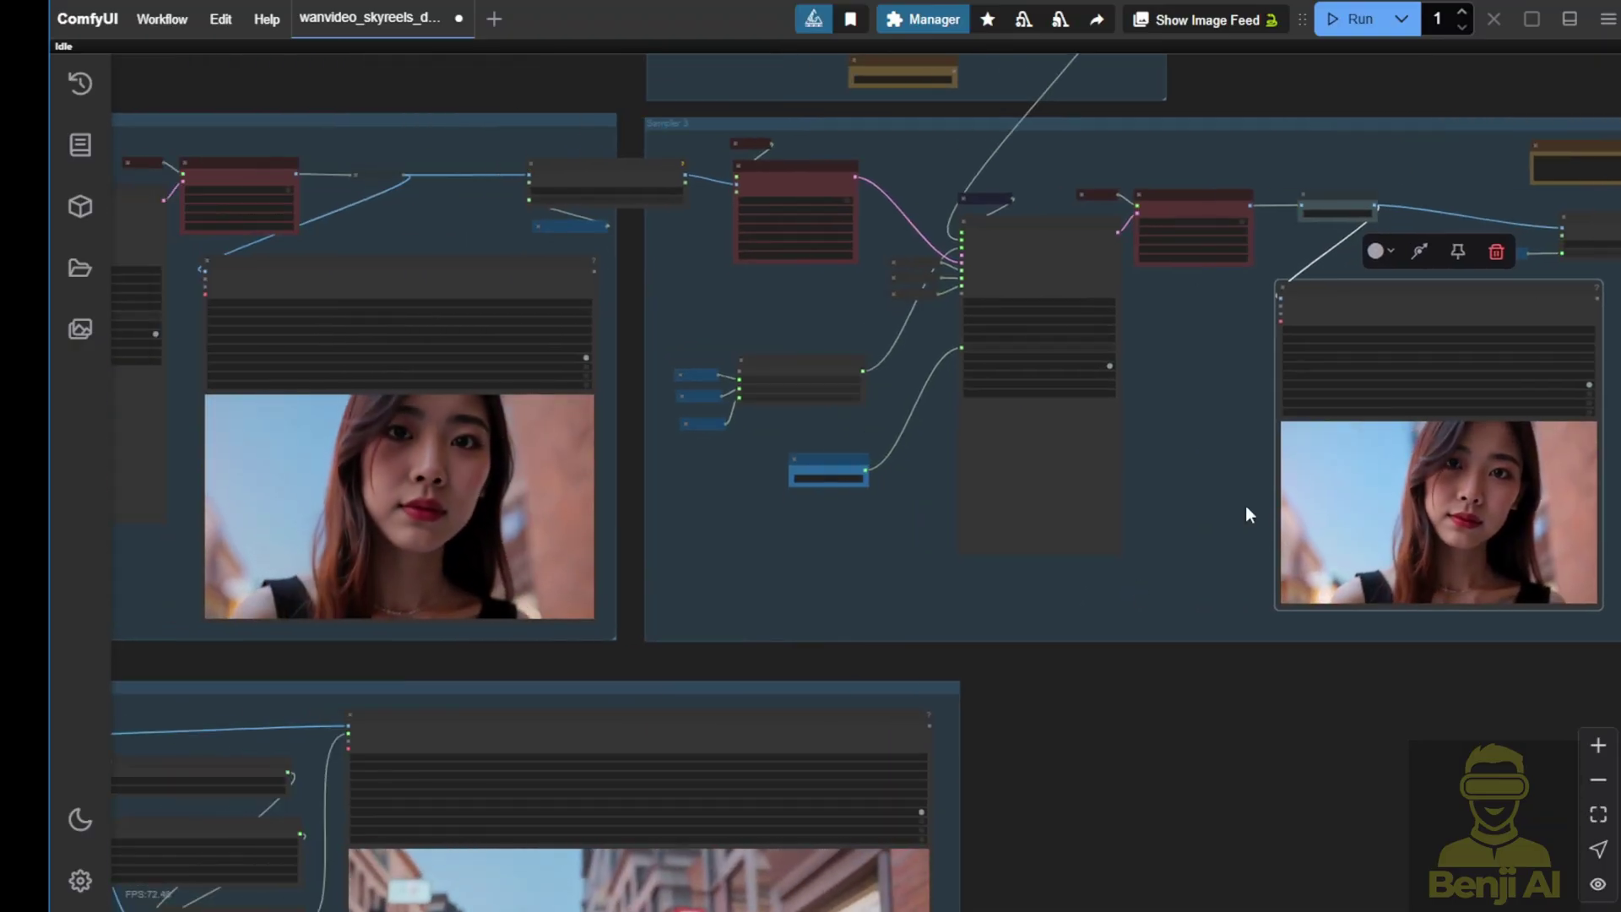
{"action": "left_click", "coordinate": [434, 304]}
{"action": "key", "text": "Escape"}
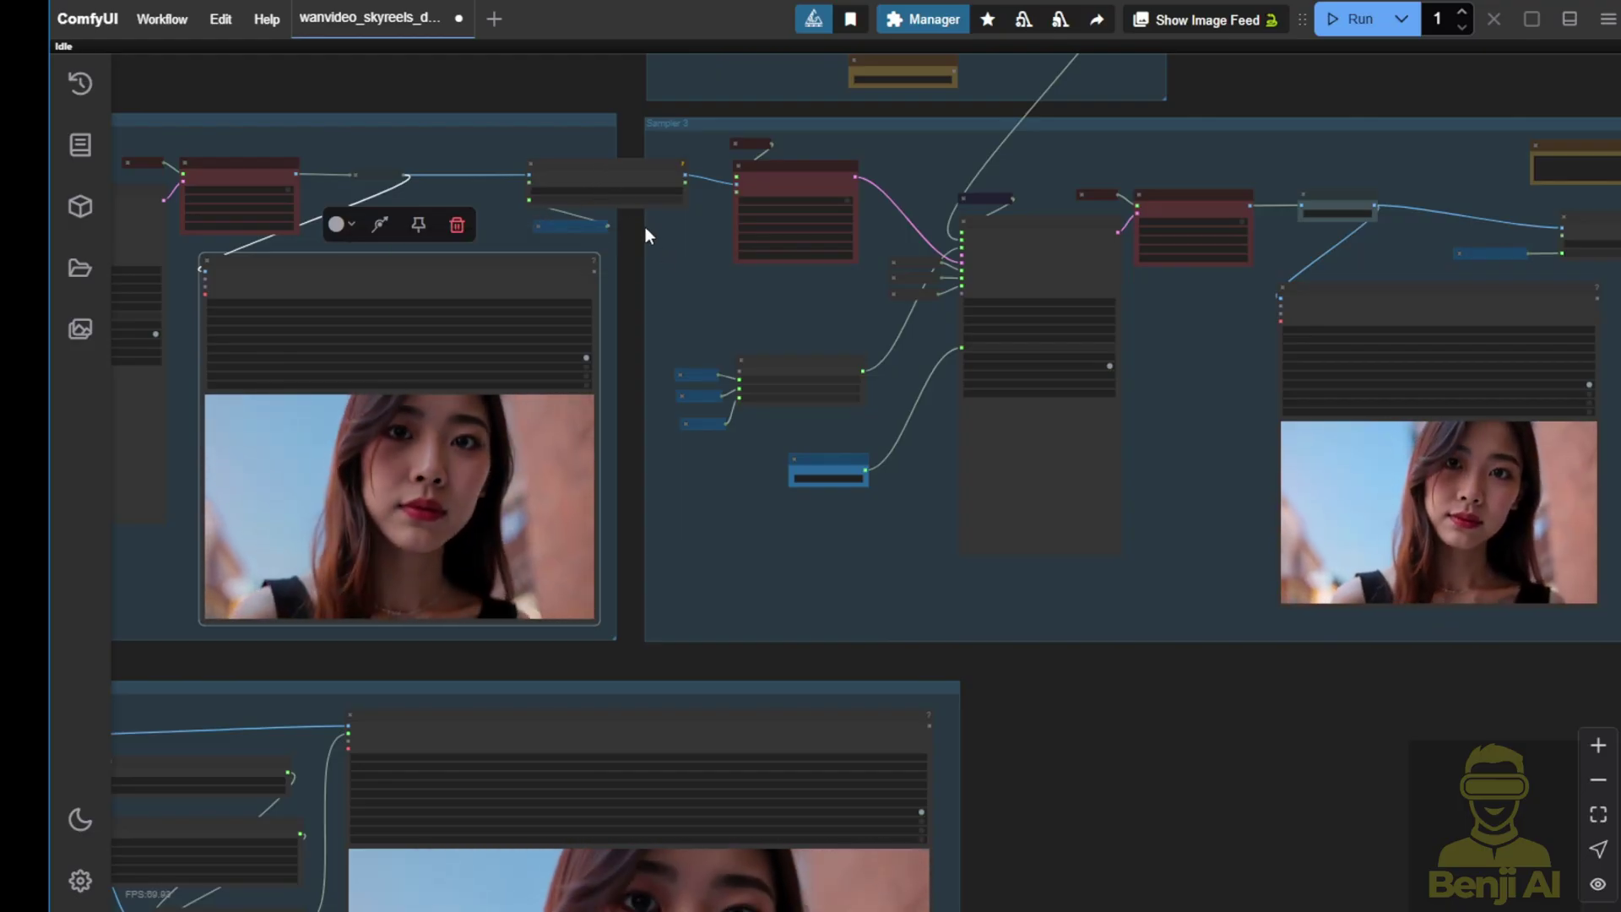
{"action": "left_click", "coordinate": [621, 181]}
Pan past the Sampler 3 video preview to bring the Combine group's nodes into view
{"action": "scroll", "coordinate": [600, 182], "scroll_direction": "up", "scroll_amount": 4}
{"action": "scroll", "coordinate": [596, 182], "scroll_direction": "up", "scroll_amount": 5}
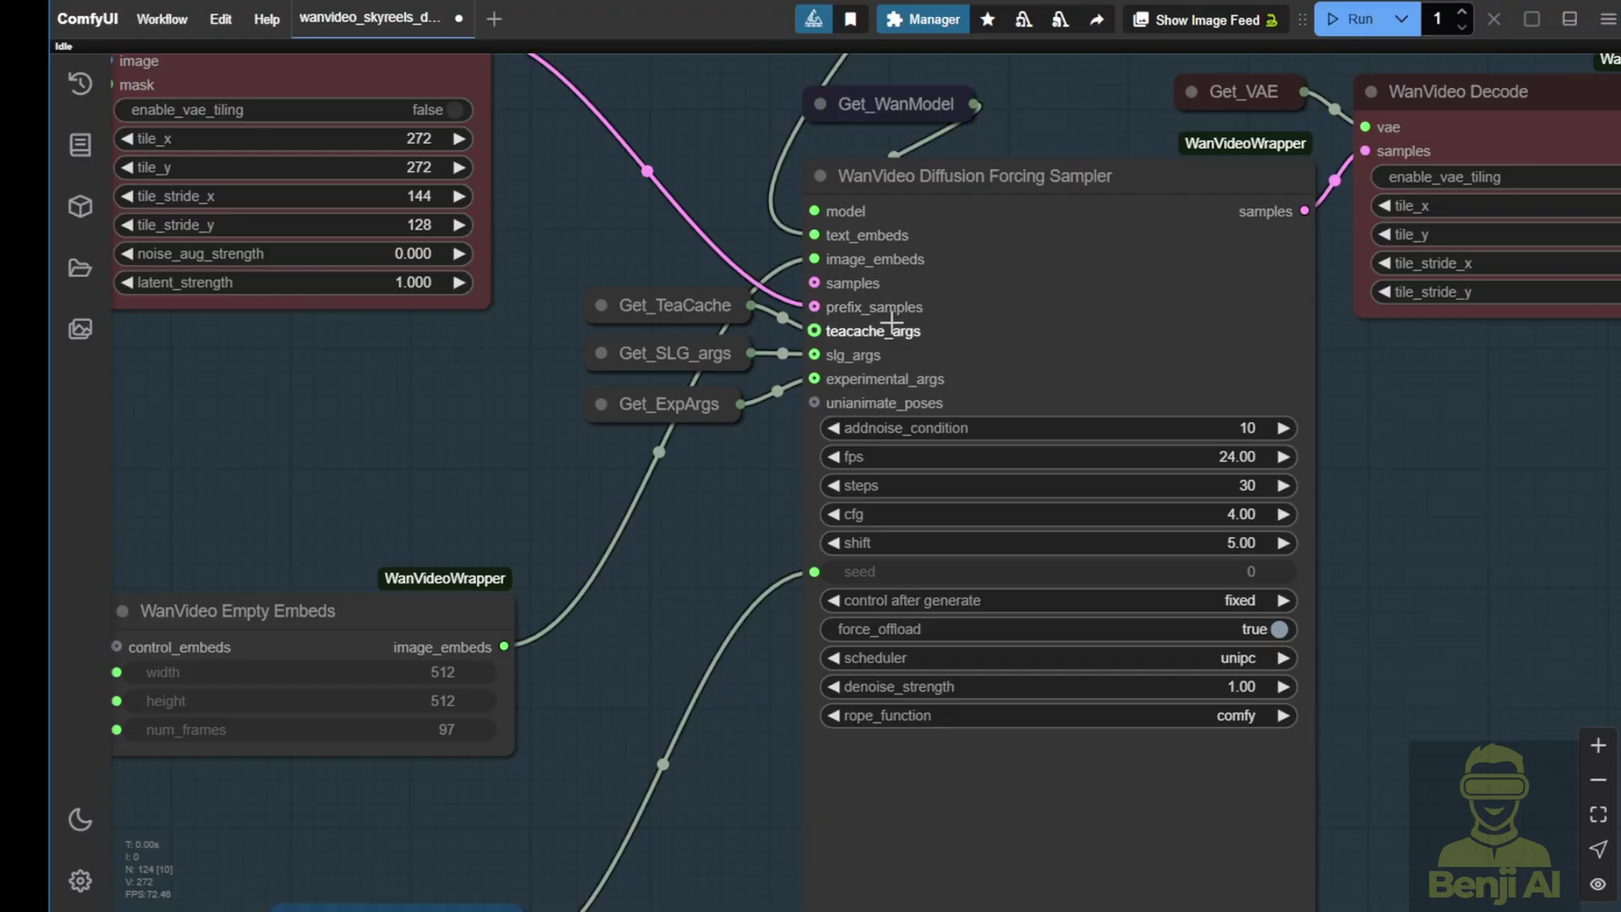
{"action": "scroll", "coordinate": [892, 325], "scroll_direction": "down", "scroll_amount": 3}
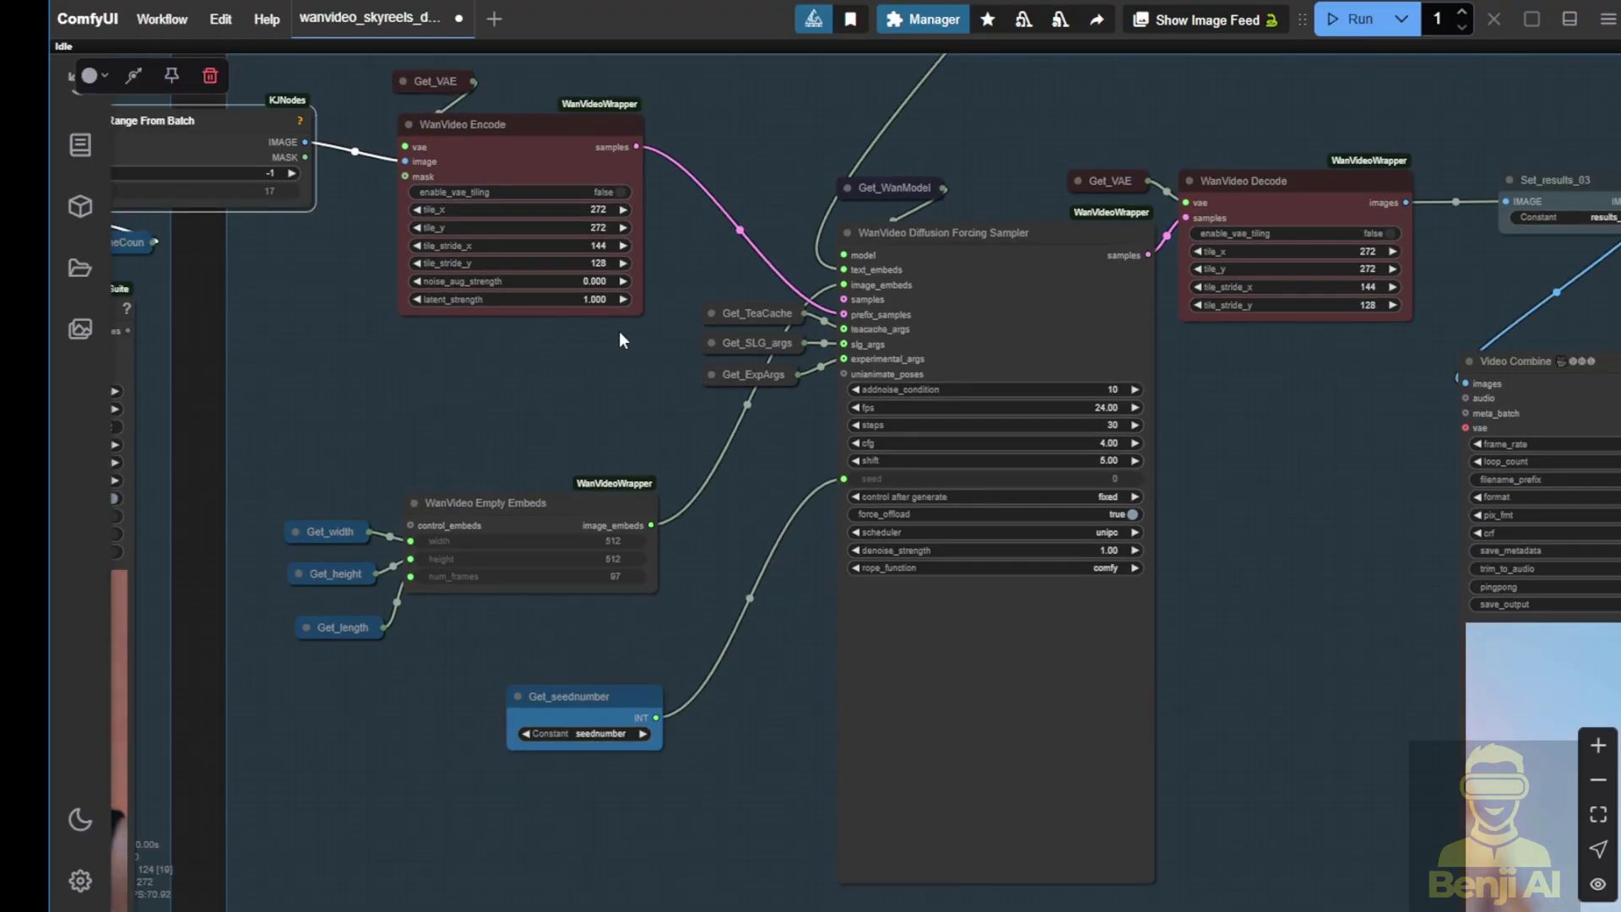
{"action": "scroll", "coordinate": [525, 300], "scroll_direction": "up", "scroll_amount": 3}
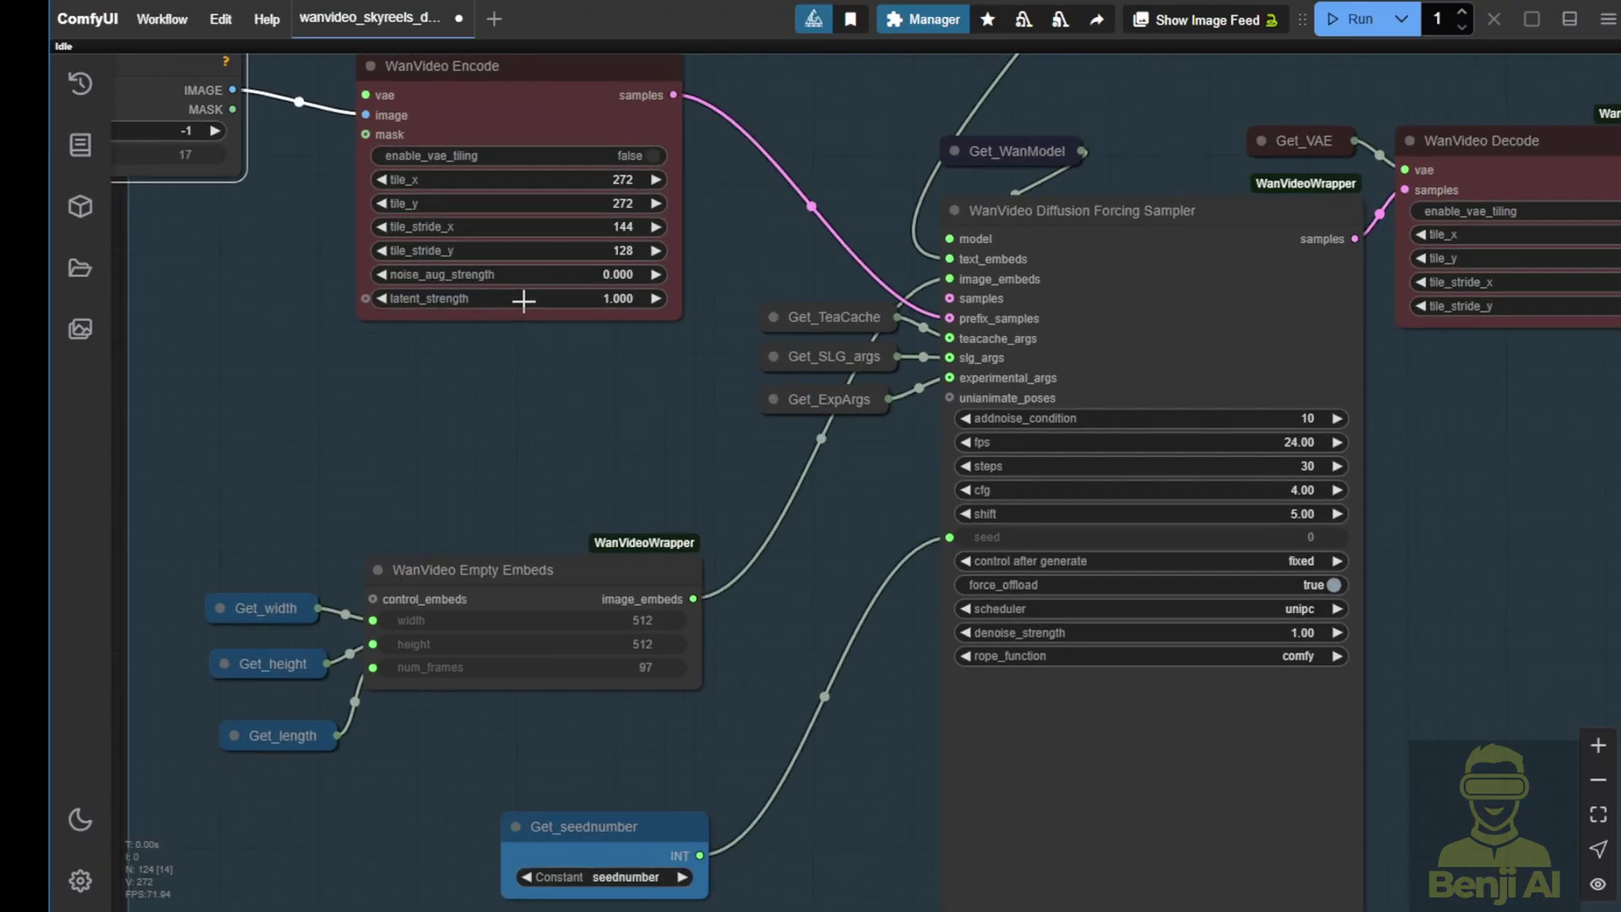
{"action": "scroll", "coordinate": [656, 507], "scroll_direction": "down", "scroll_amount": 3}
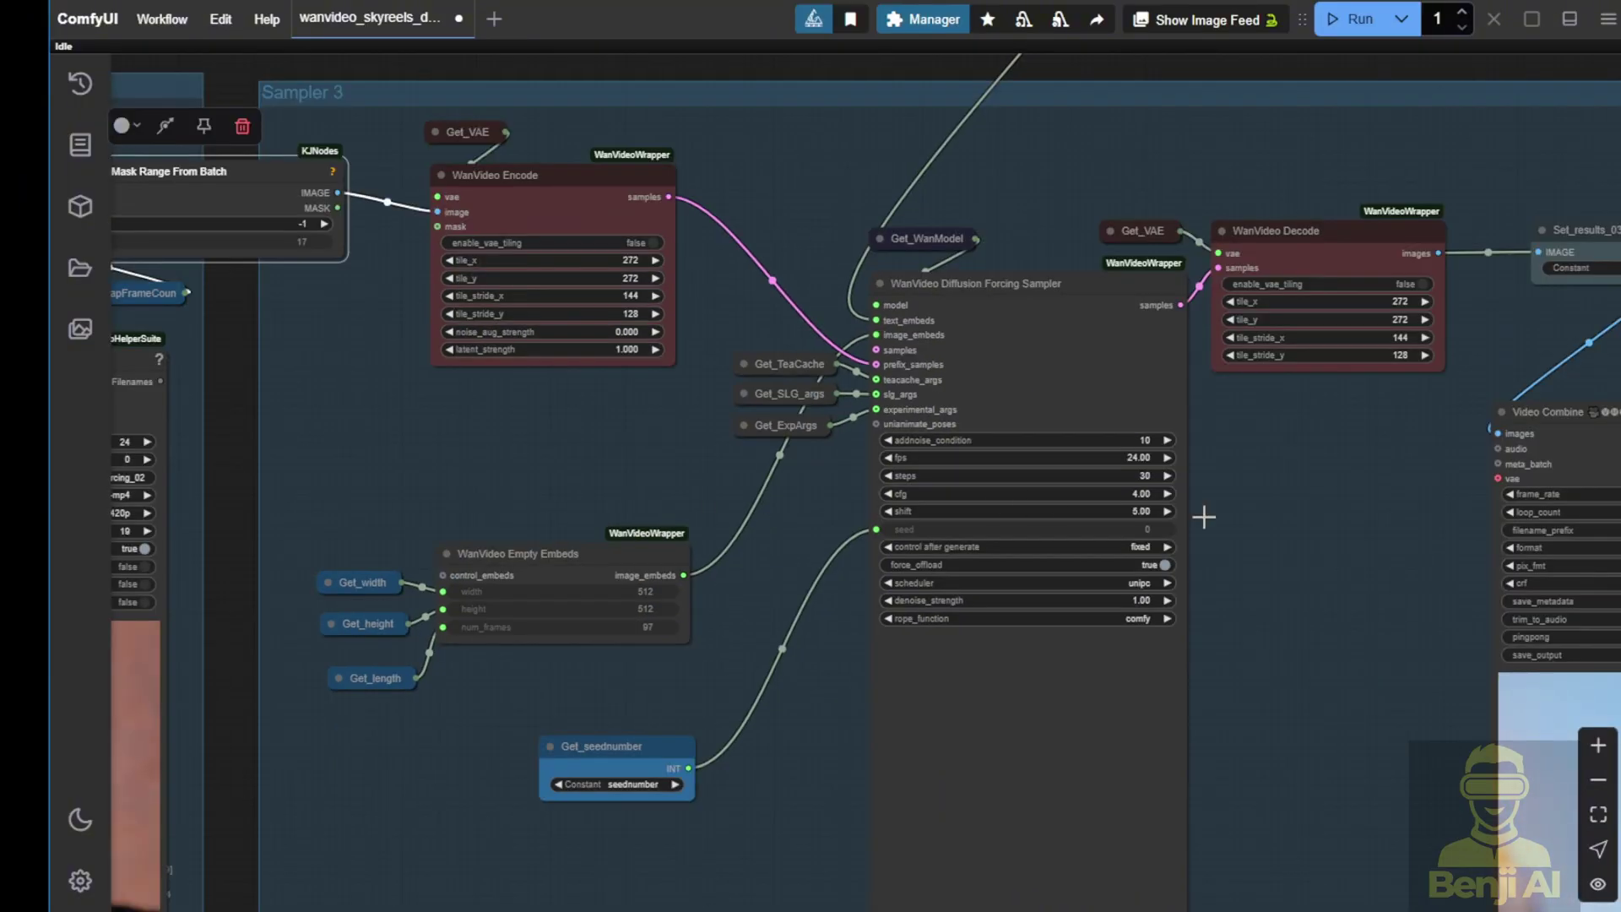
{"action": "left_click_drag", "start_coordinate": [1264, 510], "coordinate": [774, 366]}
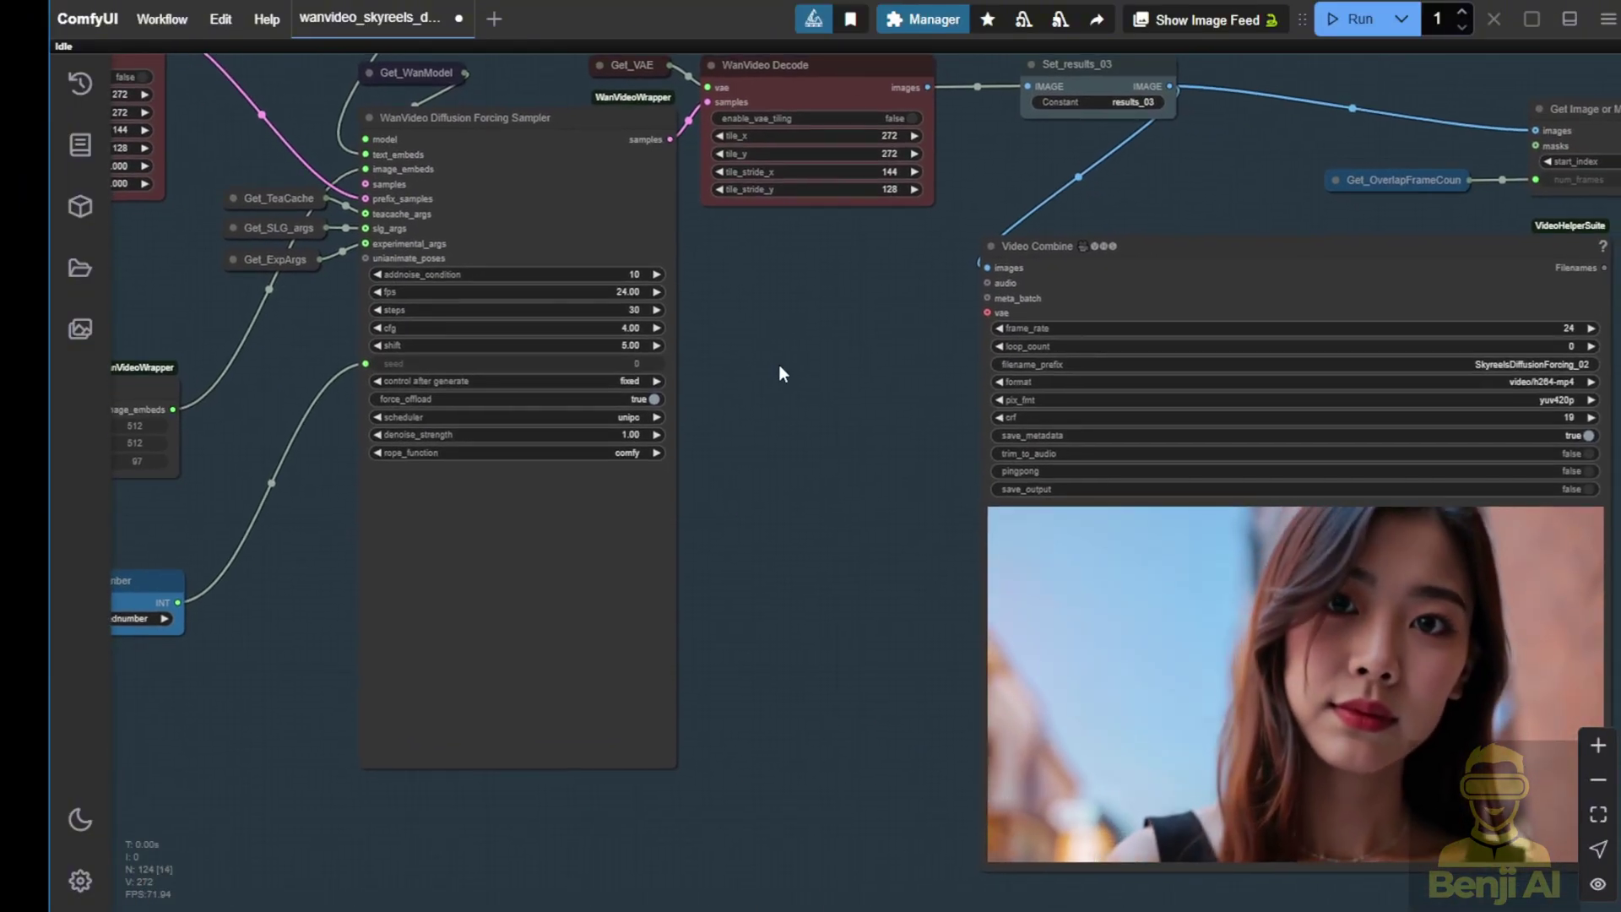
{"action": "scroll", "coordinate": [778, 364], "scroll_direction": "down", "scroll_amount": 2}
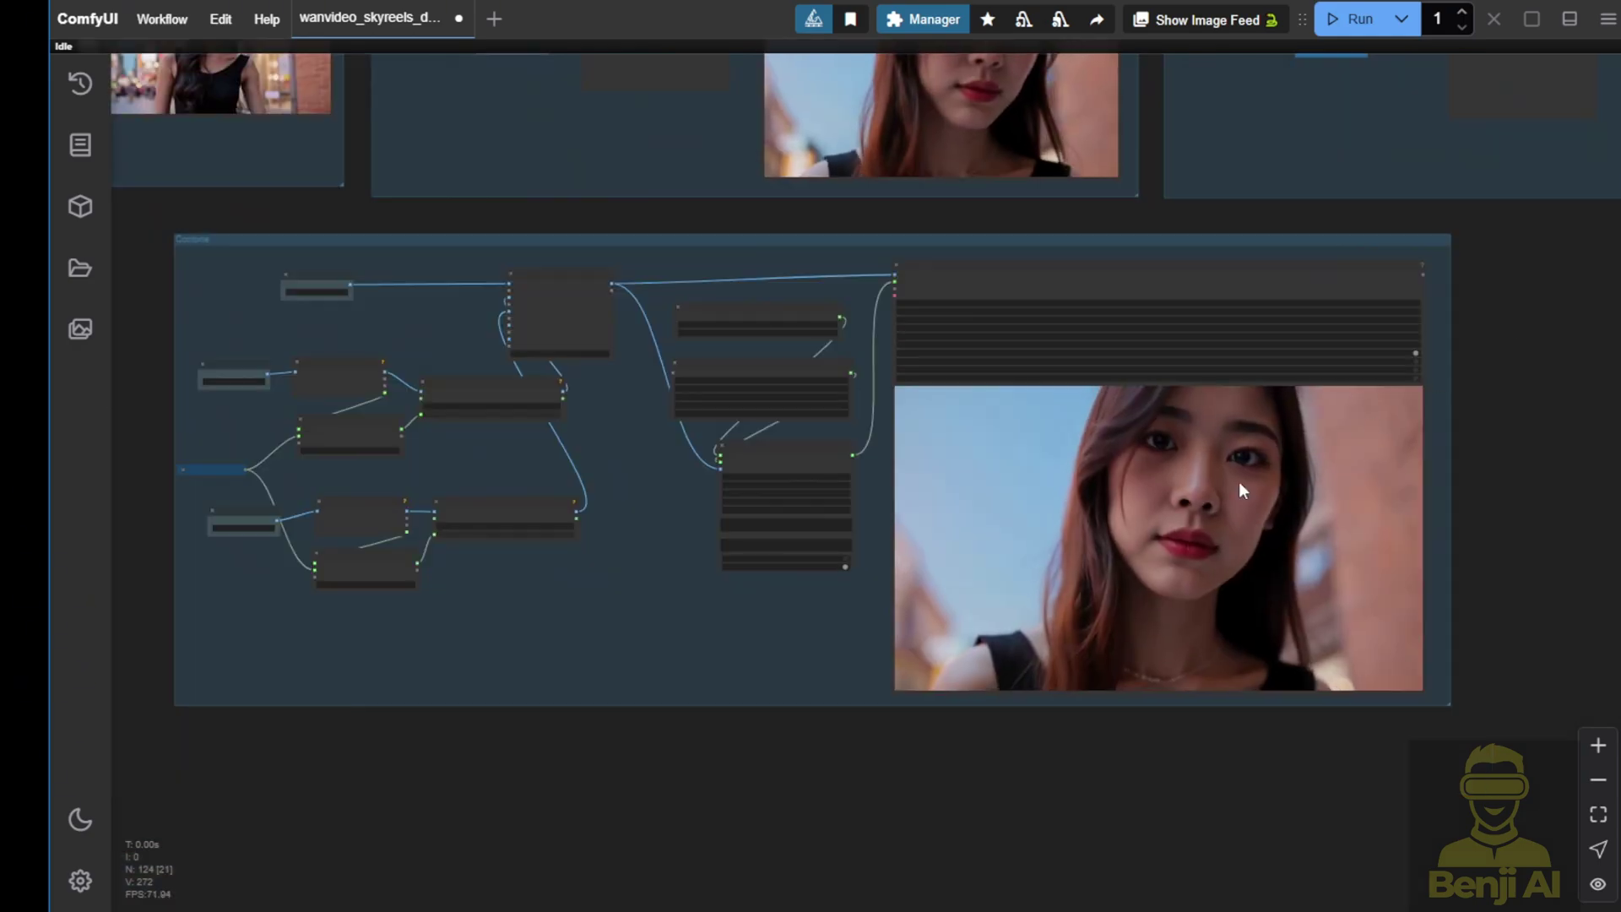
{"action": "scroll", "coordinate": [1123, 509], "scroll_direction": "up", "scroll_amount": 3}
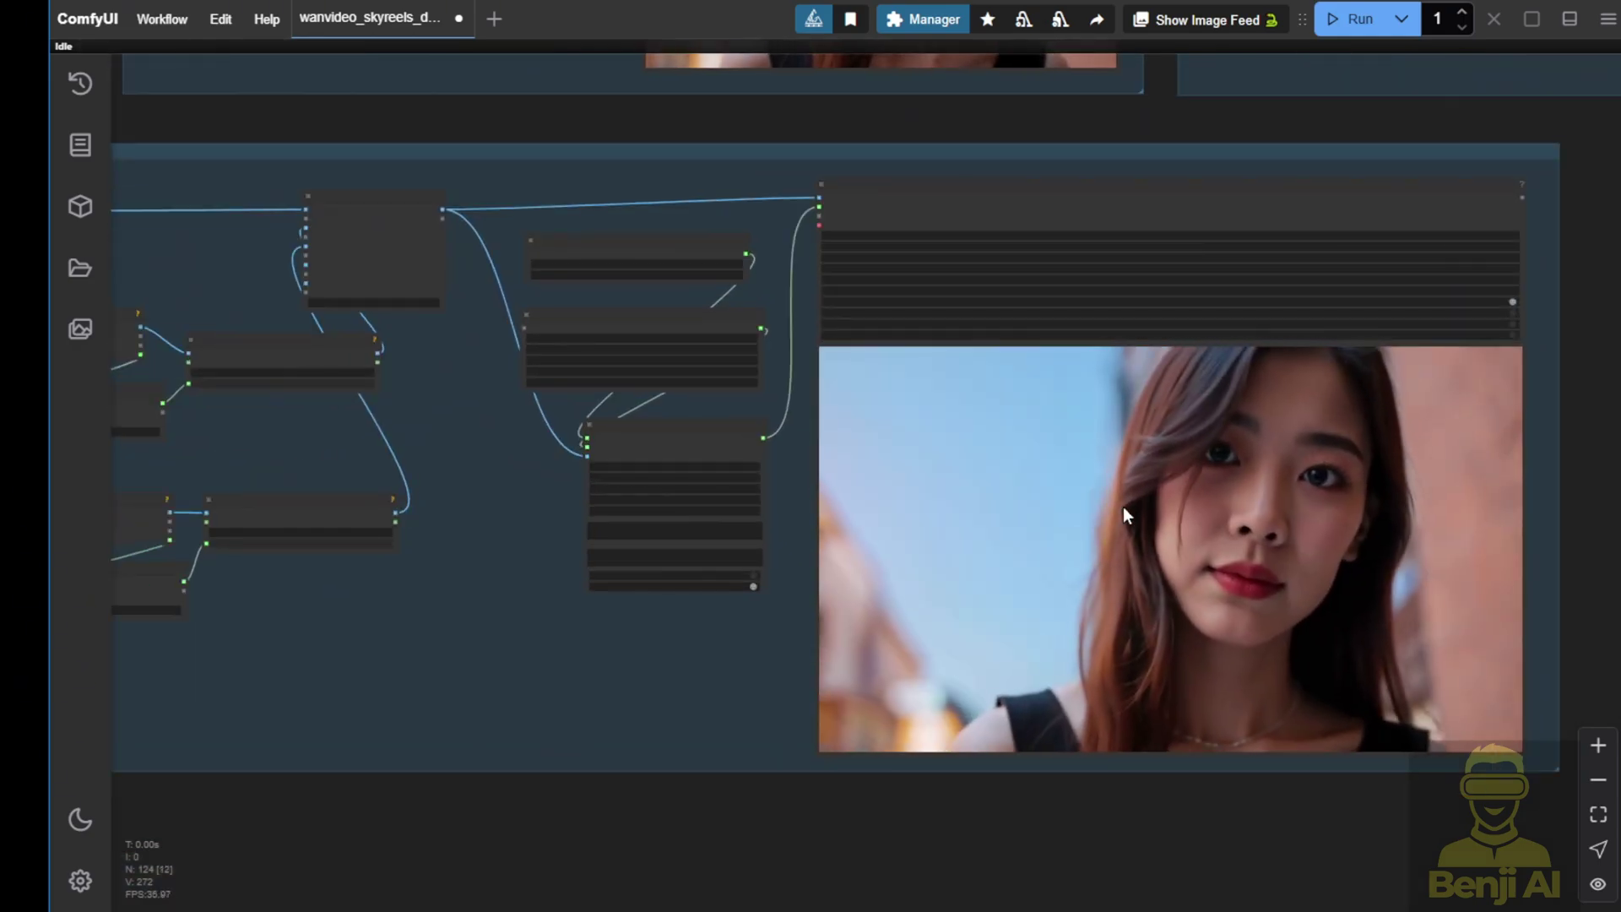
{"action": "left_click_drag", "start_coordinate": [442, 420], "coordinate": [974, 546]}
Add an Image Batch Multi node via an 'image mult' search and place it left of Join Videos
{"action": "scroll", "coordinate": [969, 529], "scroll_direction": "up", "scroll_amount": 3}
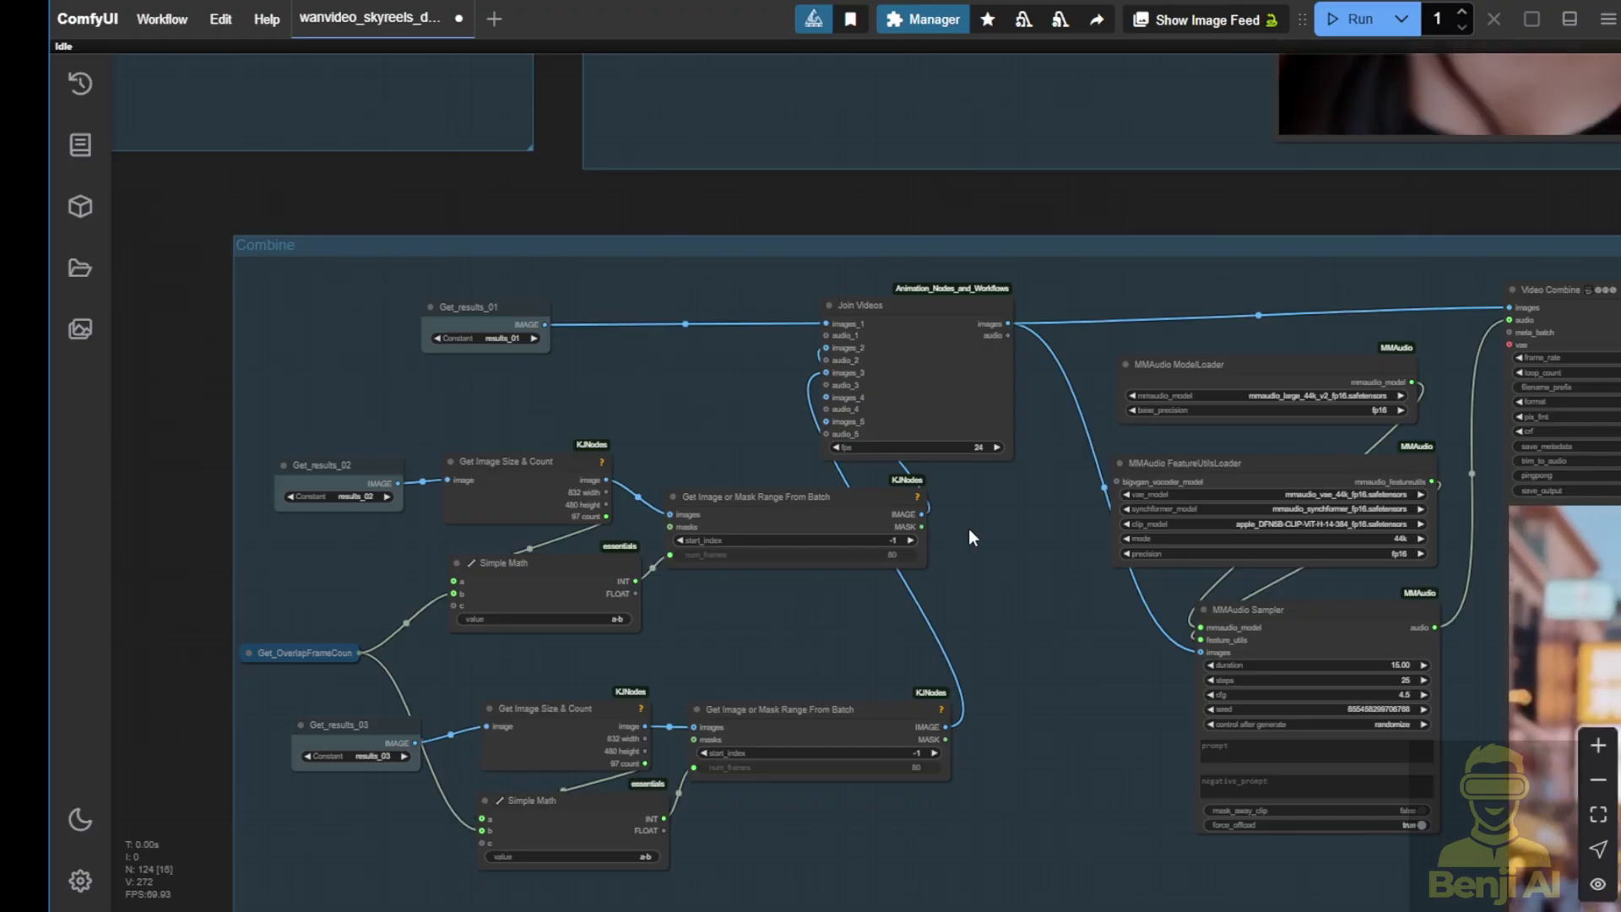
{"action": "double_click", "coordinate": [854, 406]}
{"action": "type", "text": "image mult"}
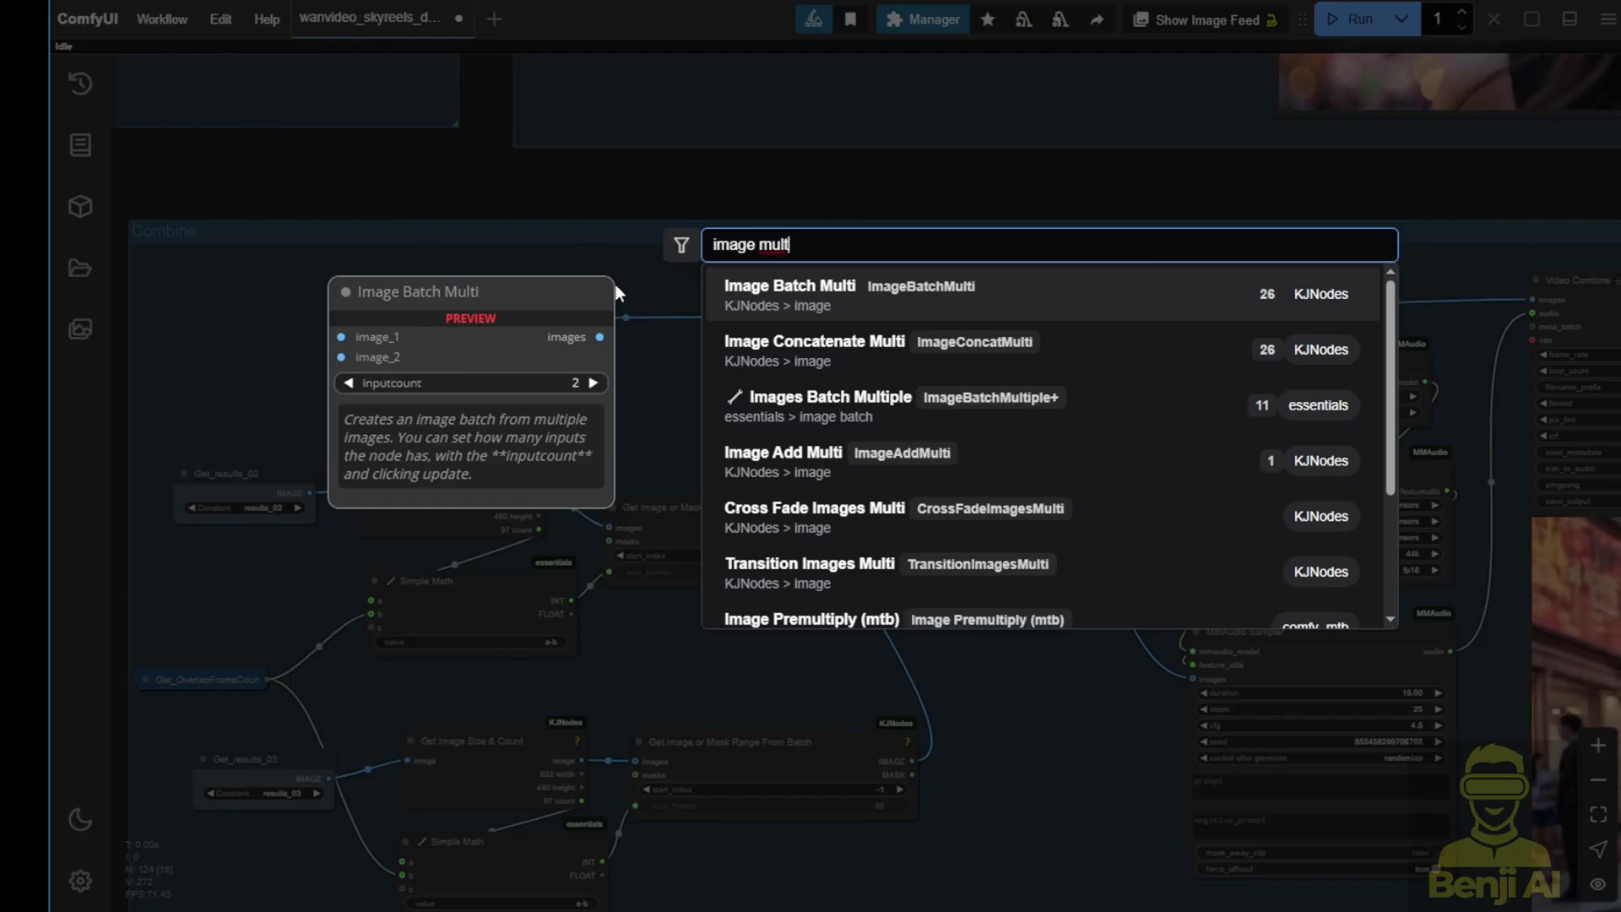
{"action": "left_click", "coordinate": [809, 310]}
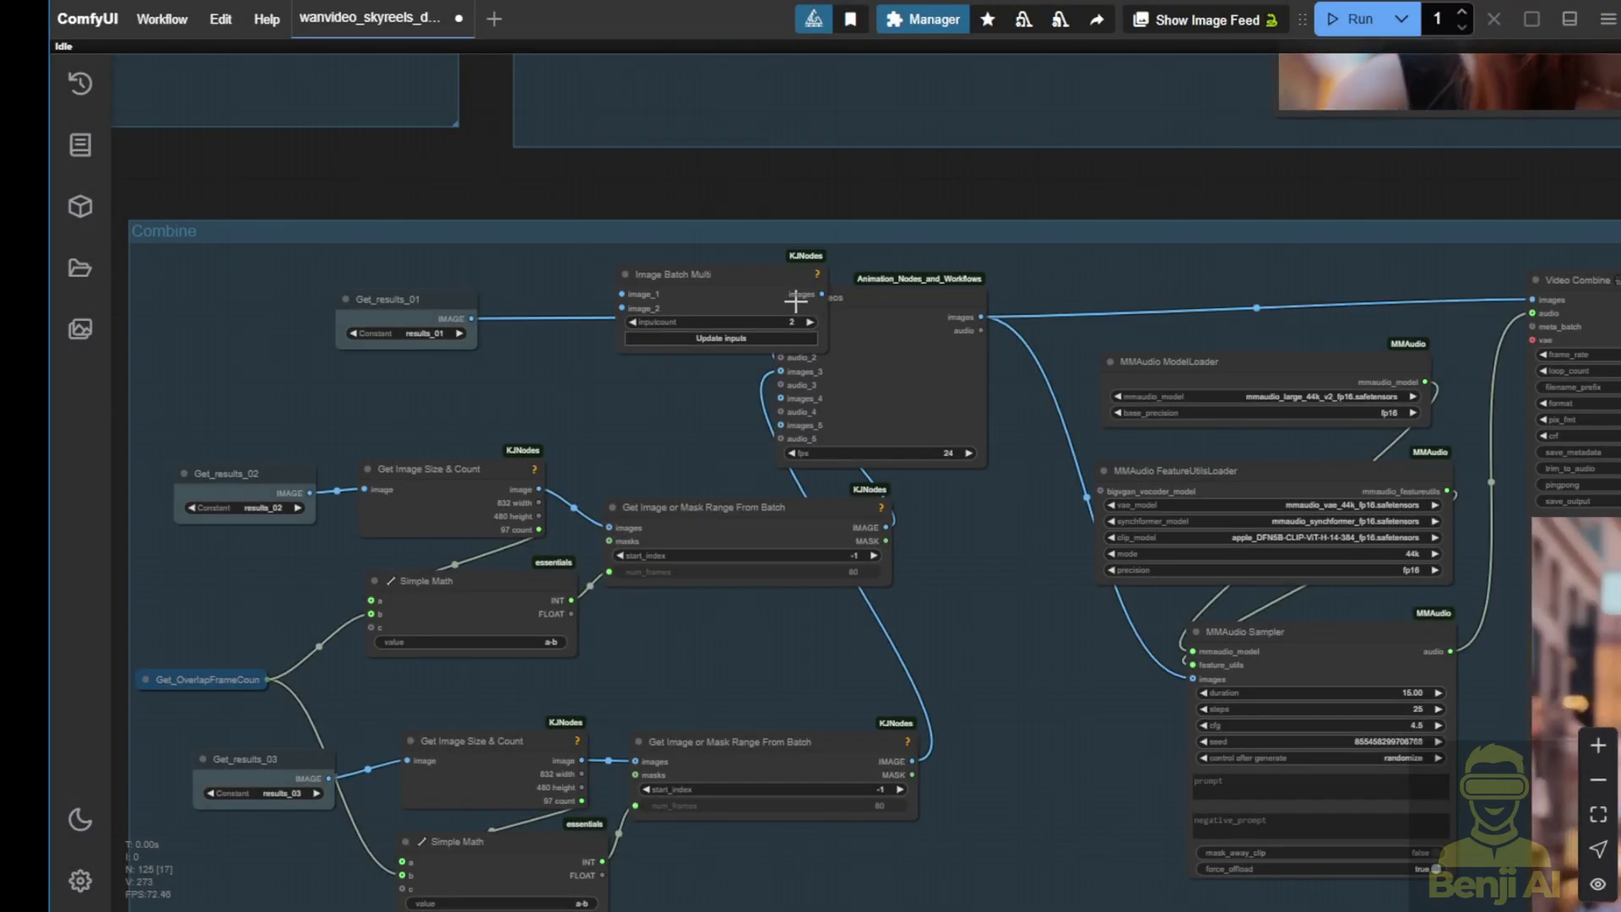
{"action": "scroll", "coordinate": [684, 277], "scroll_direction": "up", "scroll_amount": 5}
{"action": "left_click_drag", "start_coordinate": [699, 269], "coordinate": [560, 253]}
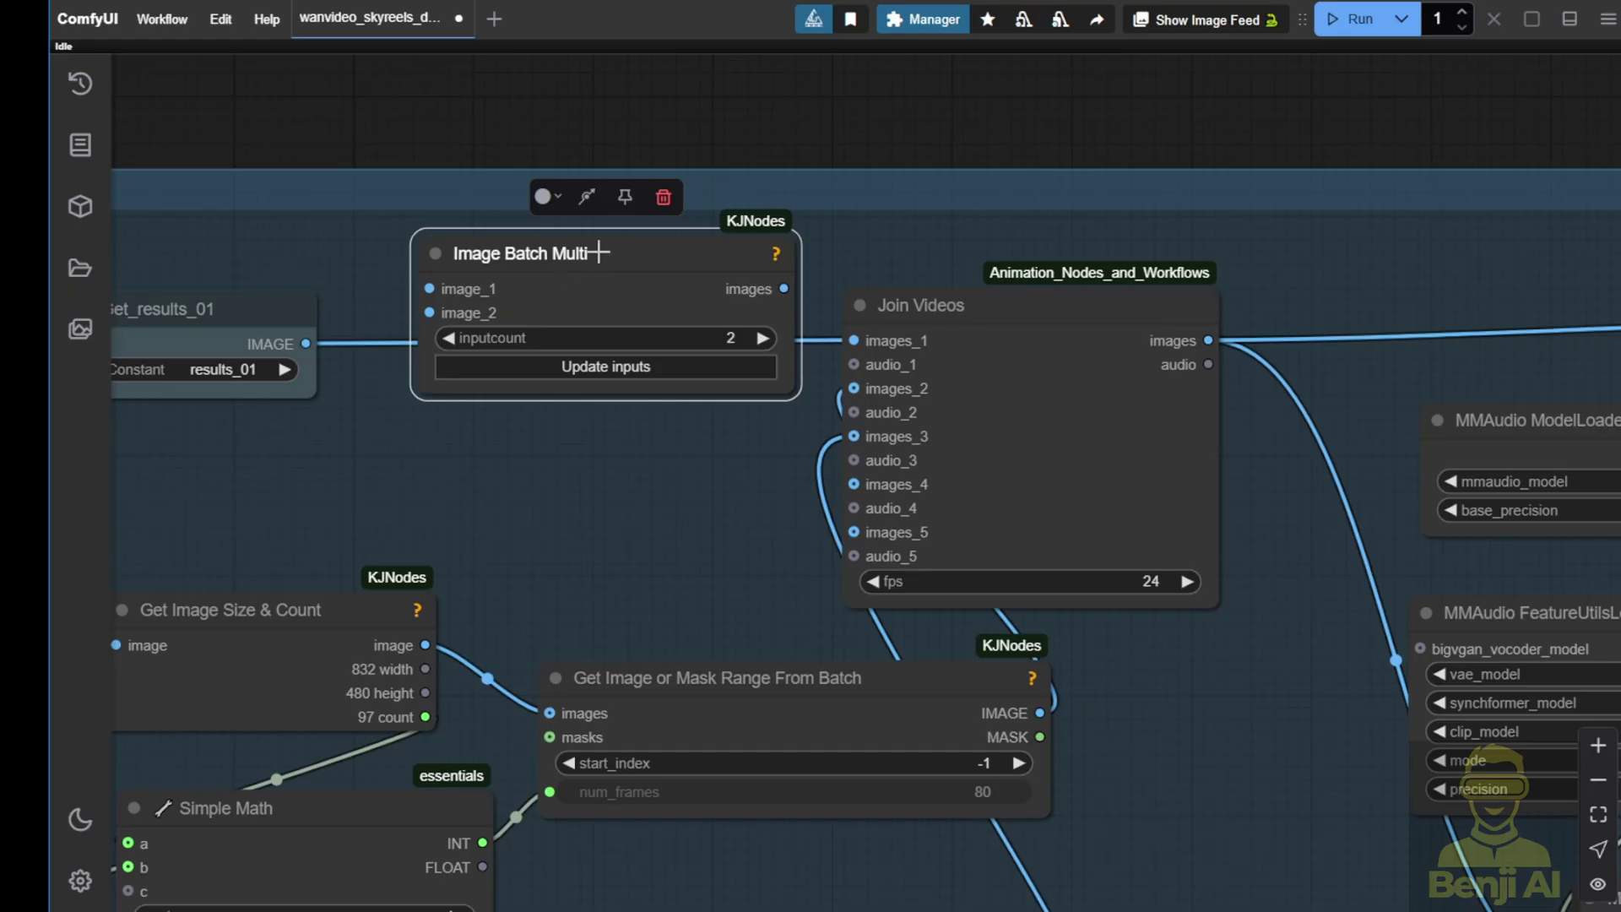
{"action": "left_click_drag", "start_coordinate": [597, 253], "coordinate": [602, 385]}
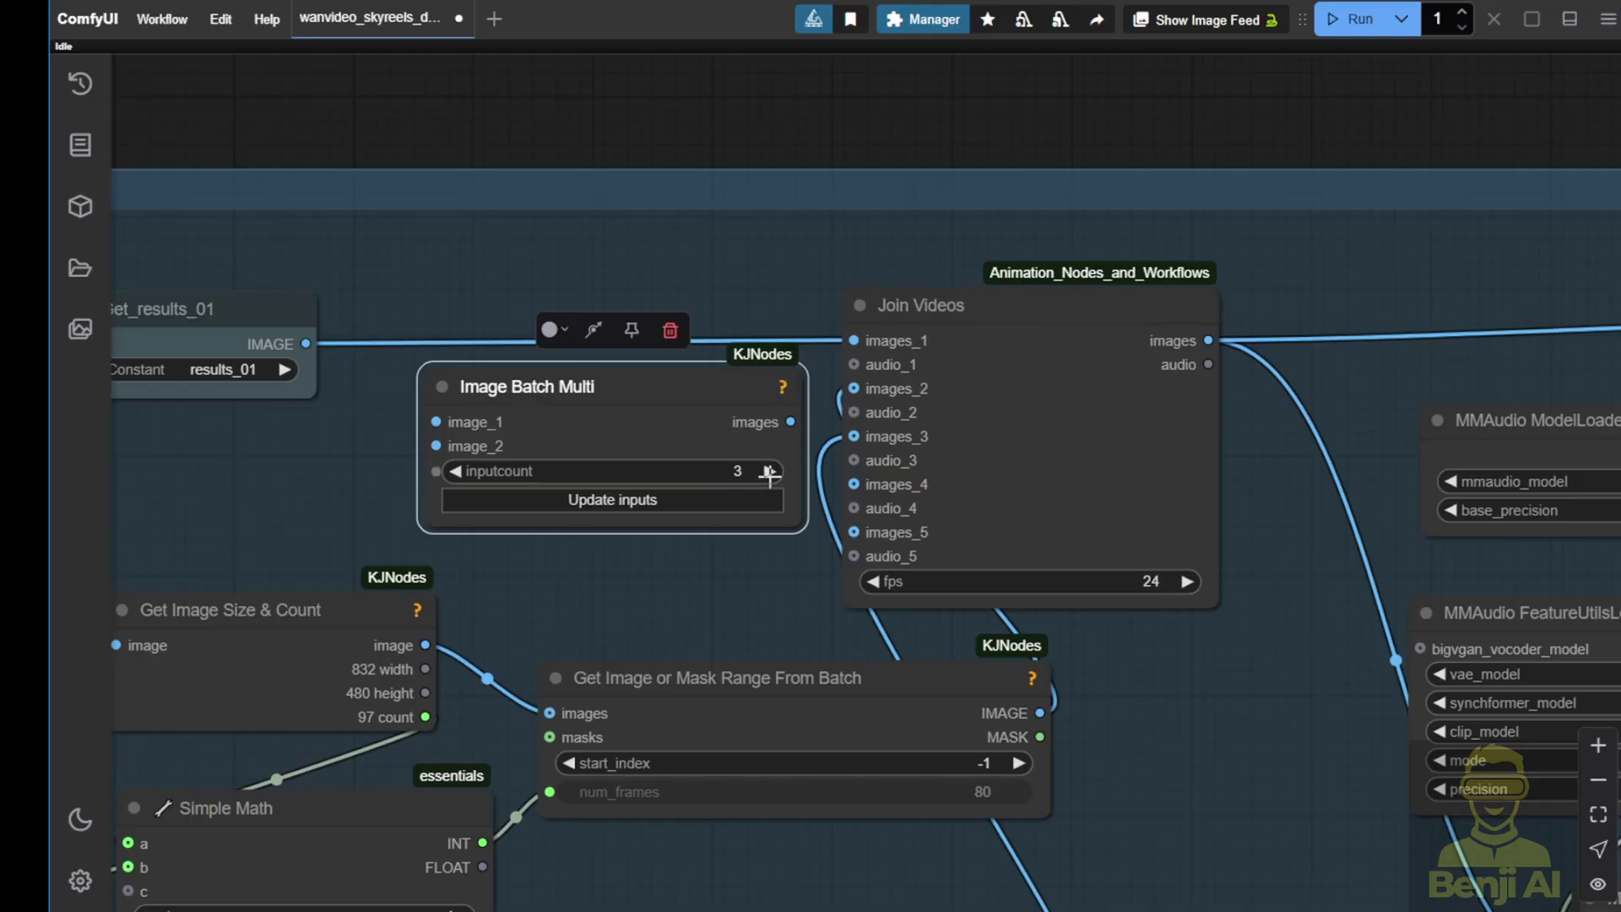
Update the Image Batch Multi node's inputs to add the extra image inputs
{"action": "left_click", "coordinate": [554, 500]}
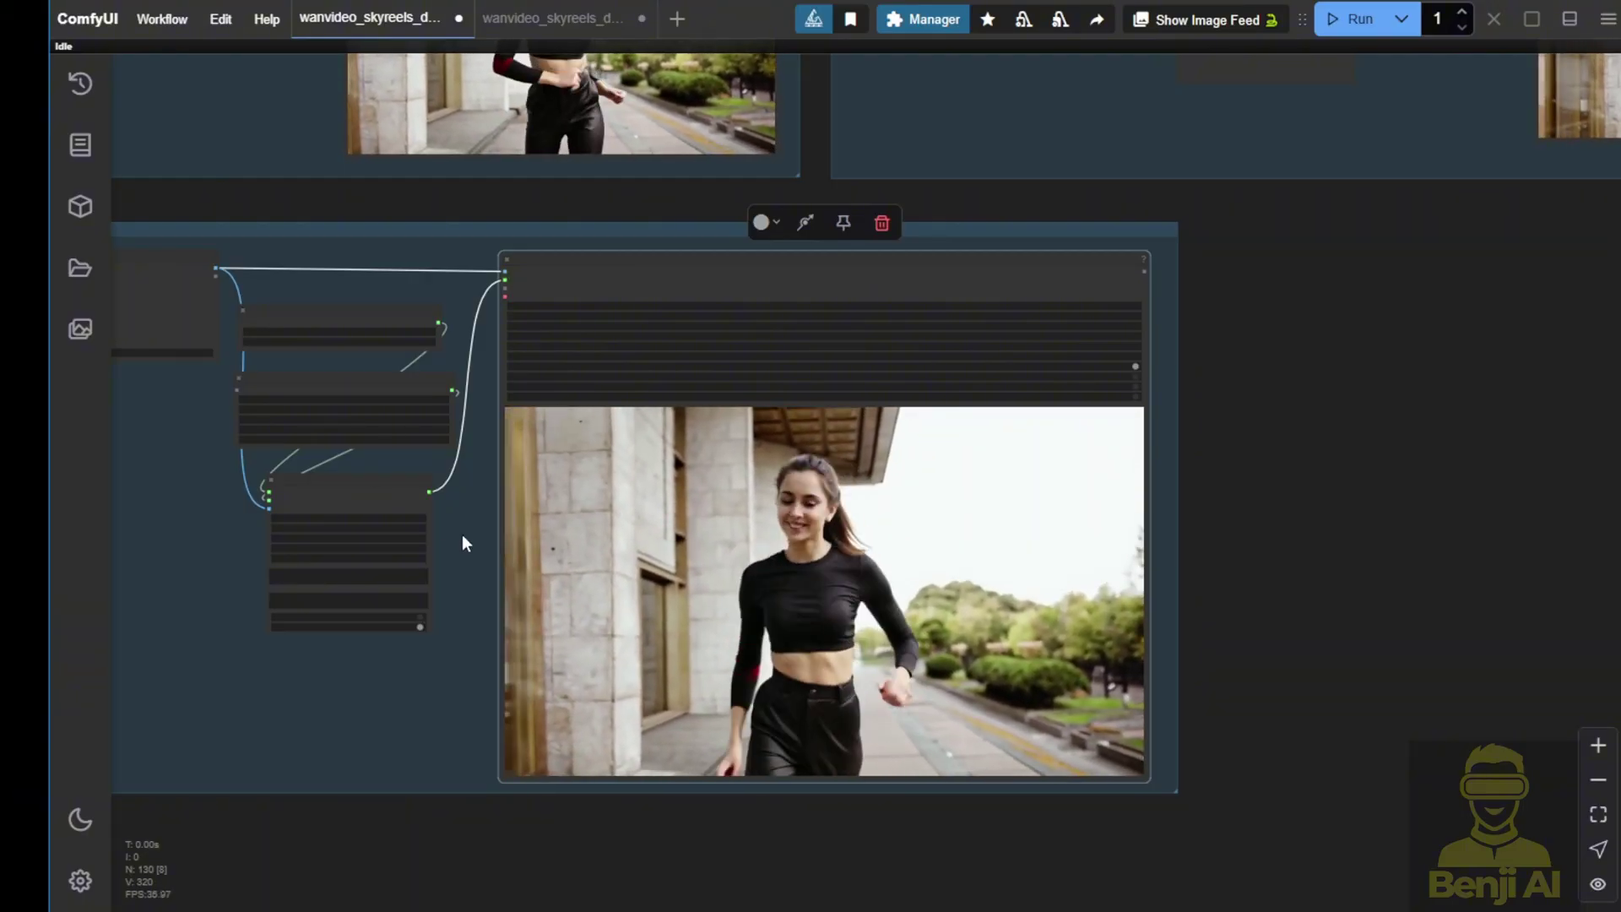
{"action": "scroll", "coordinate": [466, 527], "scroll_direction": "down", "scroll_amount": 2}
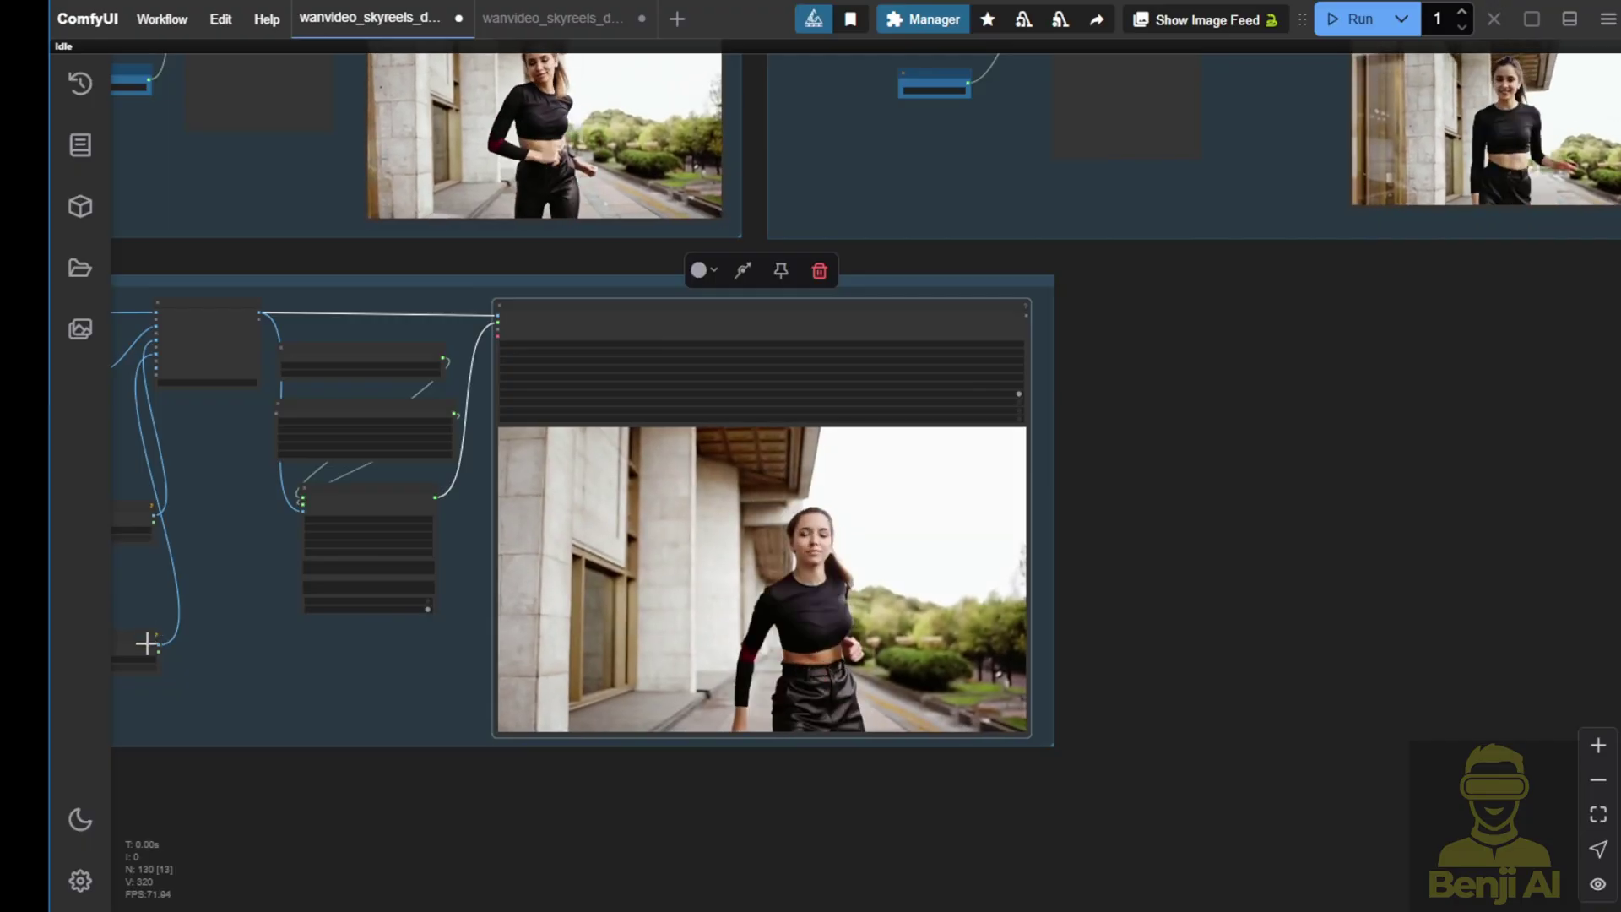
{"action": "left_click_drag", "start_coordinate": [235, 586], "coordinate": [560, 811]}
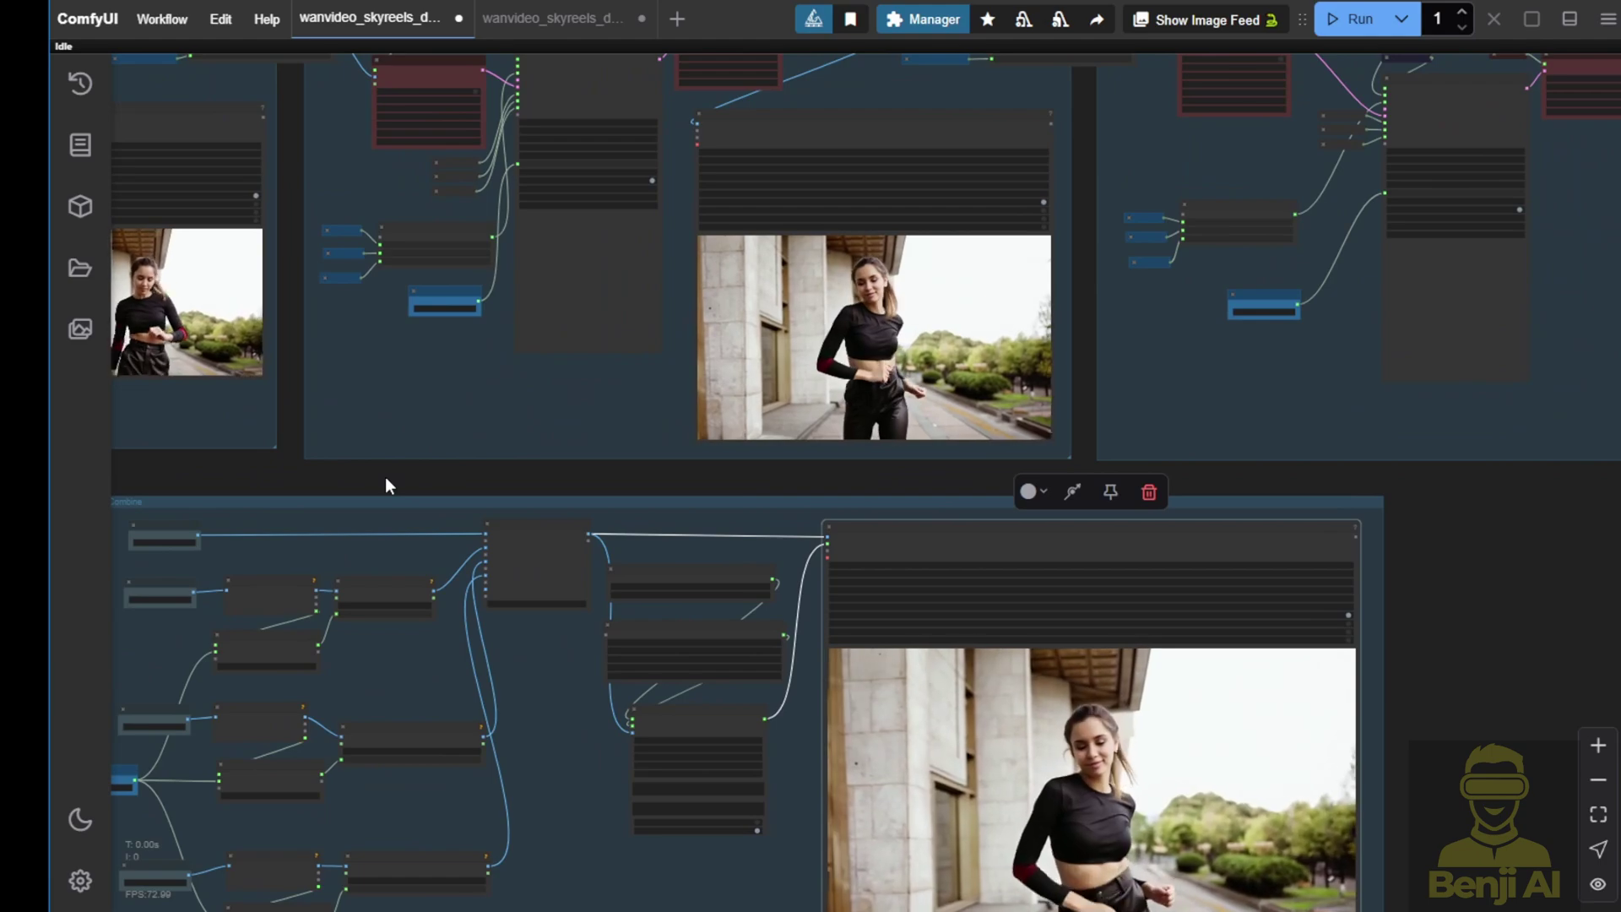
{"action": "left_click_drag", "start_coordinate": [386, 479], "coordinate": [726, 721]}
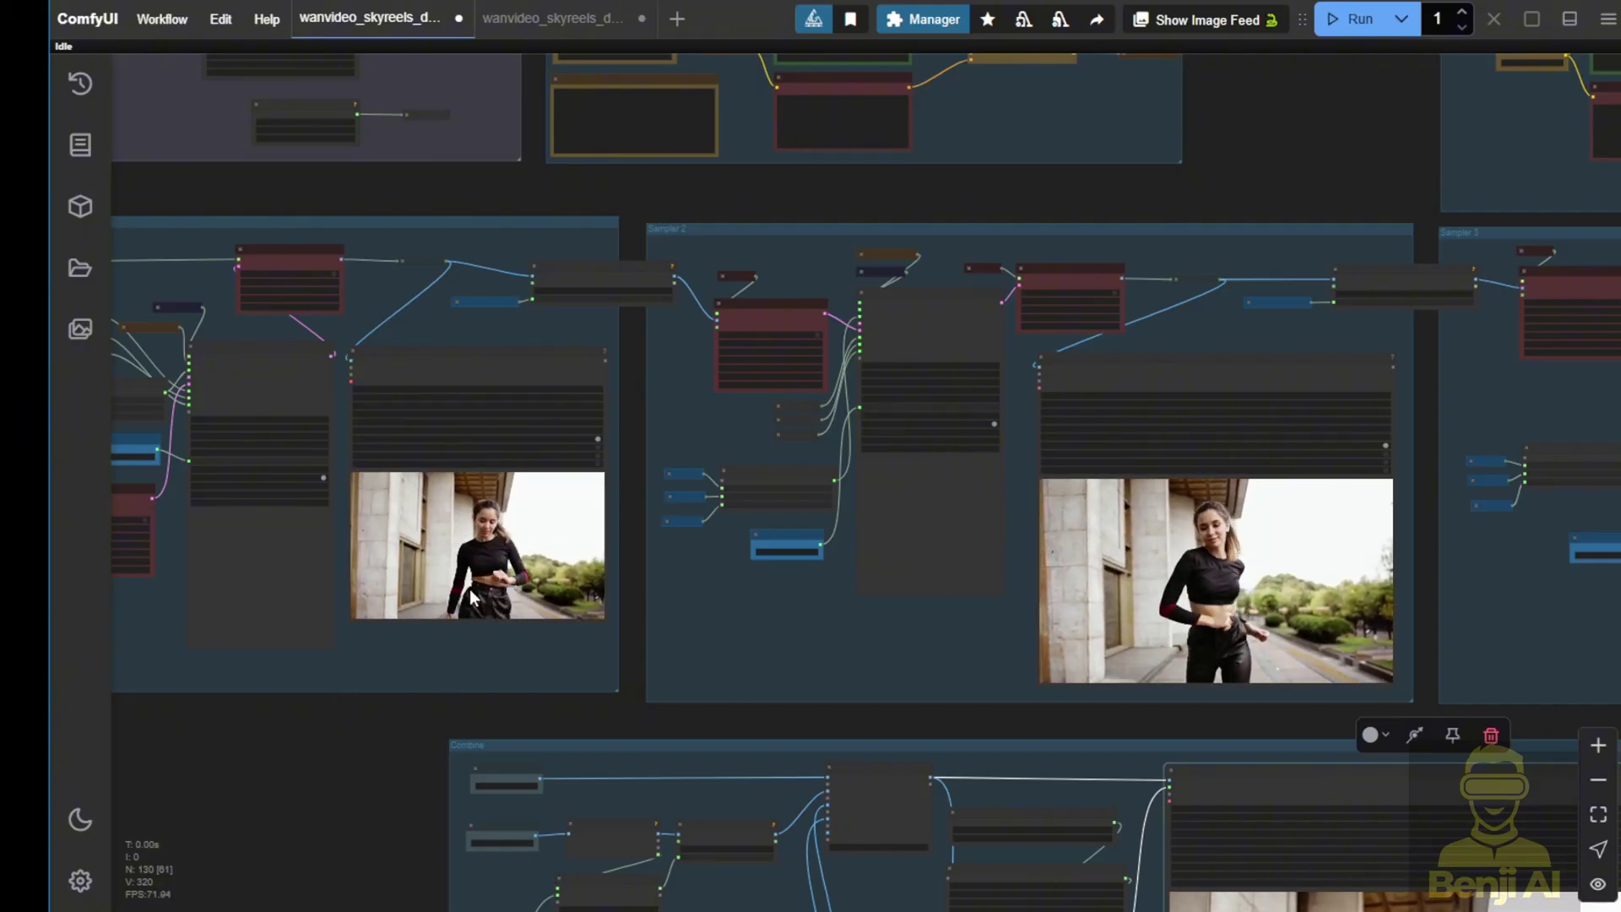
{"action": "scroll", "coordinate": [838, 722], "scroll_direction": "down", "scroll_amount": 2}
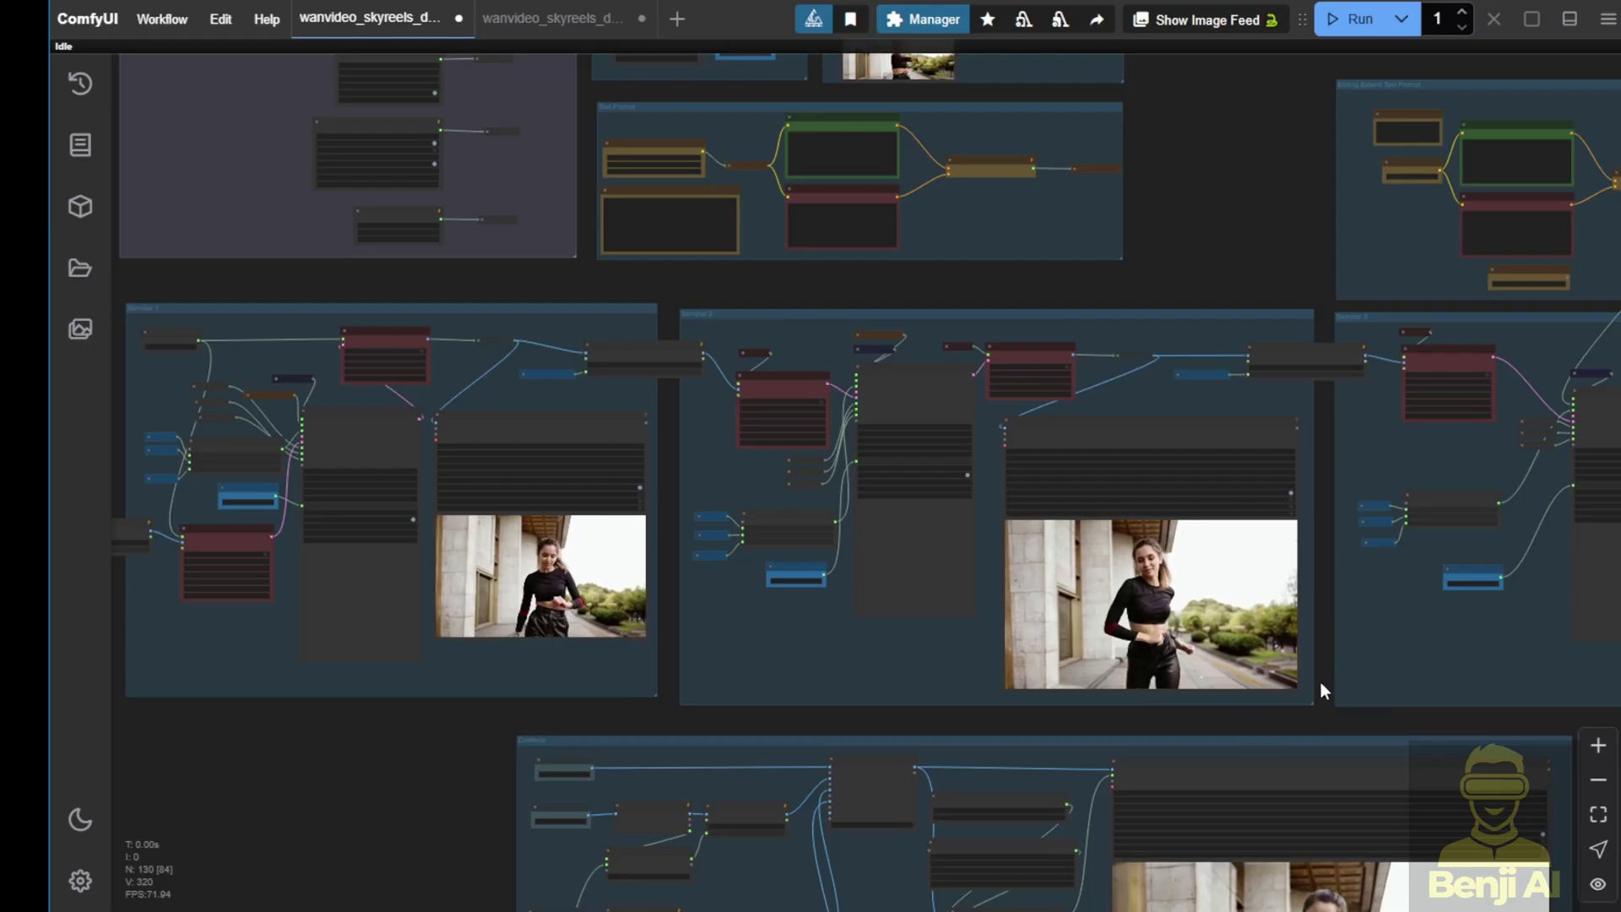
{"action": "left_click_drag", "start_coordinate": [1297, 688], "coordinate": [1294, 680]}
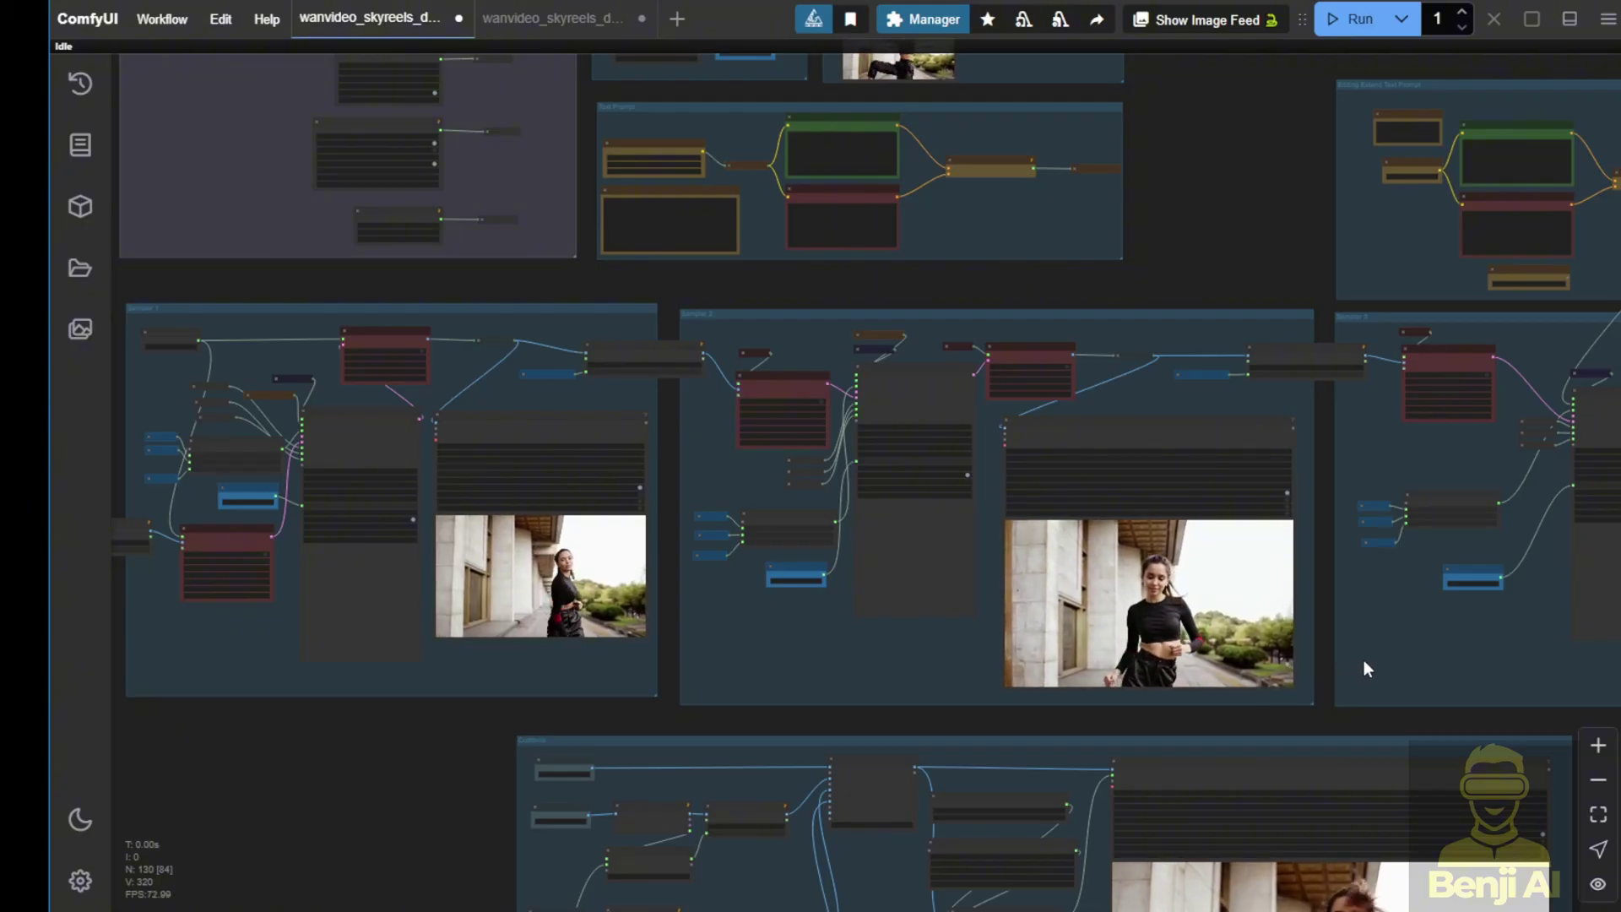
{"action": "left_click_drag", "start_coordinate": [1344, 667], "coordinate": [1013, 483]}
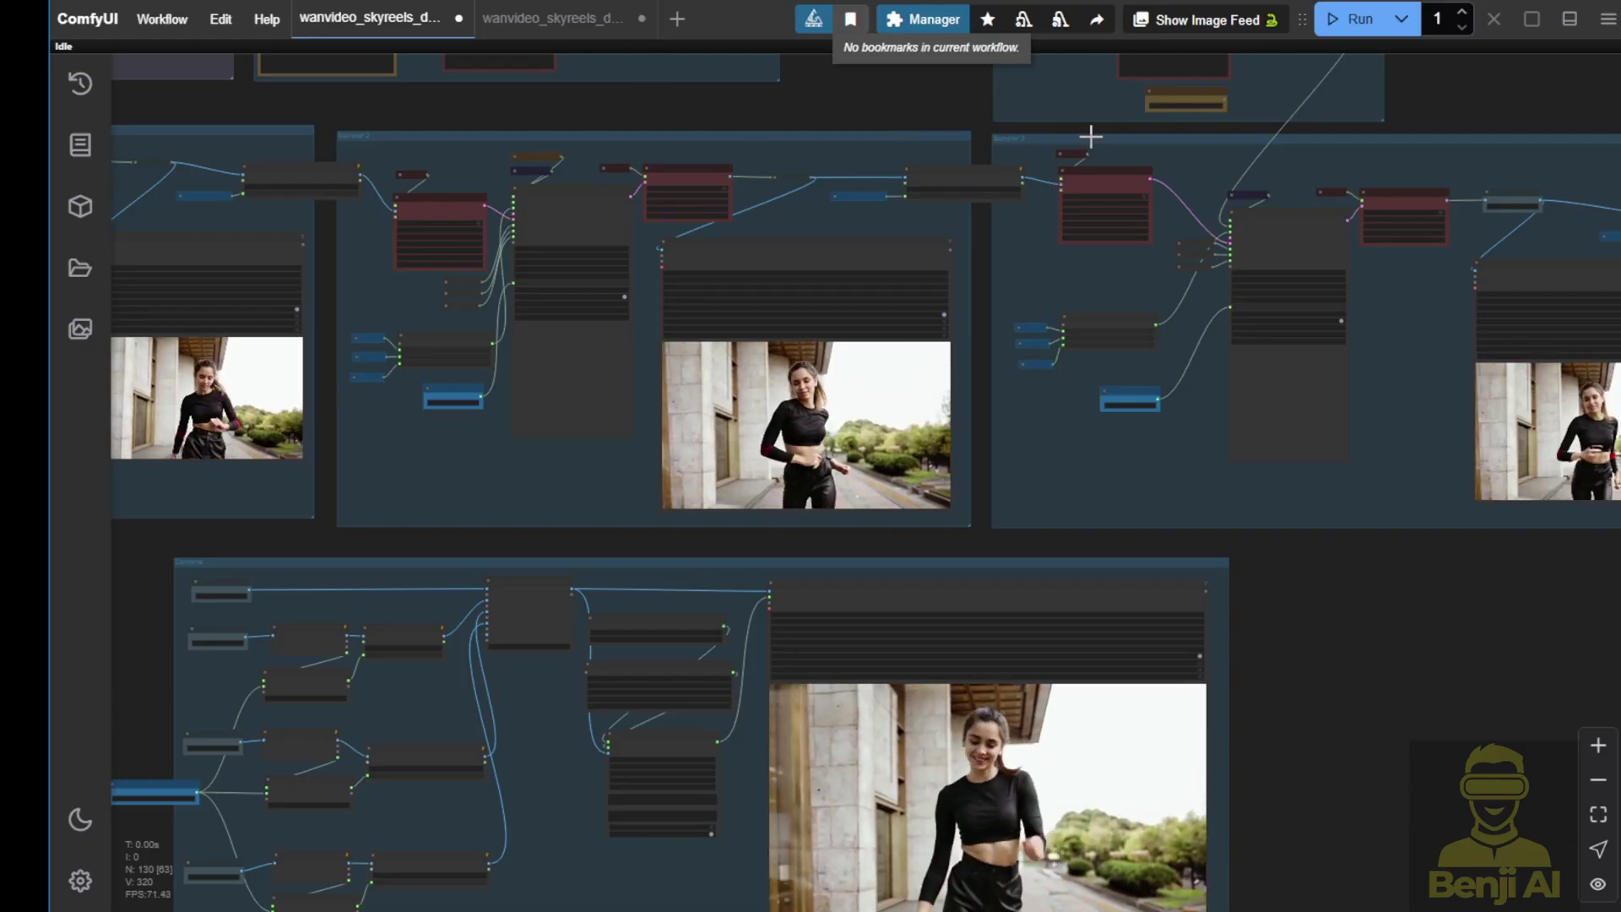
{"action": "scroll", "coordinate": [1030, 191], "scroll_direction": "down", "scroll_amount": 5}
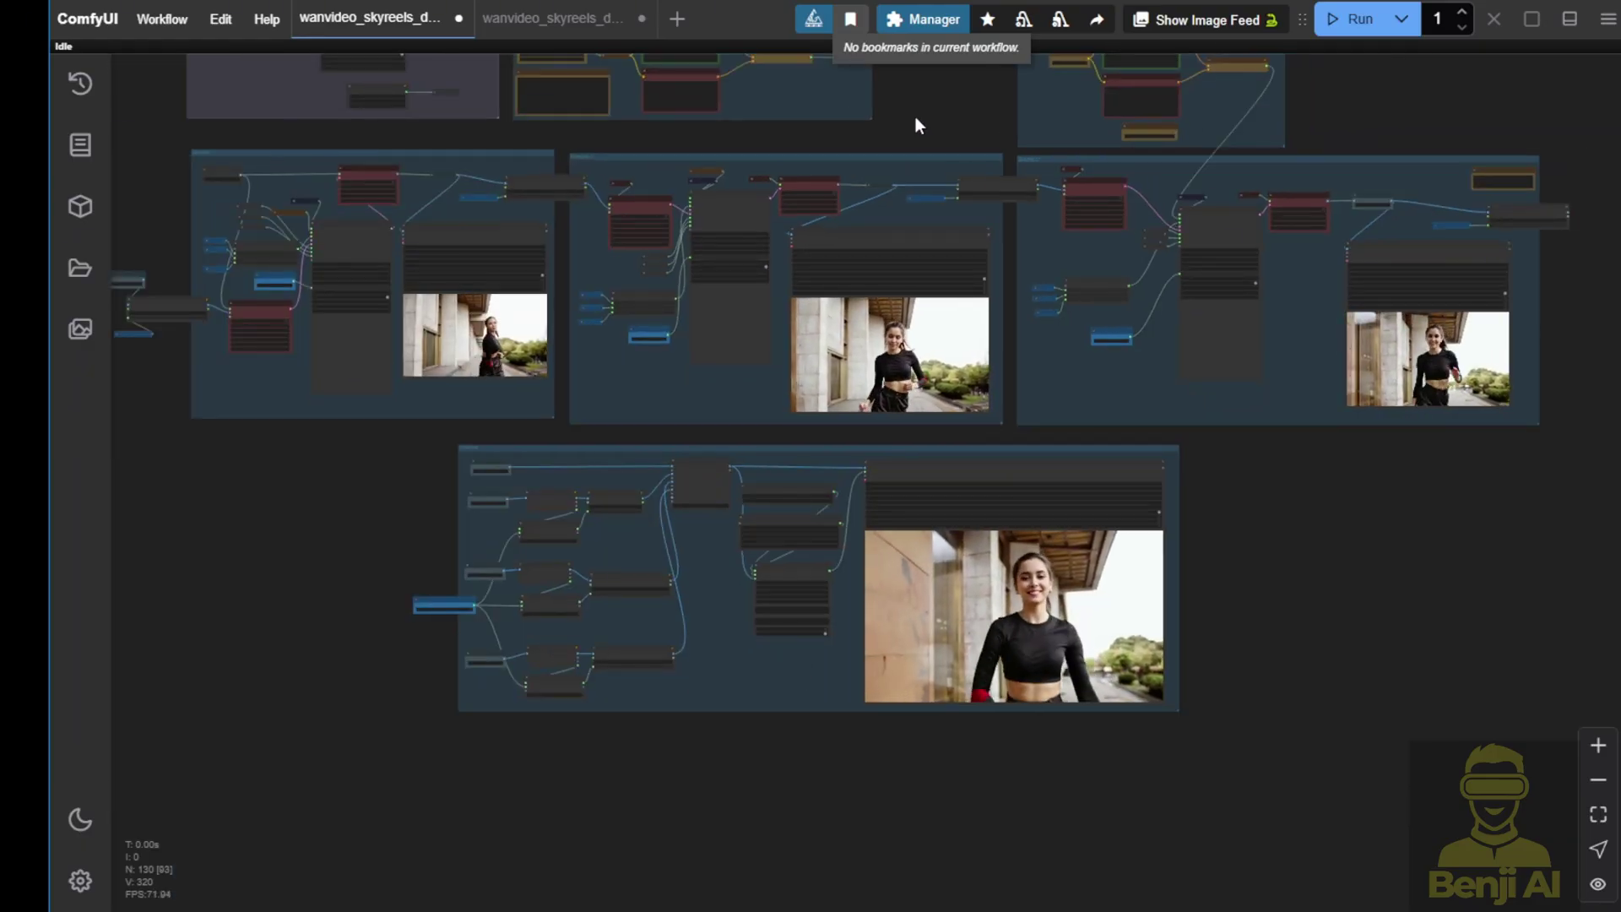